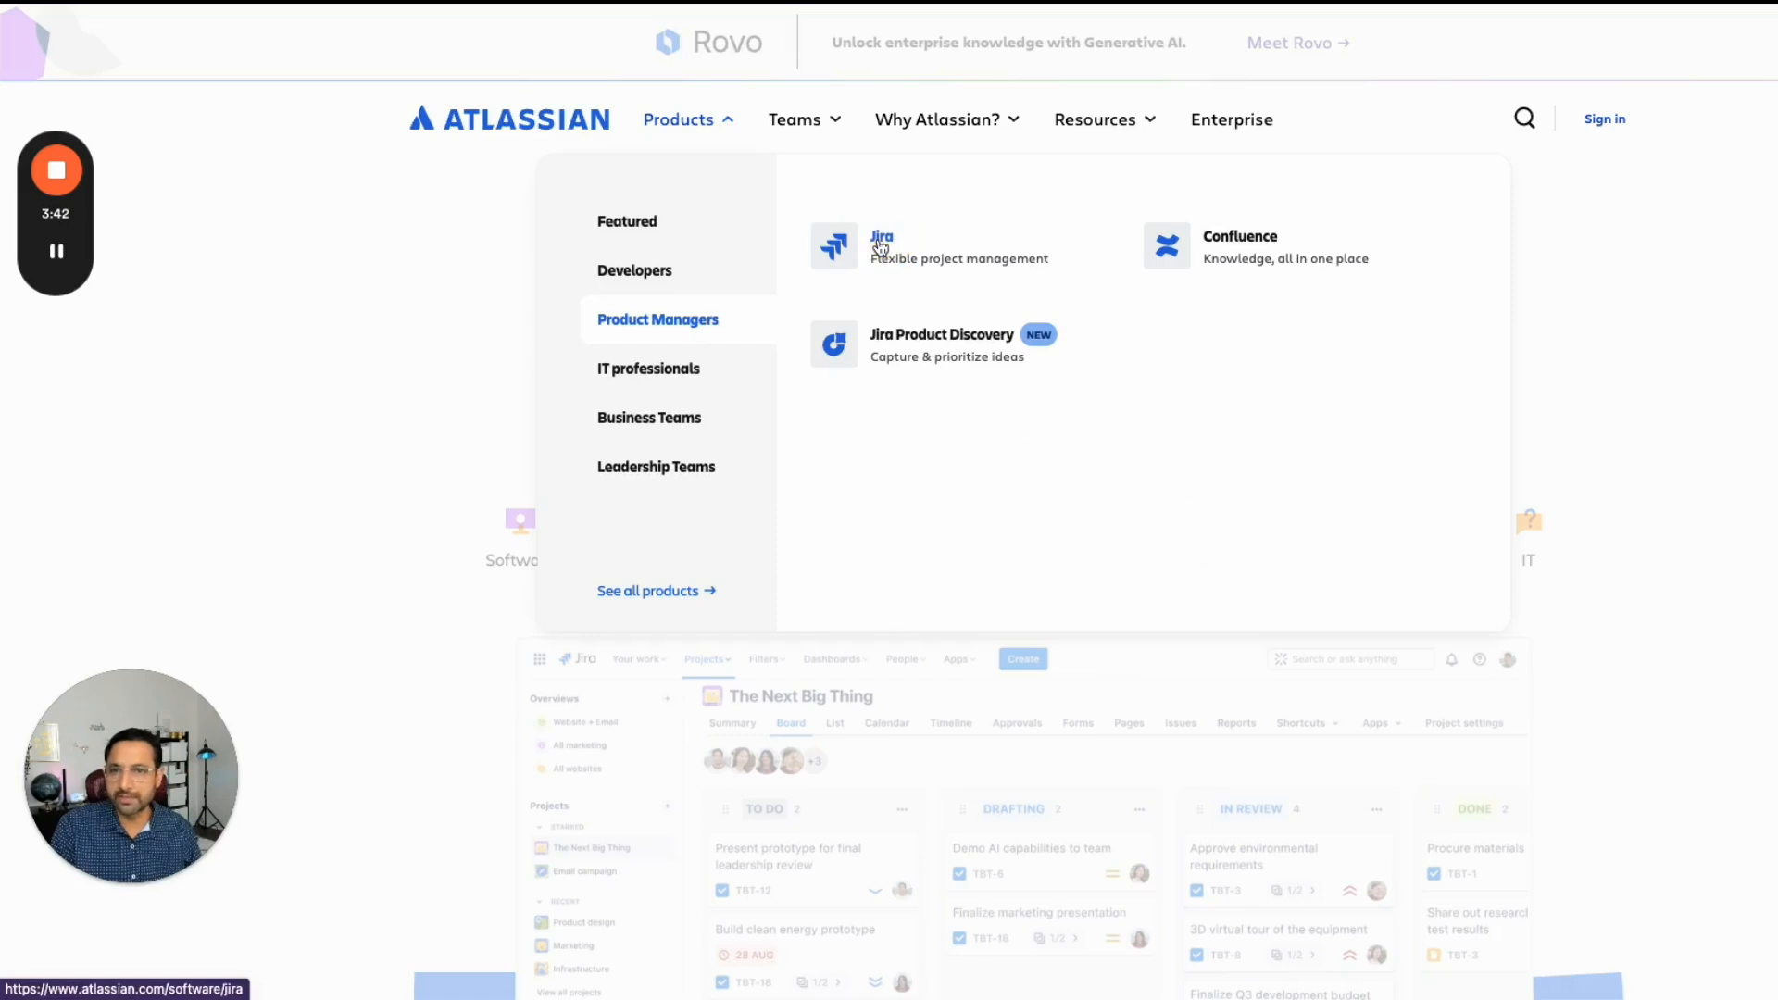
- Navigate from the Atlassian products menu to Jira and open the Jira pricing page
{"action": "left_click", "coordinate": [827, 241]}
{"action": "left_click", "coordinate": [1026, 347]}
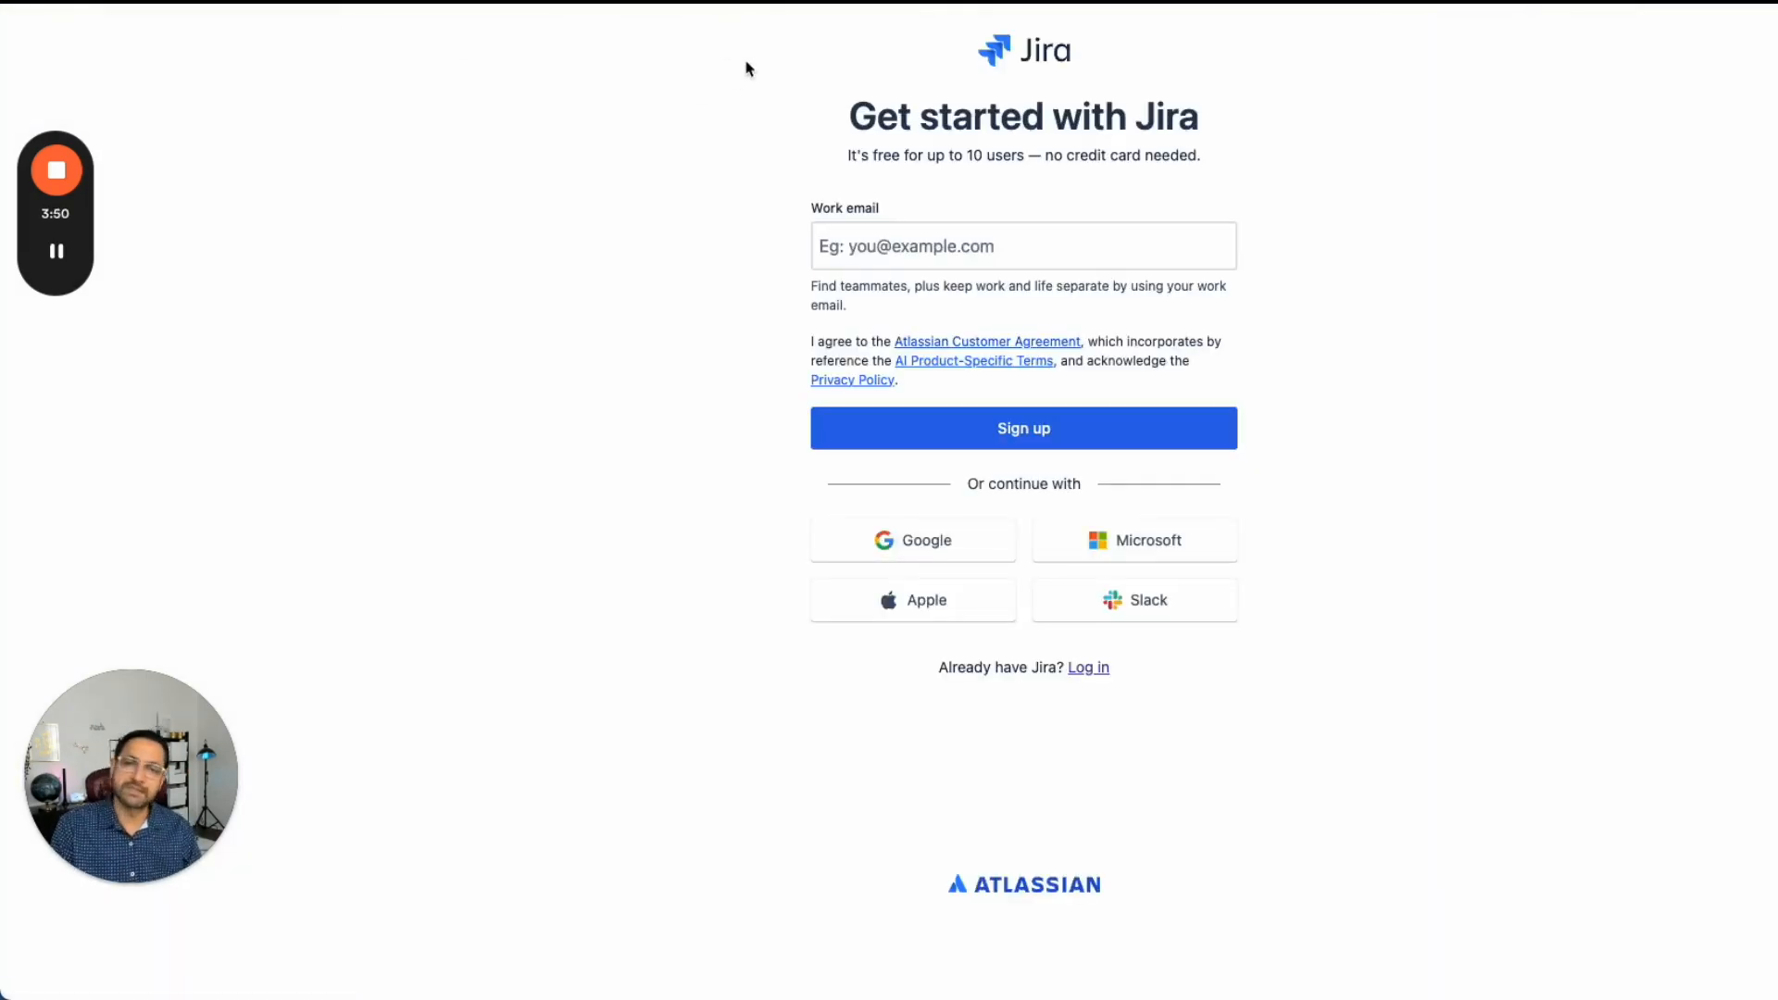
{"action": "key", "text": "alt+Left"}
{"action": "left_click", "coordinate": [927, 46]}
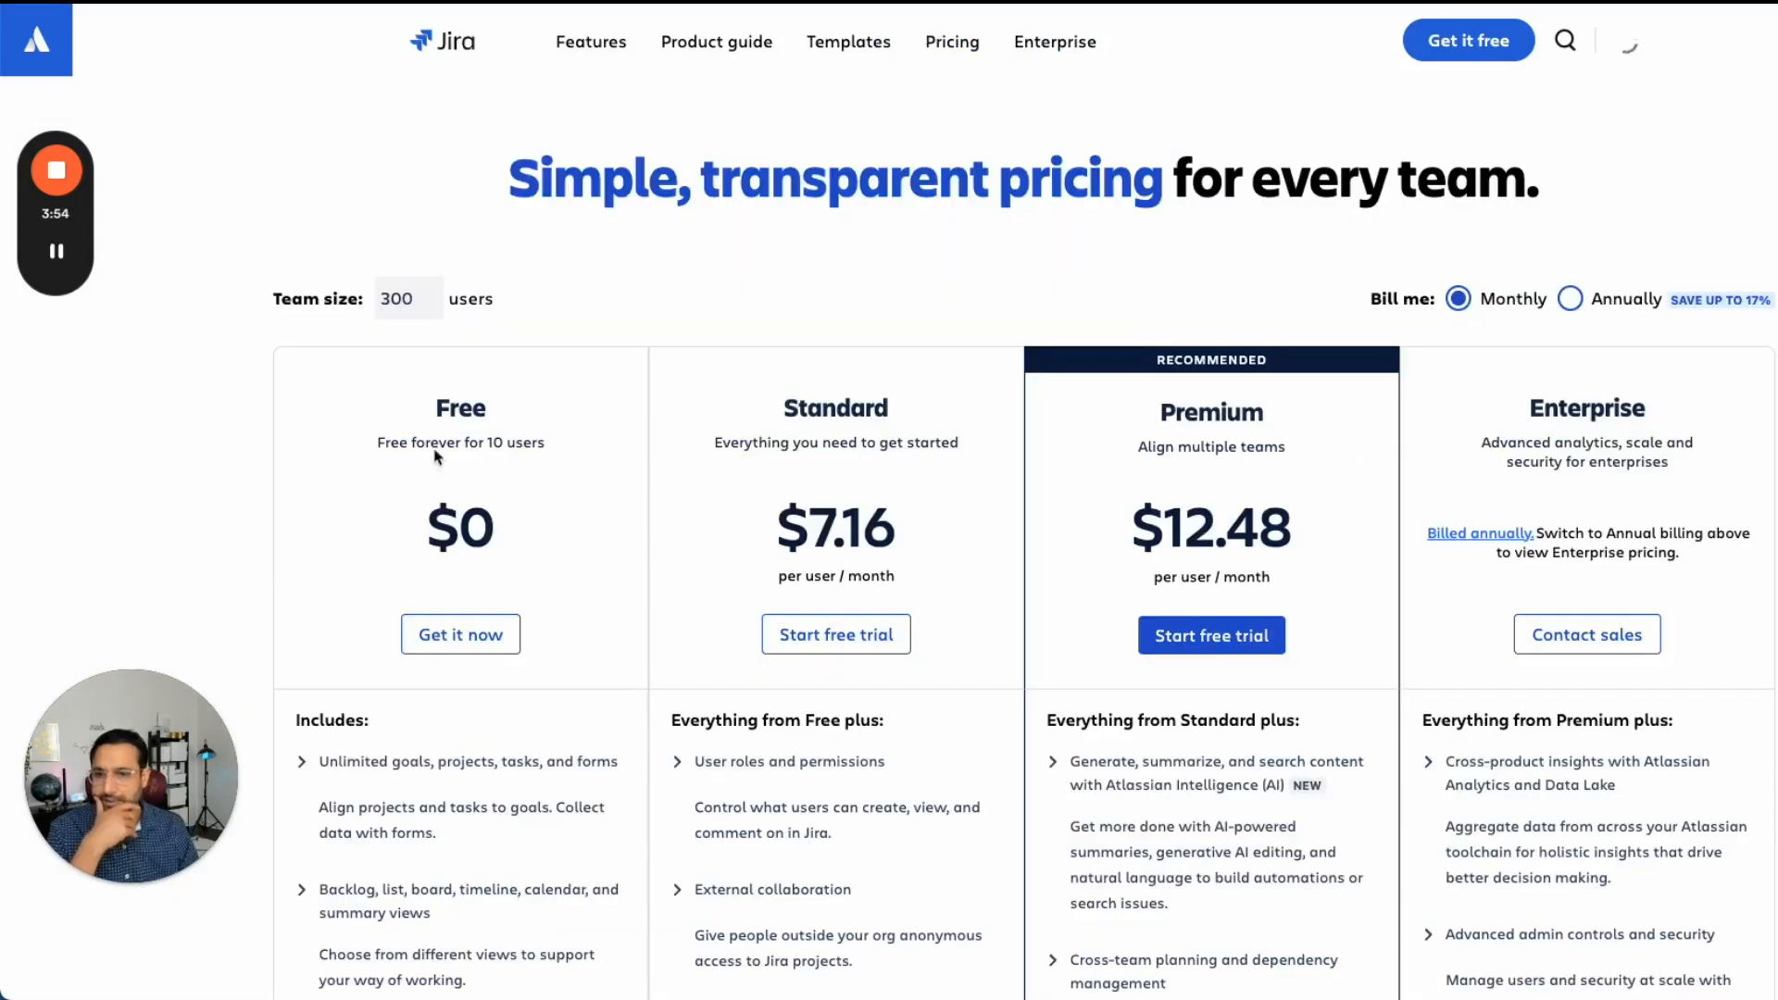
- Review the Free, Standard, Premium and Enterprise plans and the feature comparison table on the pricing page
{"action": "left_click_drag", "start_coordinate": [574, 449], "coordinate": [434, 402]}
{"action": "left_click_drag", "start_coordinate": [544, 447], "coordinate": [415, 435]}
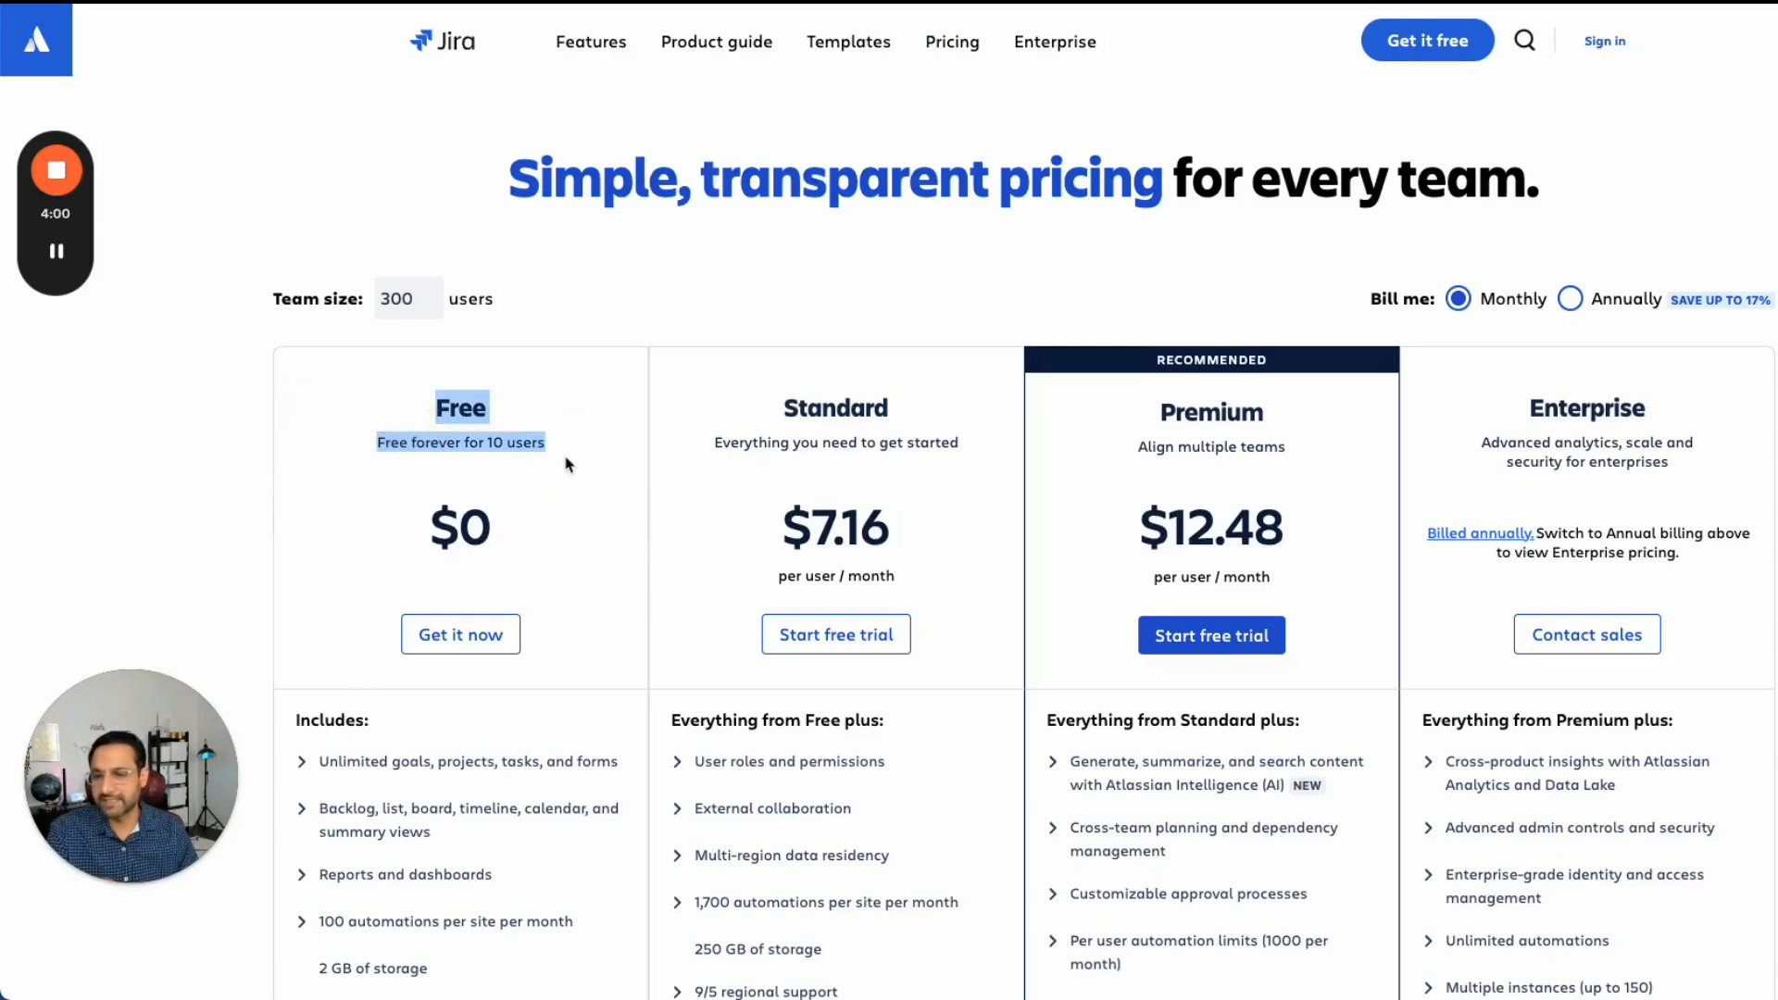
{"action": "scroll", "coordinate": [569, 464], "scroll_direction": "down", "scroll_amount": 2}
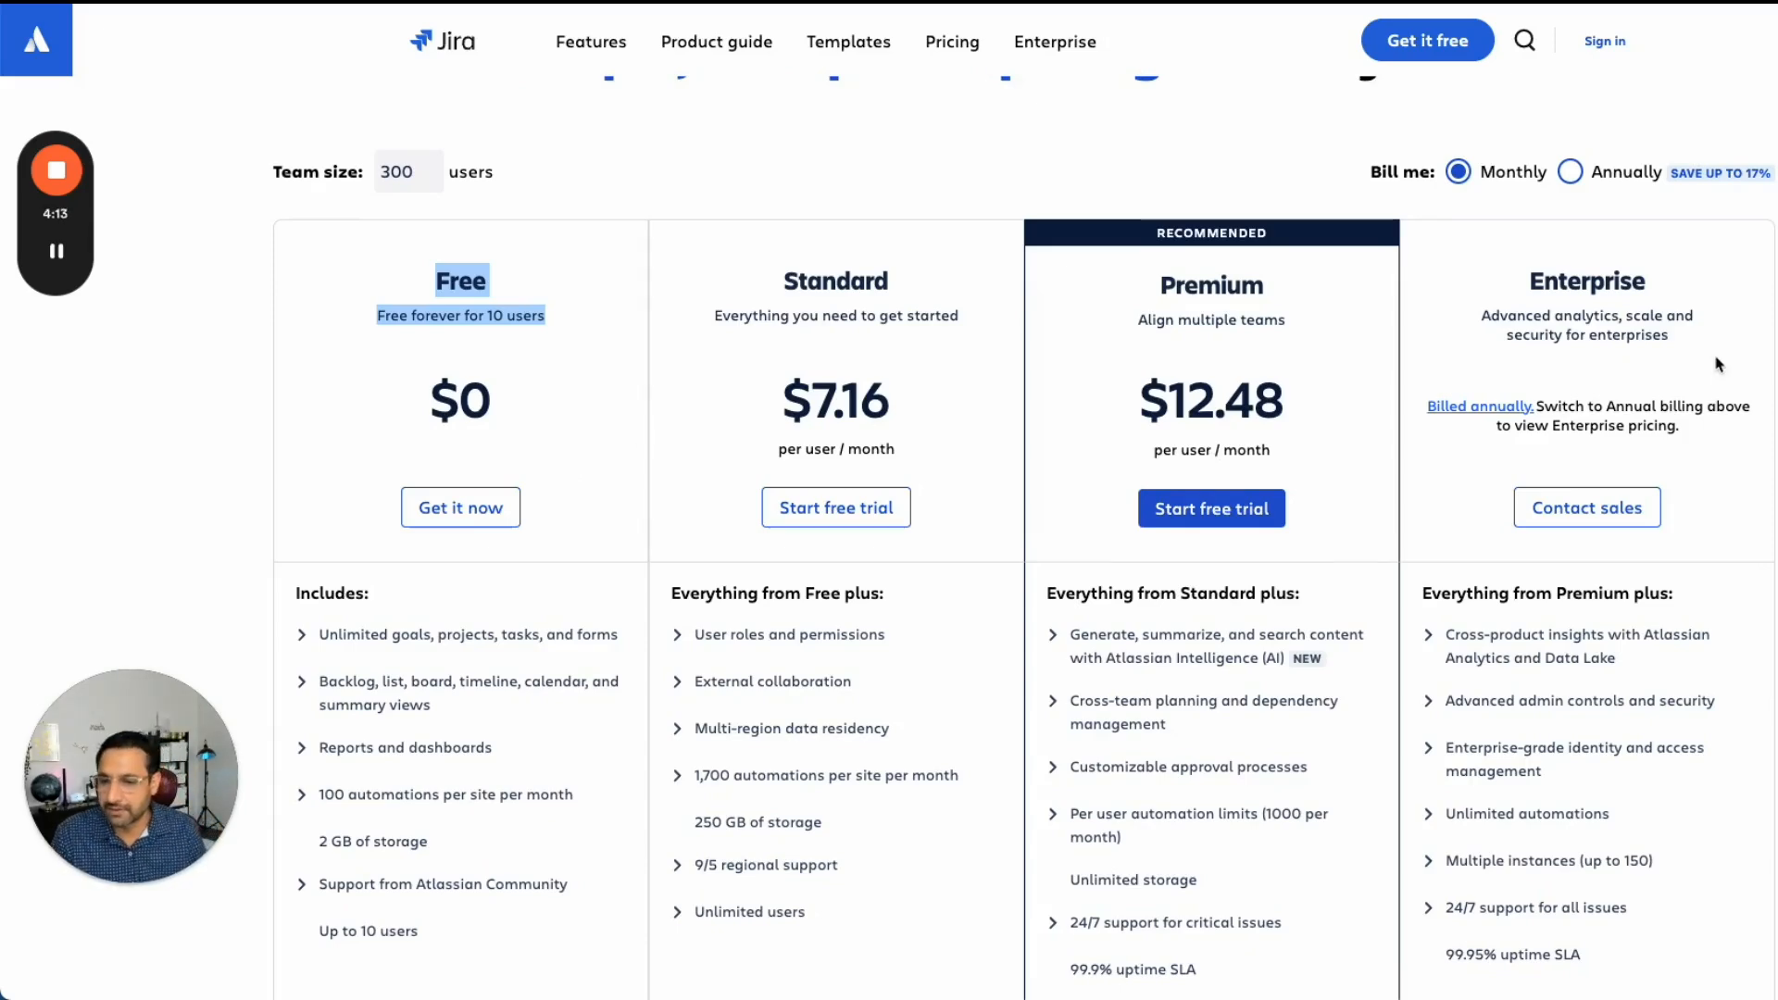
{"action": "scroll", "coordinate": [1622, 451], "scroll_direction": "down", "scroll_amount": 9}
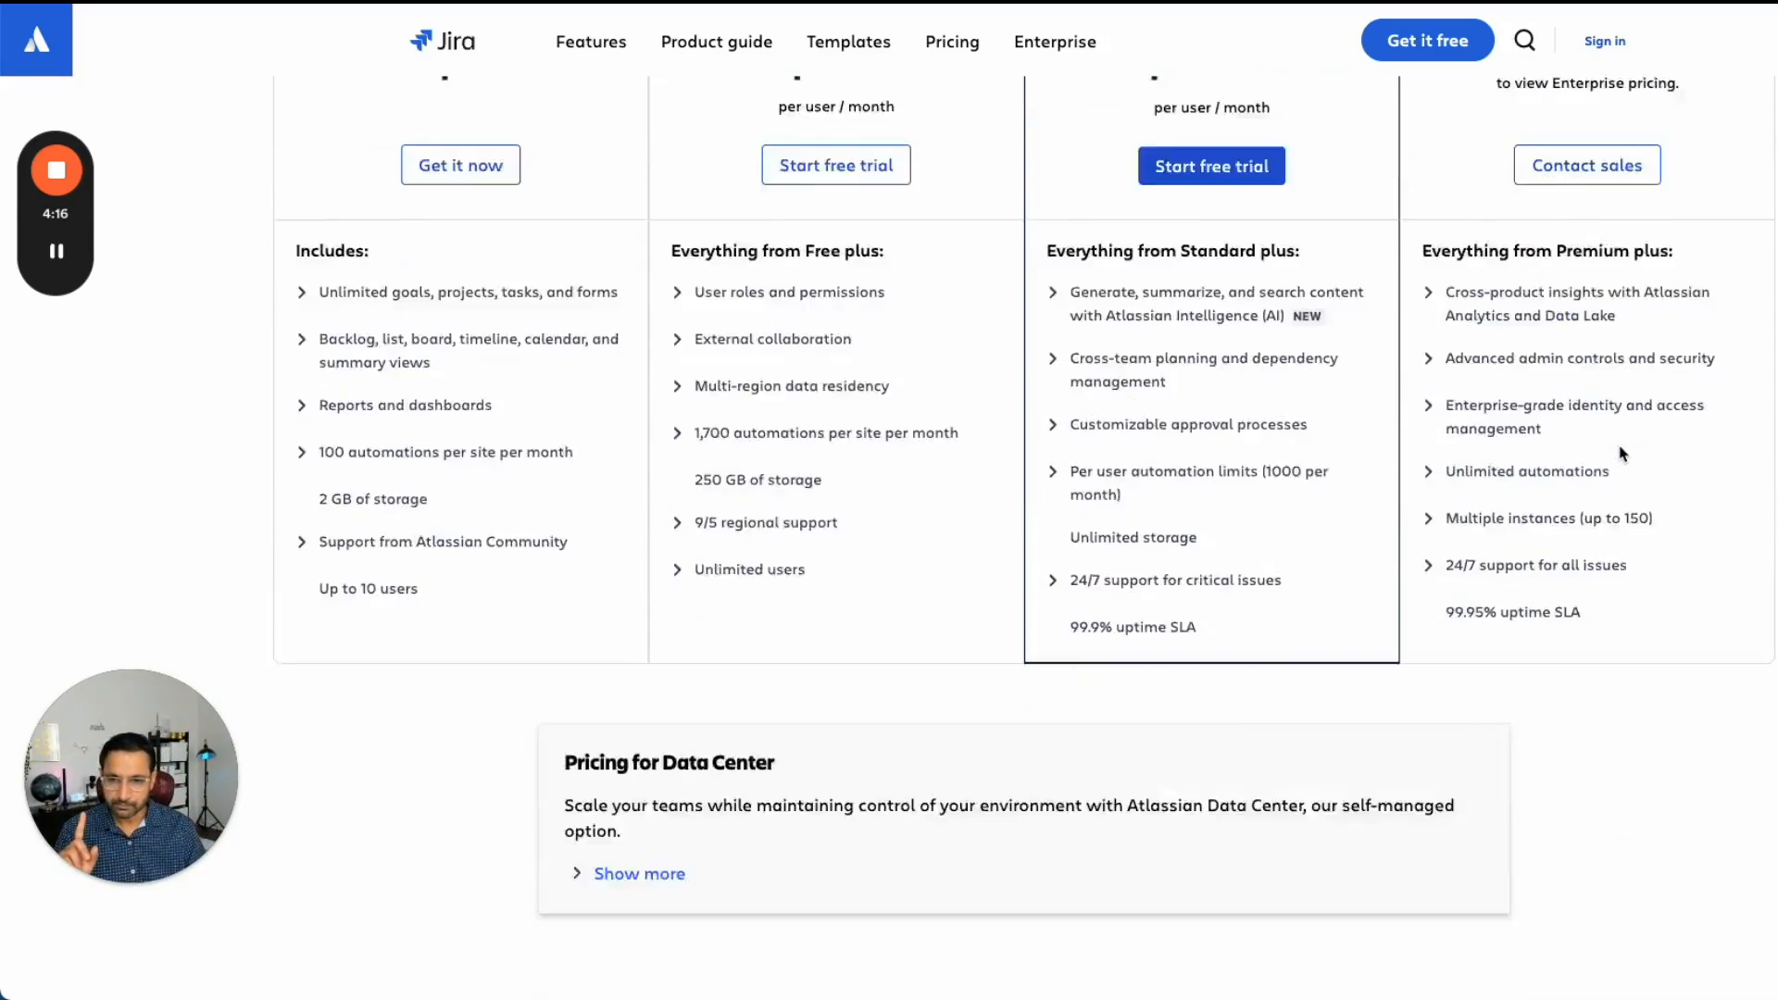
{"action": "scroll", "coordinate": [1622, 452], "scroll_direction": "down", "scroll_amount": 15}
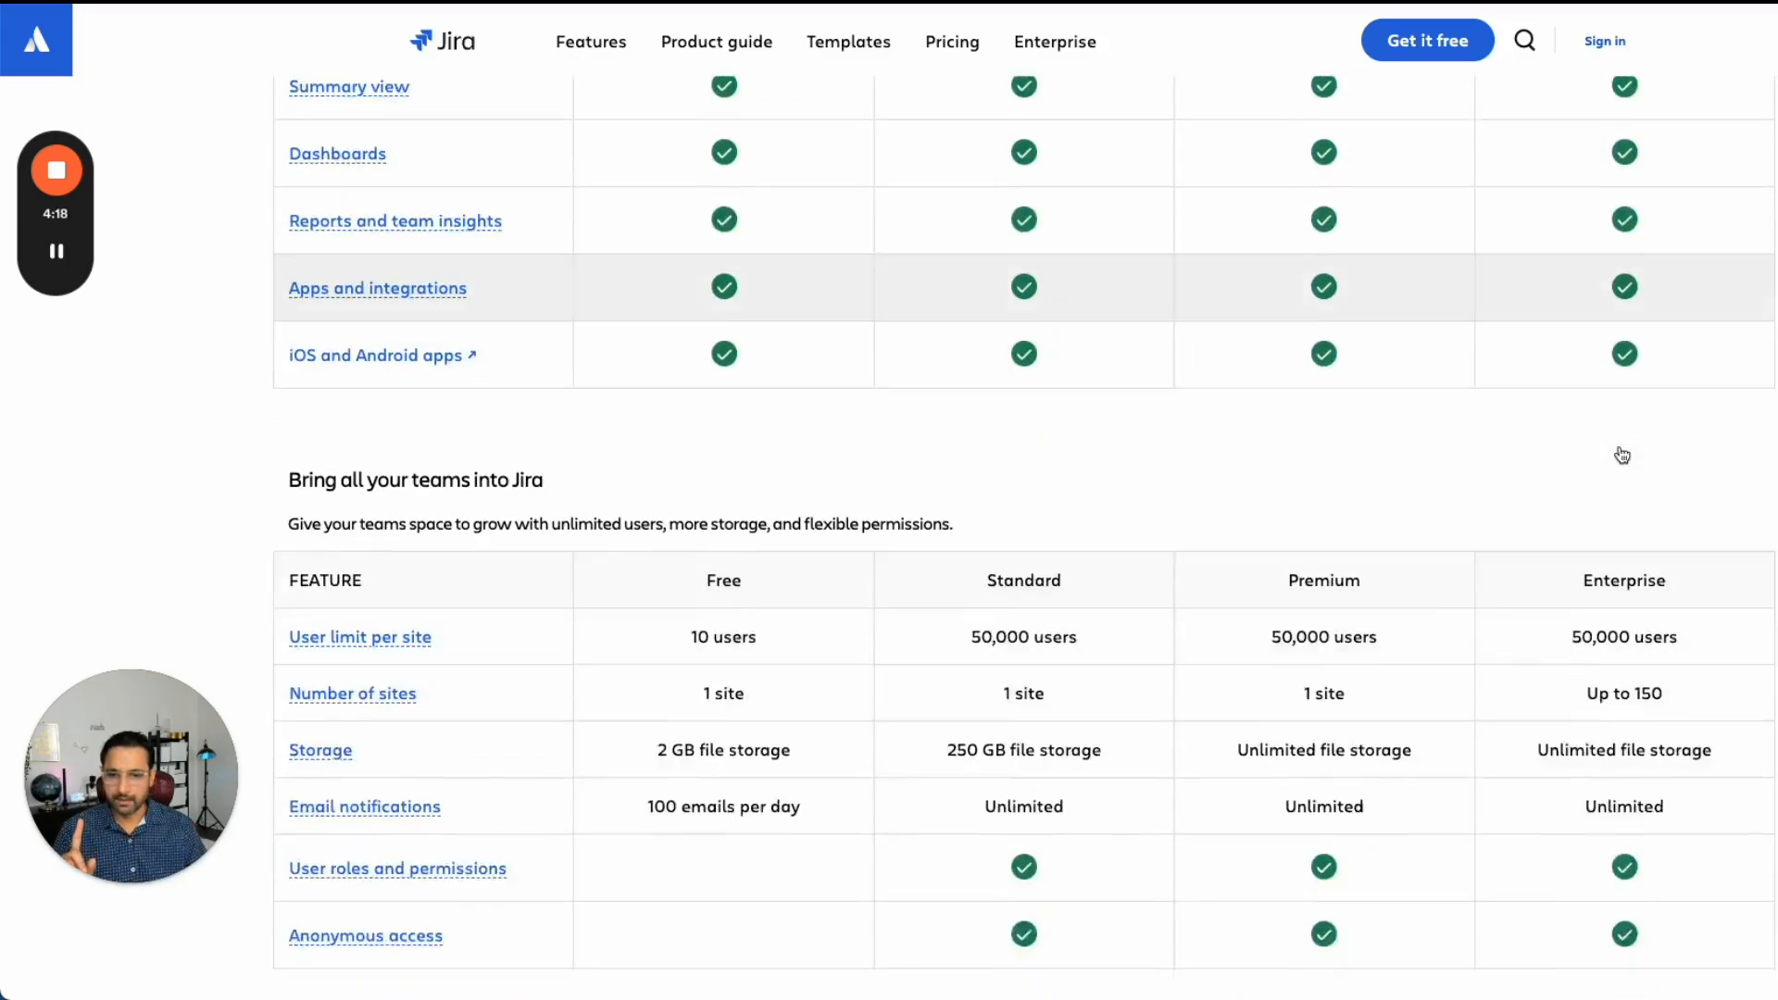
{"action": "scroll", "coordinate": [1622, 454], "scroll_direction": "up", "scroll_amount": 8}
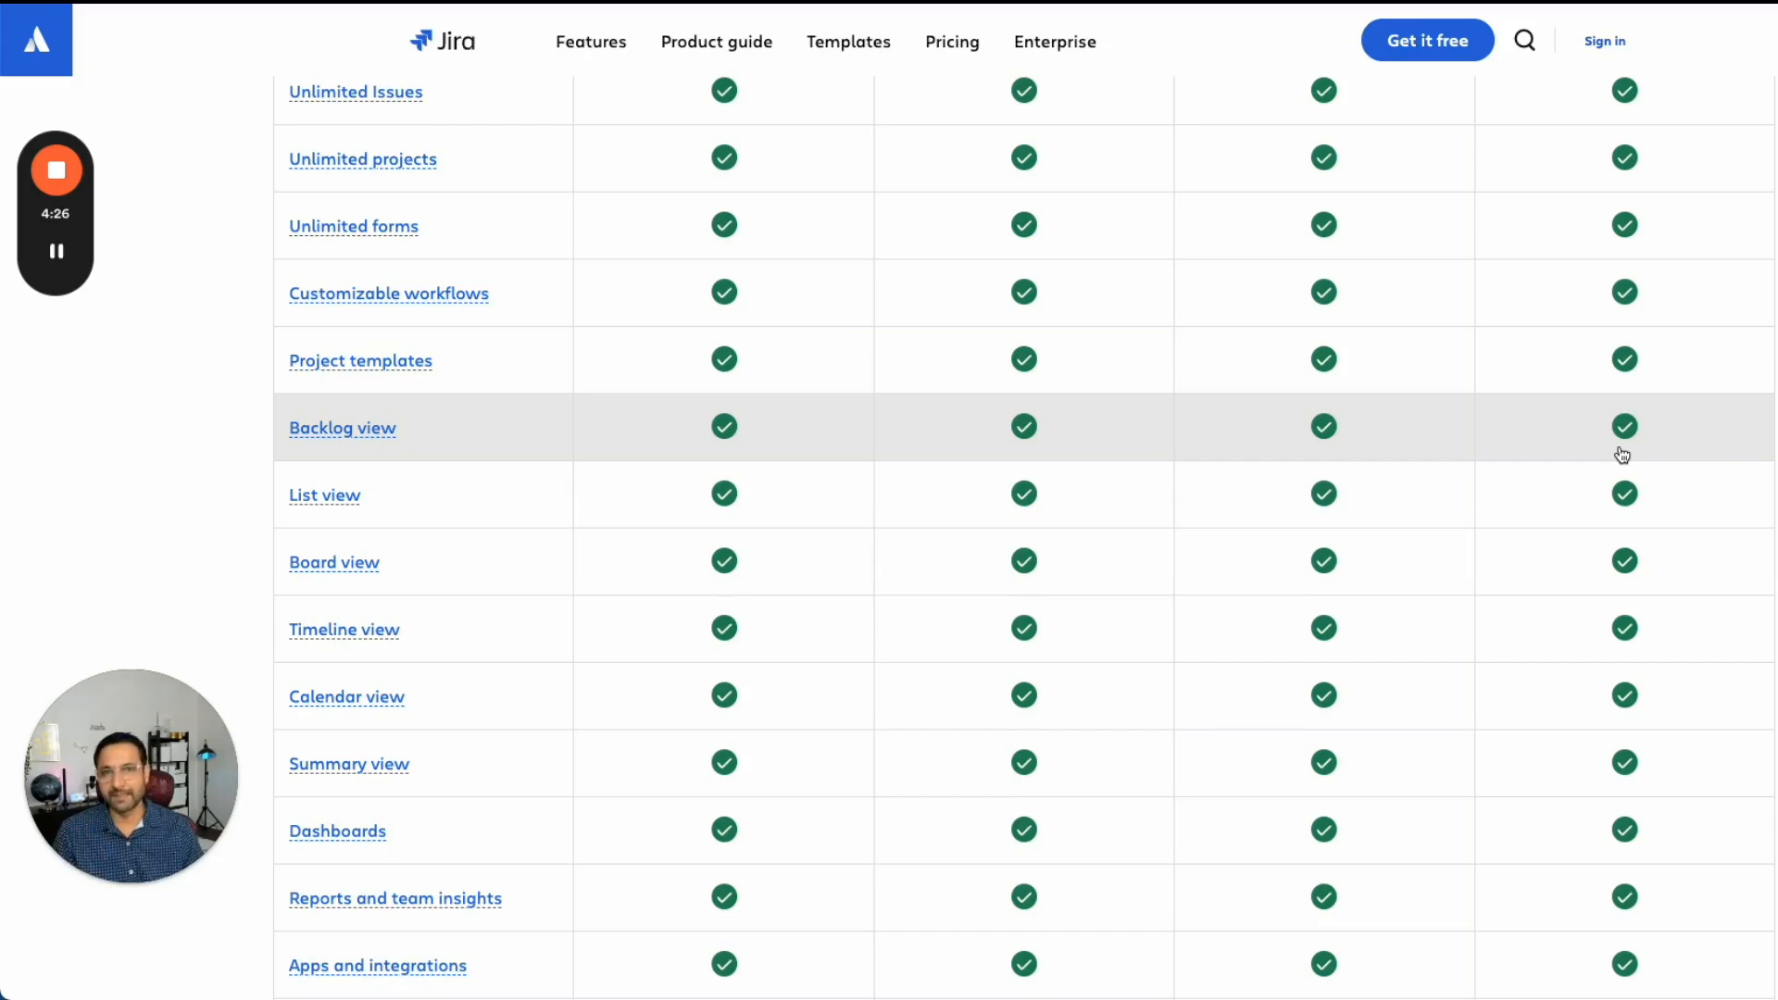
{"action": "scroll", "coordinate": [1622, 453], "scroll_direction": "down", "scroll_amount": 5}
{"action": "scroll", "coordinate": [1622, 453], "scroll_direction": "up", "scroll_amount": 7}
{"action": "scroll", "coordinate": [1622, 454], "scroll_direction": "down", "scroll_amount": 8}
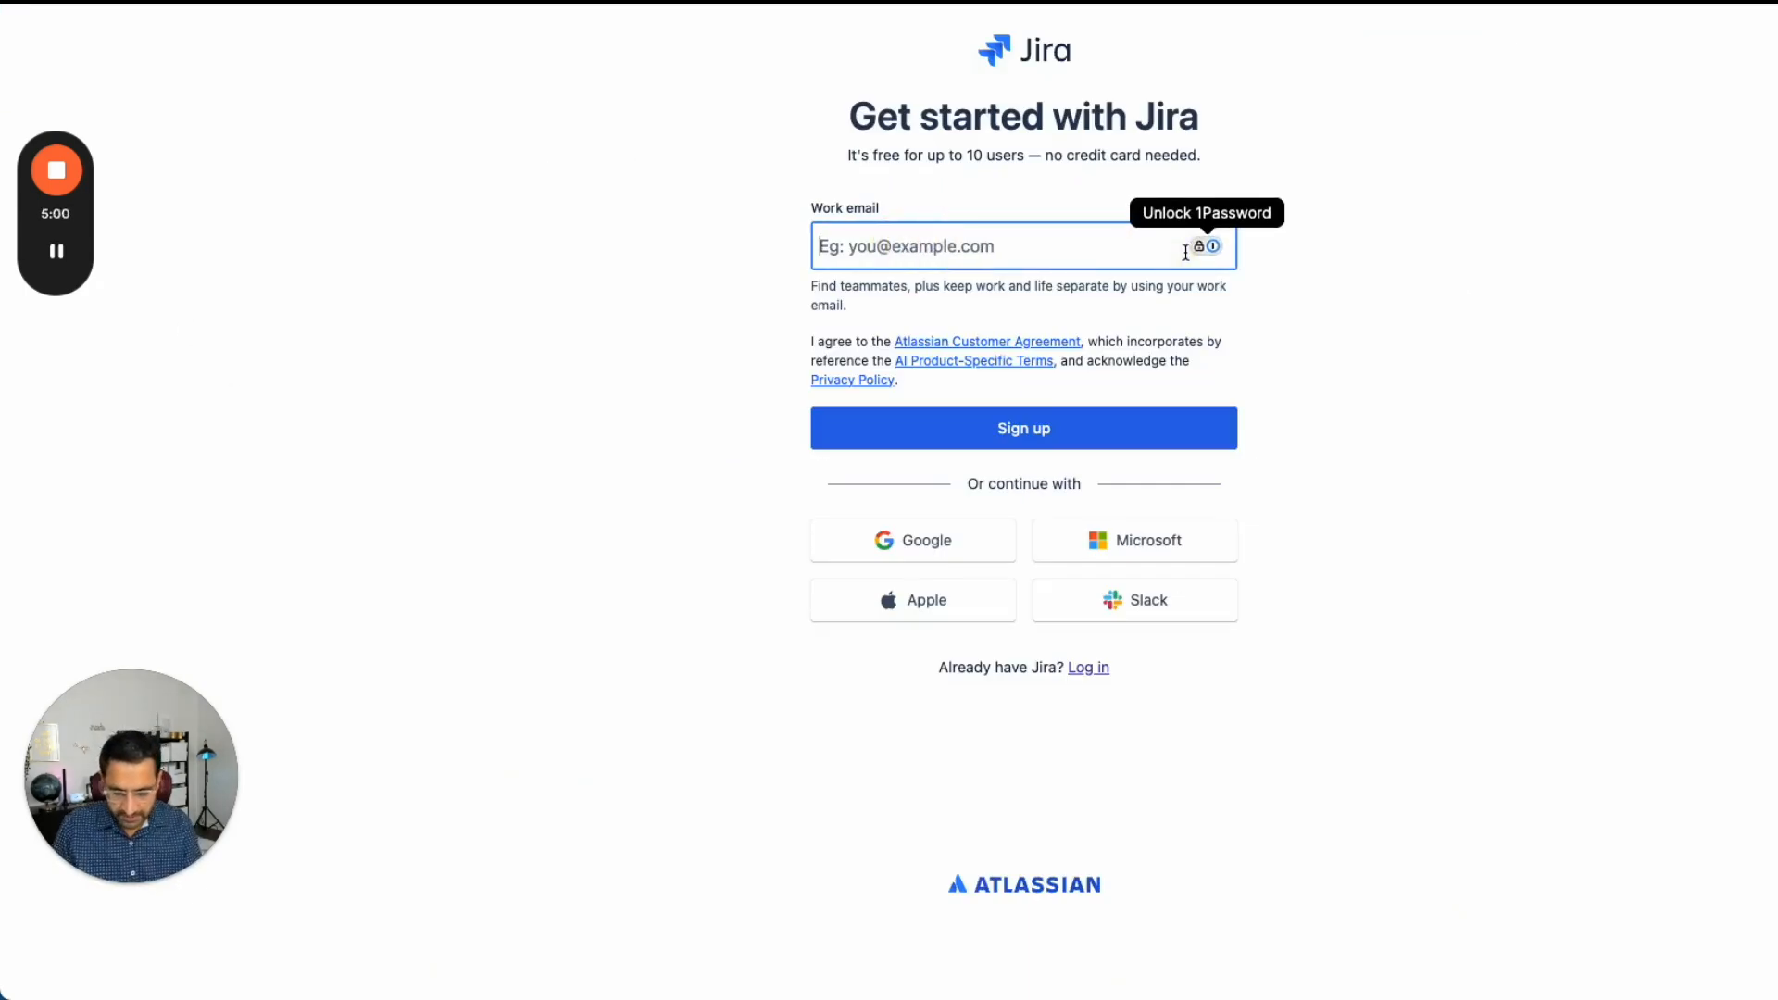
- Sign up for Jira with a work email address and continue with the suggested site name
{"action": "type", "text": "jirademo2025"}
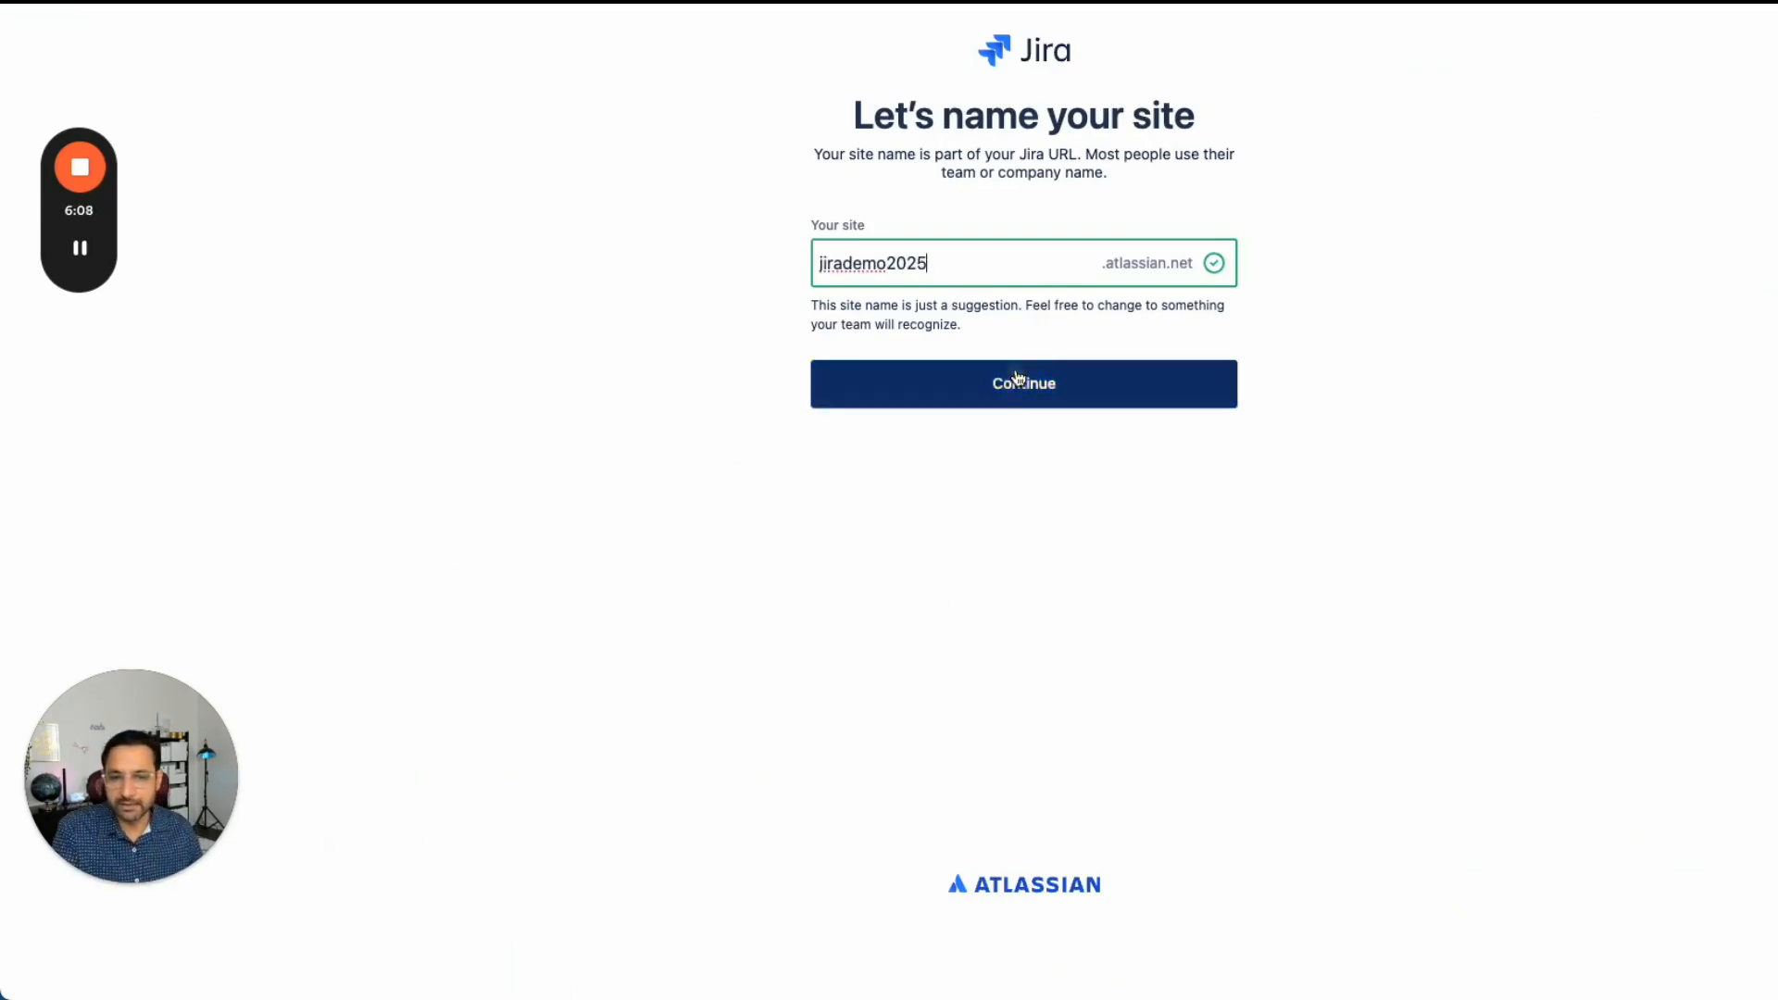
{"action": "left_click", "coordinate": [1016, 379]}
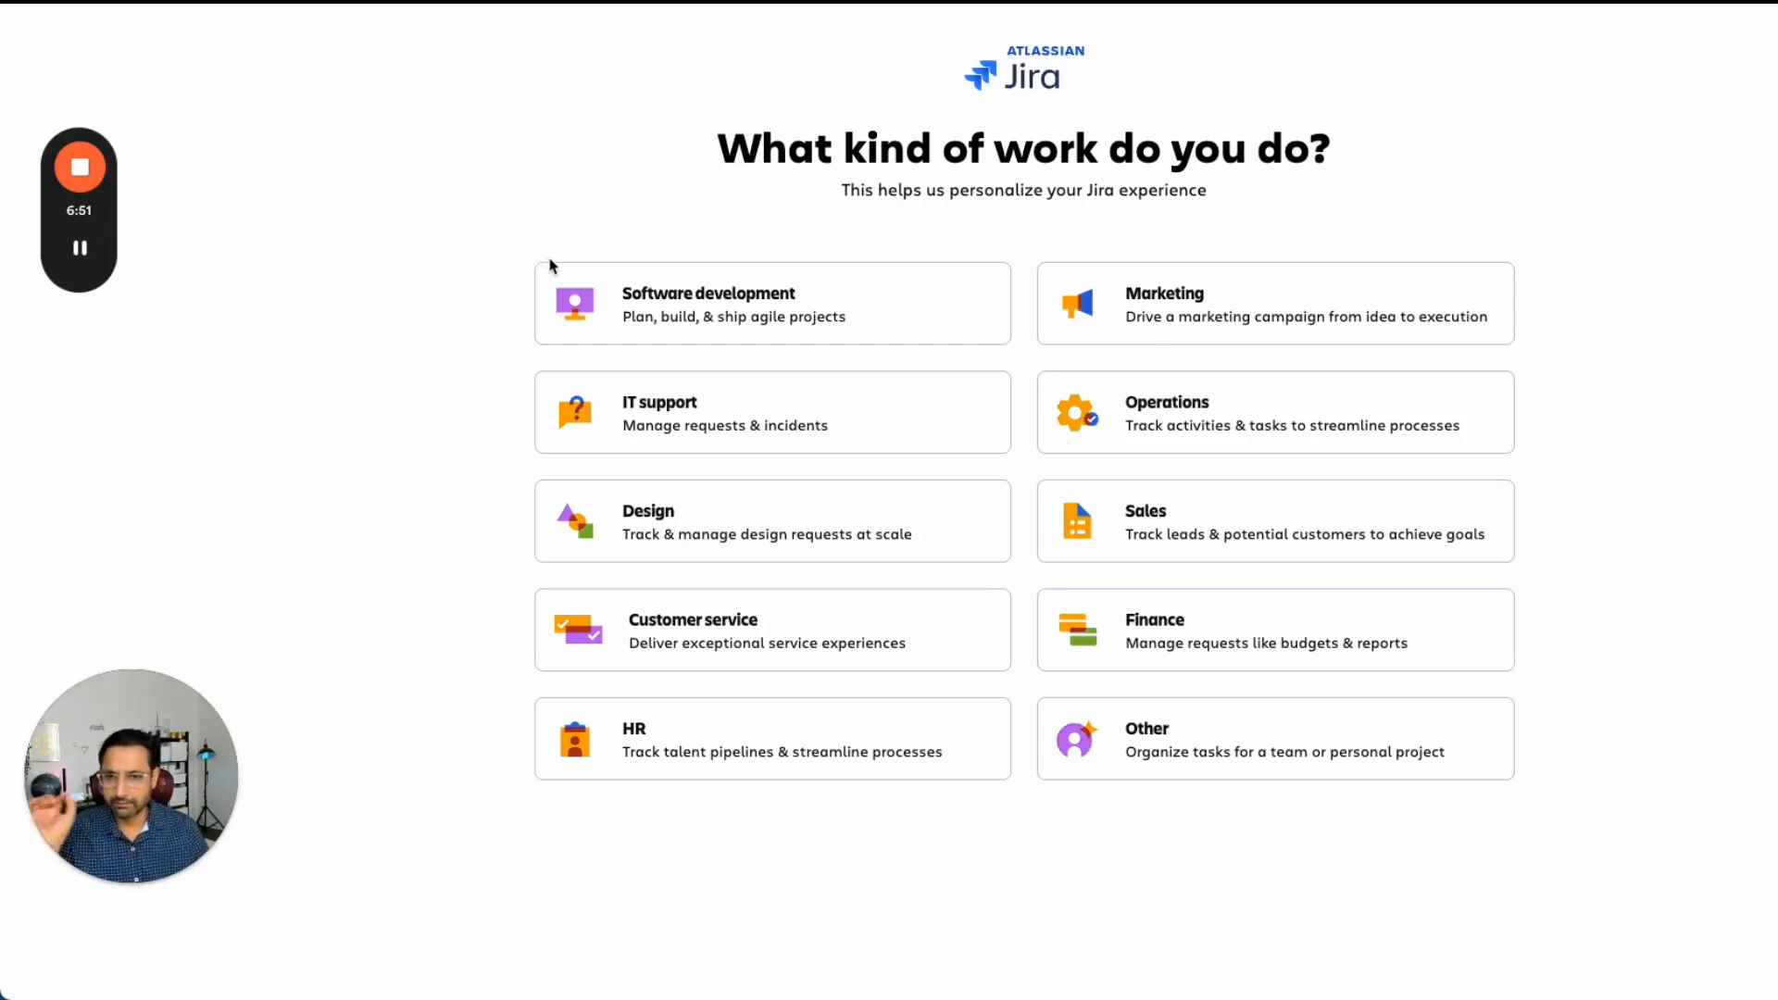
- Choose Software development as the kind of work and continue
{"action": "left_click", "coordinate": [711, 309]}
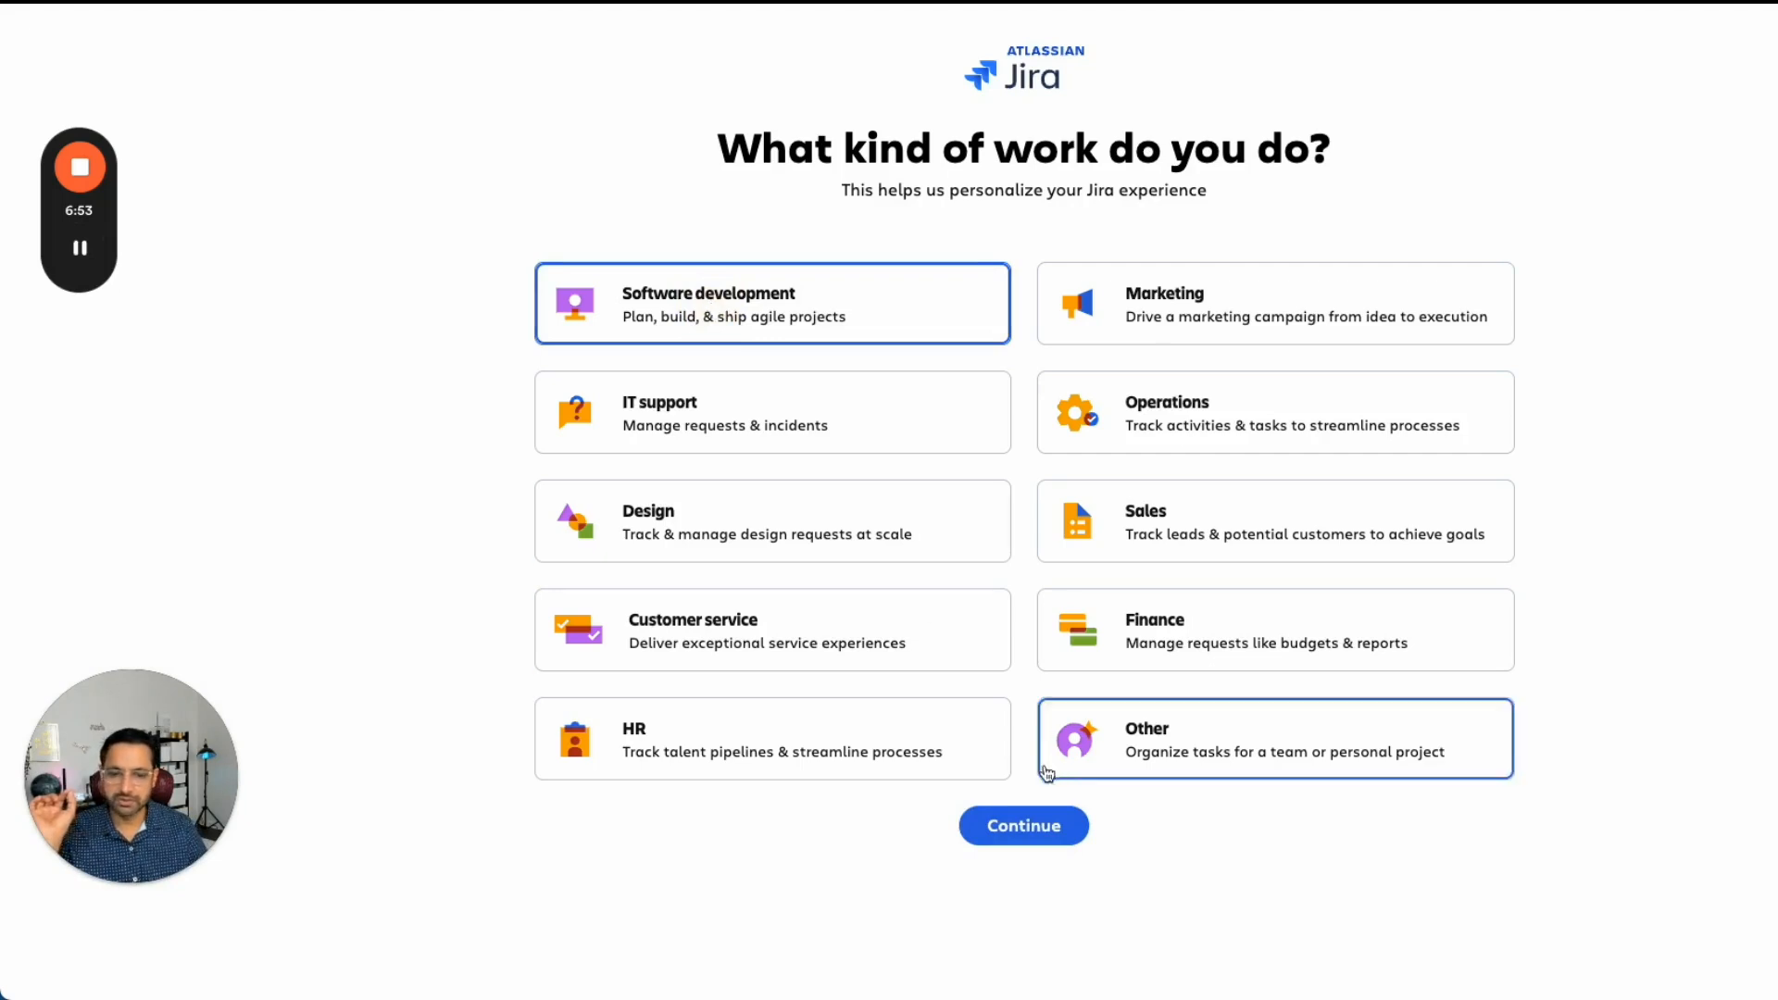
{"action": "left_click", "coordinate": [1032, 829]}
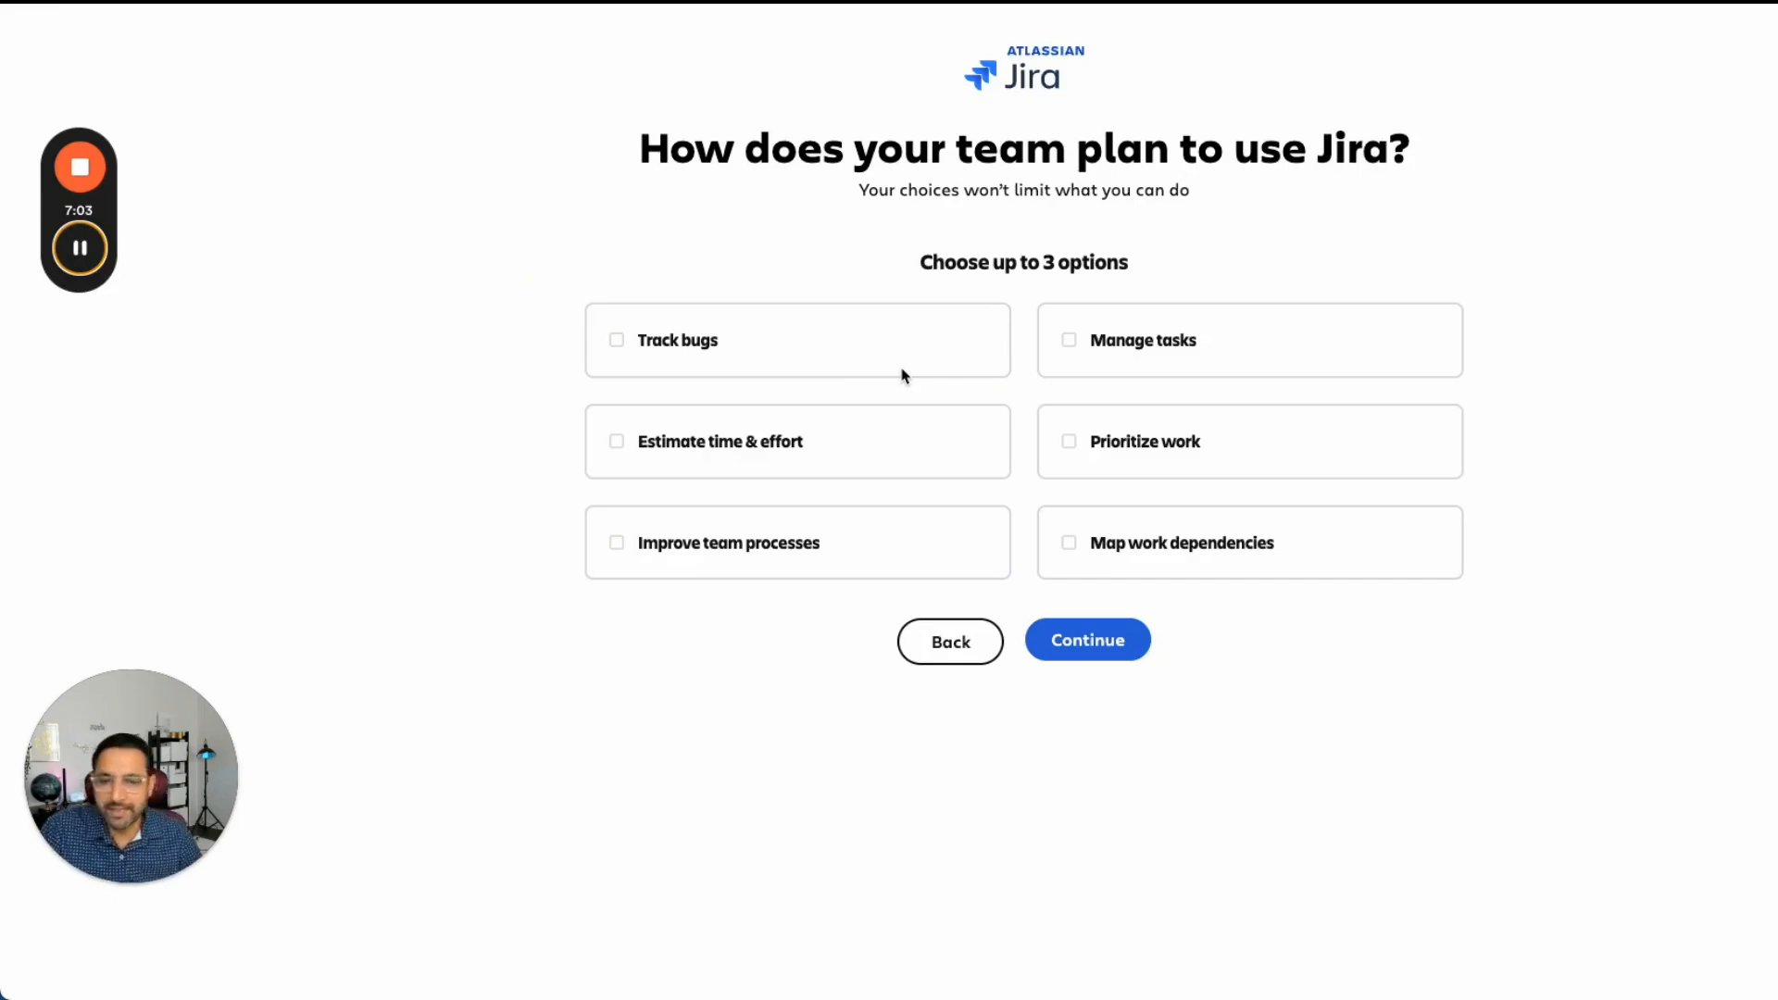
- Select Track bugs, Manage tasks and Prioritize work as planned uses of Jira and continue
{"action": "left_click", "coordinate": [617, 341]}
{"action": "left_click", "coordinate": [1071, 345]}
{"action": "left_click", "coordinate": [1072, 448]}
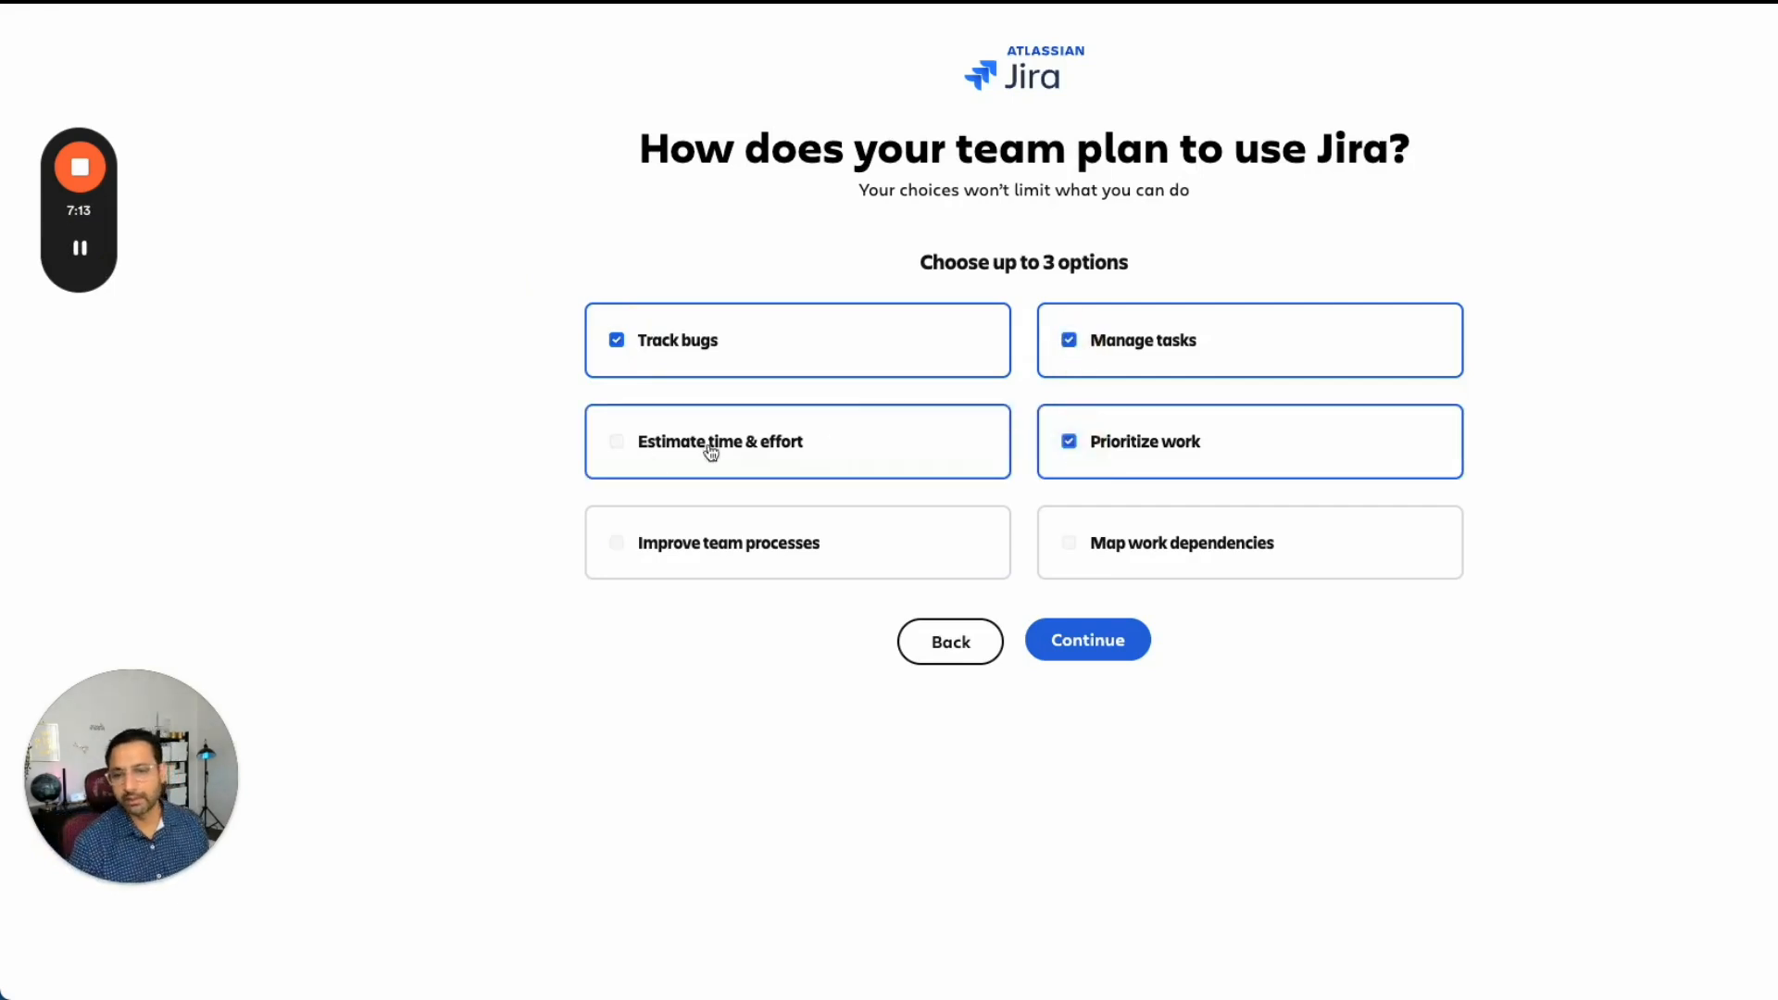
{"action": "left_click", "coordinate": [1085, 639]}
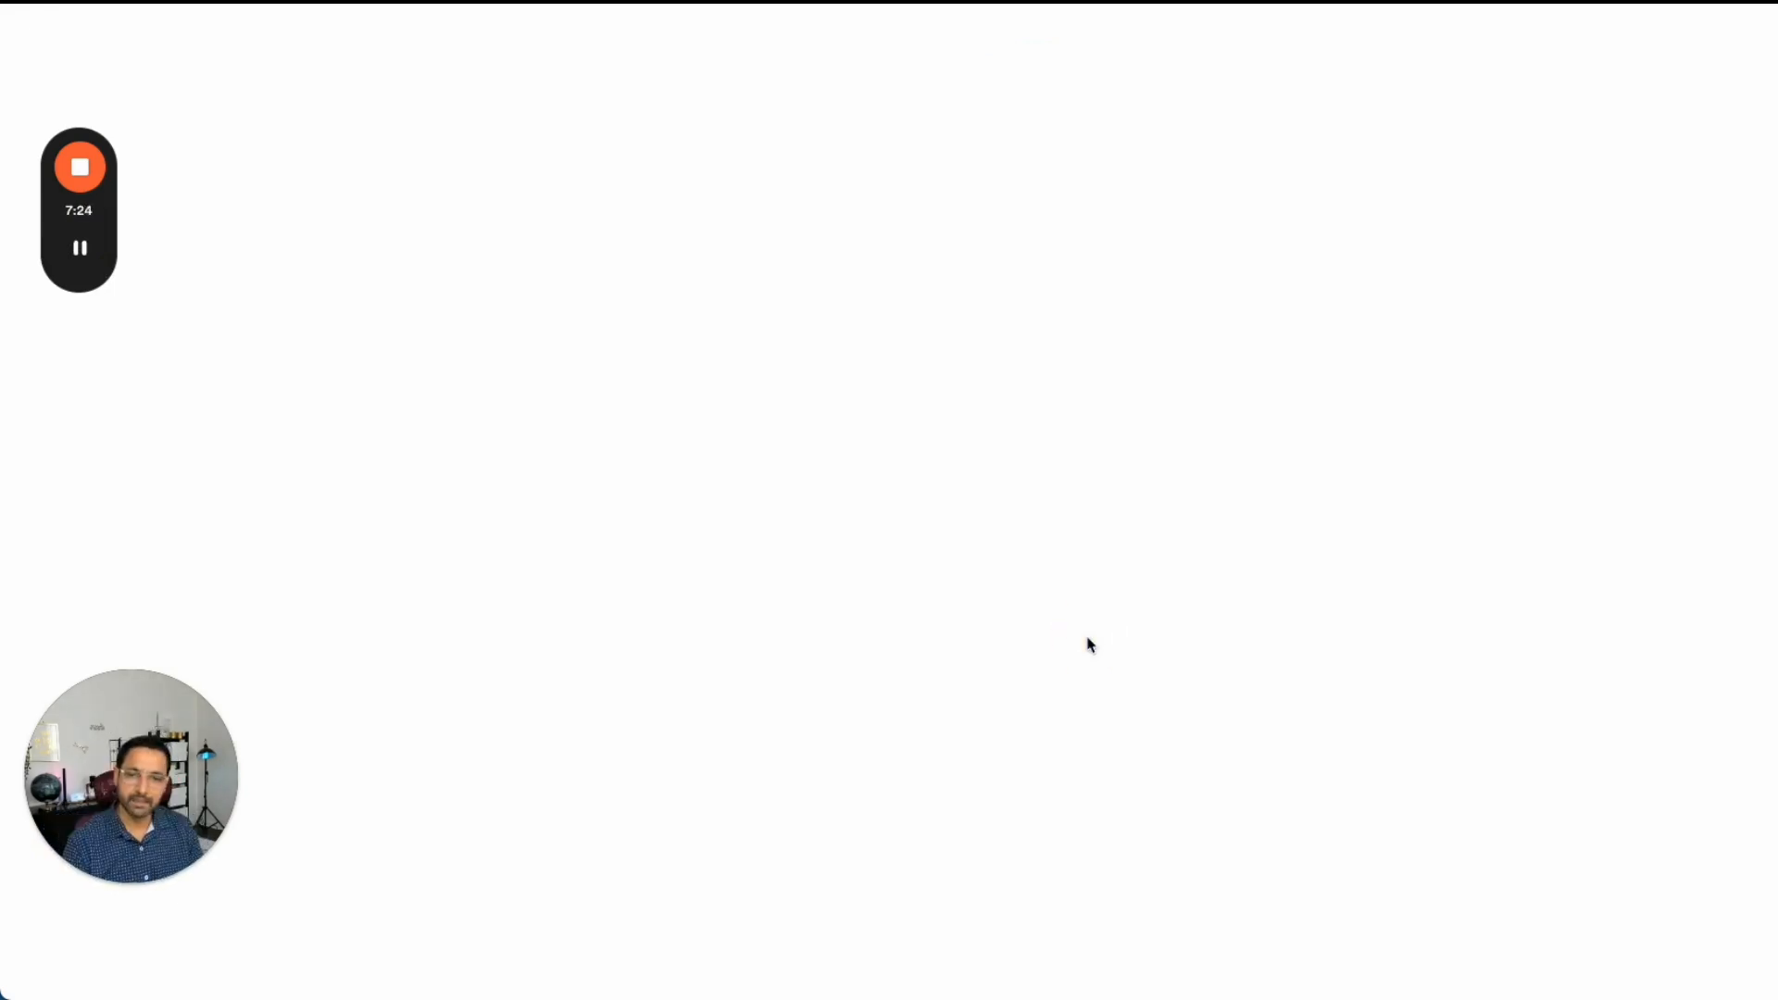
{"action": "mouse_move", "coordinate": [81, 252]}
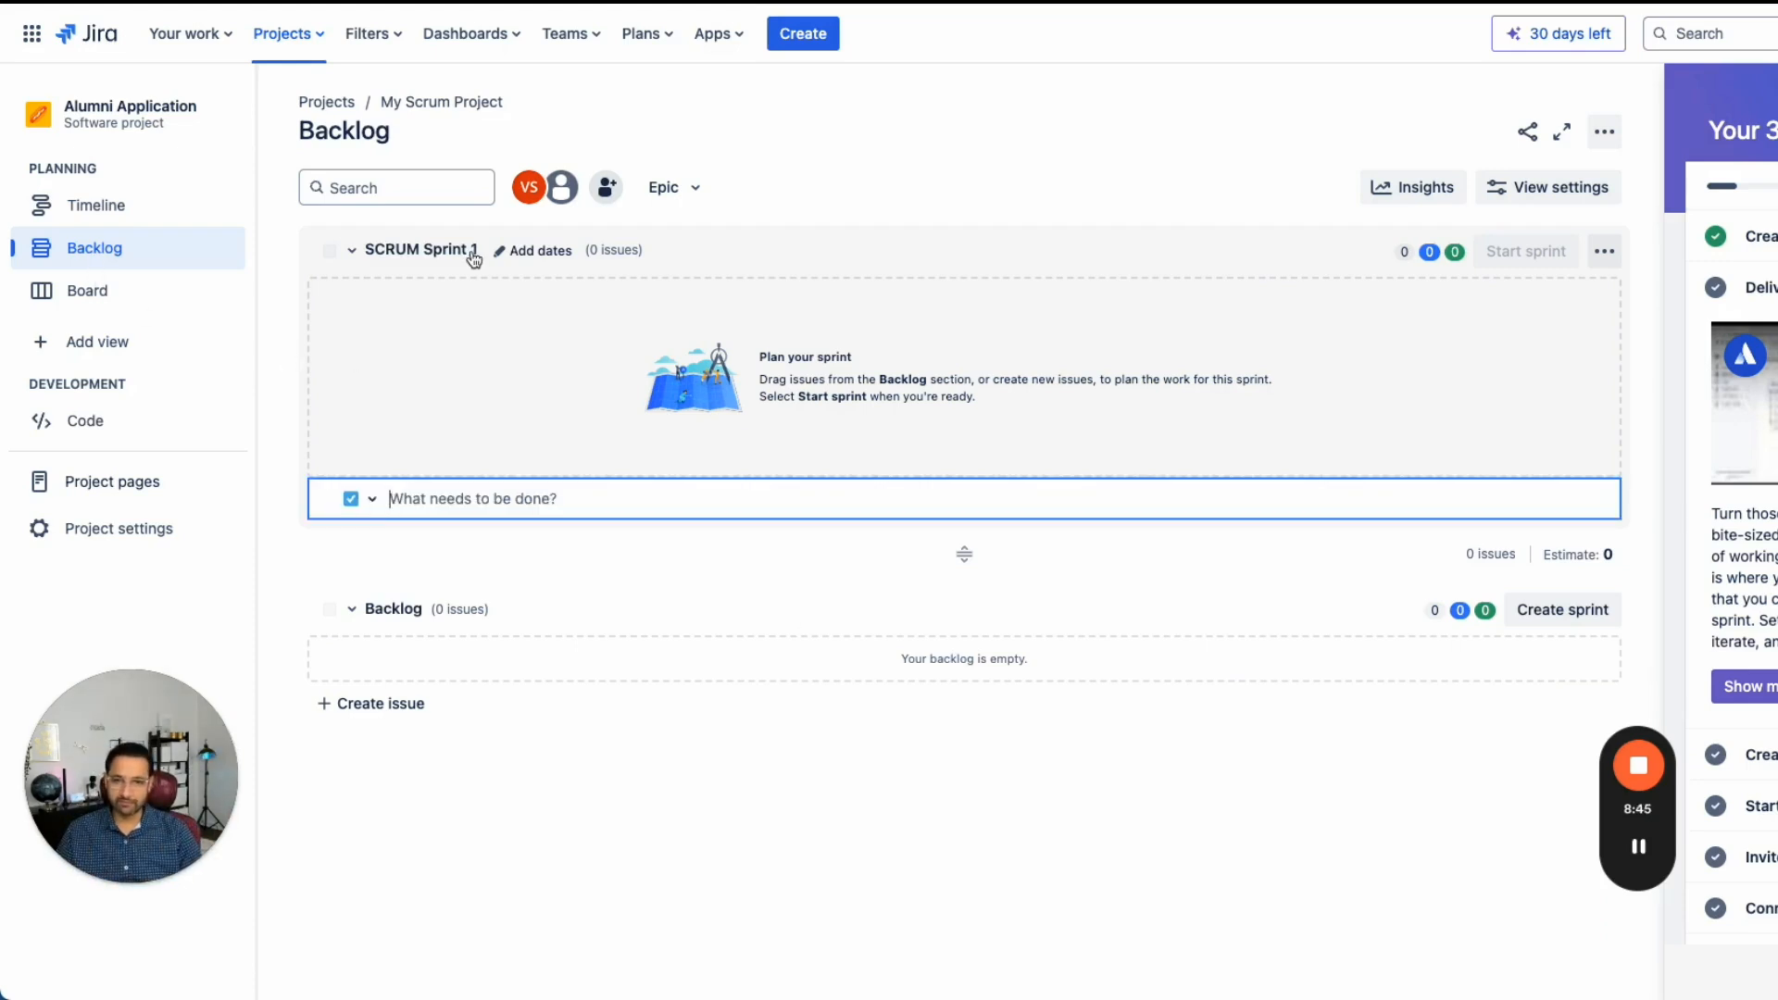
- Add a Story issue titled "Create login screen" to SCRUM Sprint 1
{"action": "left_click", "coordinate": [372, 499]}
{"action": "left_click", "coordinate": [418, 583]}
{"action": "left_click", "coordinate": [424, 500]}
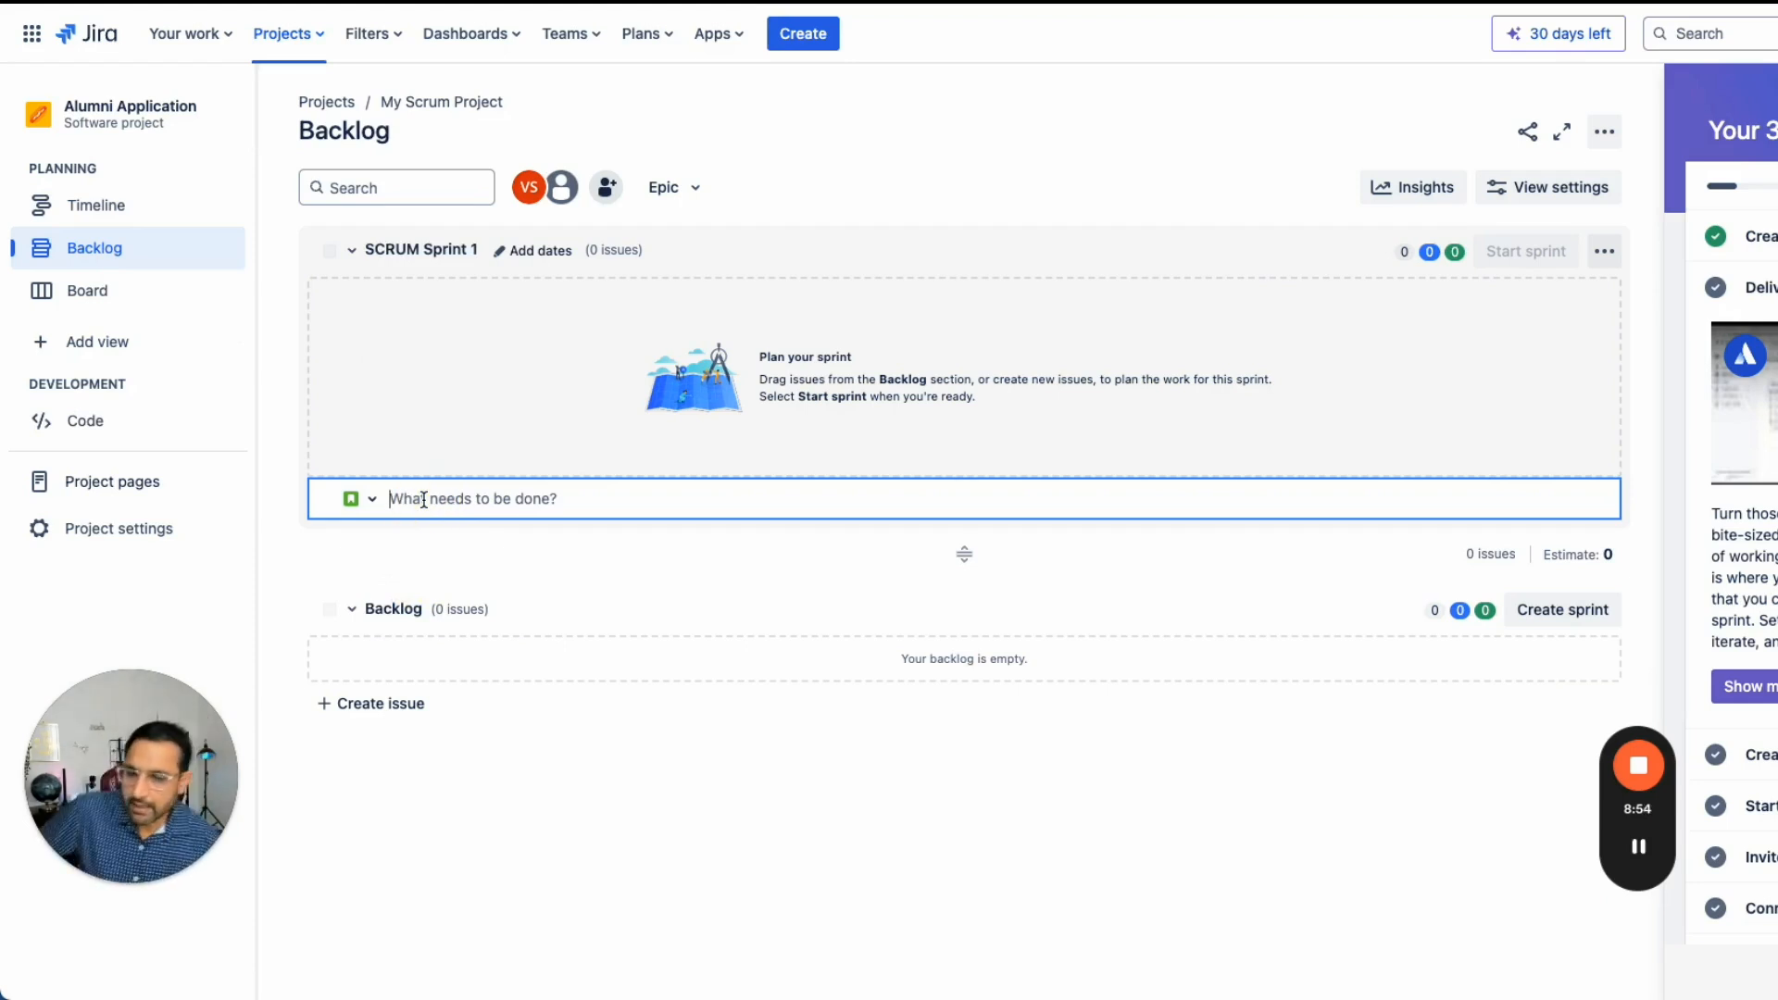
{"action": "type", "text": "Create logi"}
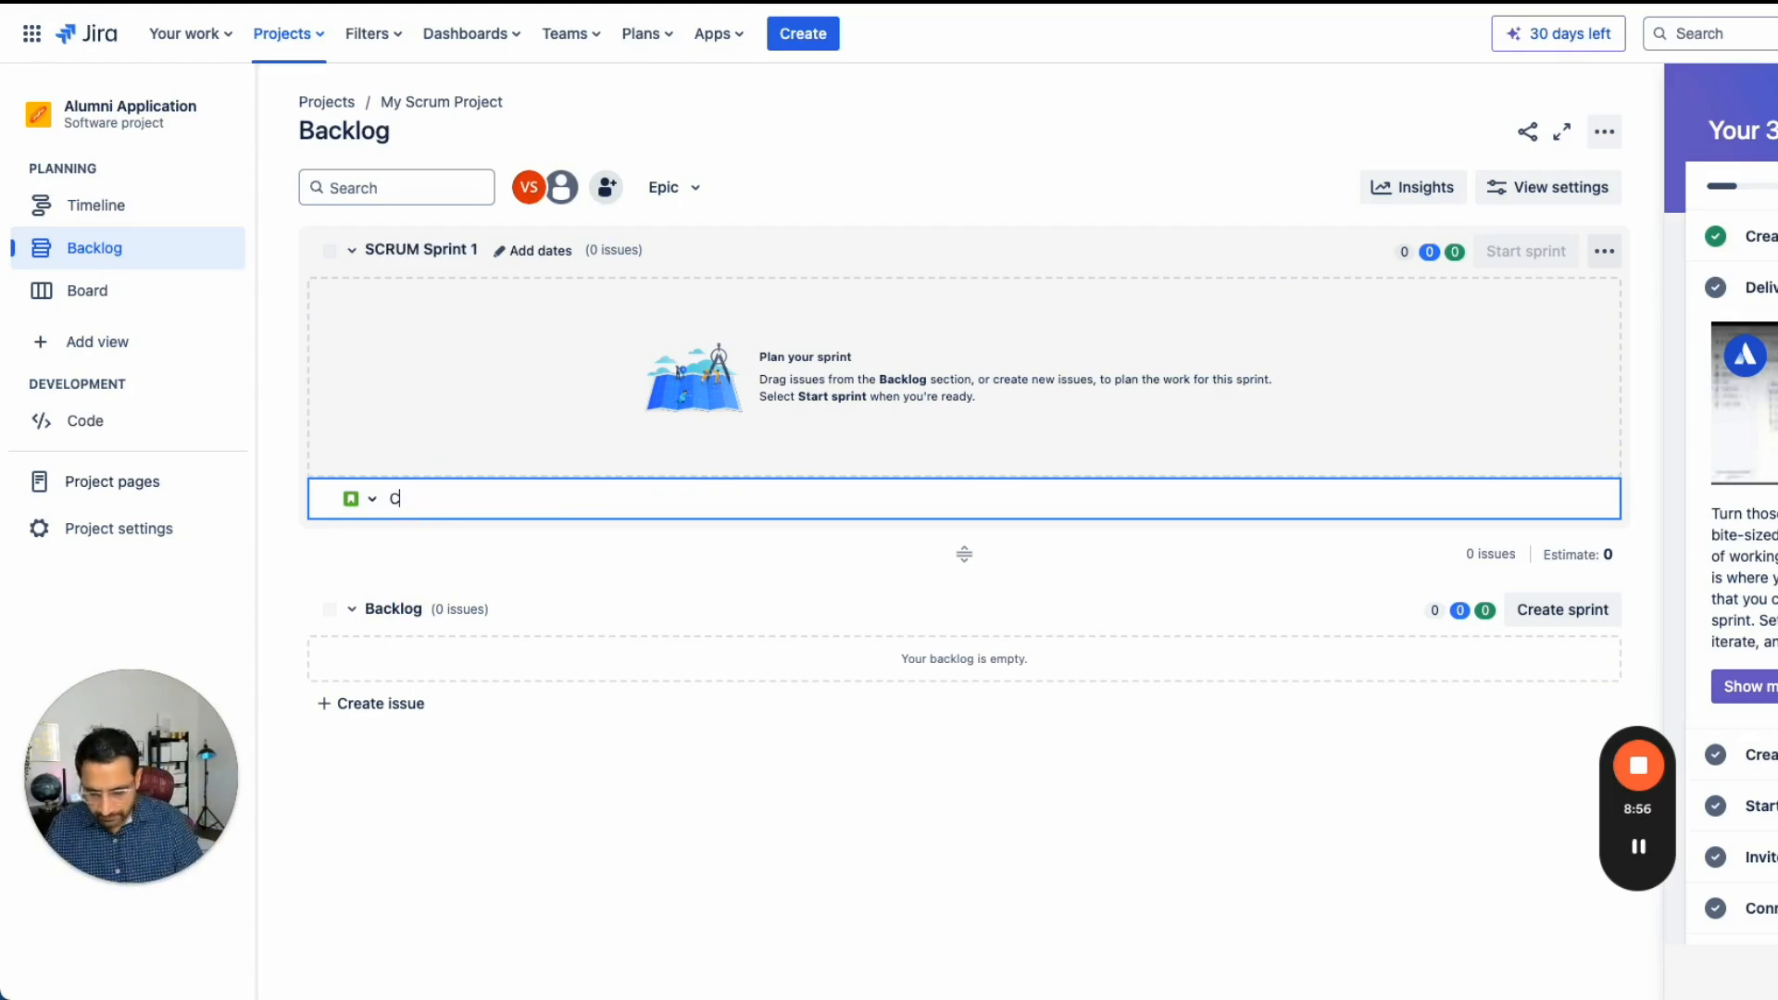
{"action": "type", "text": "n screen"}
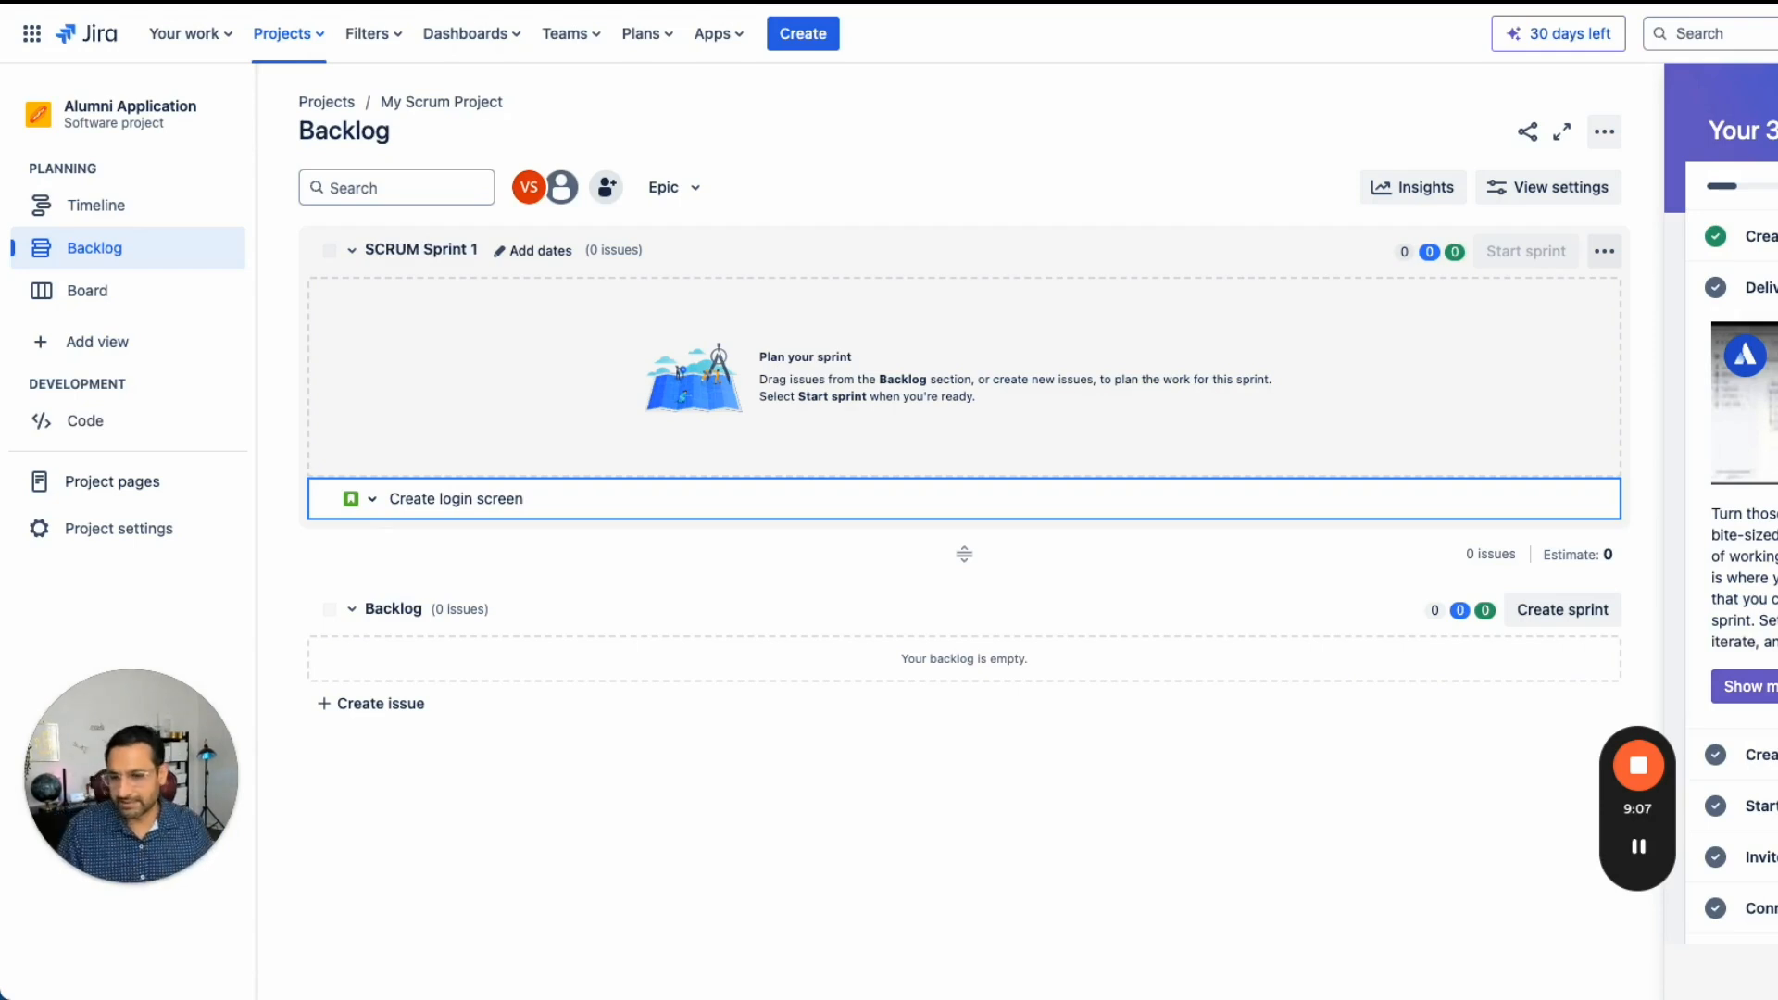
{"action": "key", "text": "Return"}
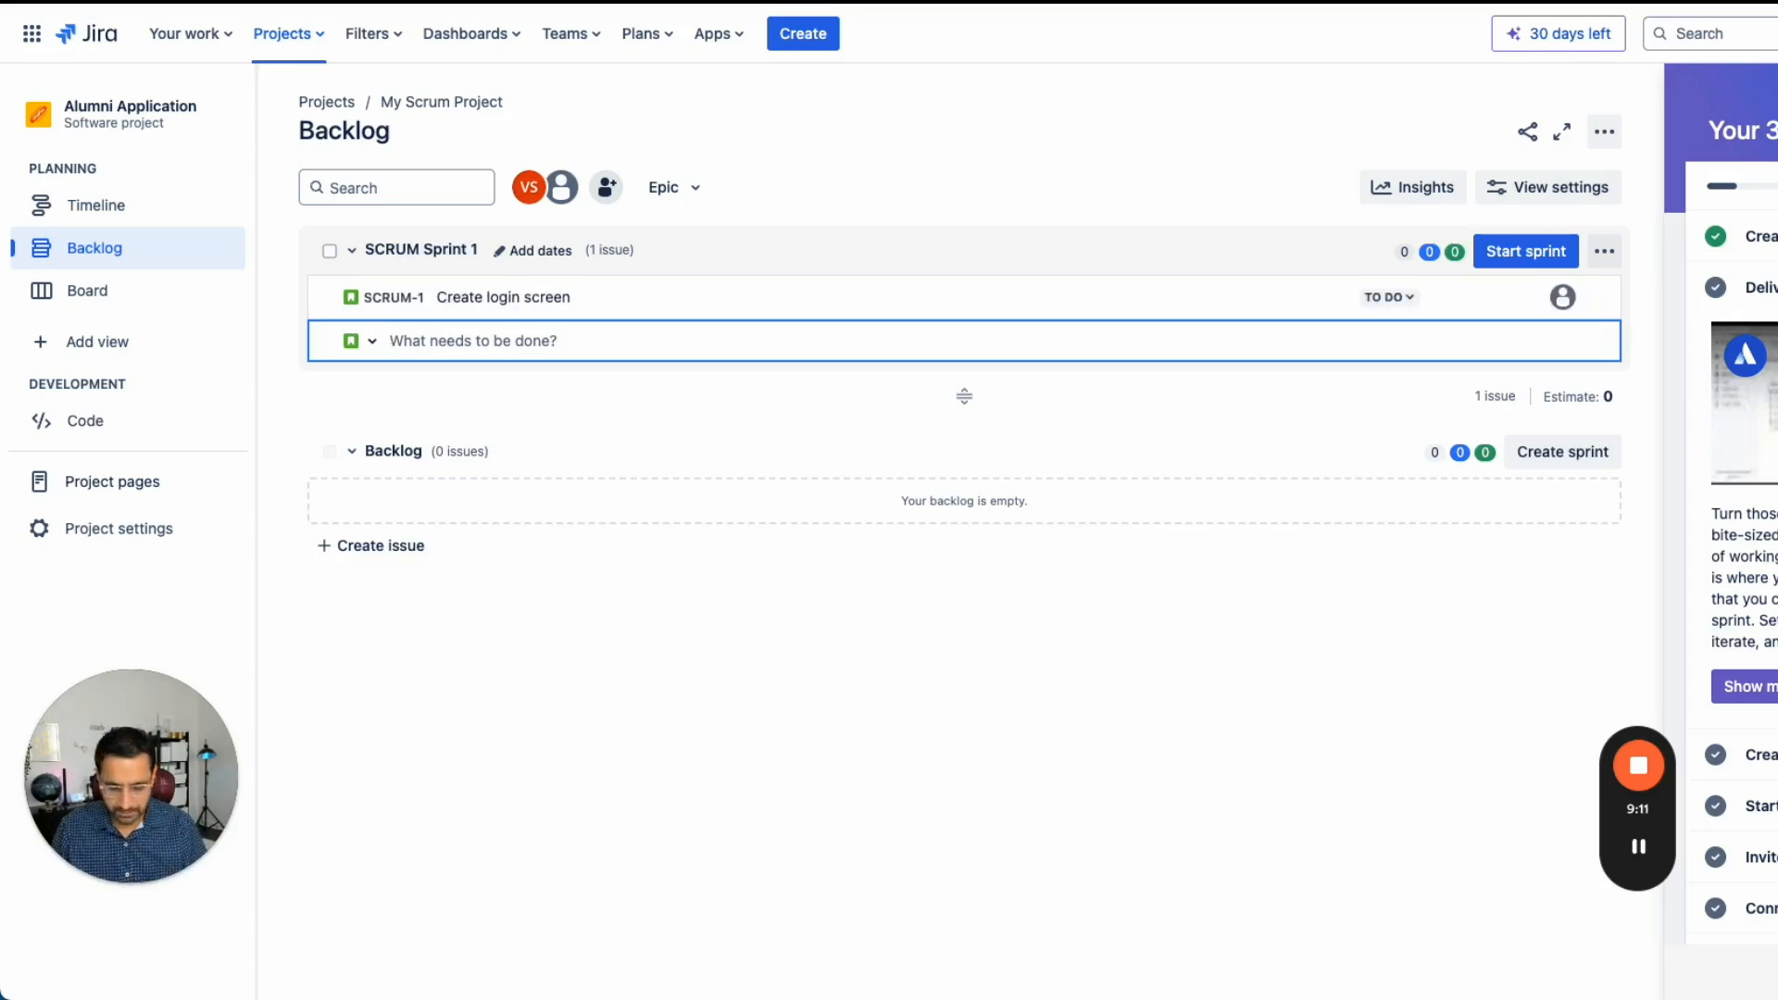
- Add an issue titled "Create forget password screen" to the sprint
{"action": "type", "text": "Create forget password screen"}
{"action": "key", "text": "Return"}
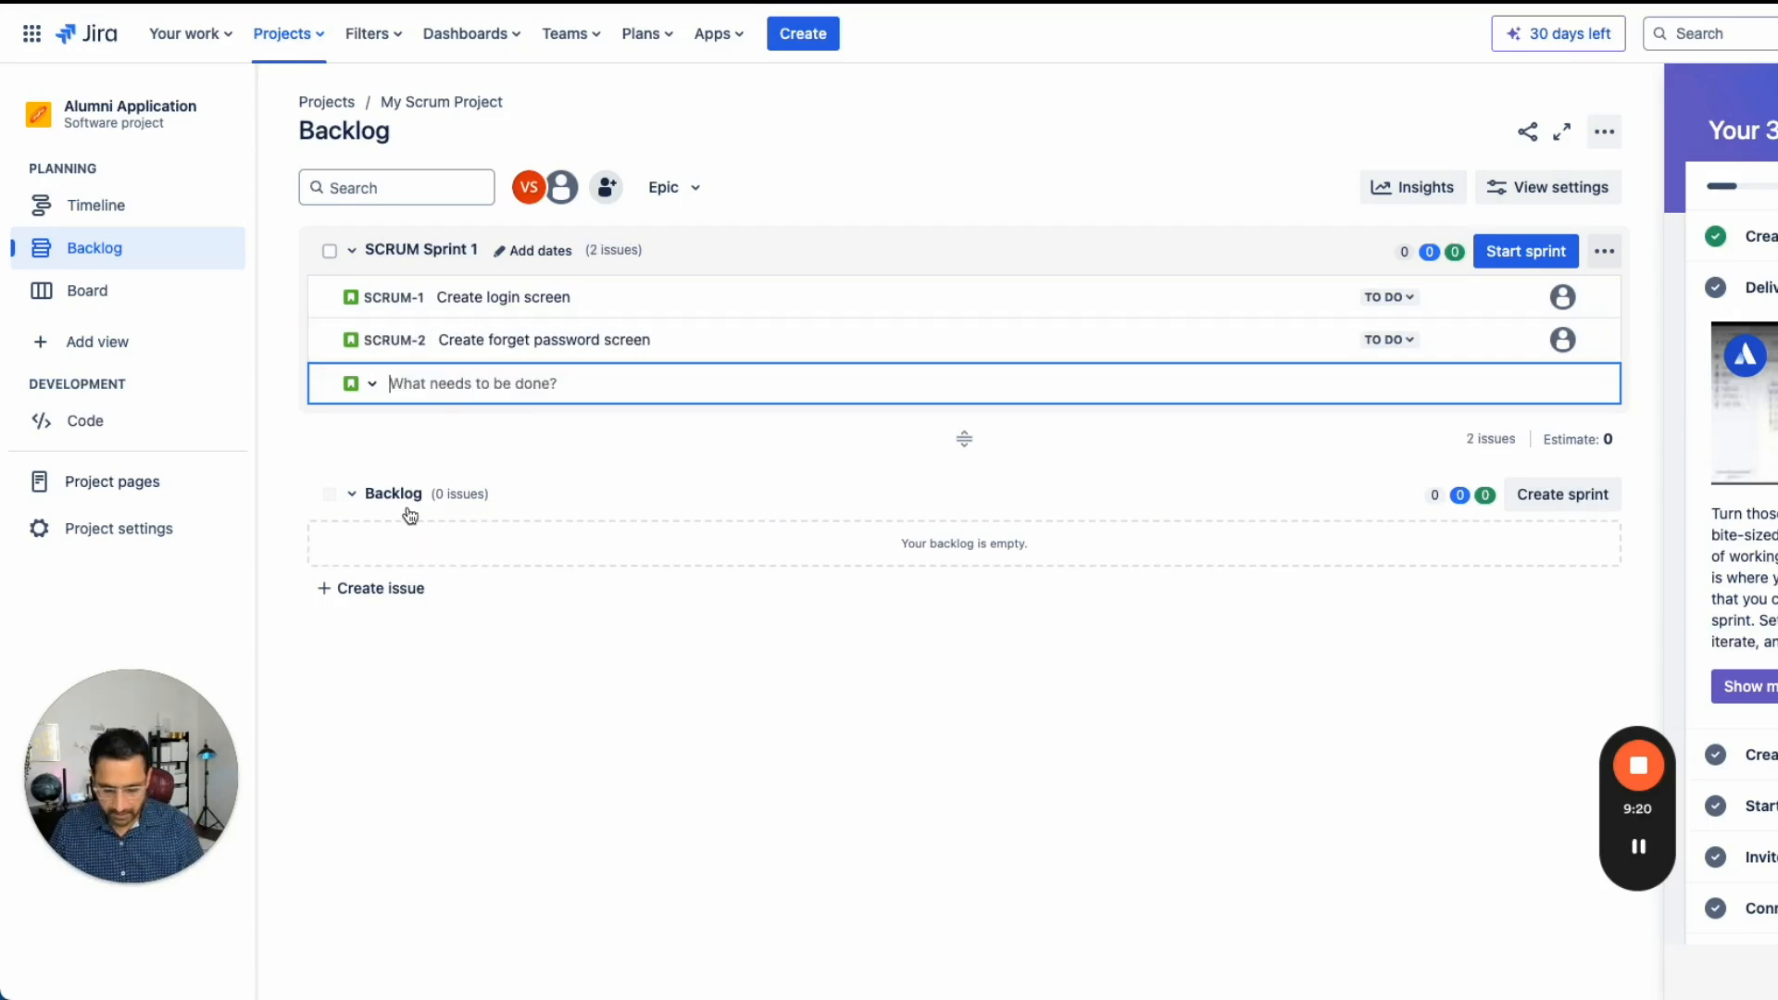
- Add issues titled "Create home screen" and "Create acount screen" to the sprint
{"action": "type", "text": "Create home screen"}
{"action": "key", "text": "Return"}
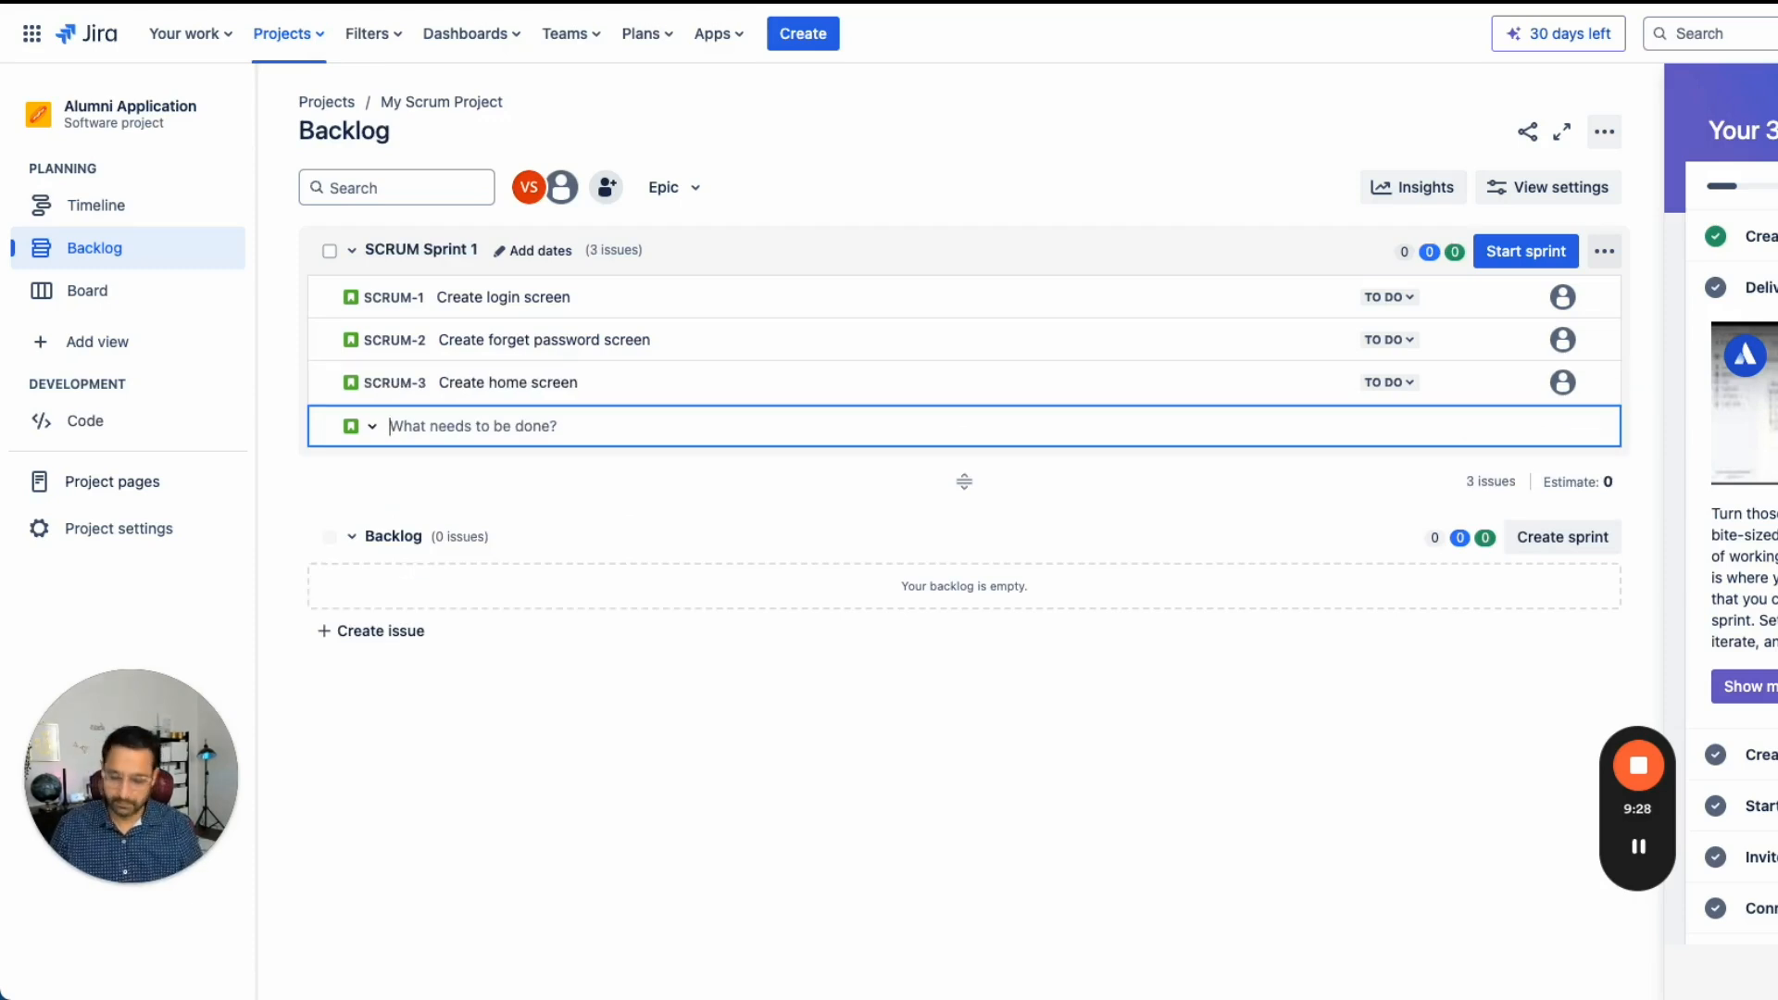
{"action": "type", "text": "Create"}
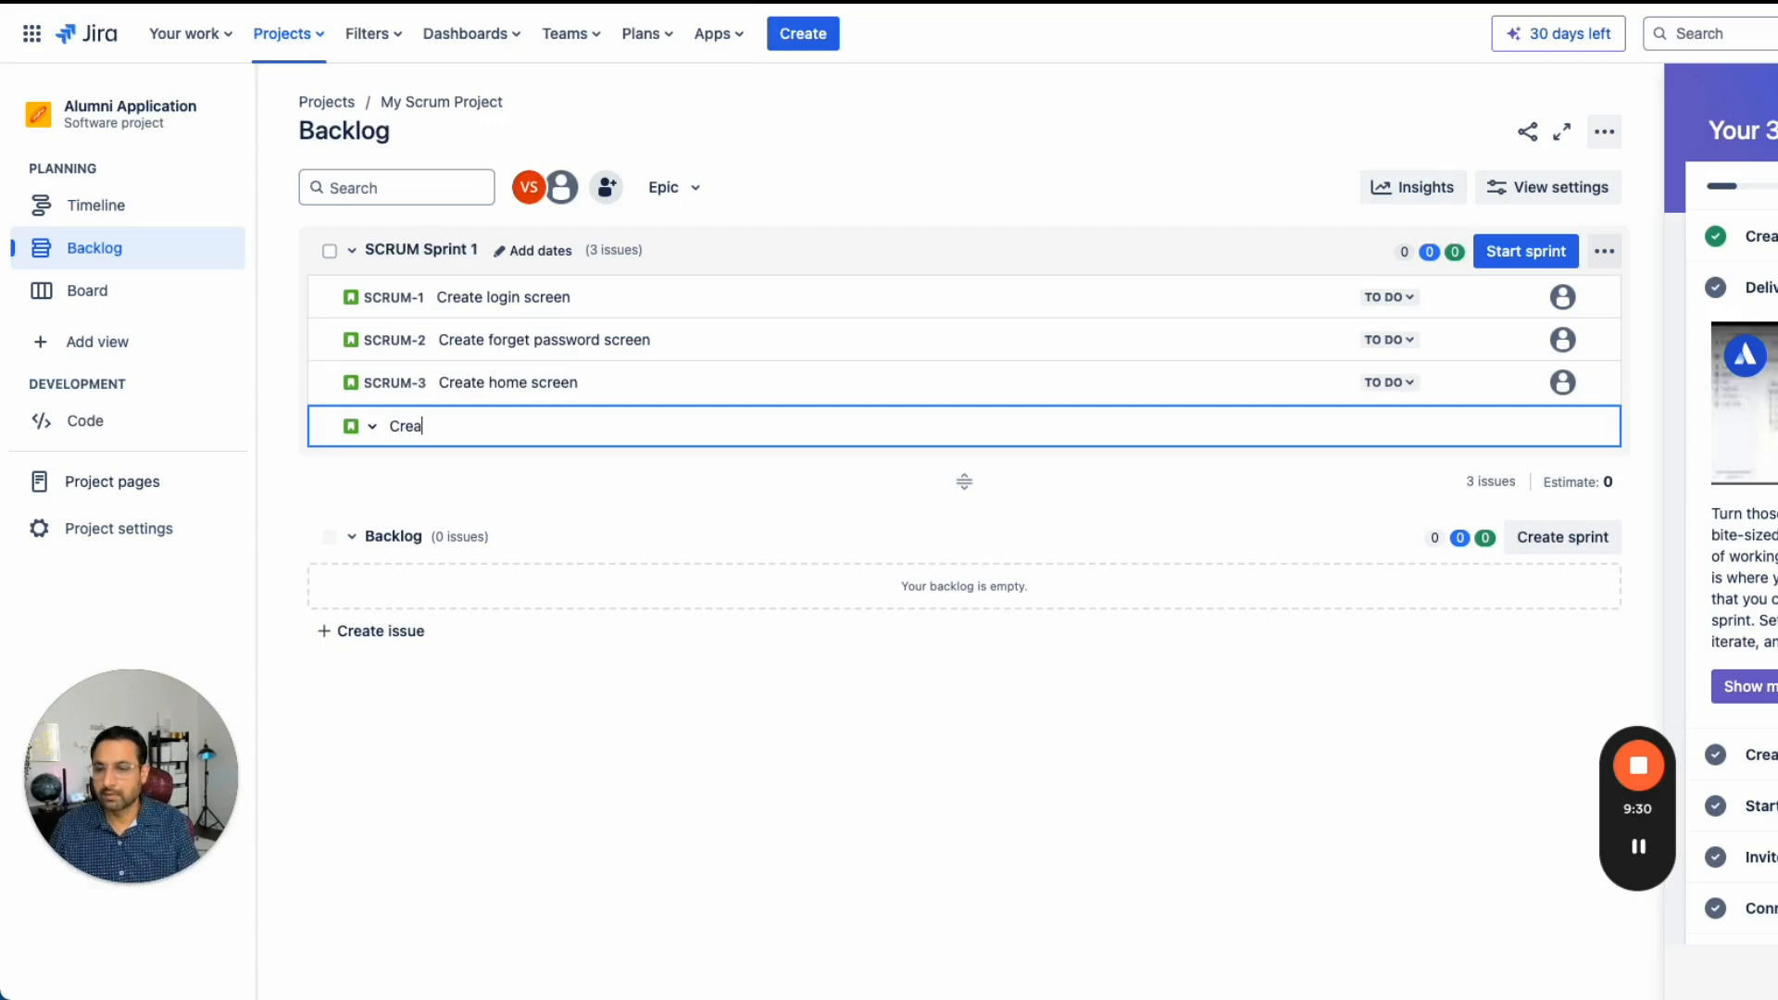
{"action": "type", "text": "acount screen"}
{"action": "key", "text": "Return"}
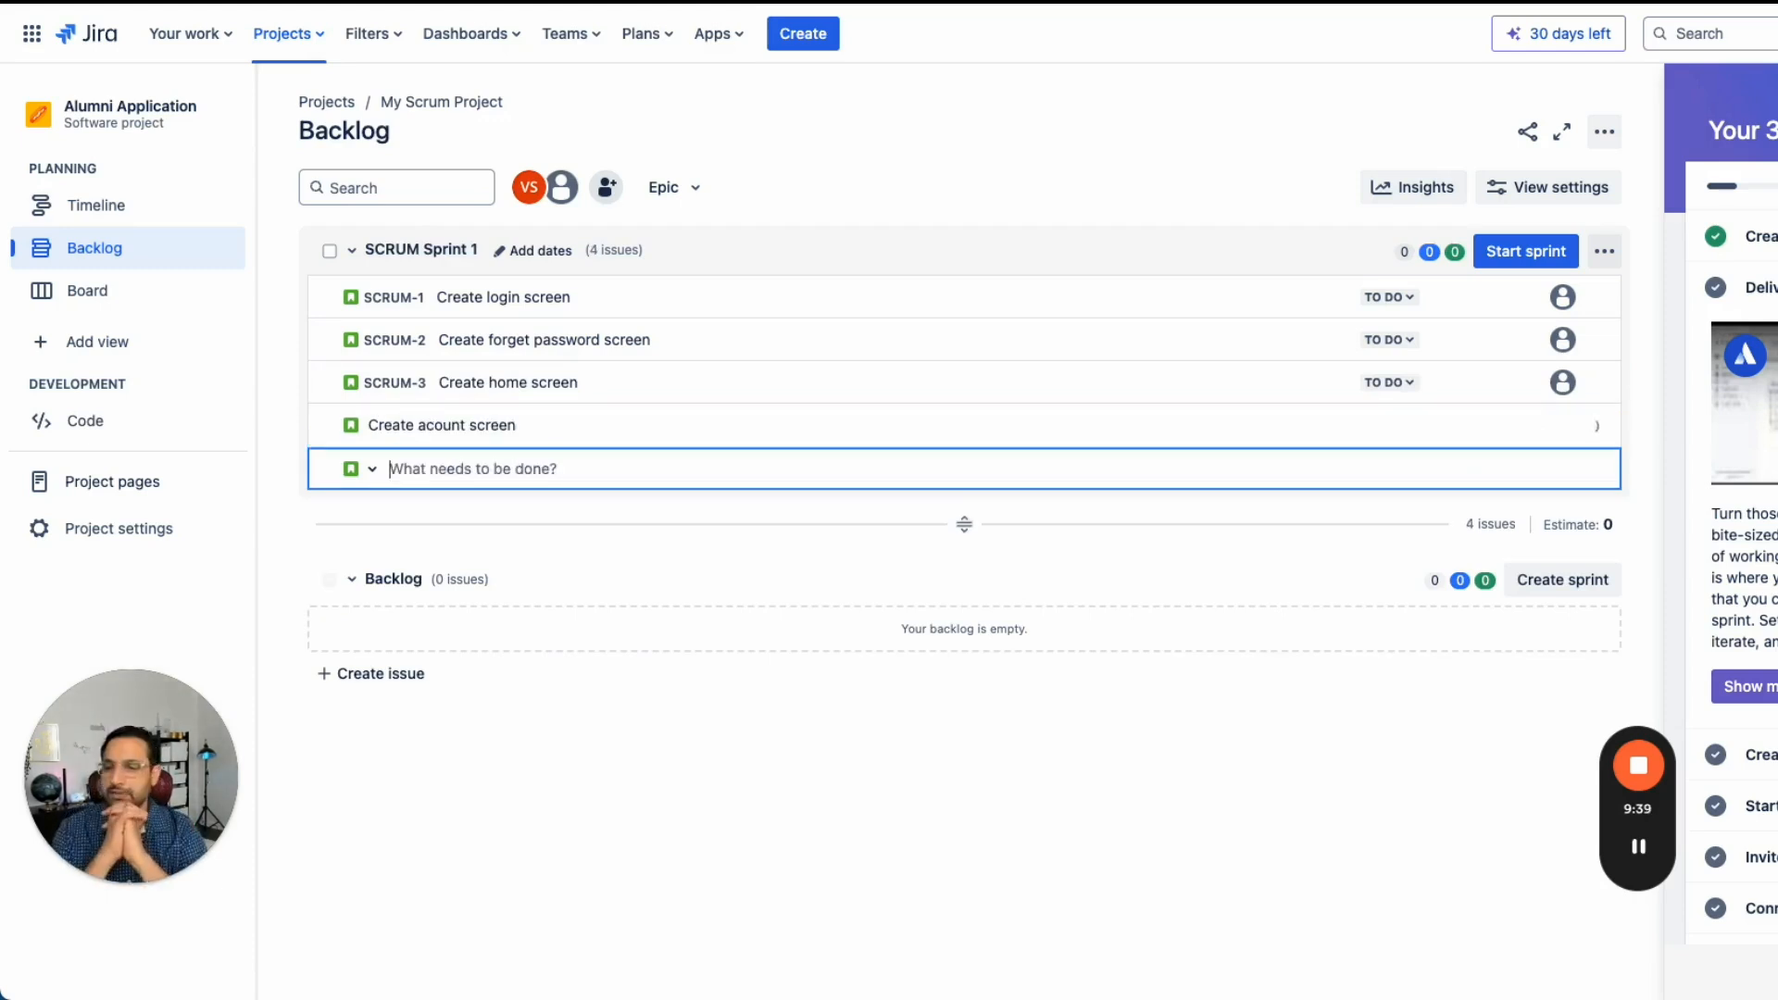
- Correct the fourth issue's summary to "Create account screen"
{"action": "left_click", "coordinate": [504, 426]}
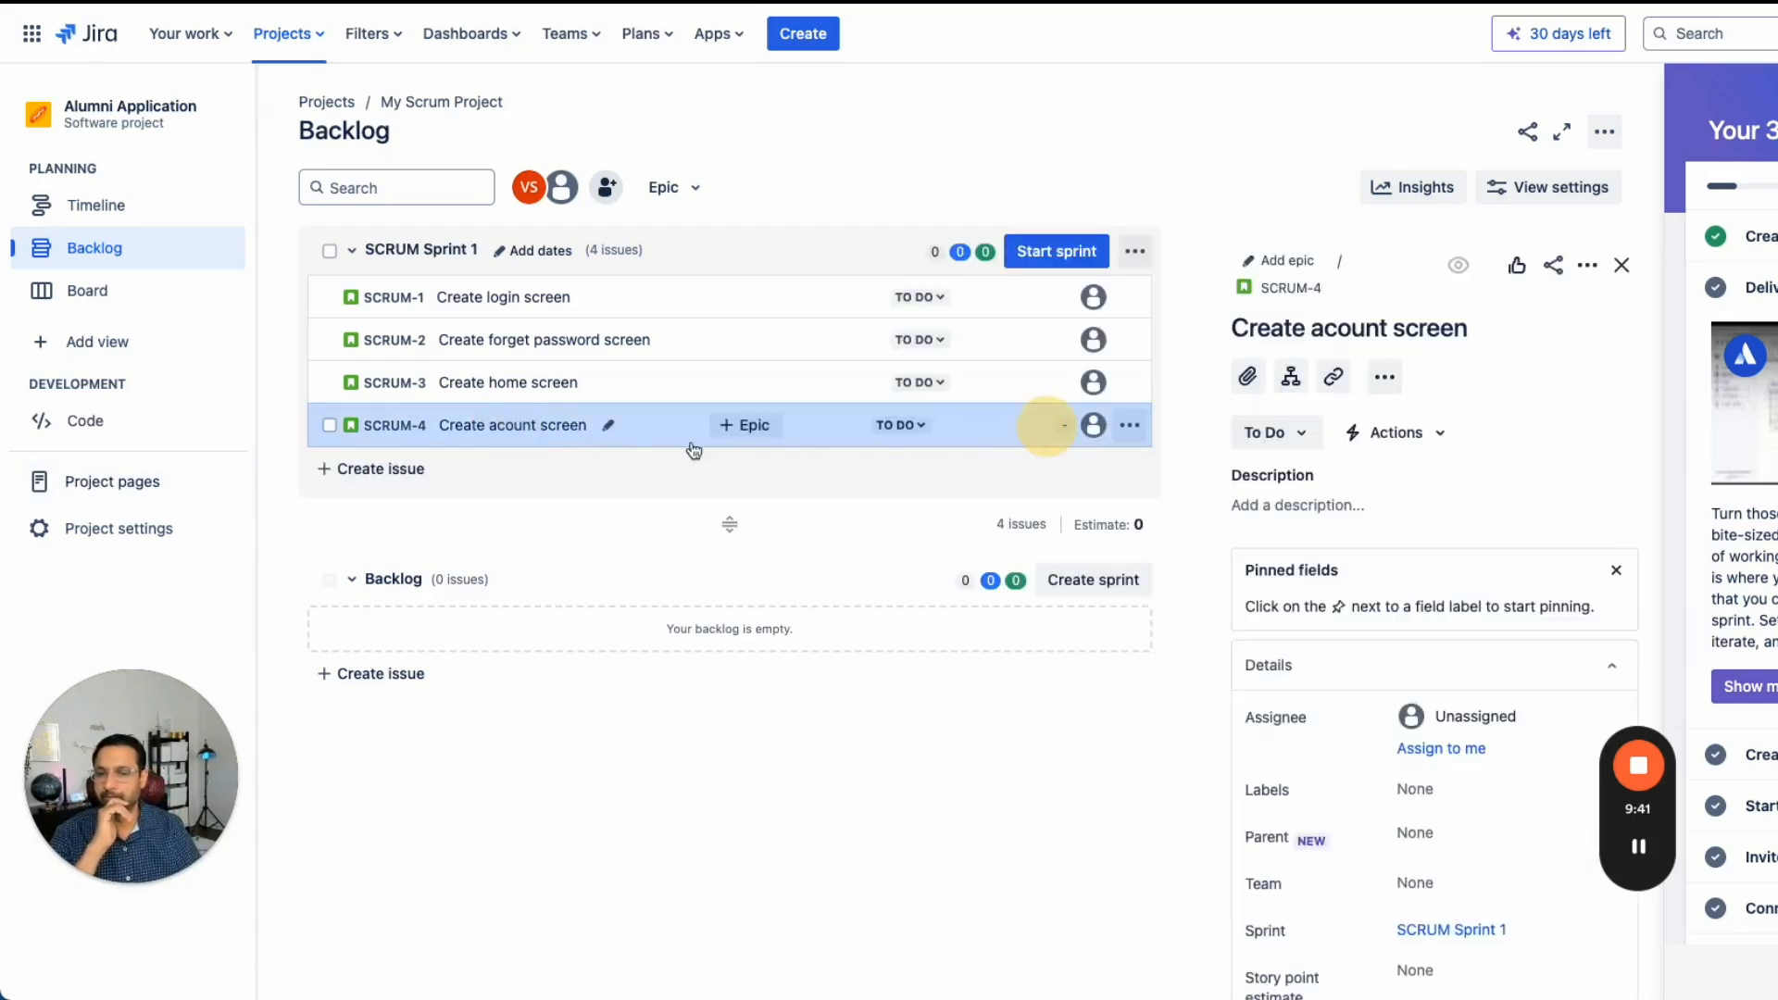
{"action": "left_click", "coordinate": [608, 425]}
{"action": "double_click", "coordinate": [521, 425]}
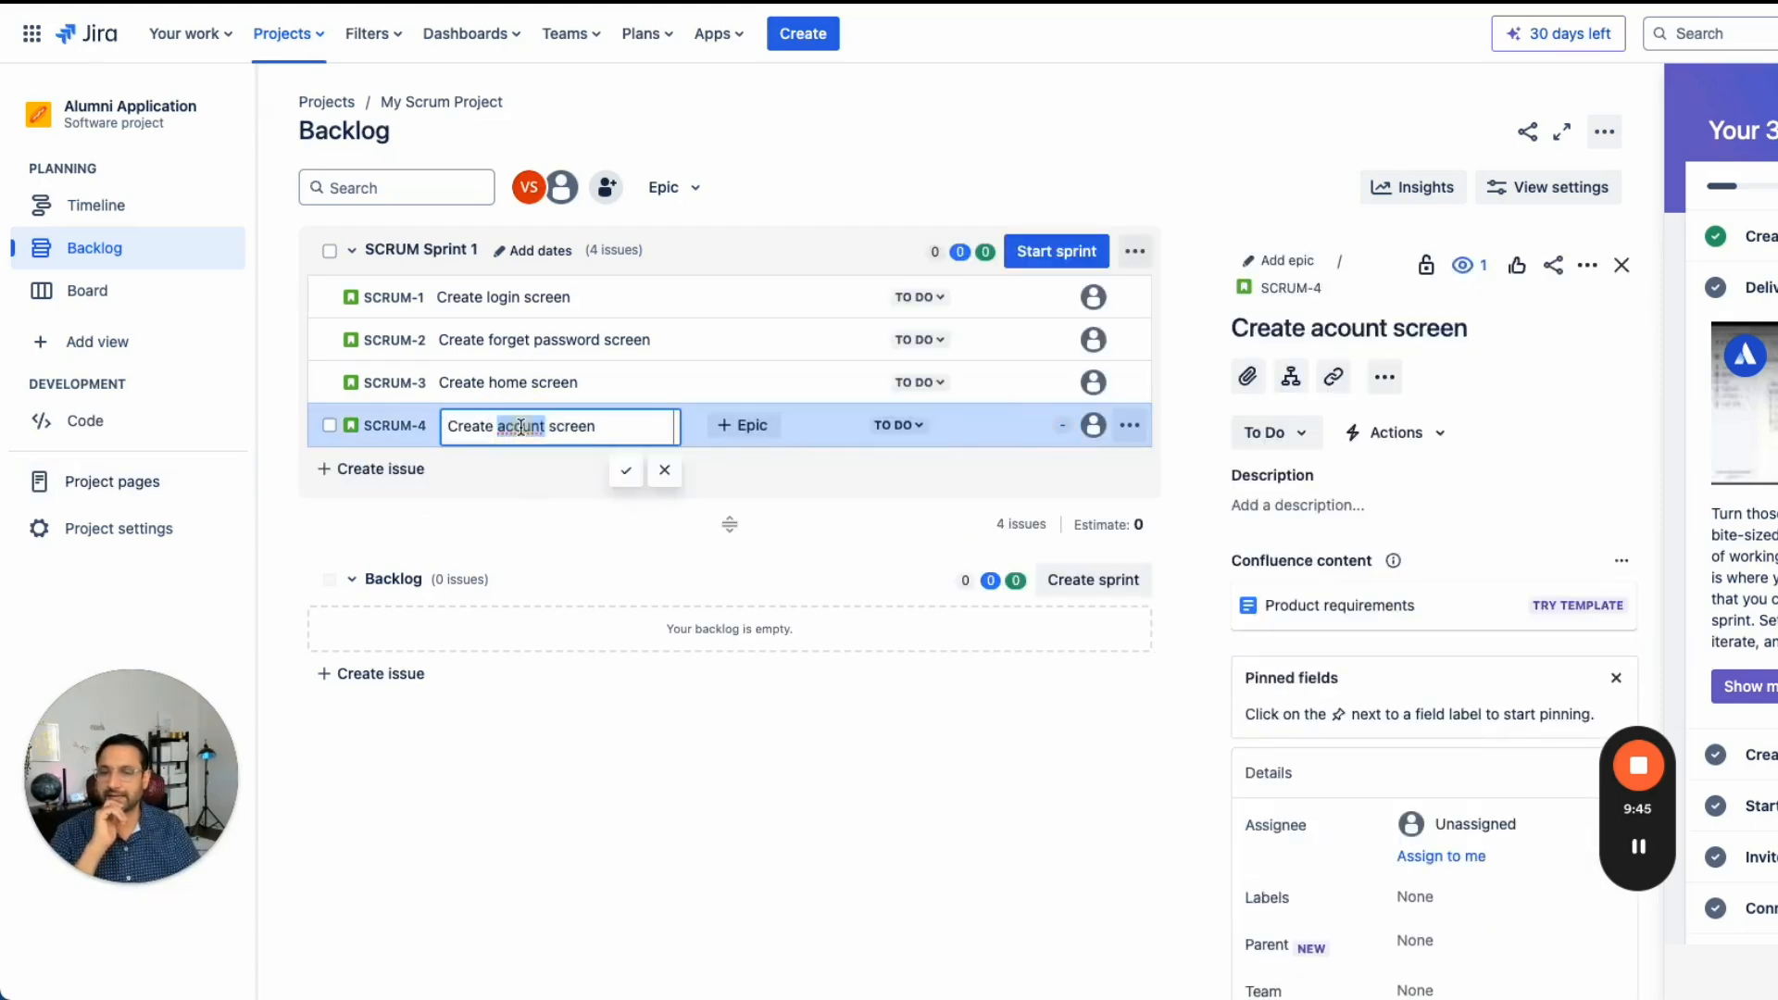
{"action": "type", "text": "account"}
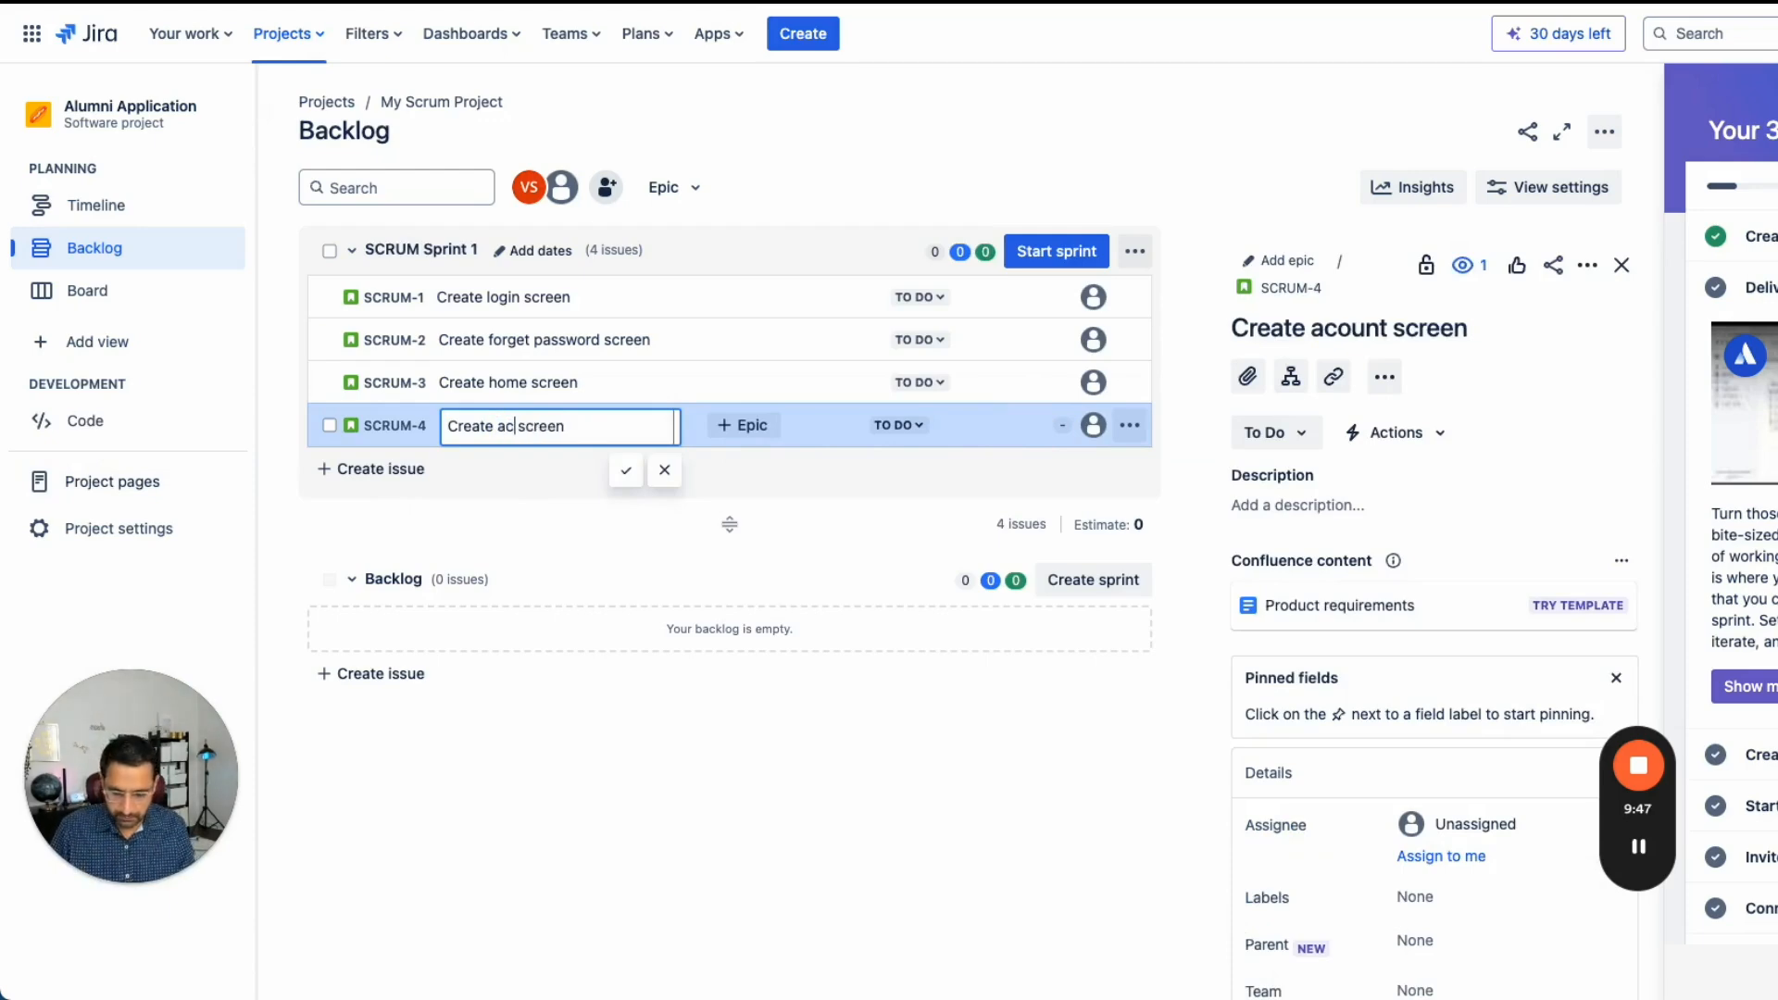
{"action": "left_click", "coordinate": [625, 470]}
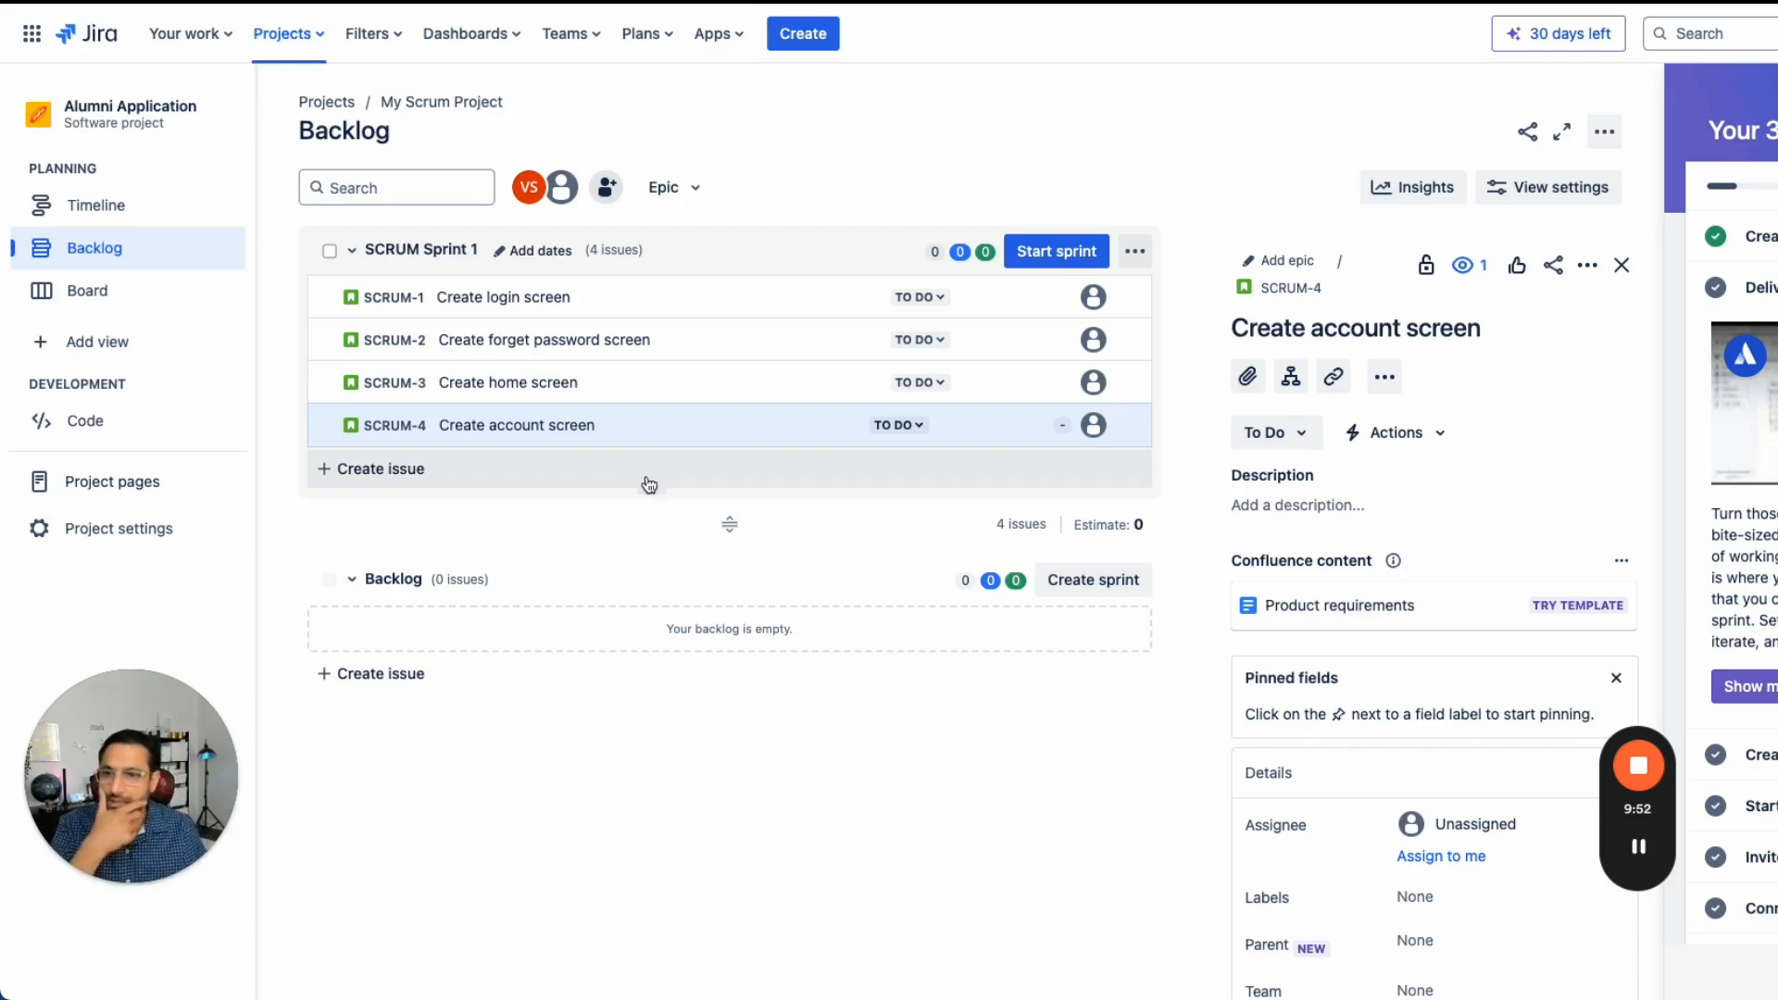
- Move the home screen and account screen issues from the sprint into the Backlog
{"action": "left_click", "coordinate": [672, 309]}
{"action": "left_click", "coordinate": [704, 360], "text": "shift"}
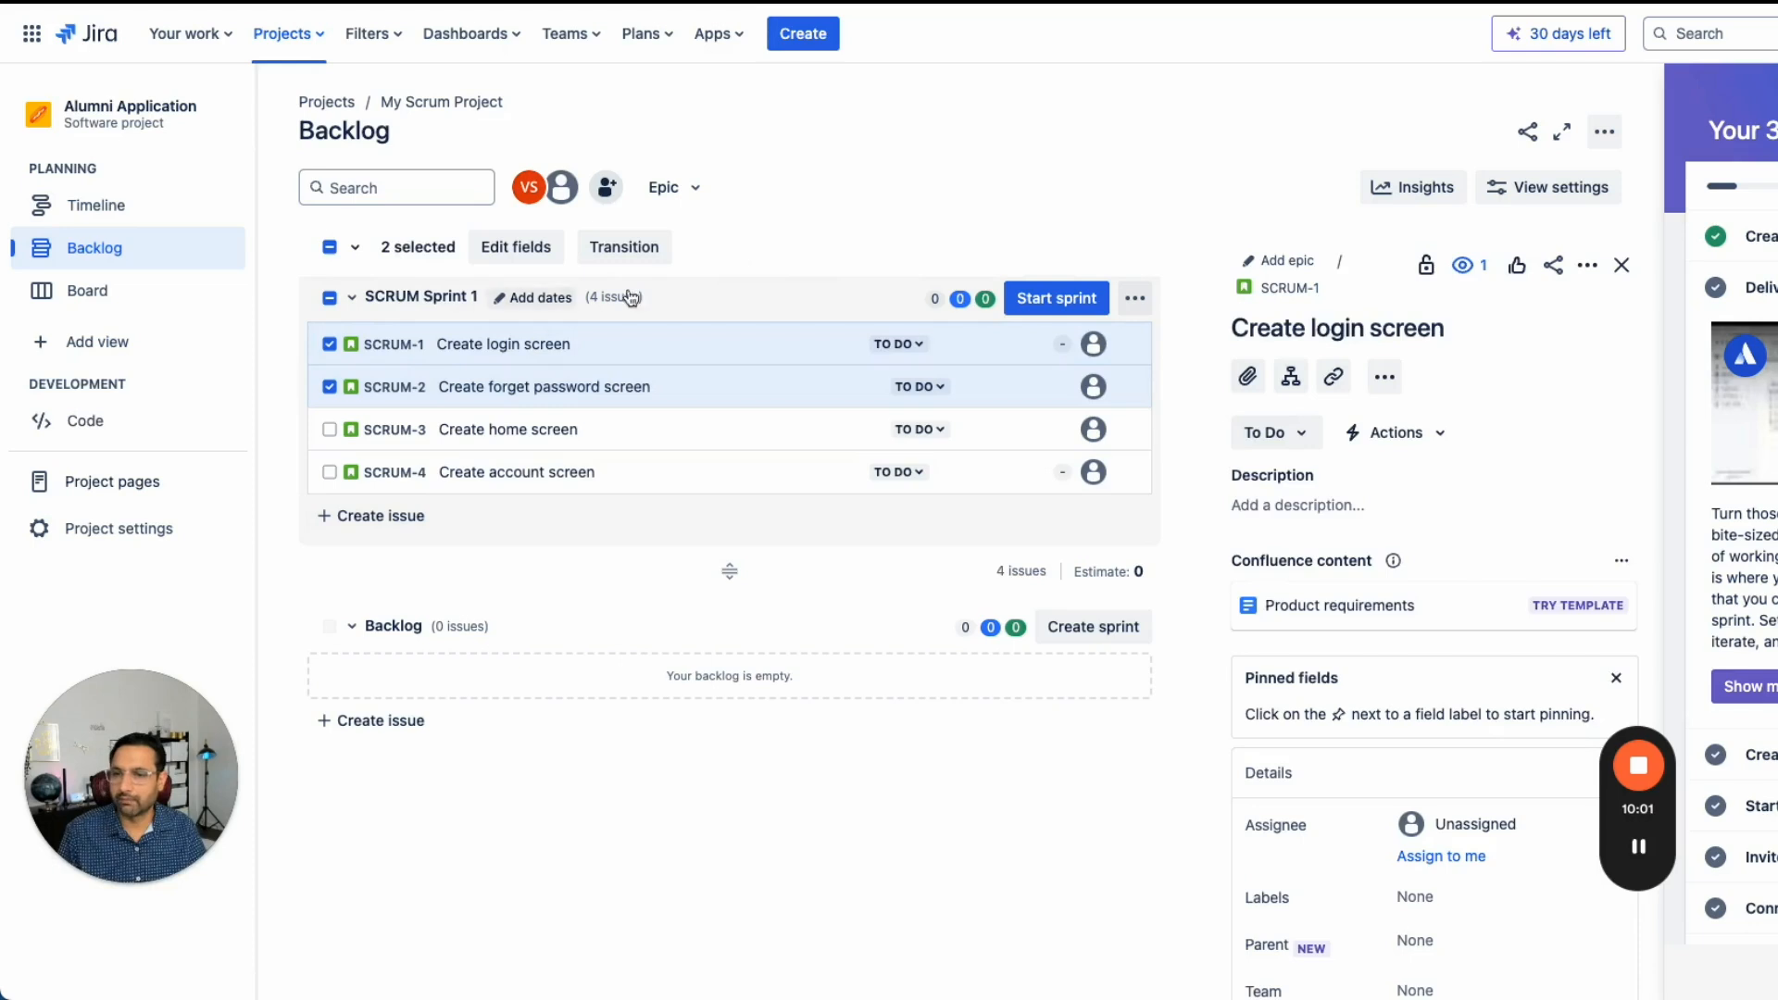
{"action": "left_click", "coordinate": [687, 310]}
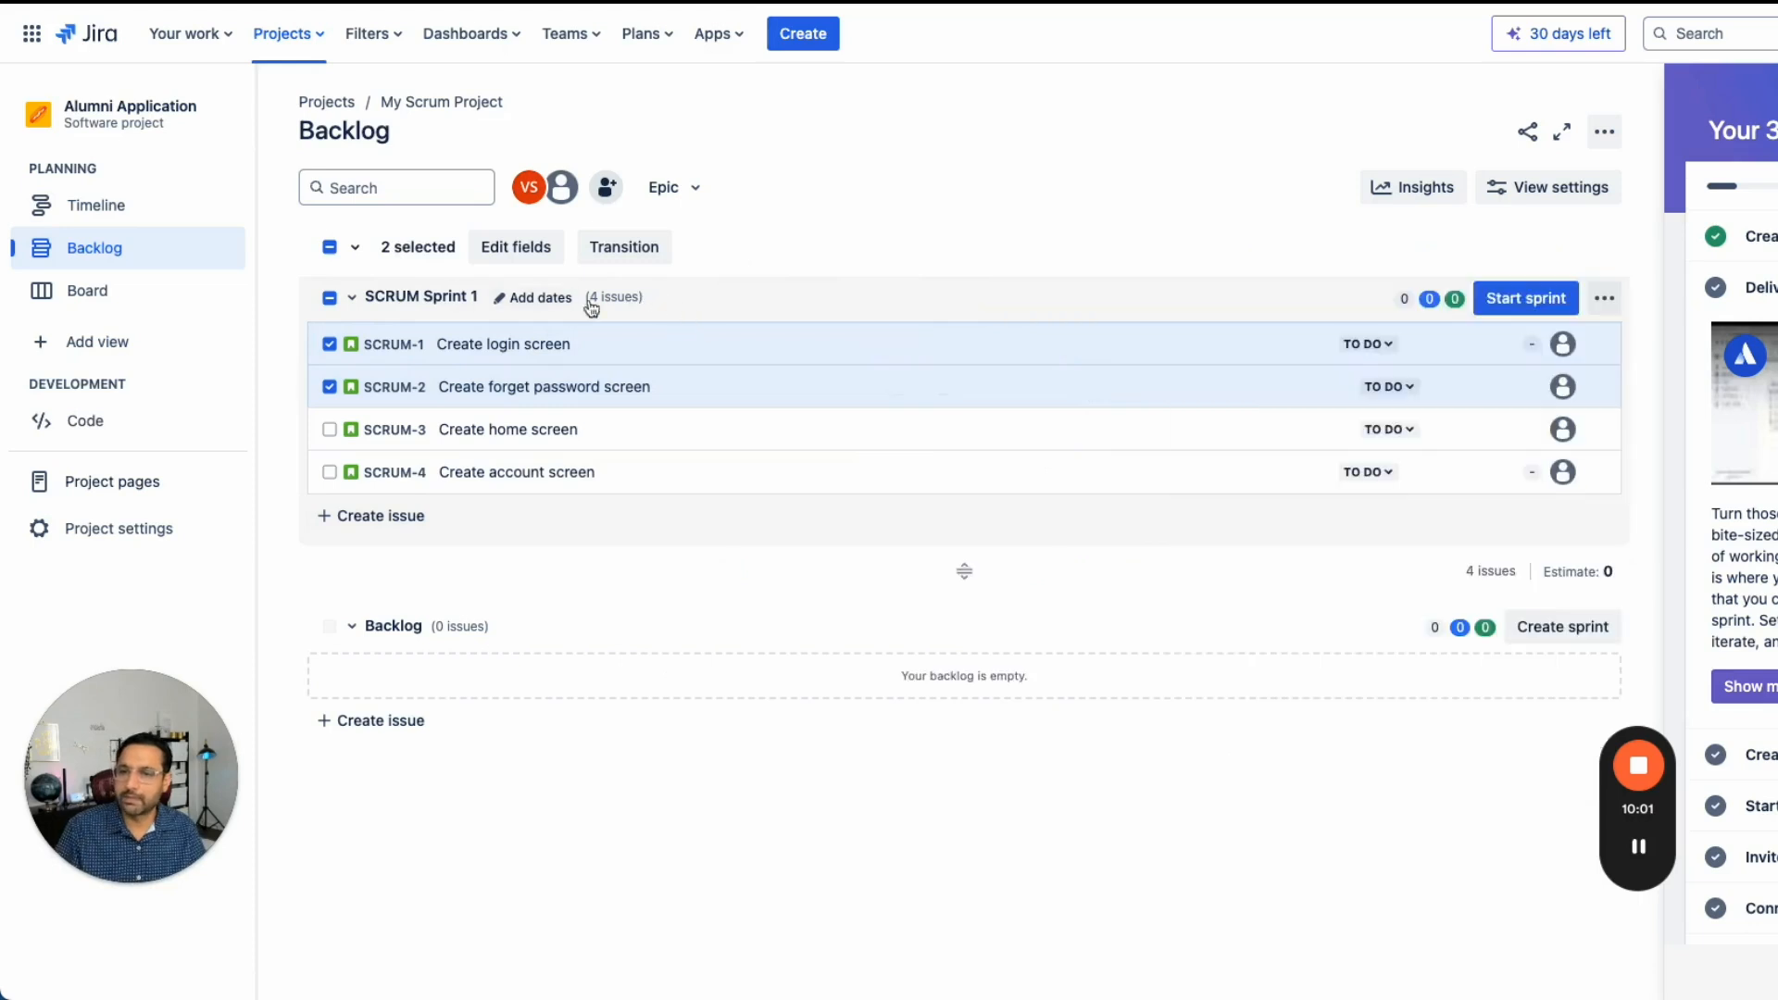
{"action": "left_click", "coordinate": [329, 246]}
{"action": "left_click_drag", "start_coordinate": [686, 436], "coordinate": [679, 627]}
{"action": "left_click_drag", "start_coordinate": [663, 385], "coordinate": [664, 579]}
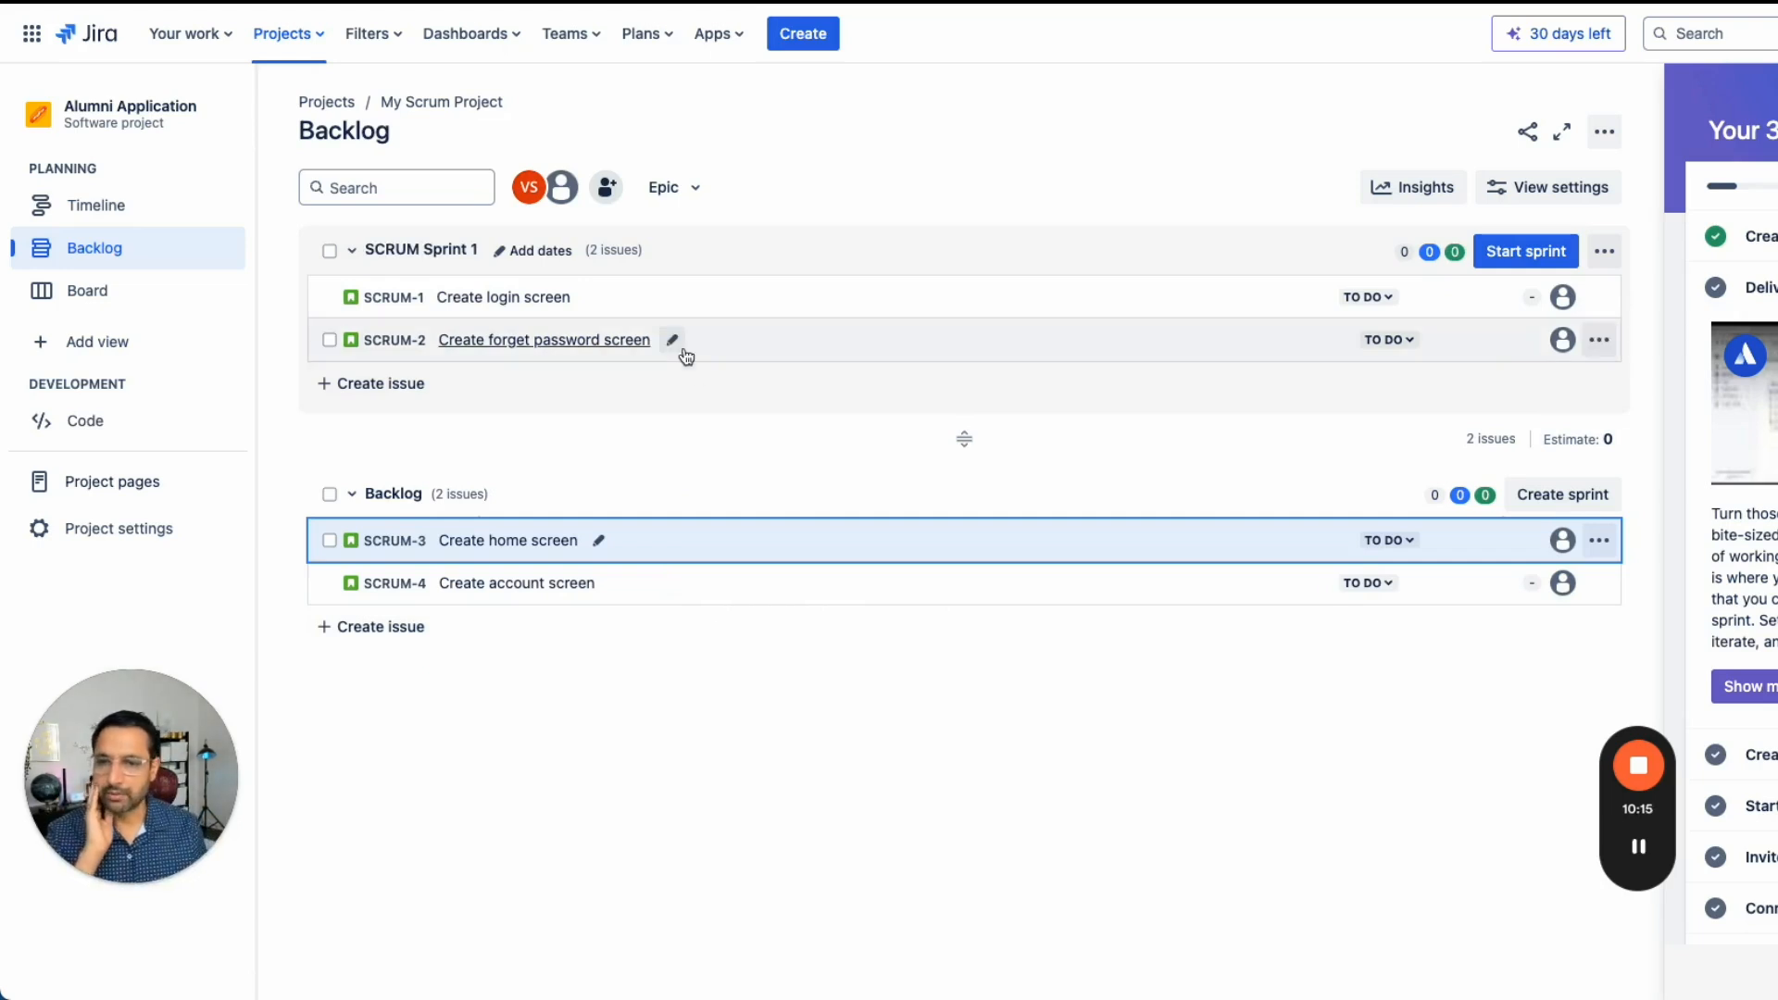
- Open the Epic panel and create an epic named "Authentication and account creation"
{"action": "left_click", "coordinate": [690, 187]}
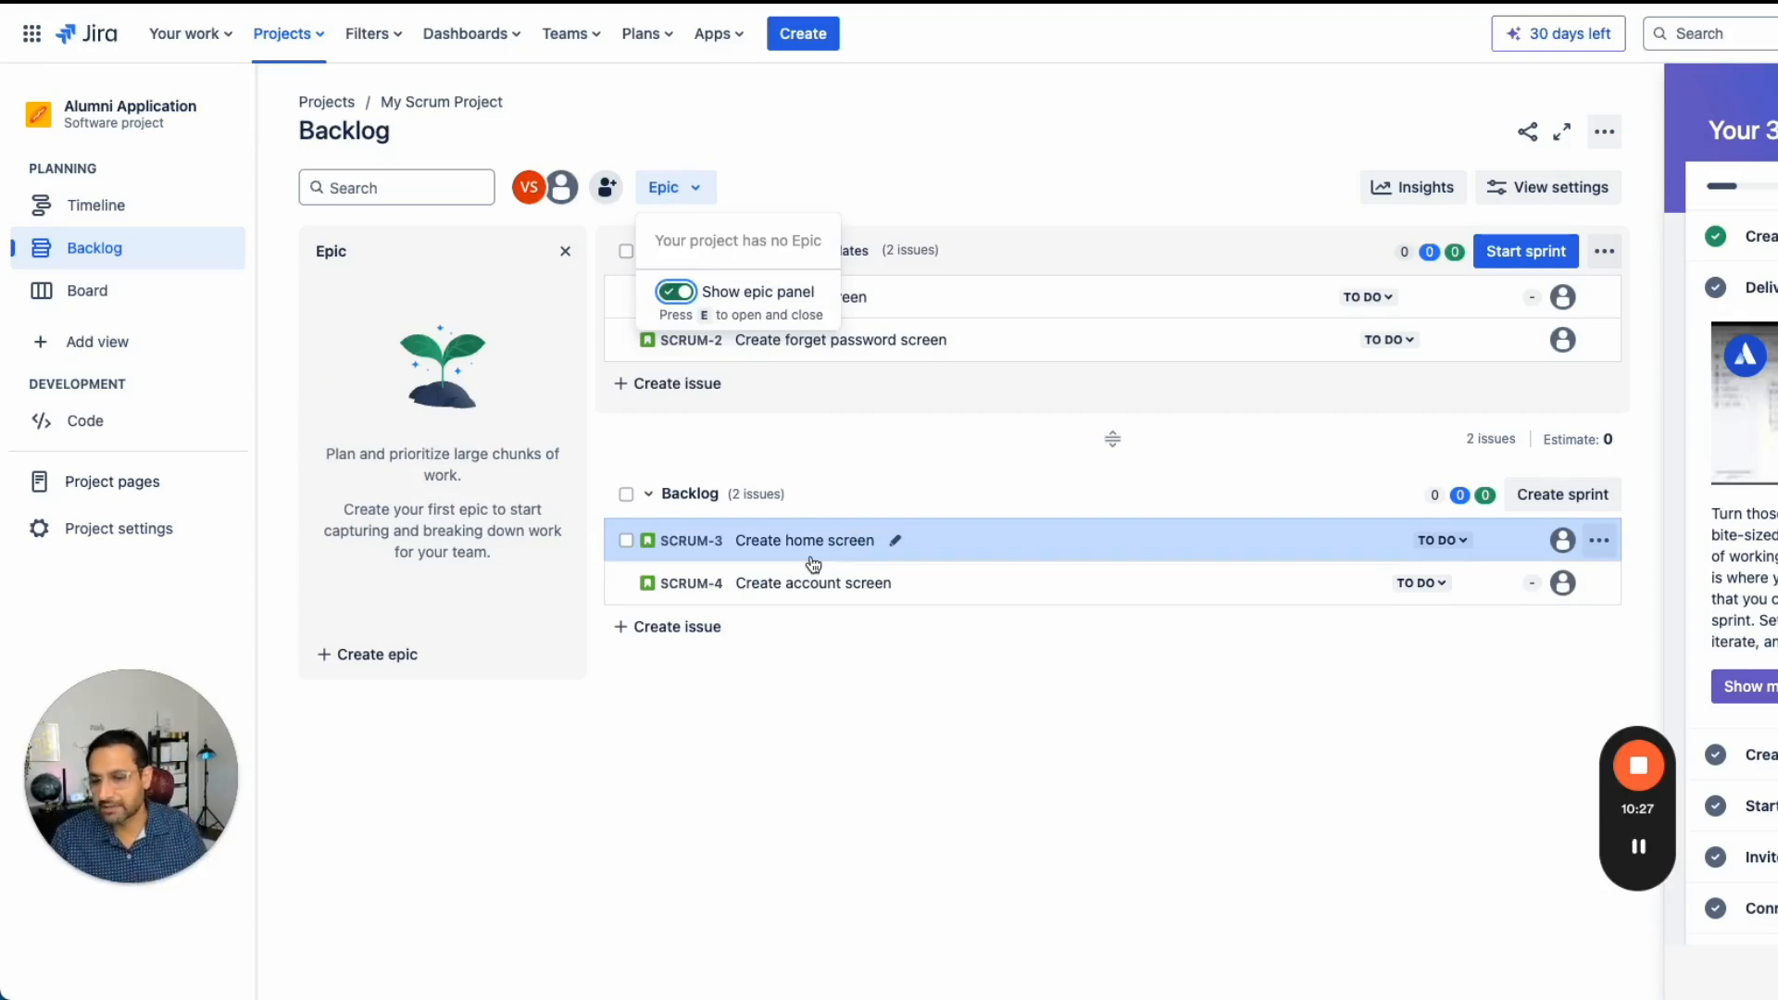
{"action": "left_click", "coordinate": [375, 655]}
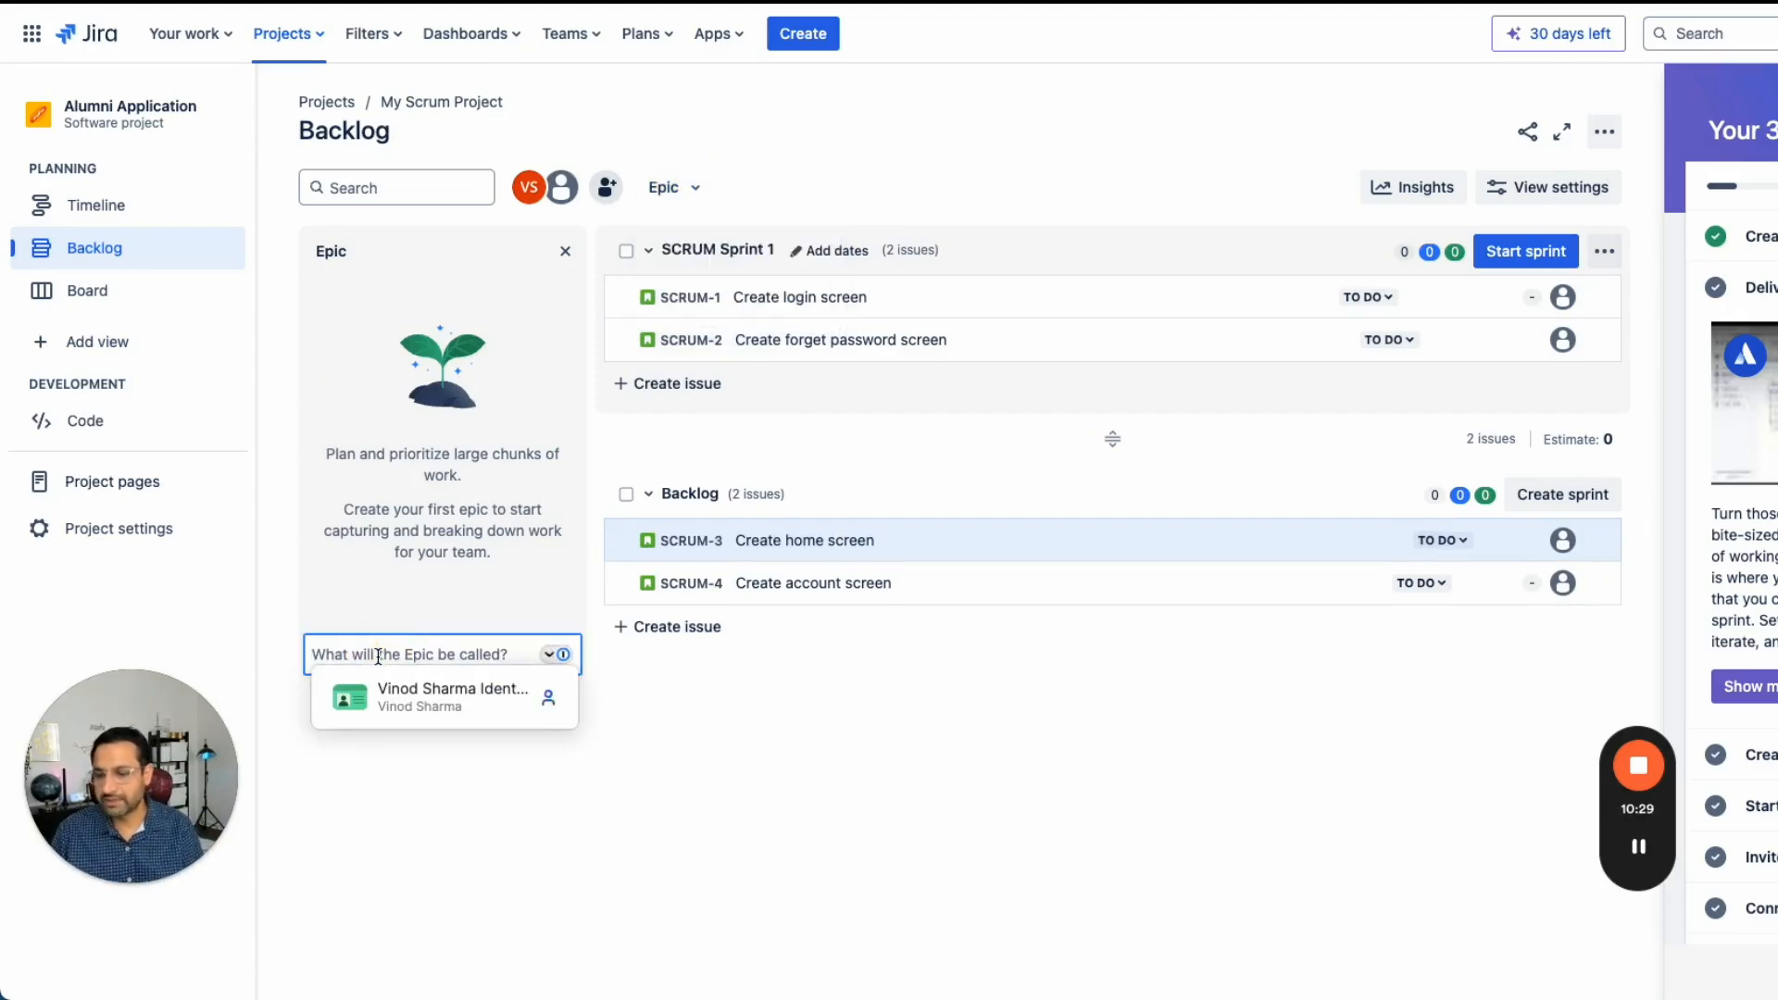
{"action": "type", "text": "Authe"}
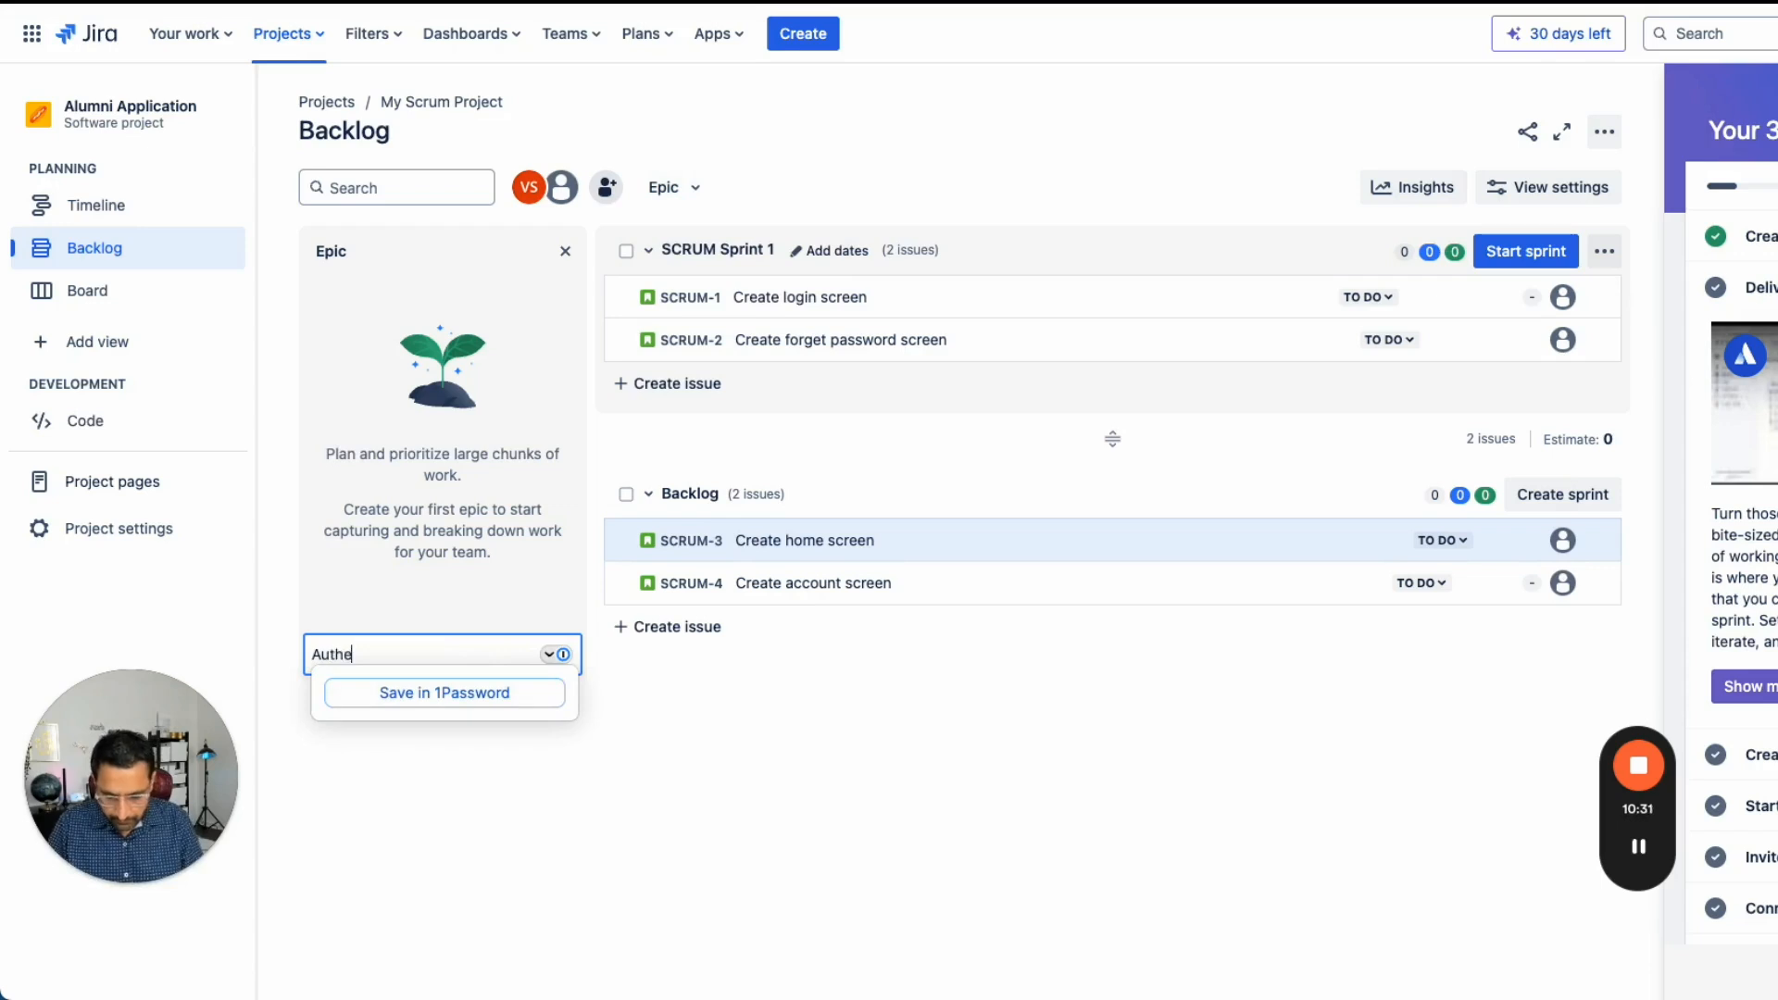
{"action": "type", "text": "ntication"}
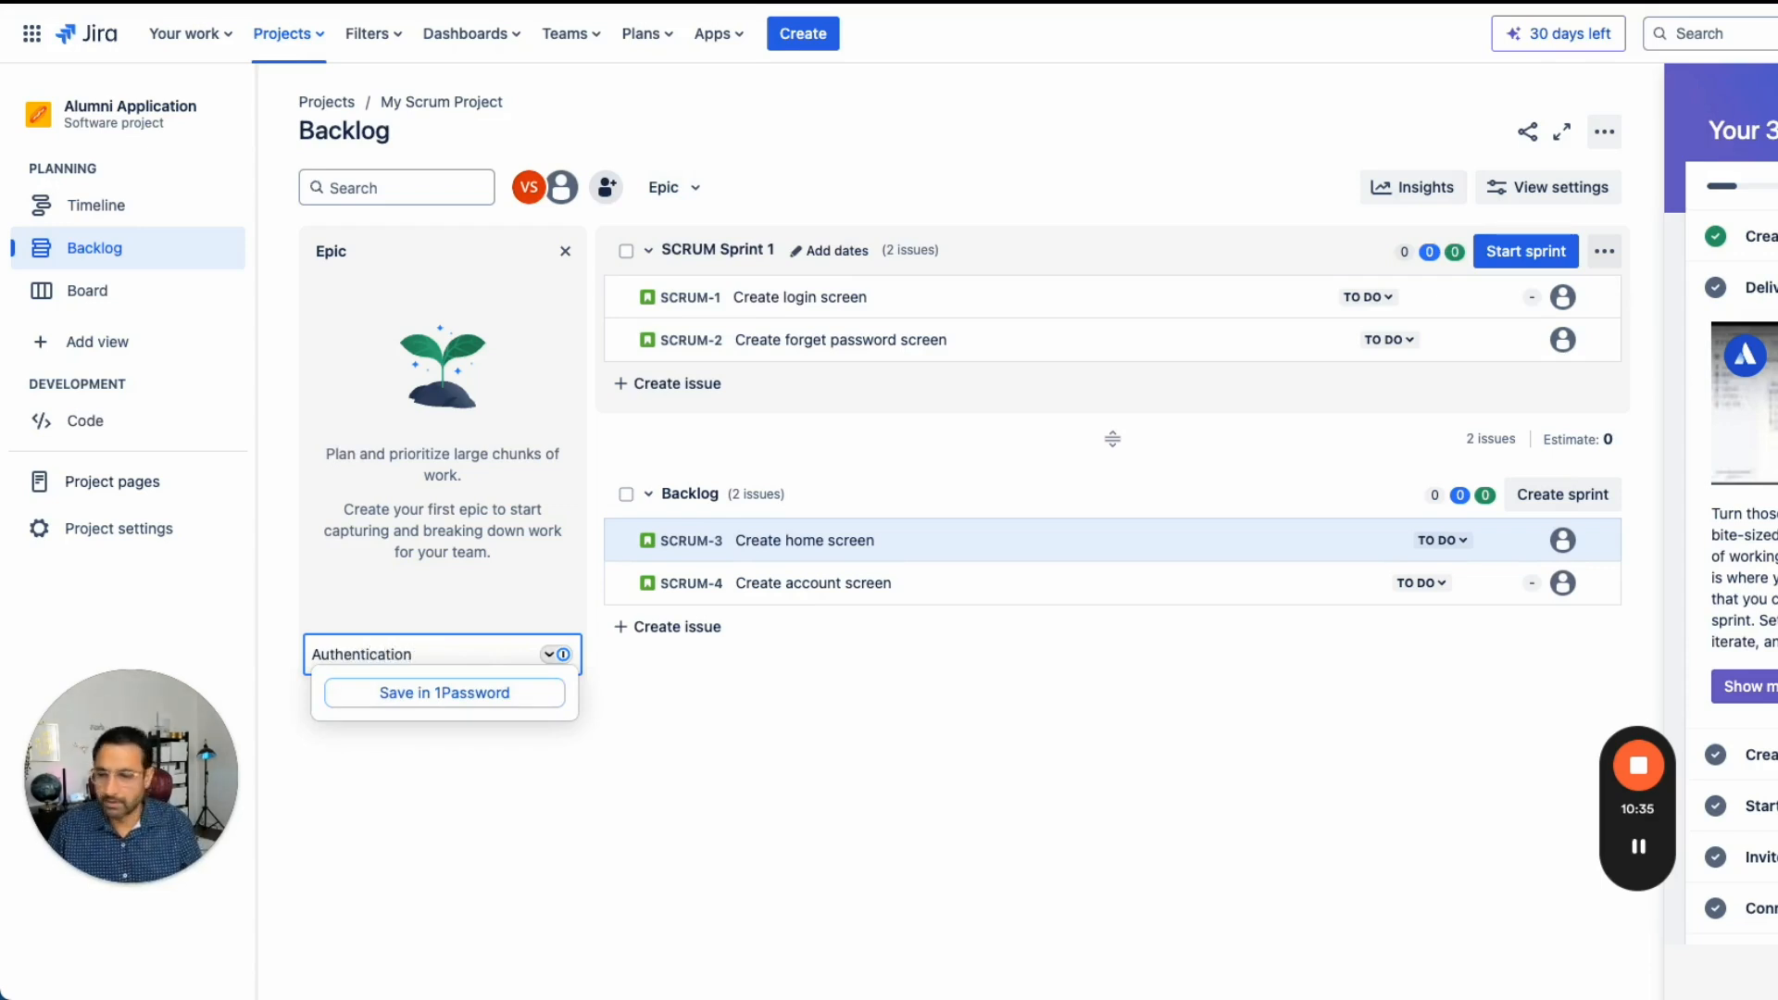
{"action": "type", "text": " and account creat"}
{"action": "key", "text": "Return"}
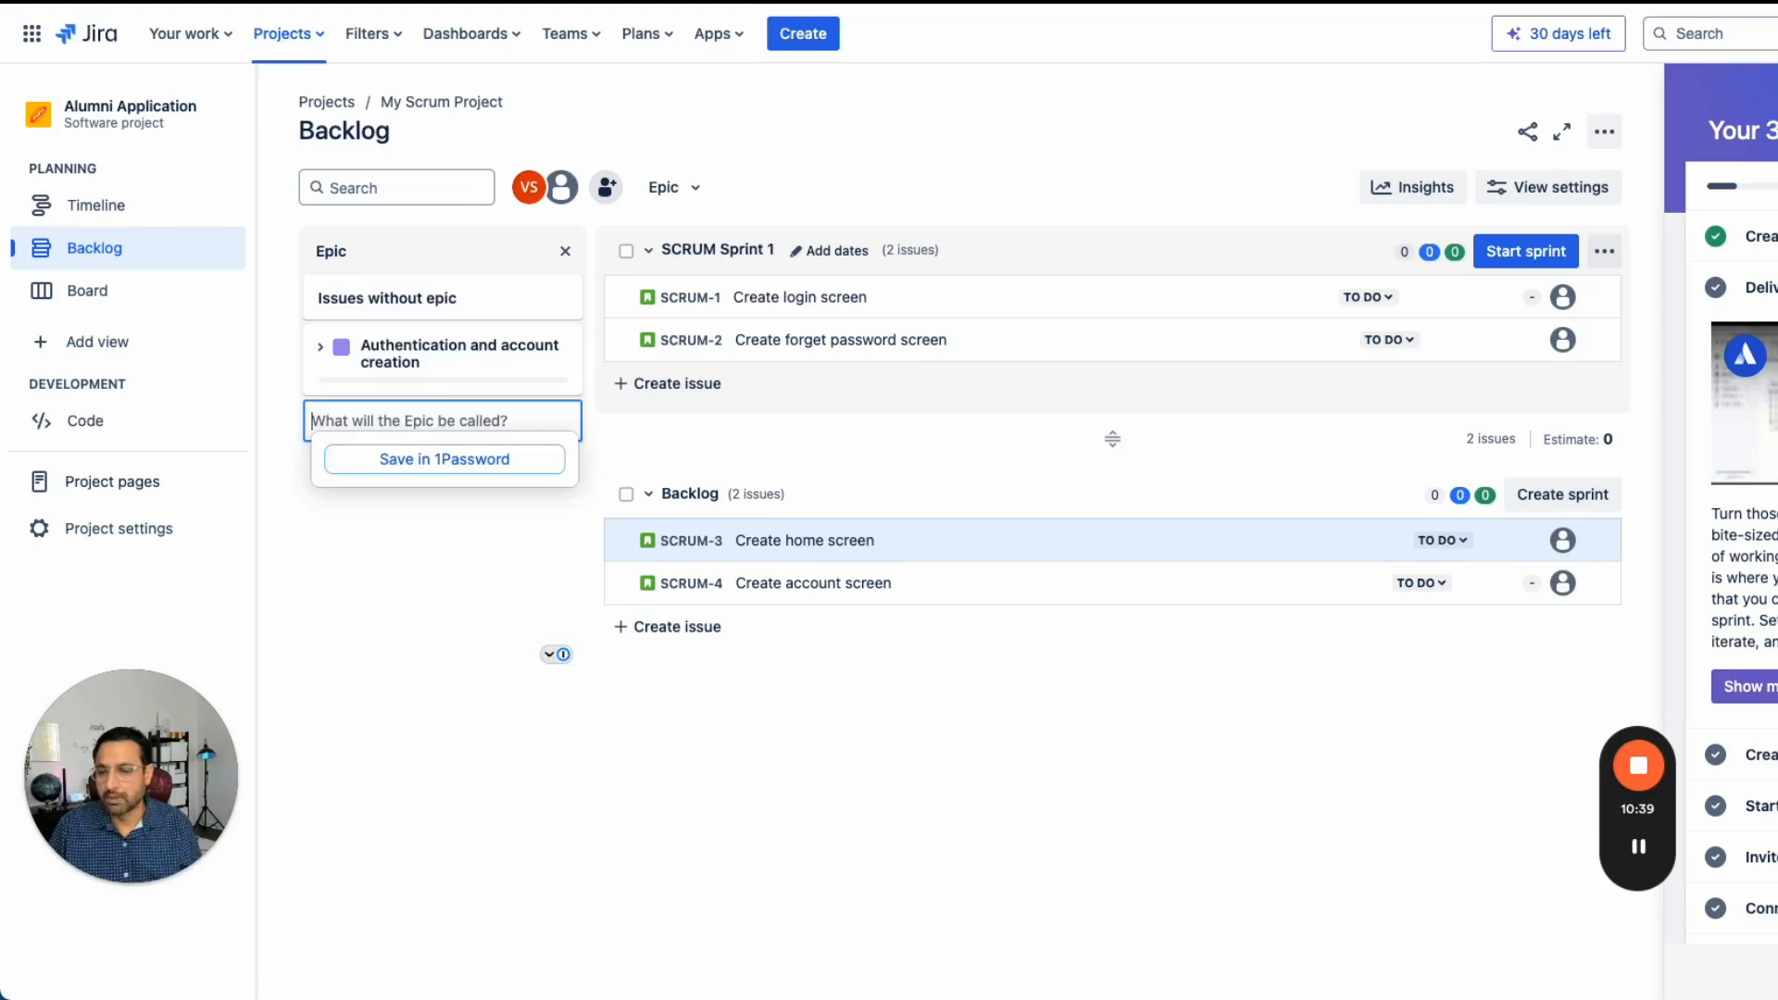
- Assign the login screen and forget password screen issues to the Authentication and account creation epic
{"action": "left_click_drag", "start_coordinate": [800, 296], "coordinate": [490, 351]}
{"action": "left_click_drag", "start_coordinate": [1044, 345], "coordinate": [521, 349]}
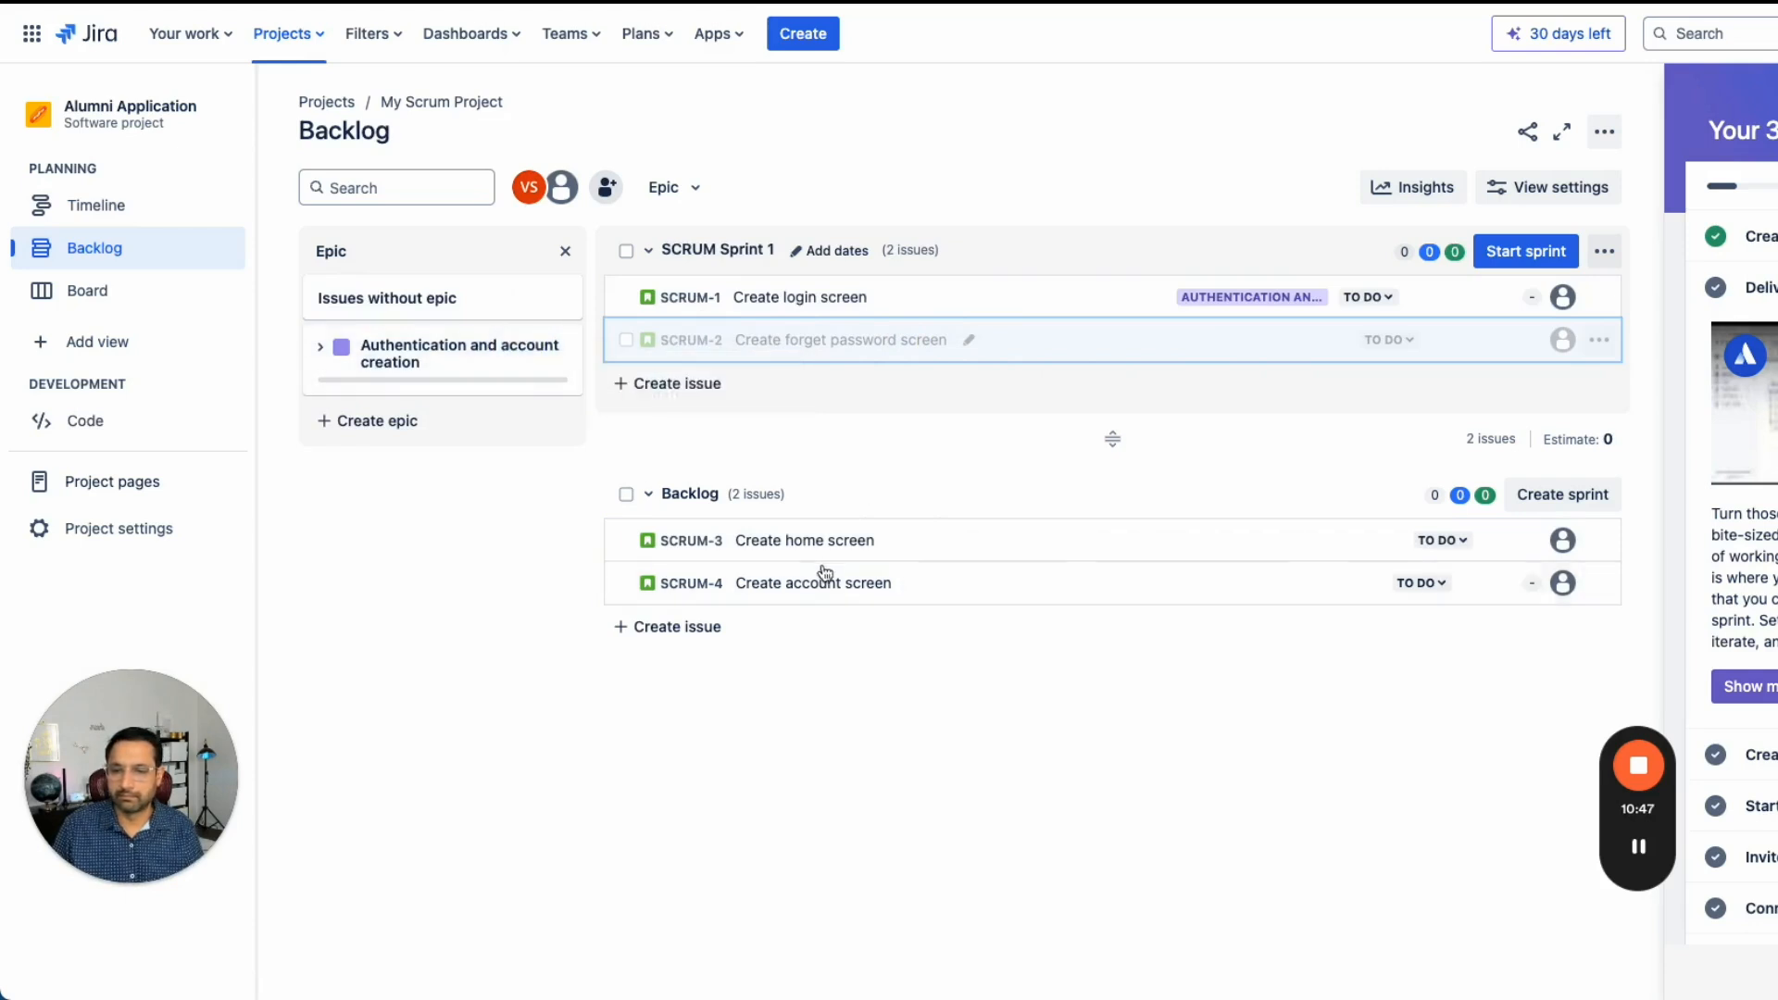
- Assign the account screen and forget password screen issues to the Authentication and account creation epic
{"action": "left_click_drag", "start_coordinate": [944, 587], "coordinate": [440, 344]}
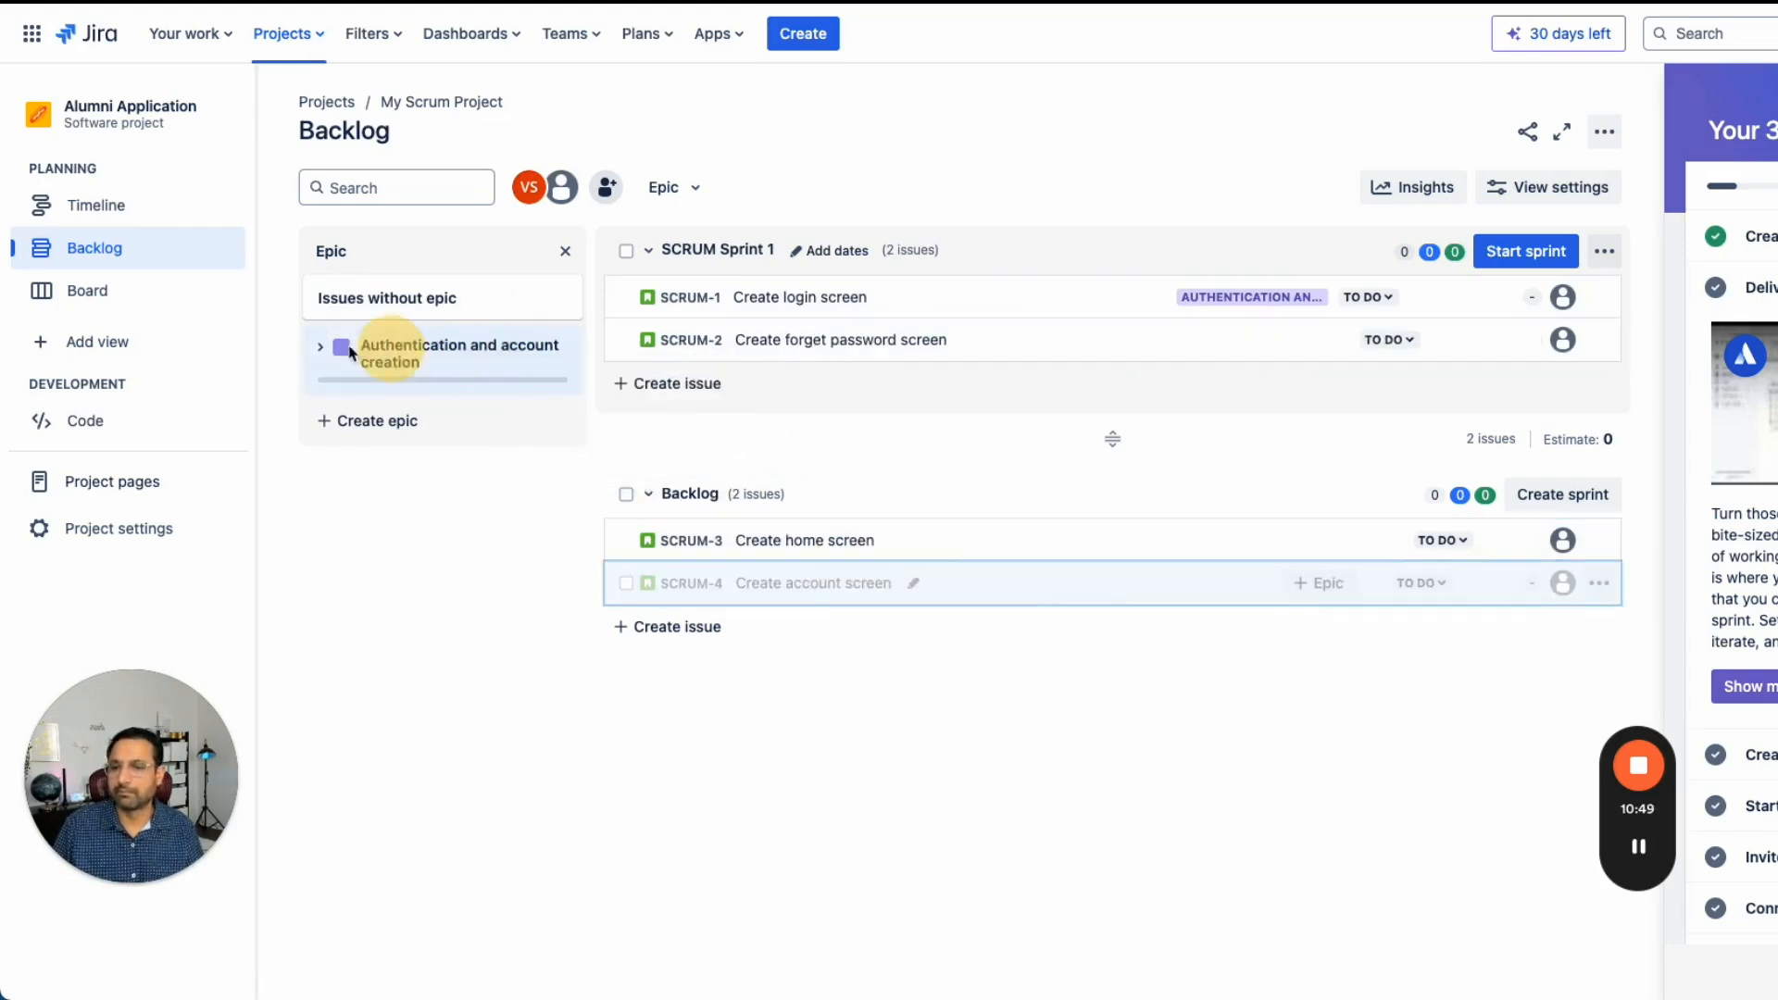
{"action": "left_click", "coordinate": [555, 365]}
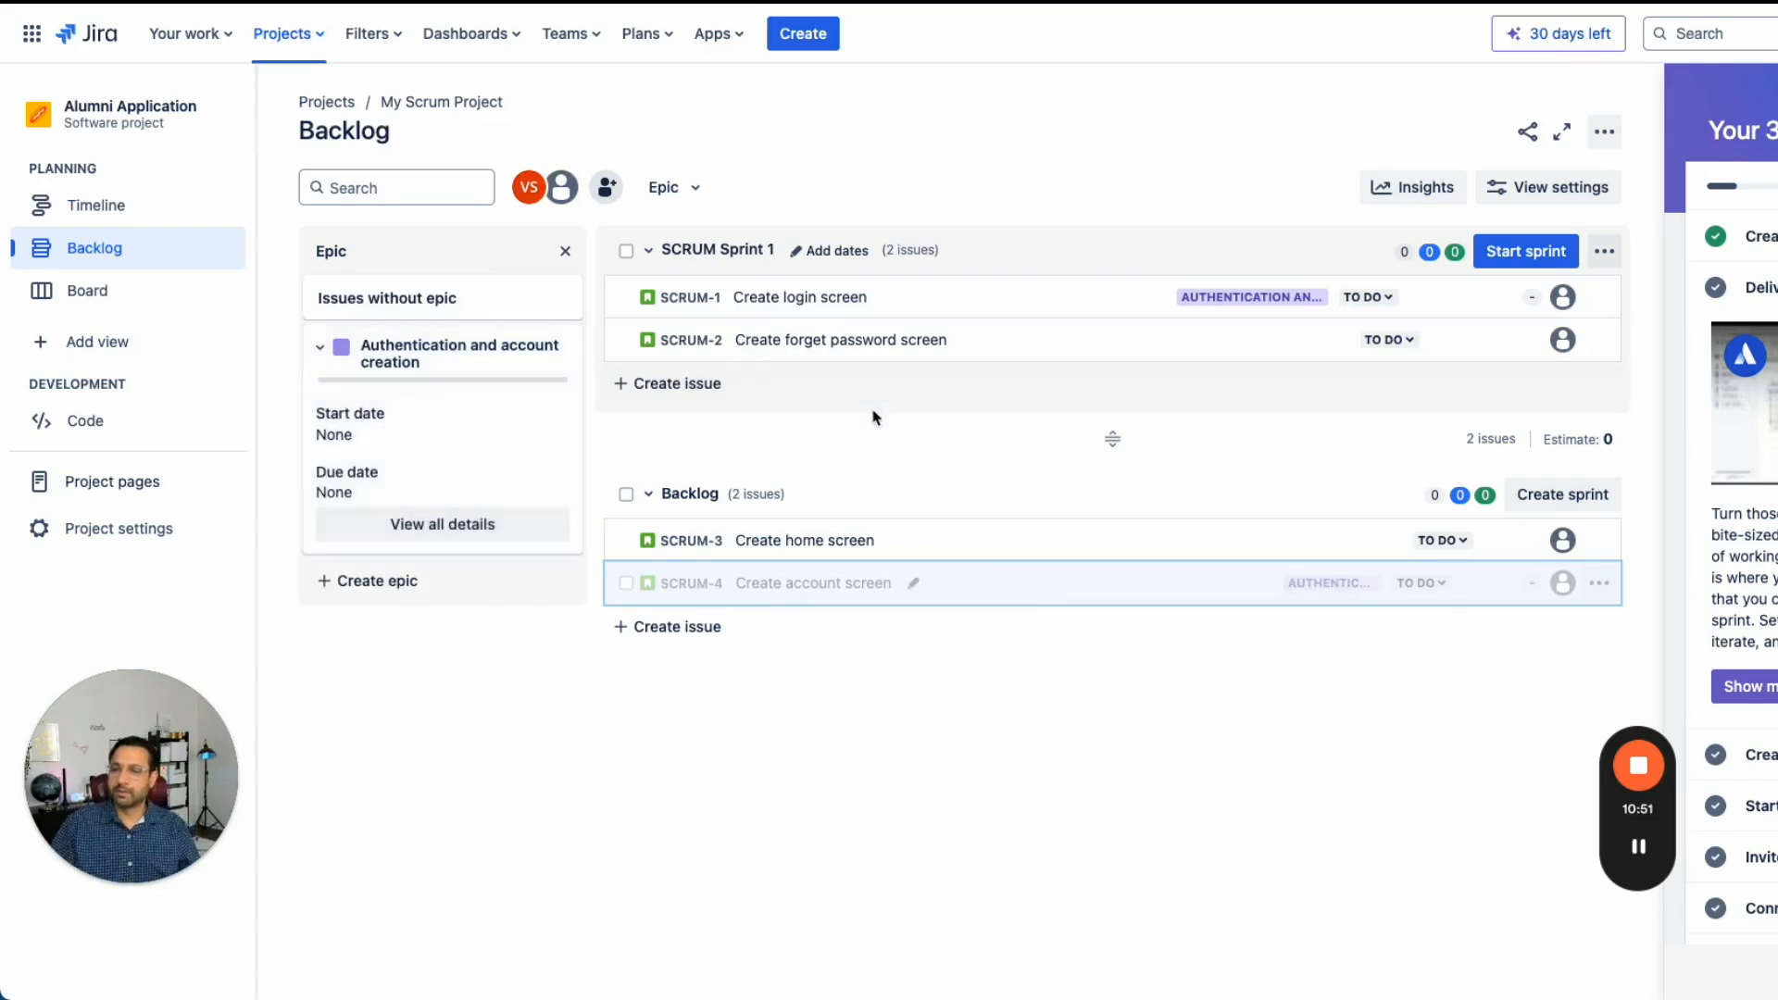
{"action": "left_click", "coordinate": [319, 347]}
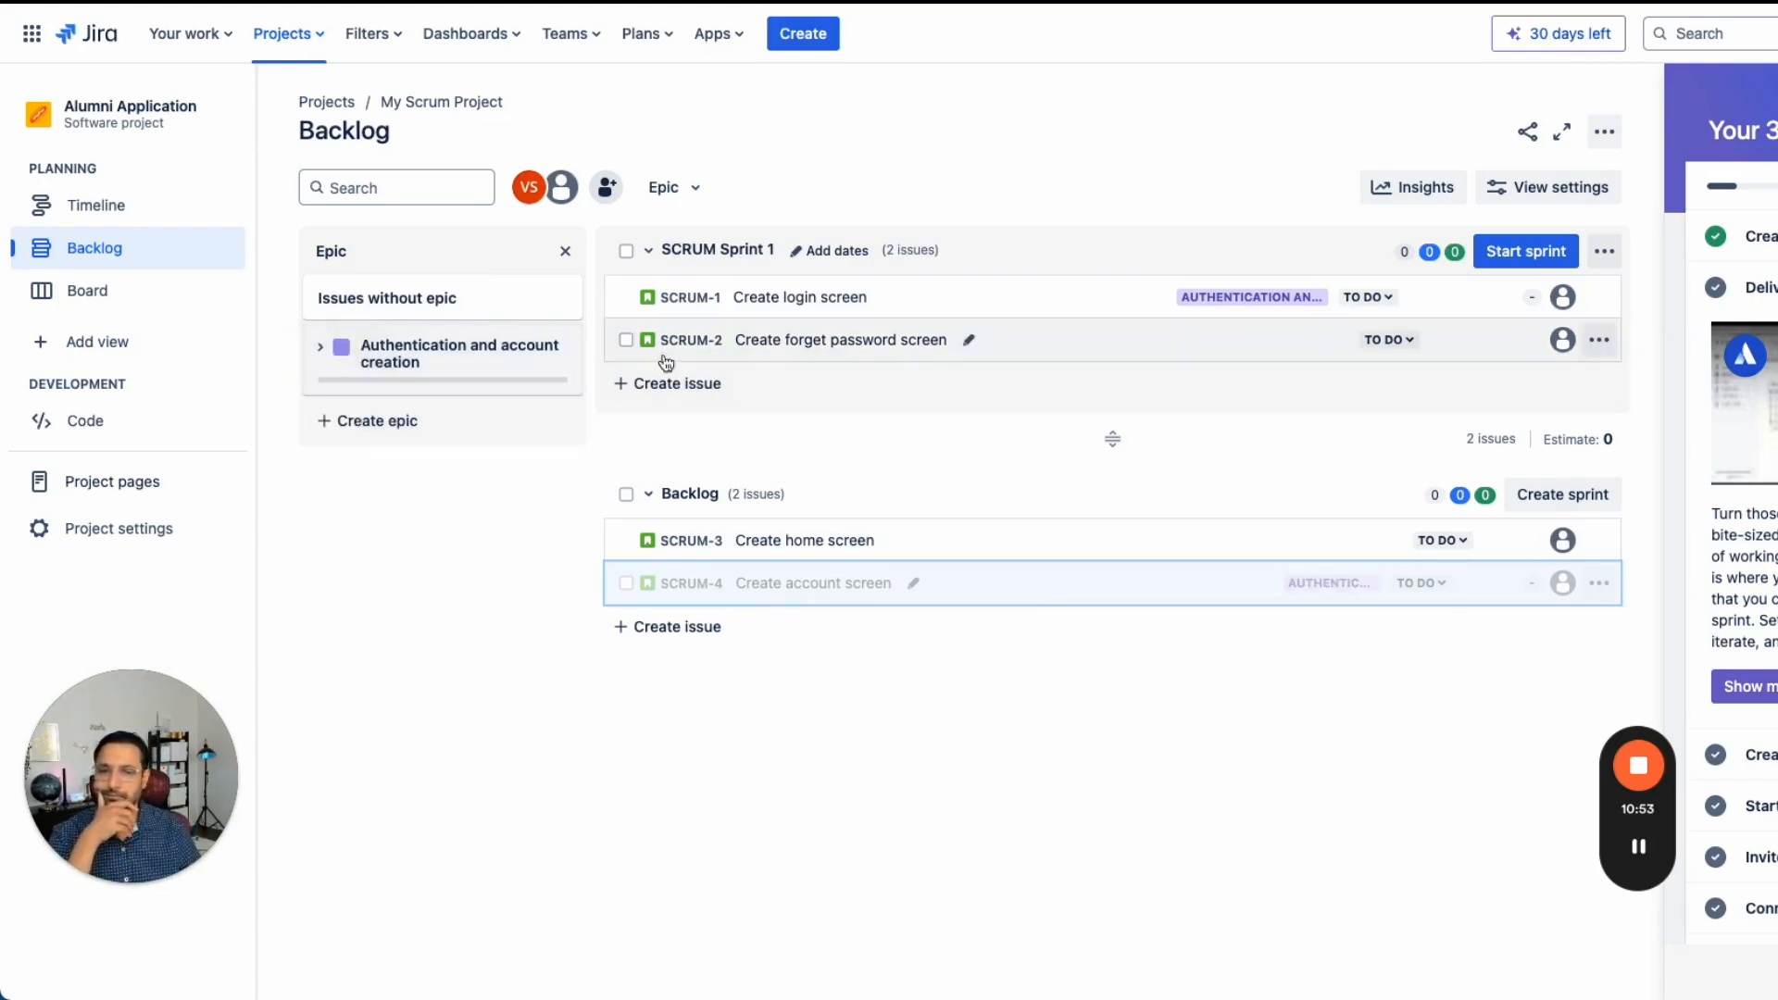
{"action": "left_click_drag", "start_coordinate": [885, 347], "coordinate": [461, 342]}
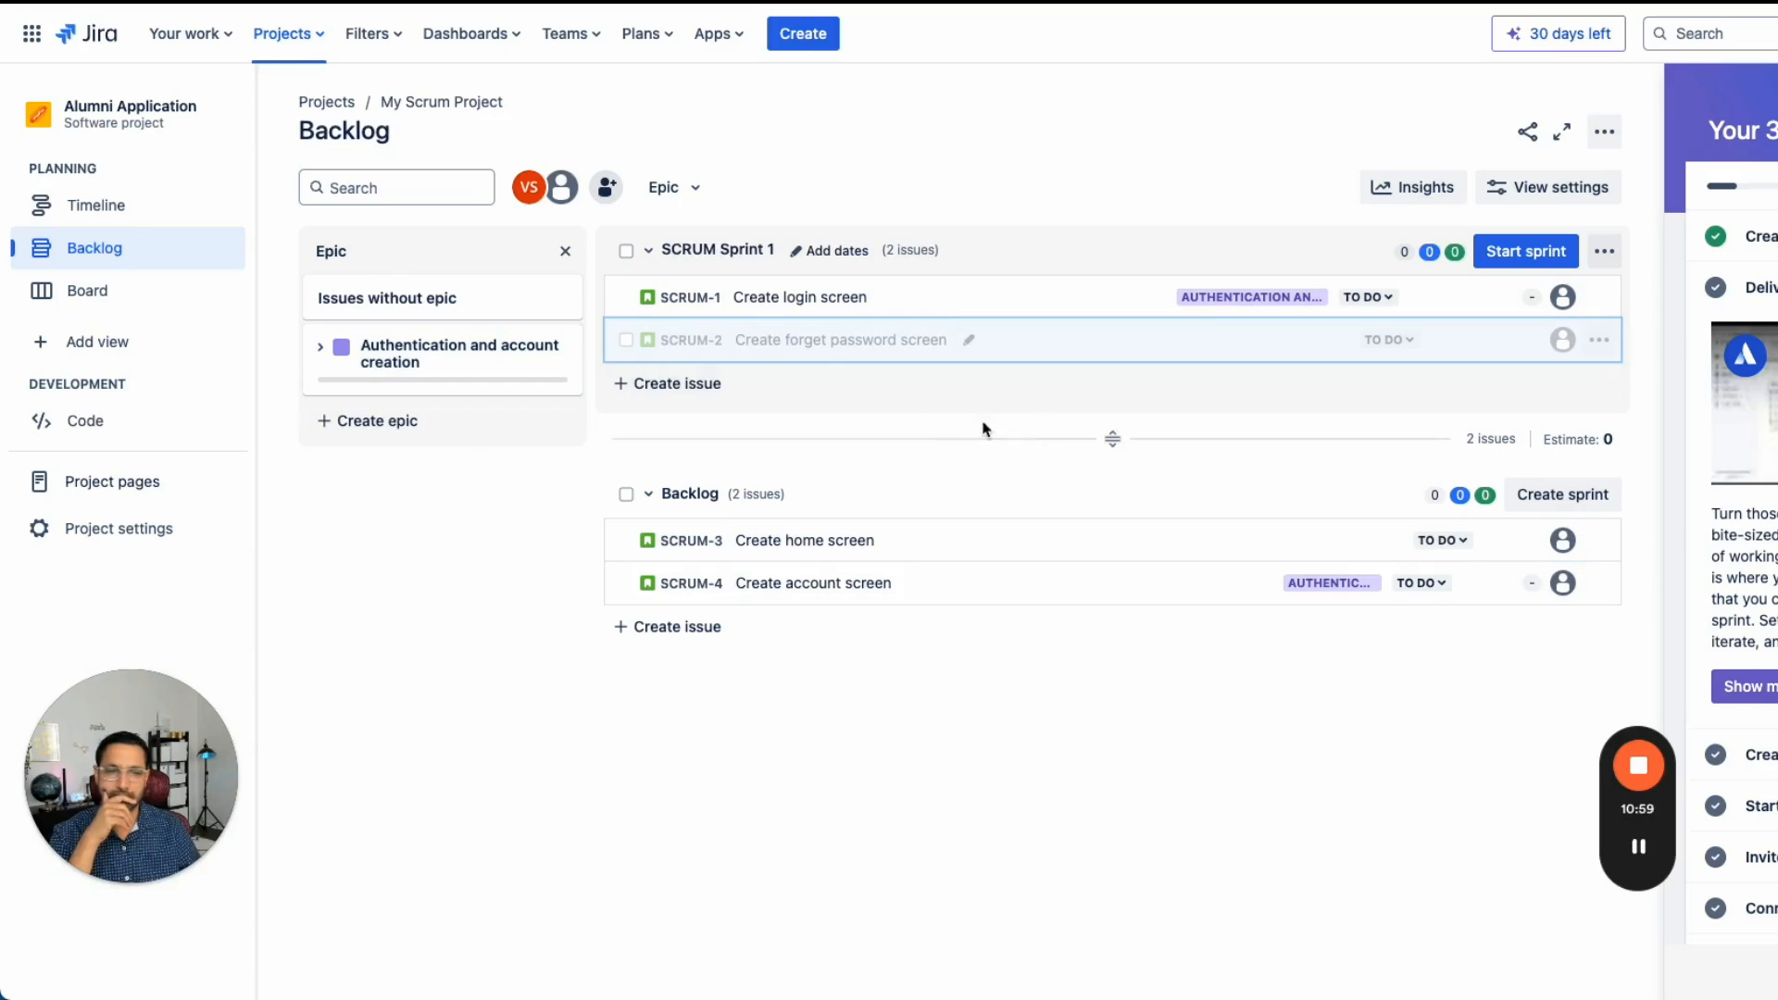
- Review the epic and its child issues across the Backlog, Board and Timeline views
{"action": "left_click", "coordinate": [1638, 845]}
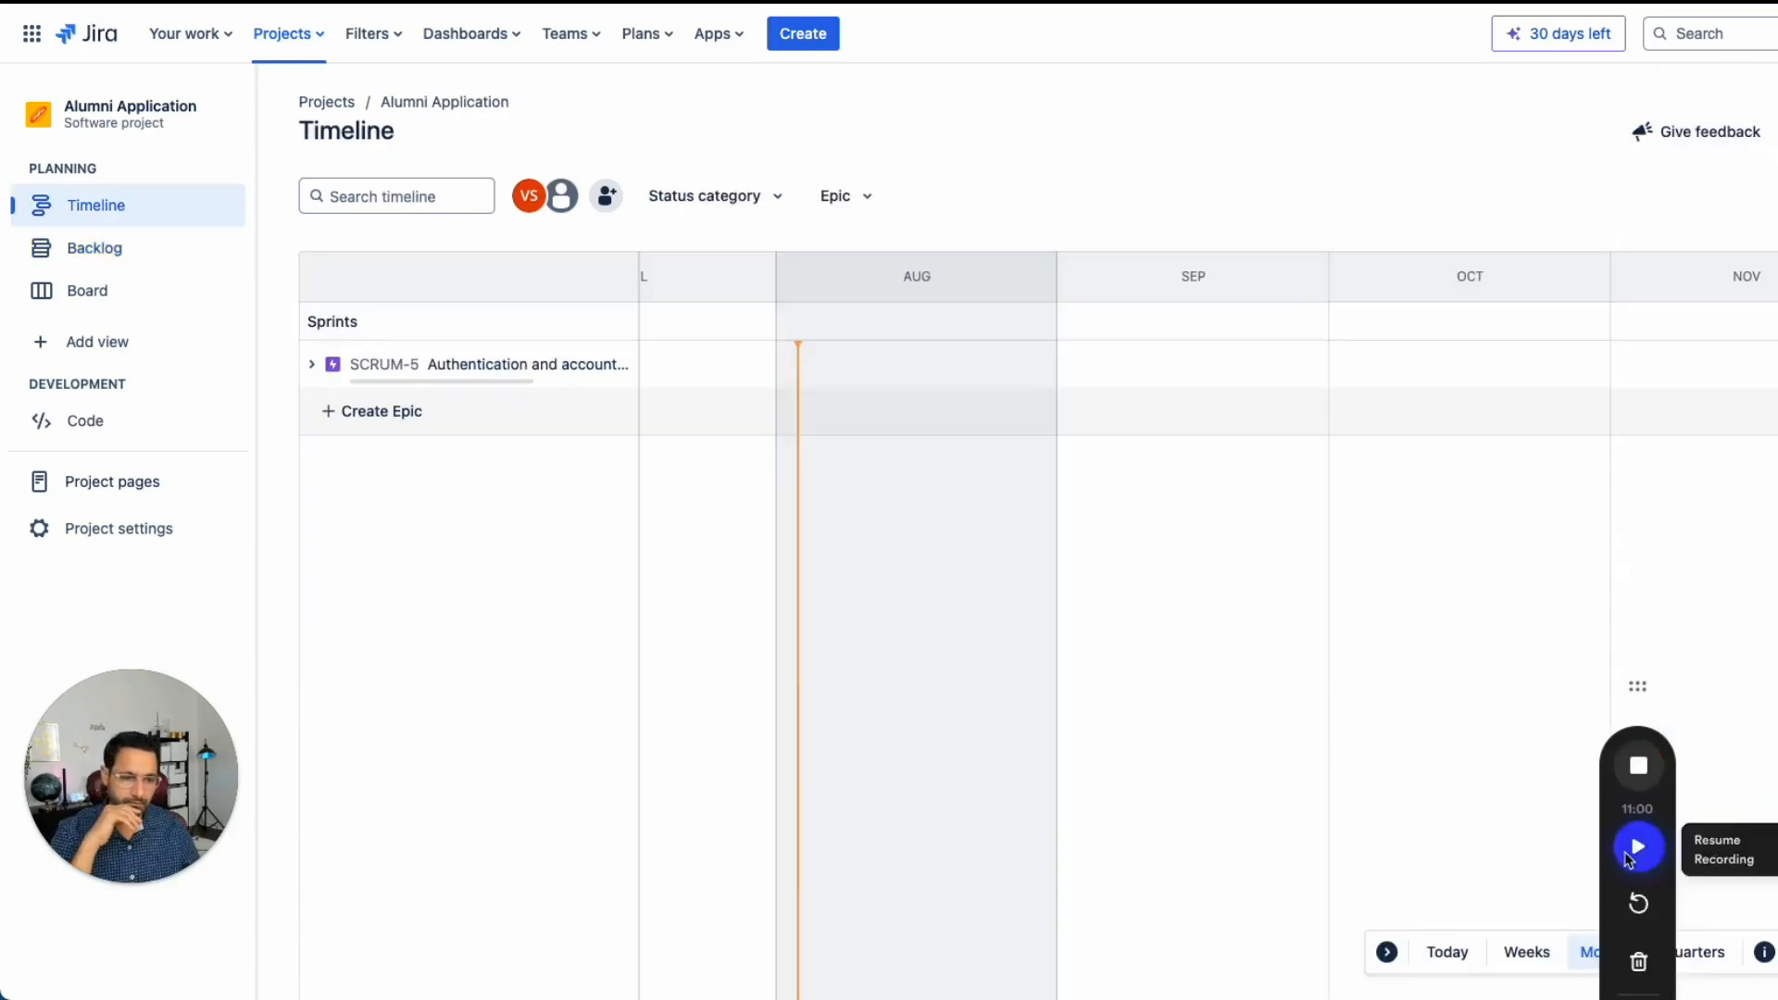
{"action": "left_click", "coordinate": [1632, 854]}
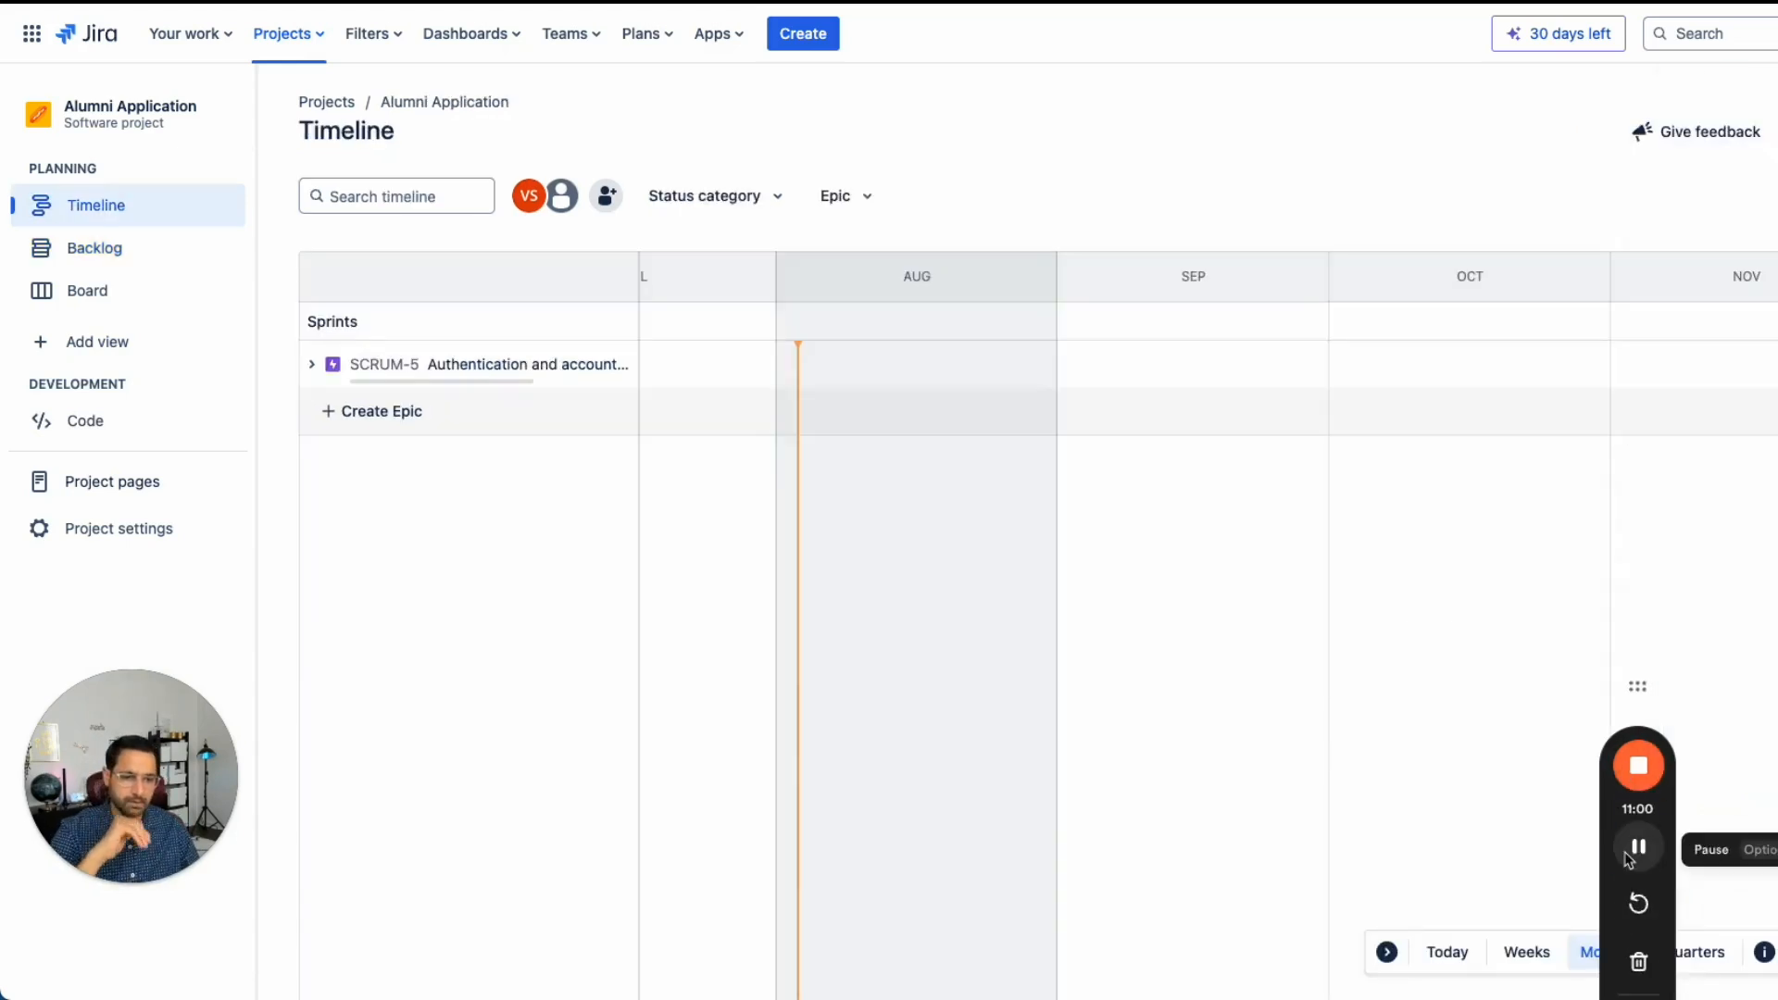
{"action": "left_click", "coordinate": [119, 250]}
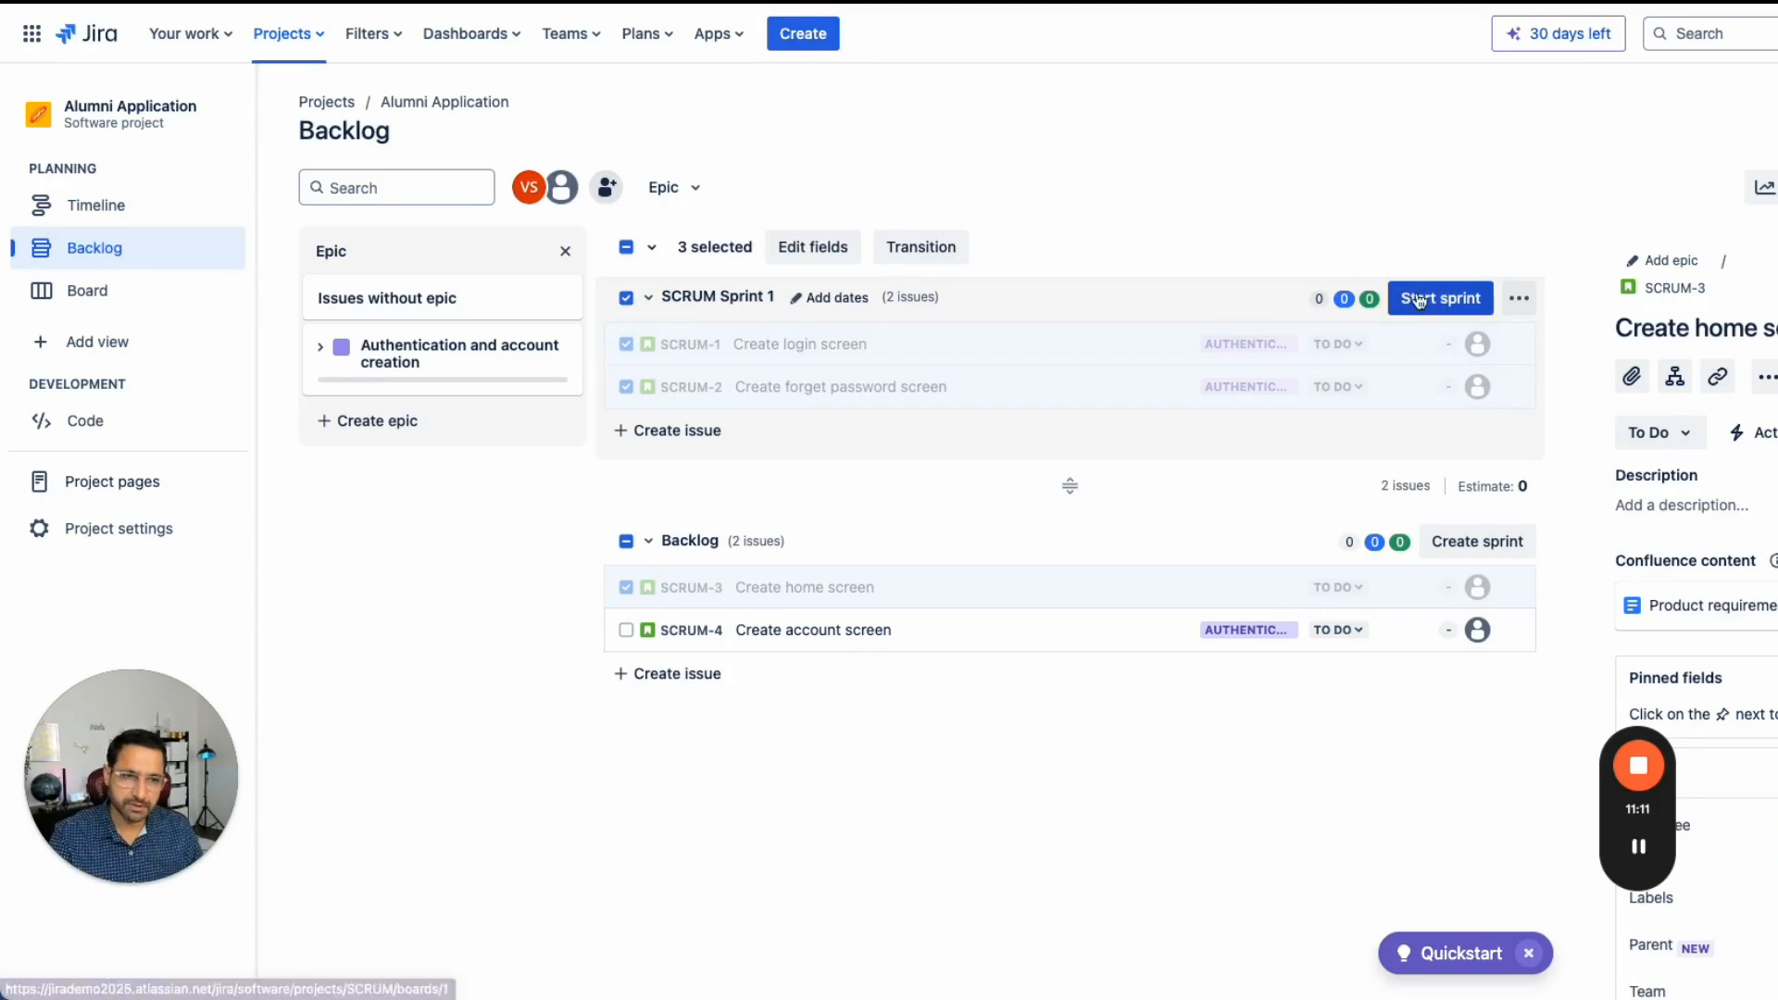
{"action": "left_click", "coordinate": [132, 295]}
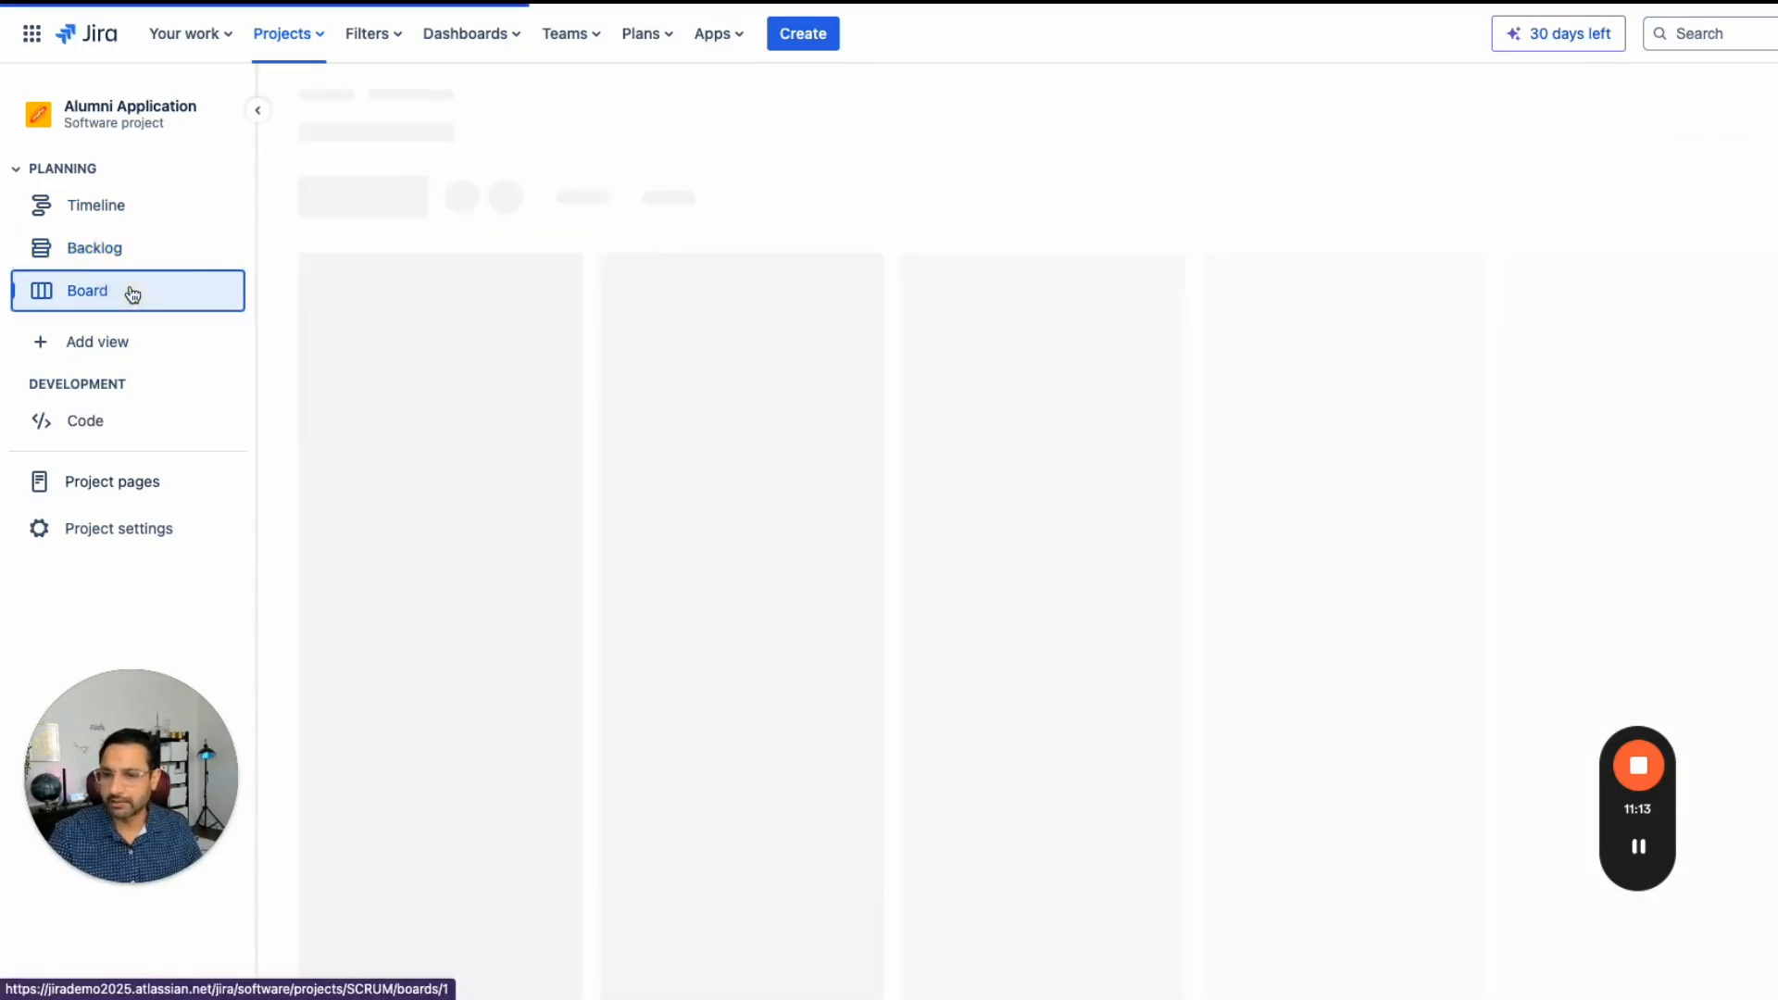
{"action": "left_click", "coordinate": [119, 207]}
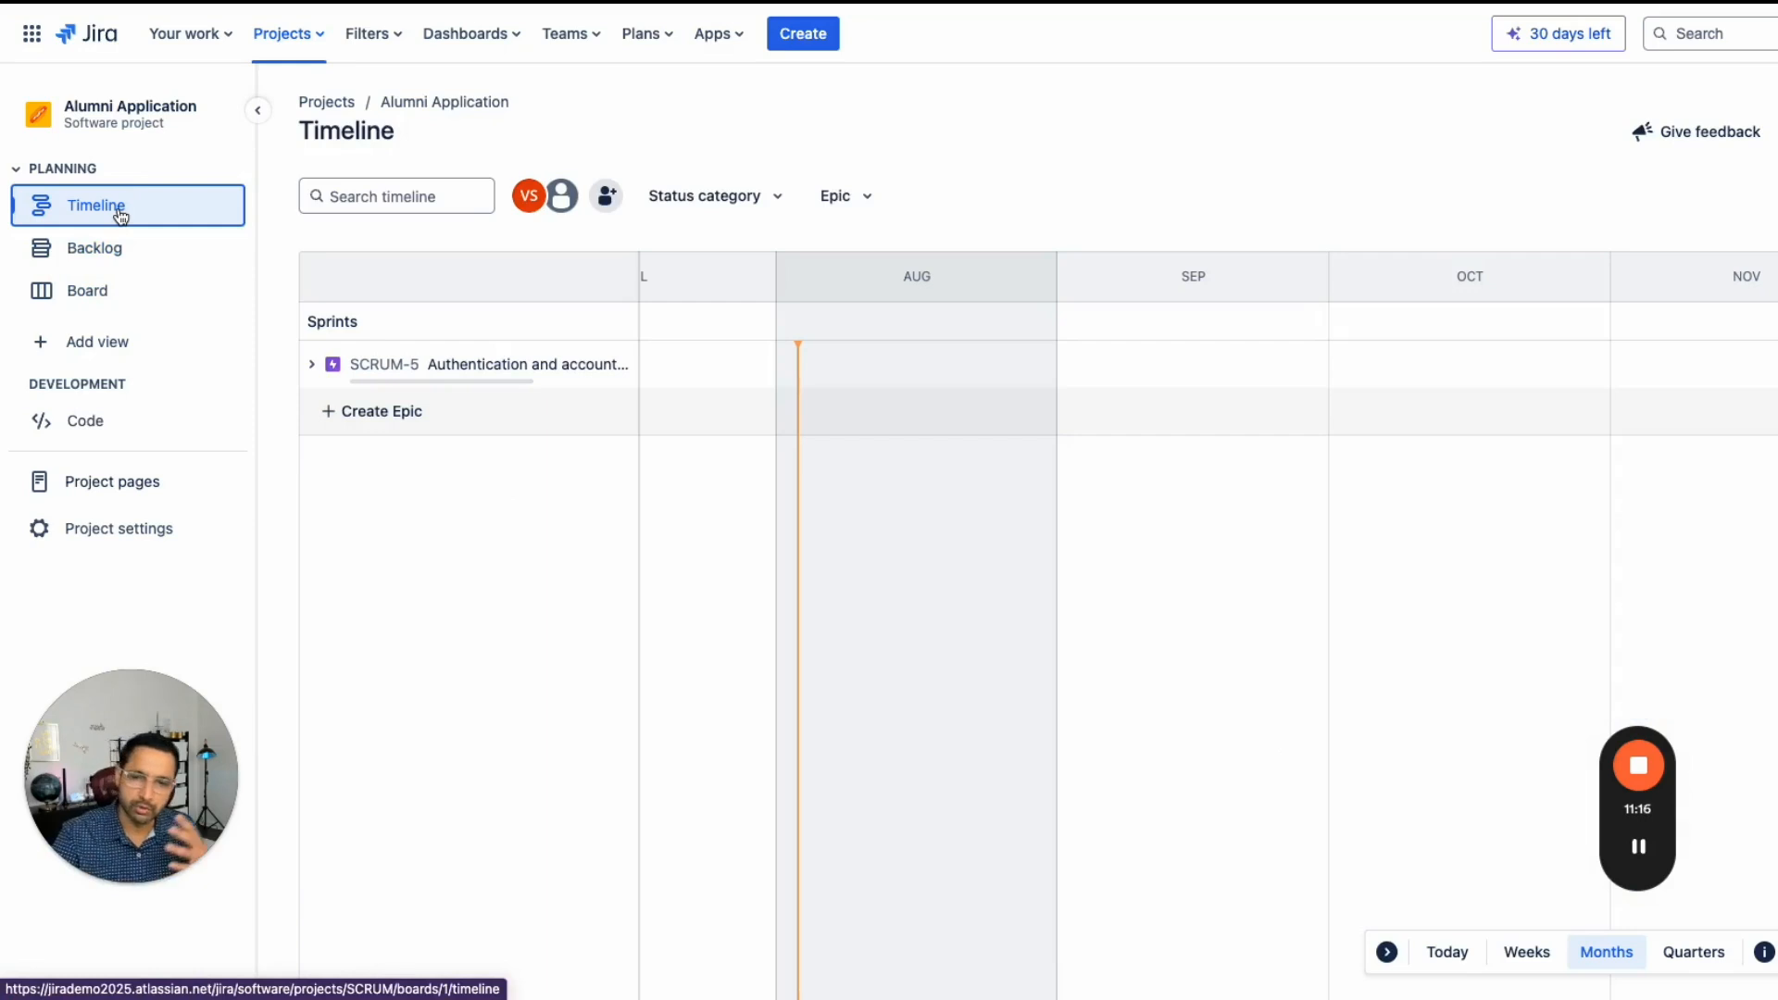
{"action": "left_click", "coordinate": [314, 366]}
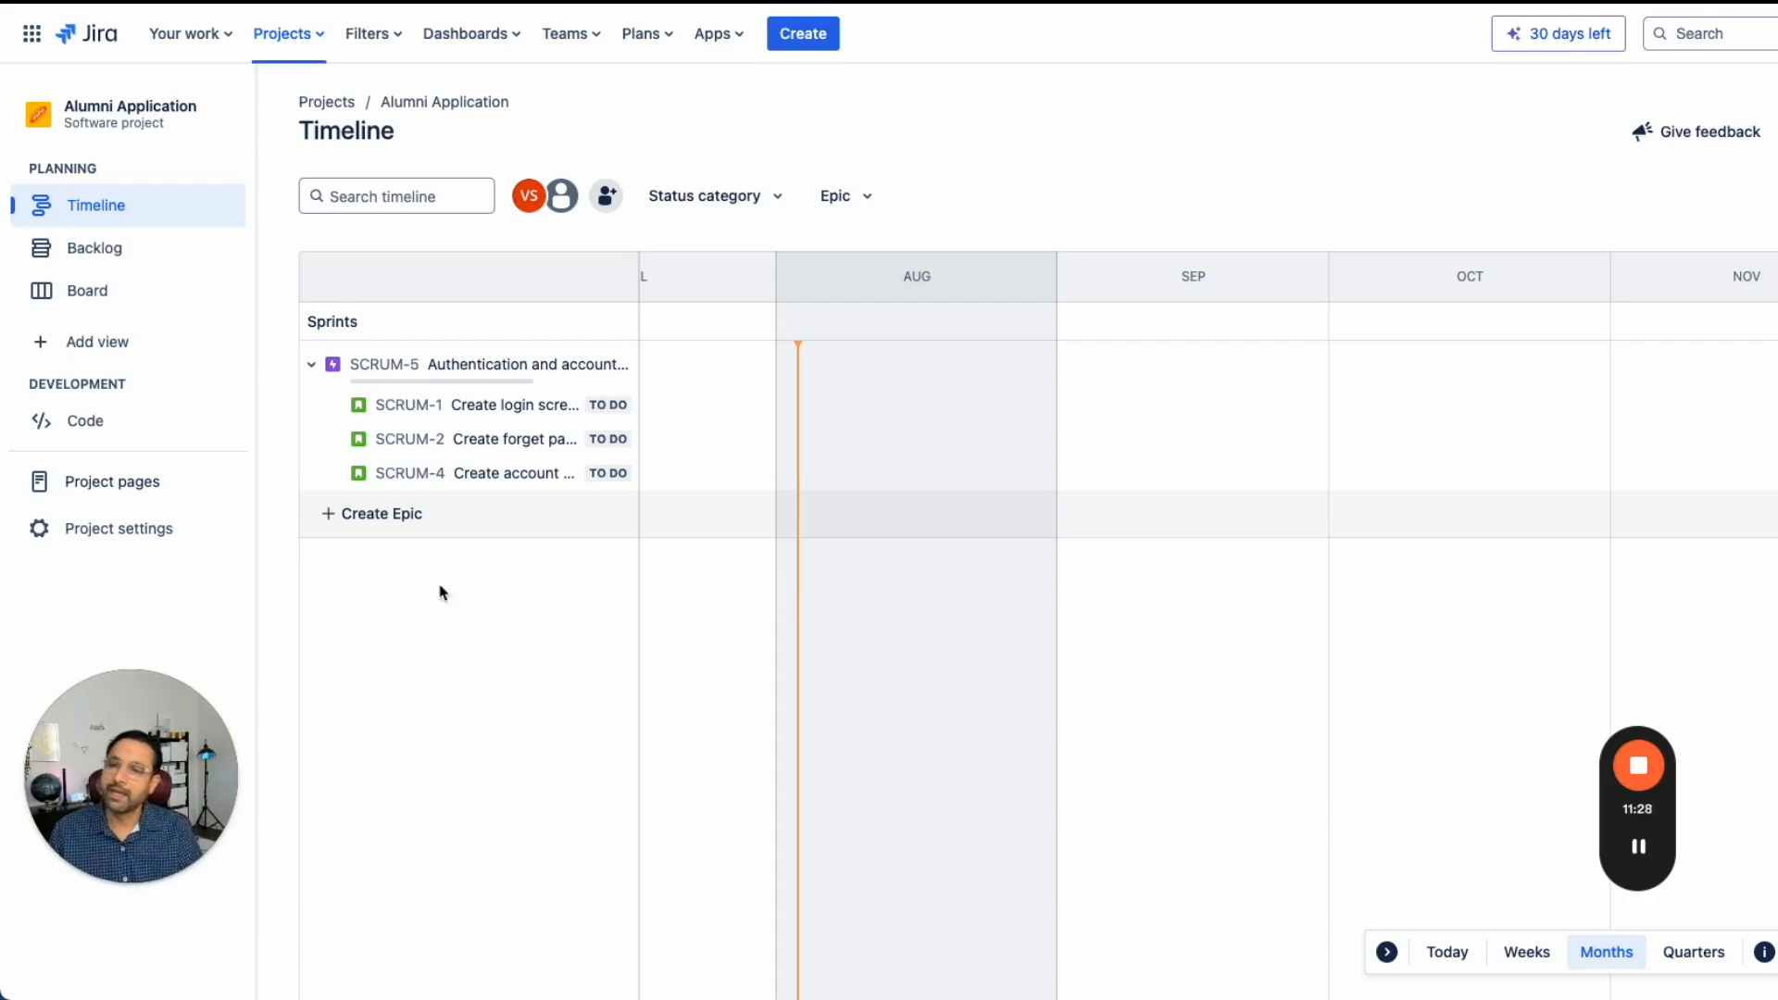
{"action": "left_click", "coordinate": [113, 263]}
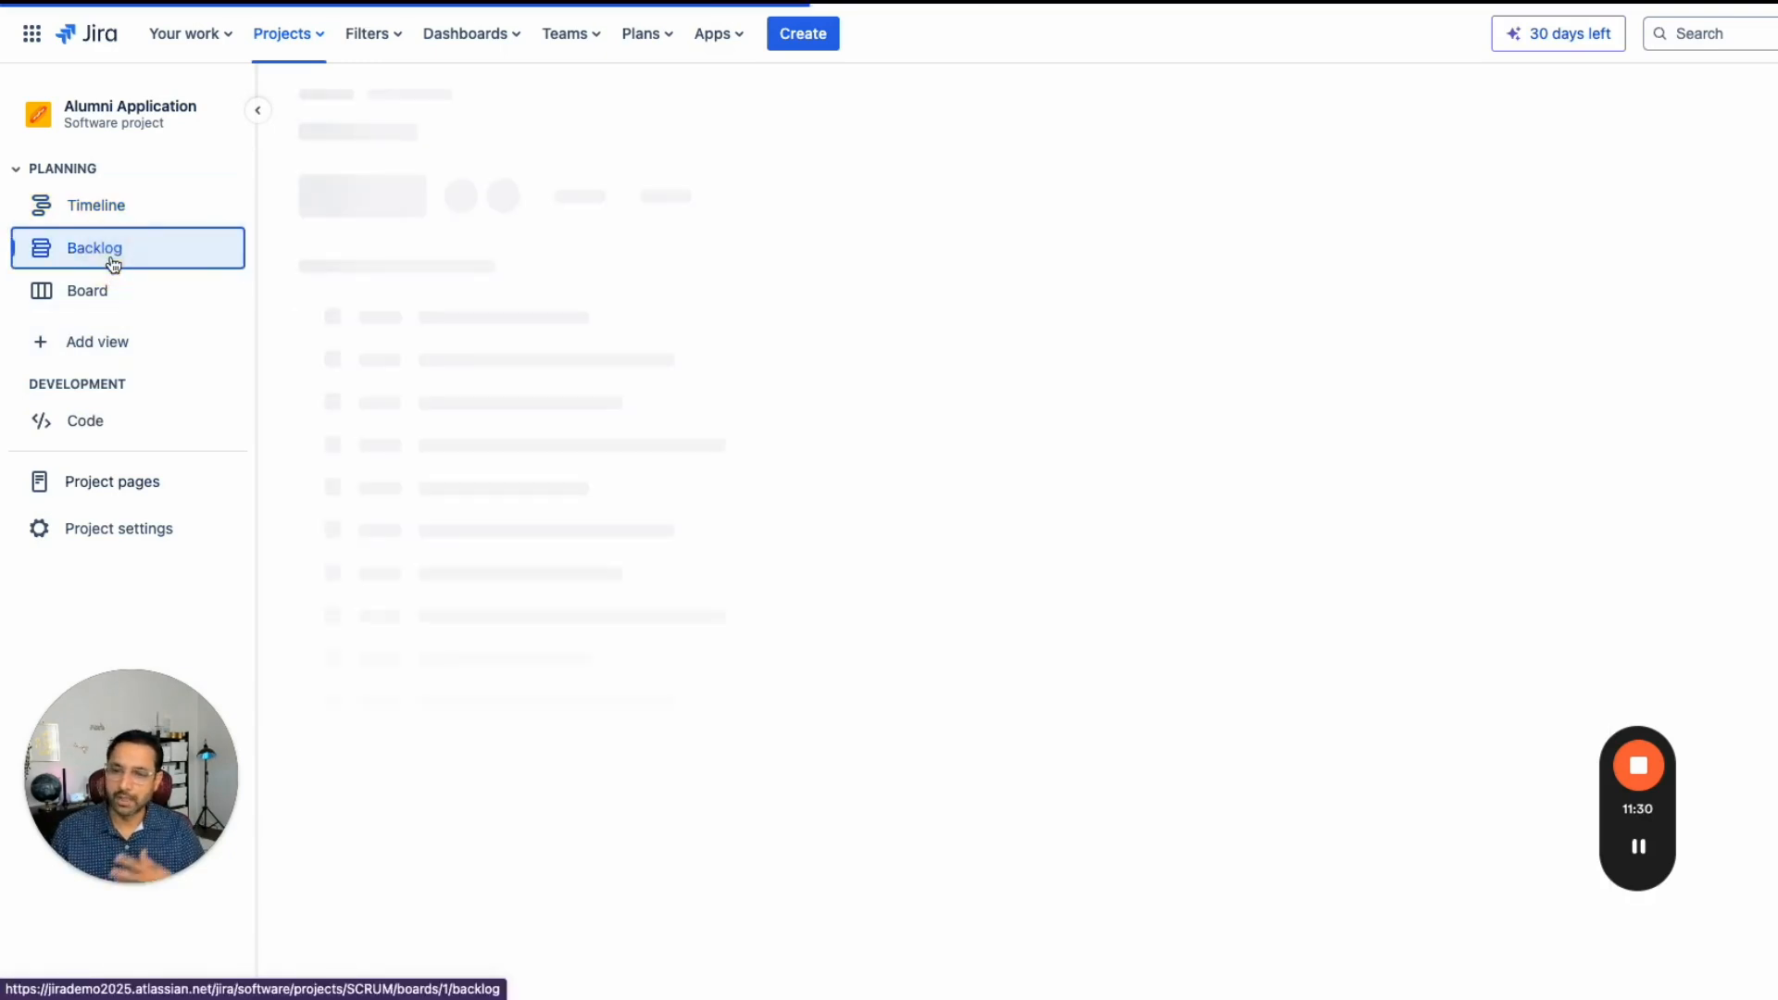
- Create a new Kanban software project named "Alumni Kanban project" with Open access
{"action": "left_click", "coordinate": [293, 42]}
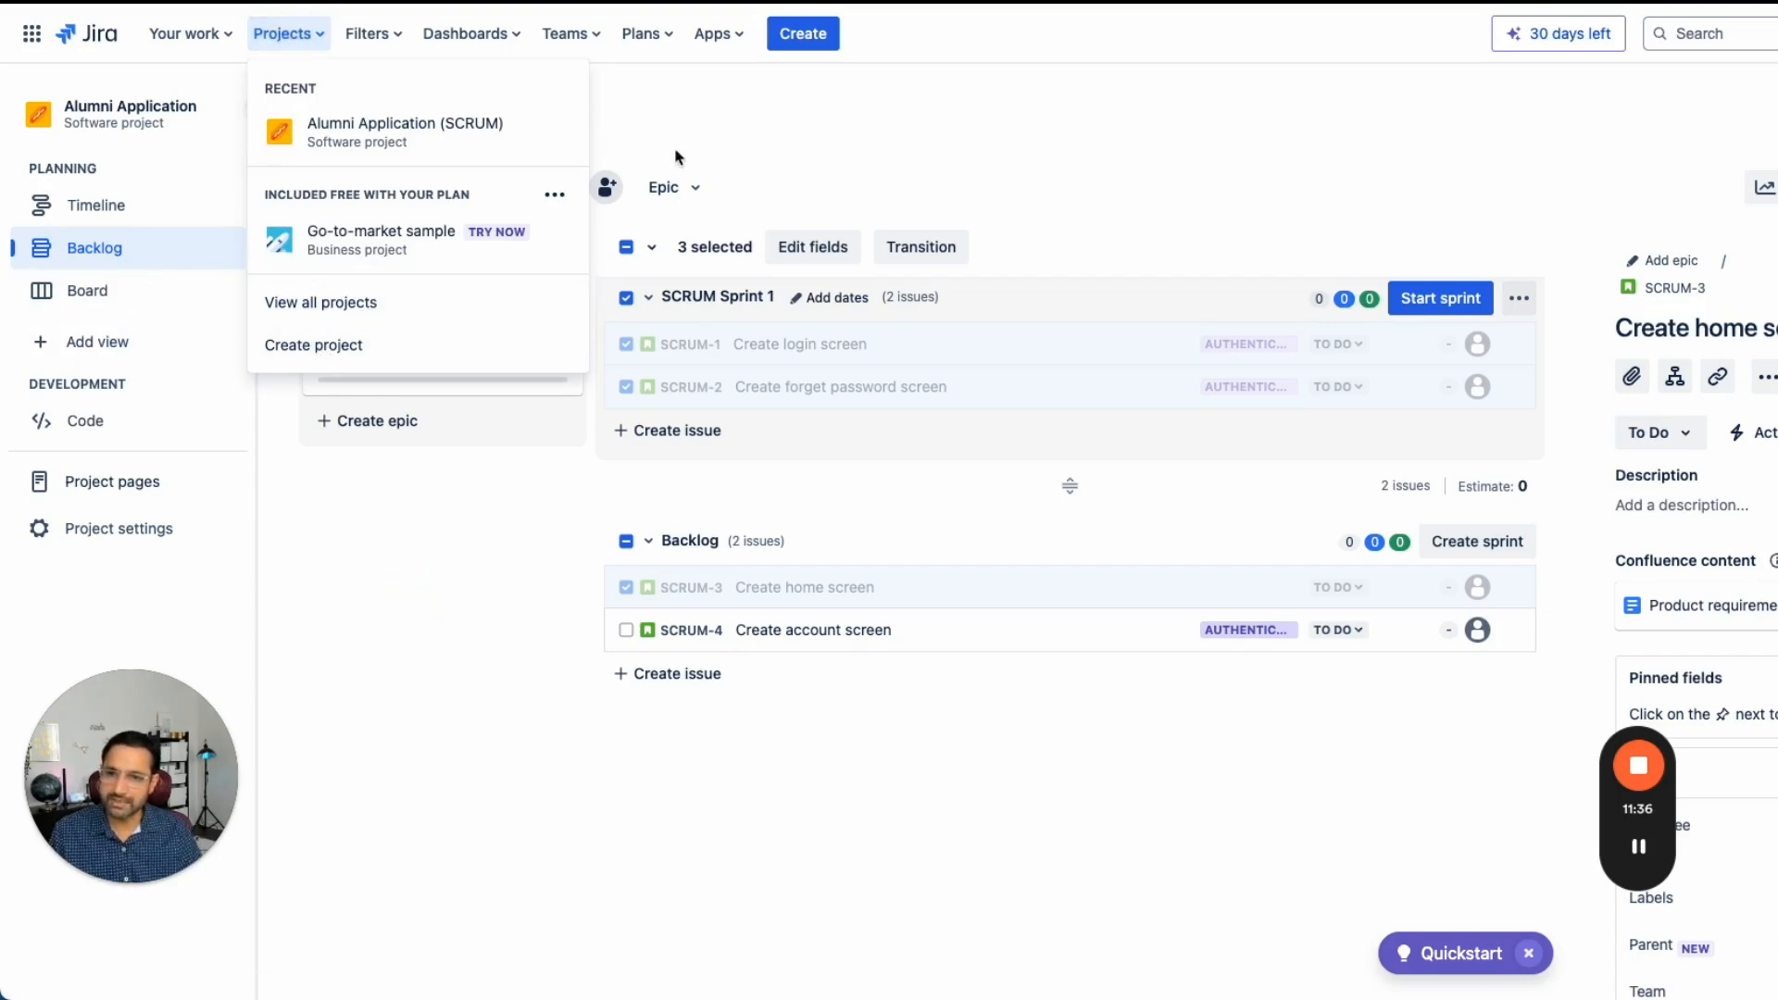
{"action": "left_click", "coordinate": [307, 42]}
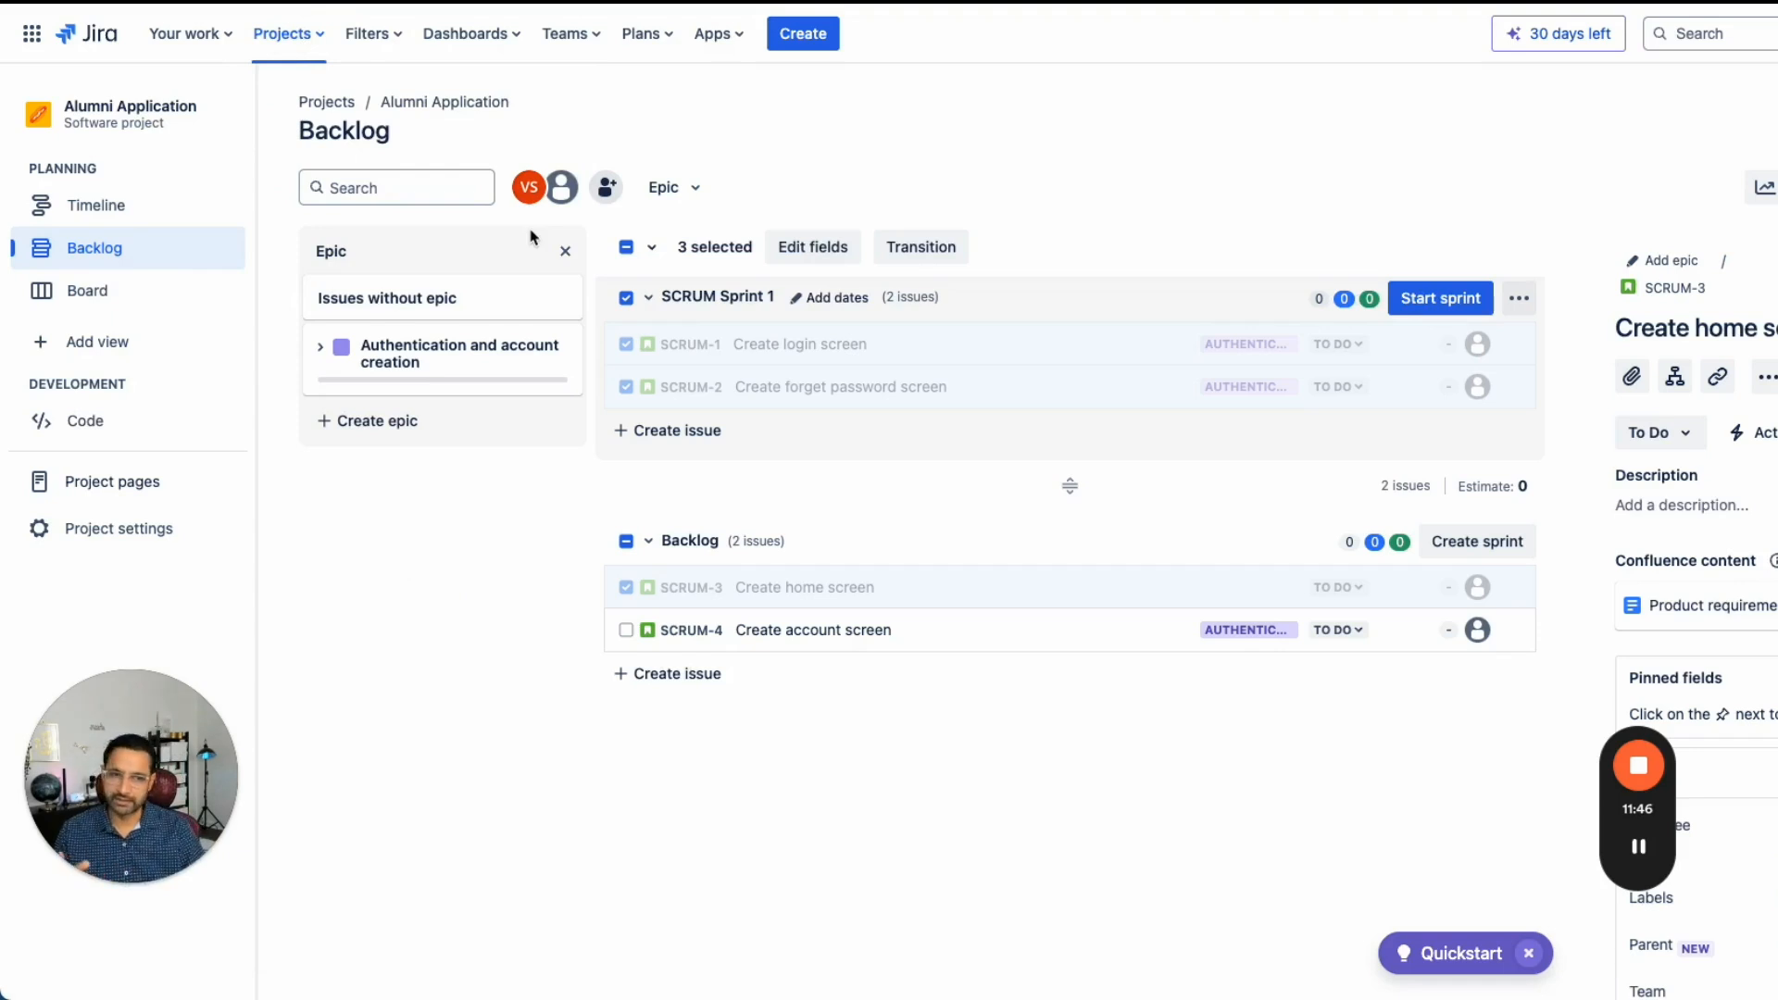
{"action": "left_click", "coordinate": [281, 33]}
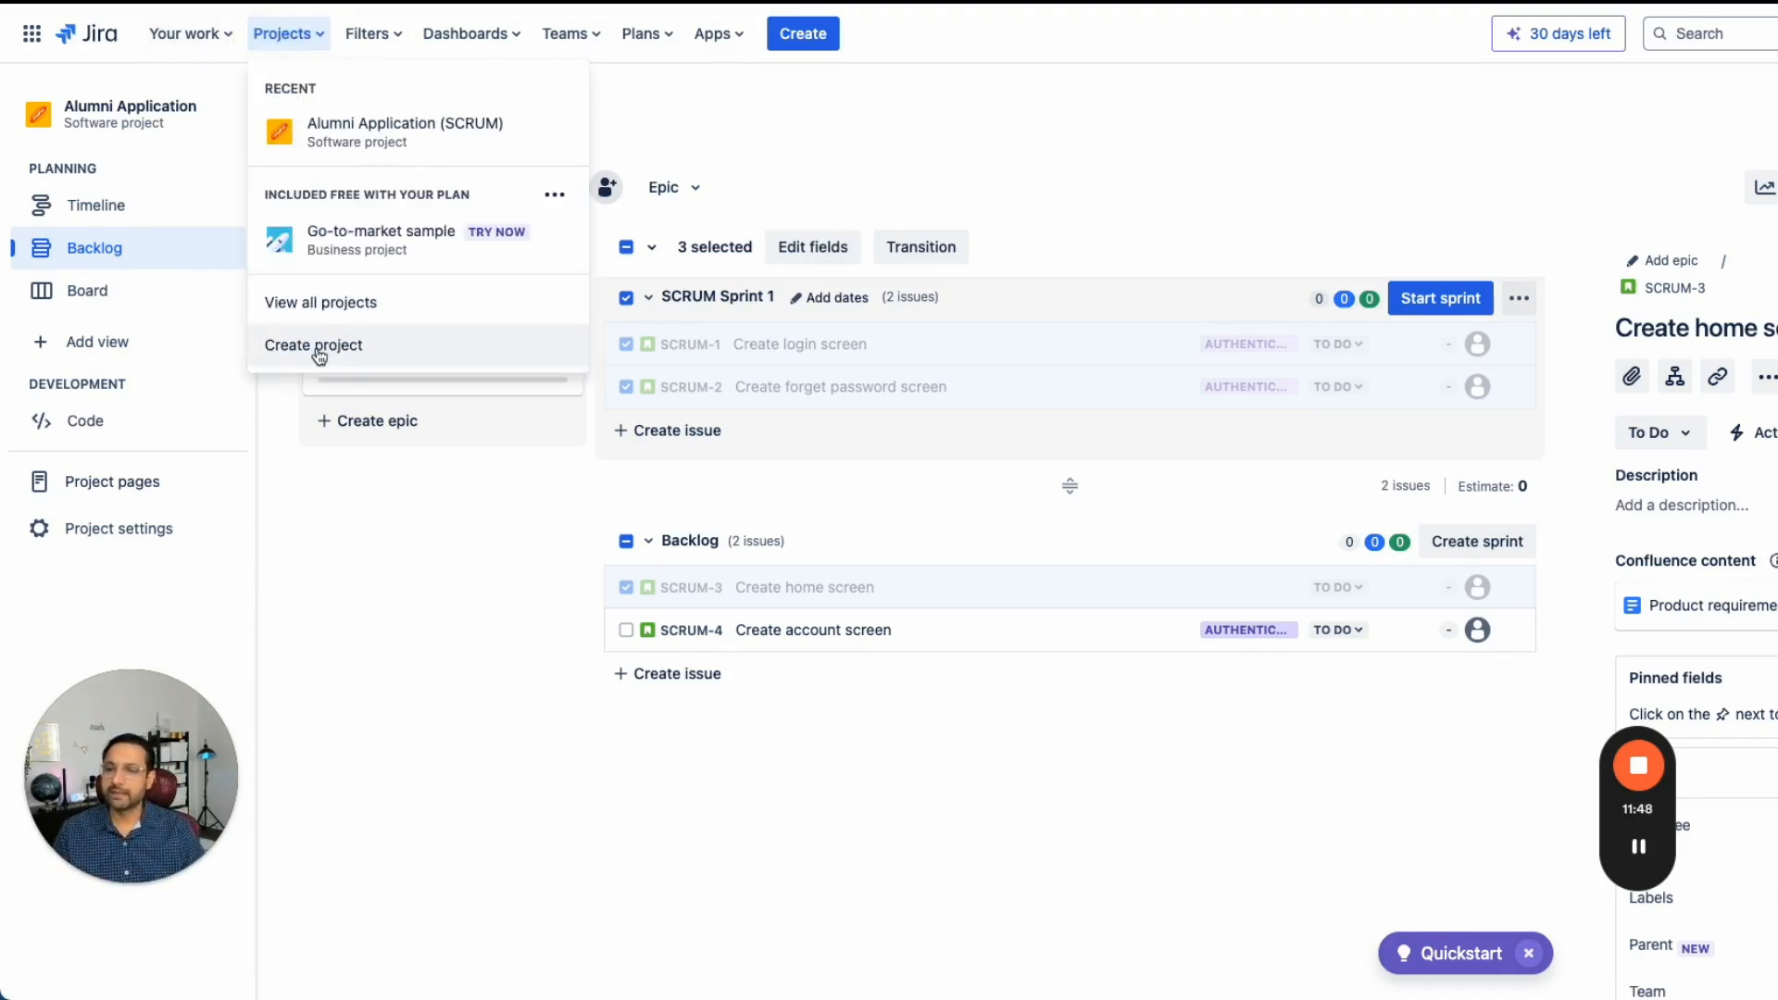
{"action": "left_click", "coordinate": [317, 348]}
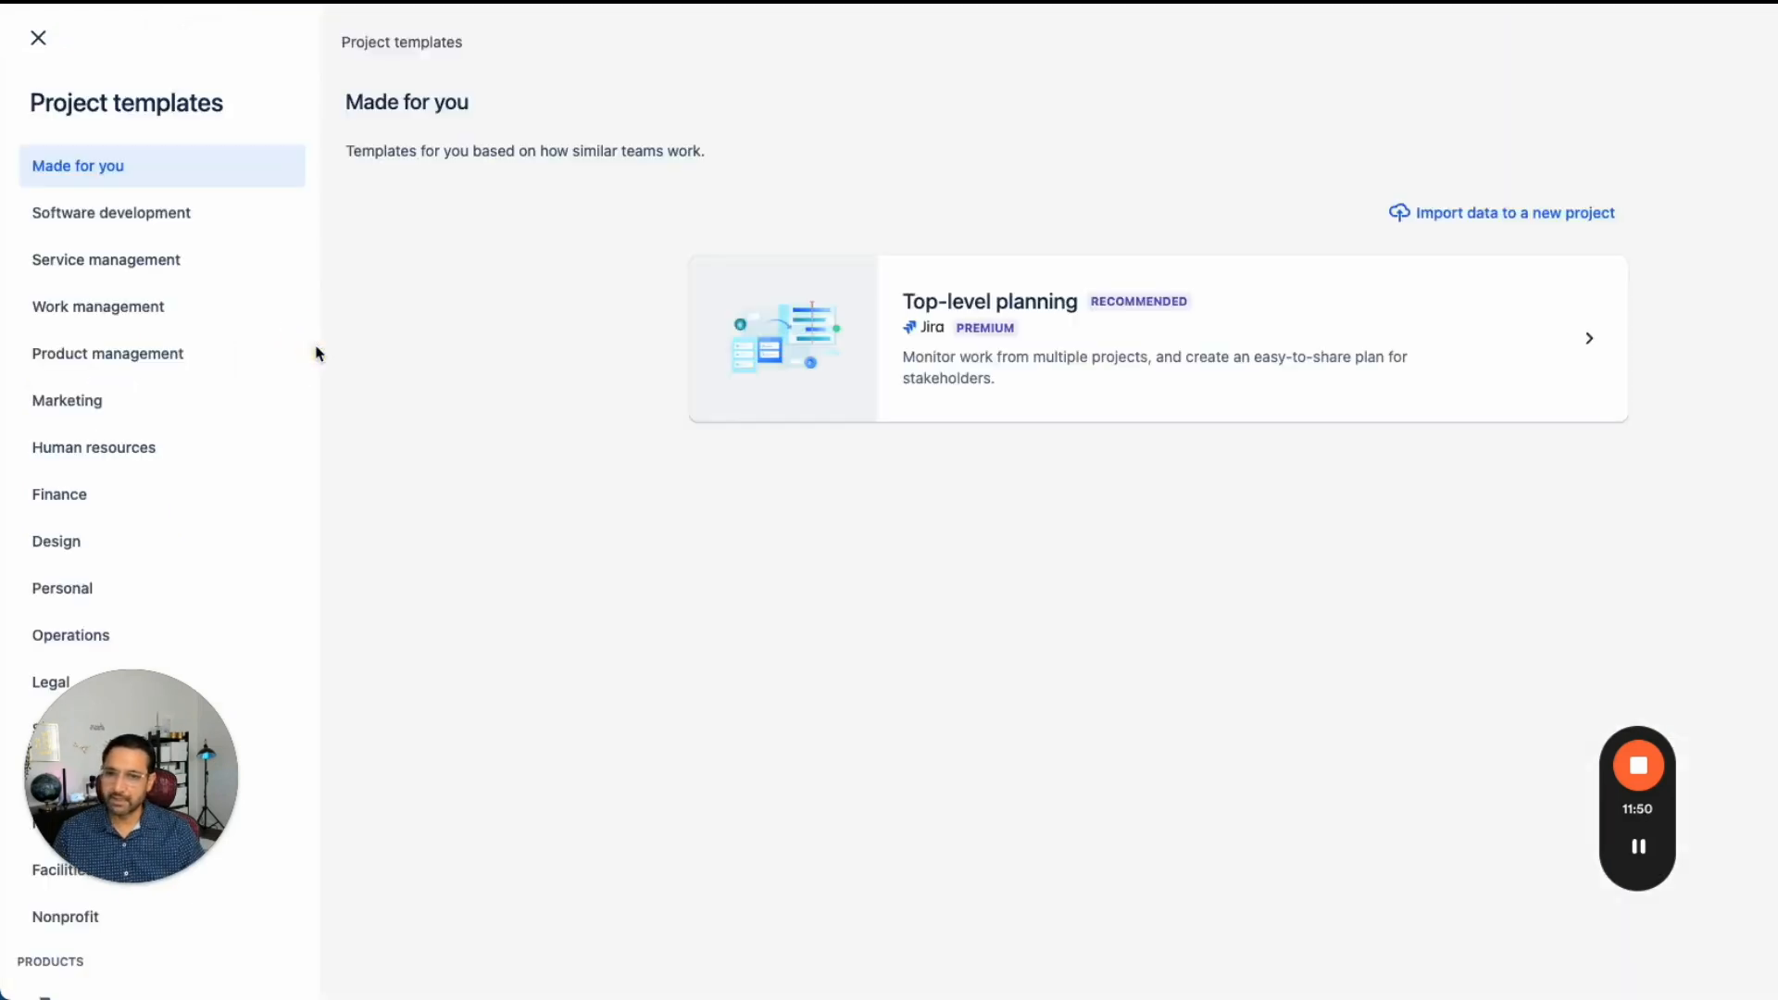
{"action": "left_click", "coordinate": [122, 215]}
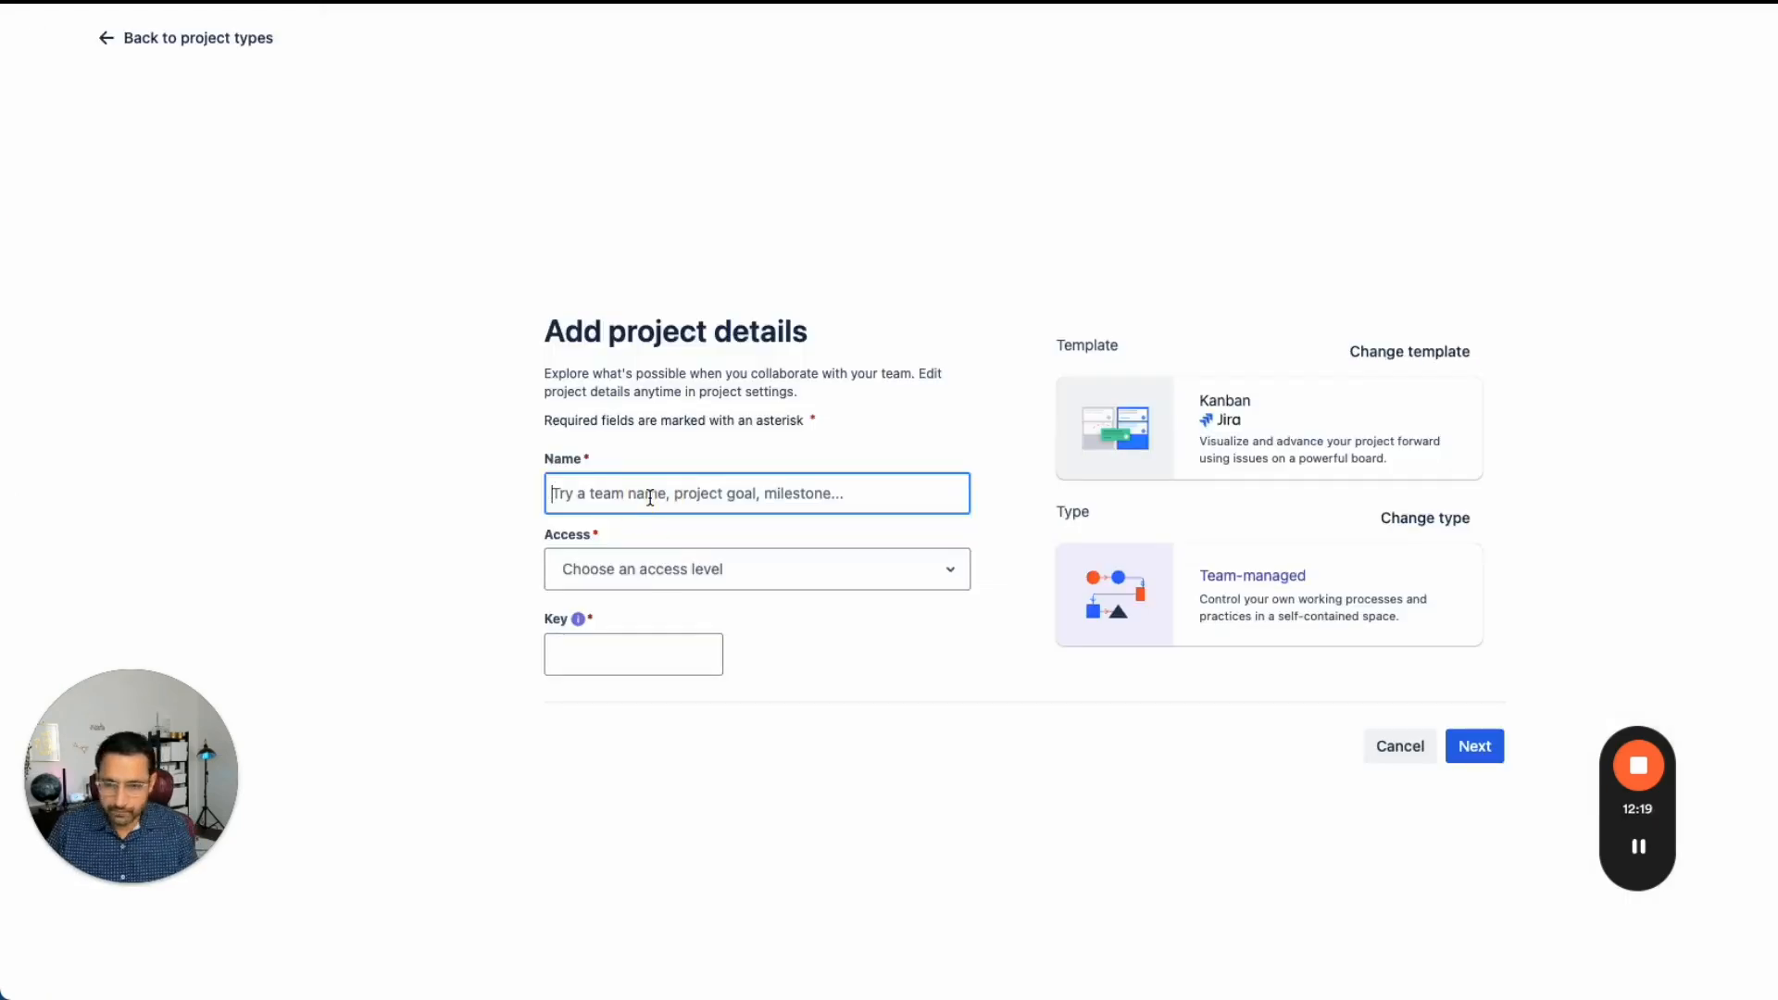
{"action": "type", "text": "Alumni Kanban project"}
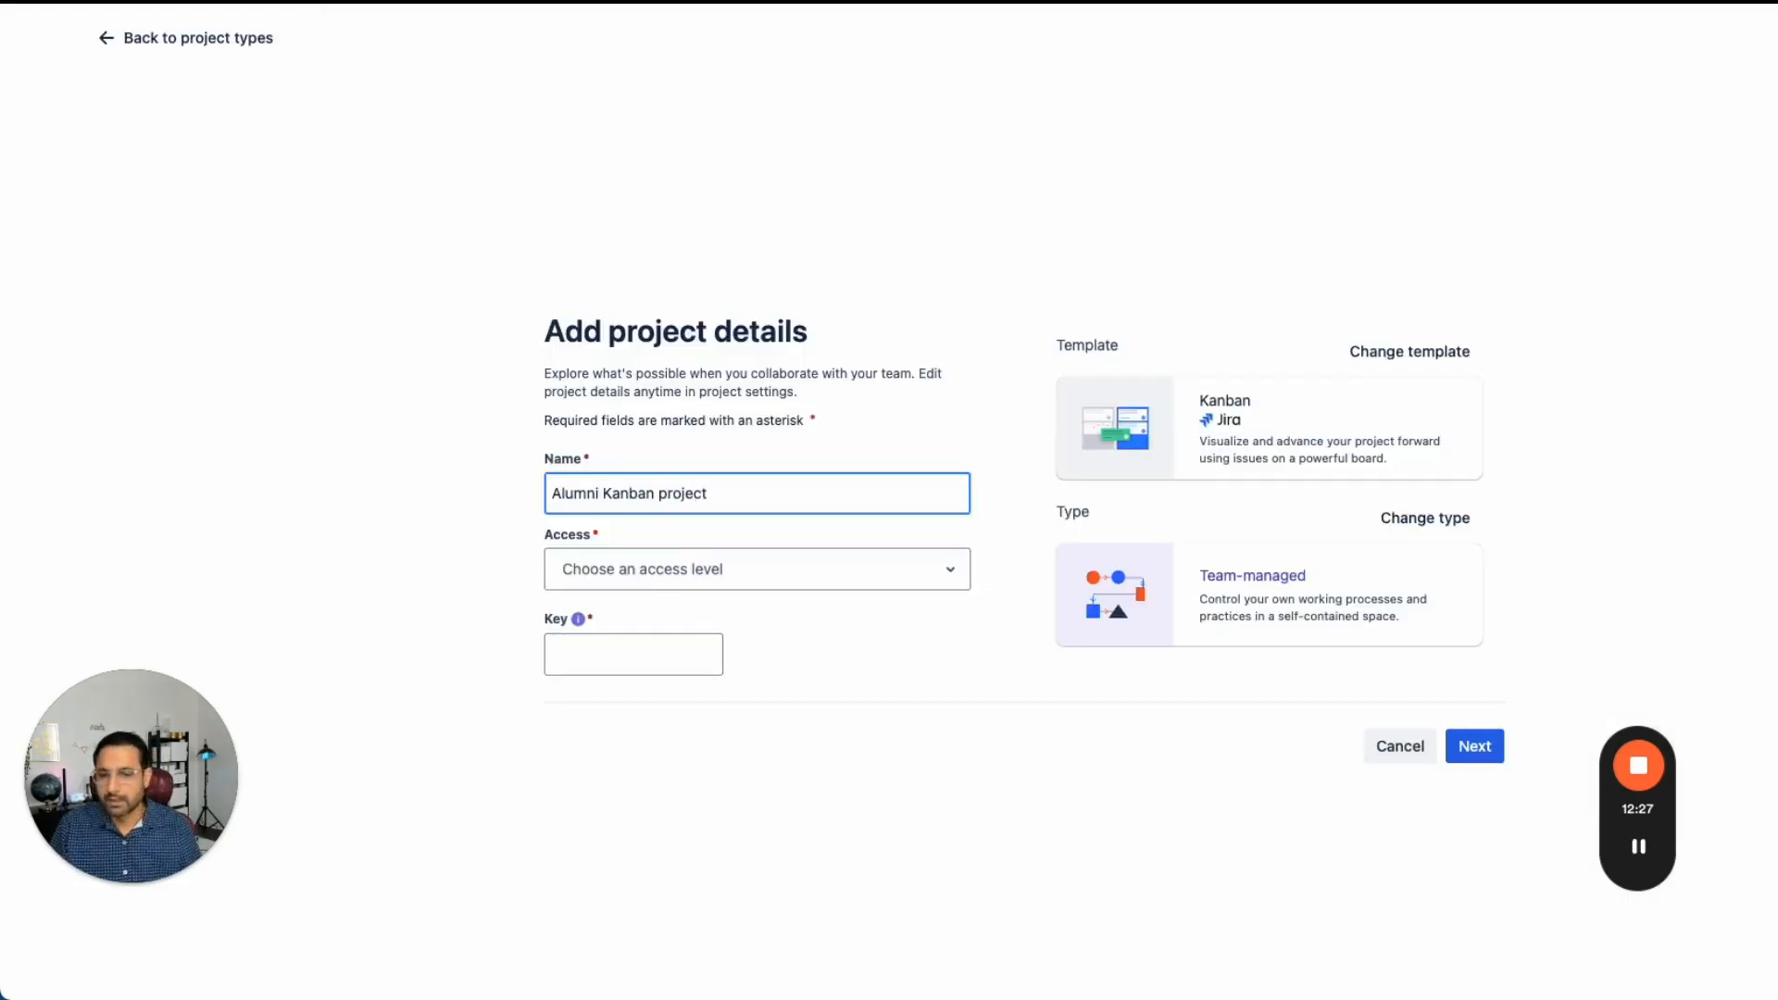
{"action": "left_click", "coordinate": [706, 579]}
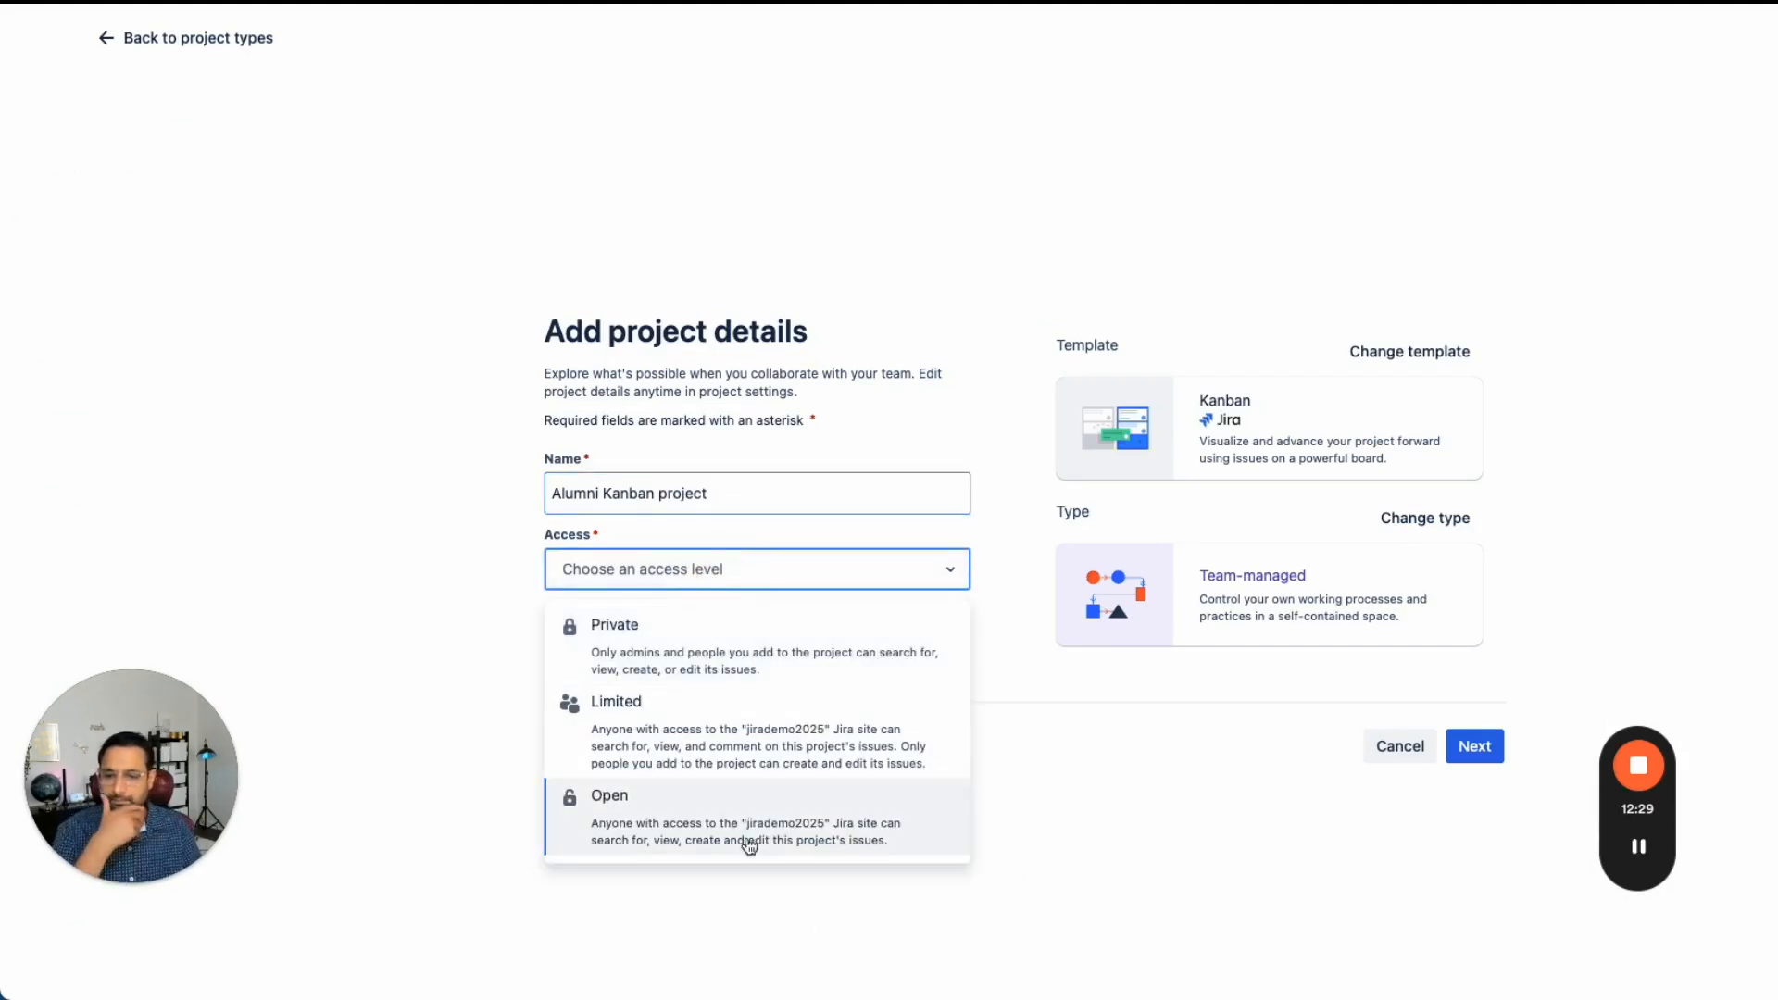
{"action": "left_click", "coordinate": [701, 822]}
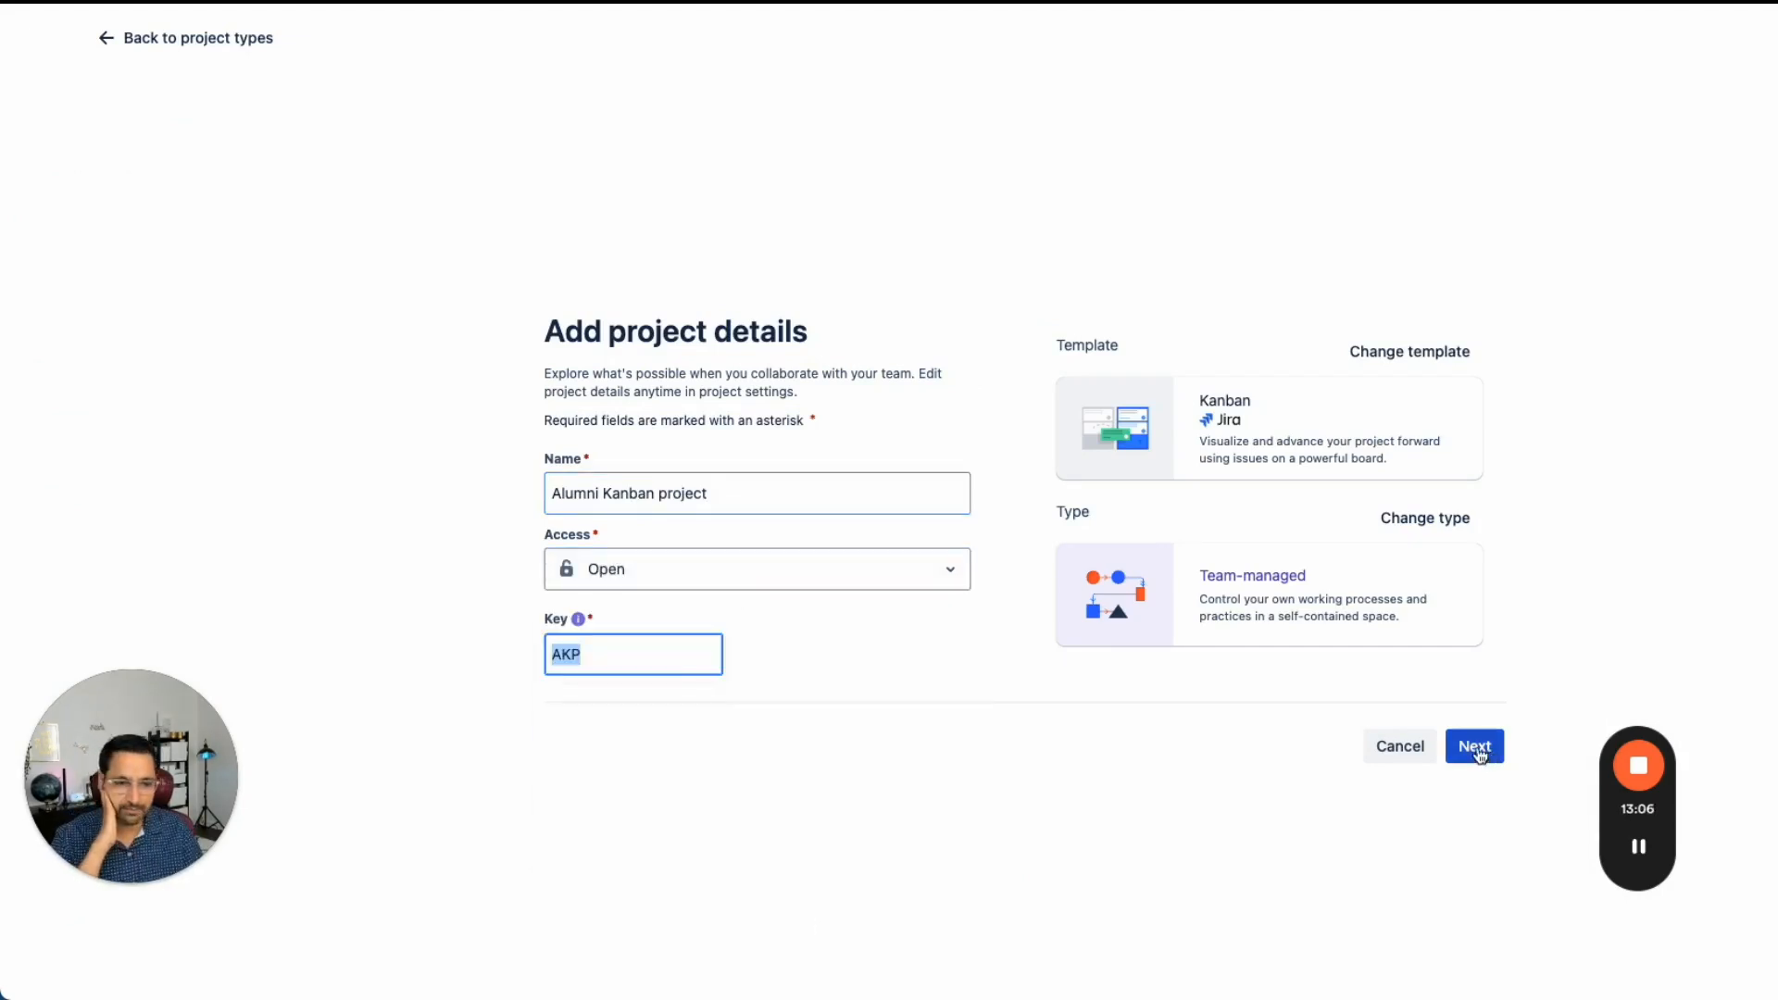
{"action": "left_click", "coordinate": [1474, 746]}
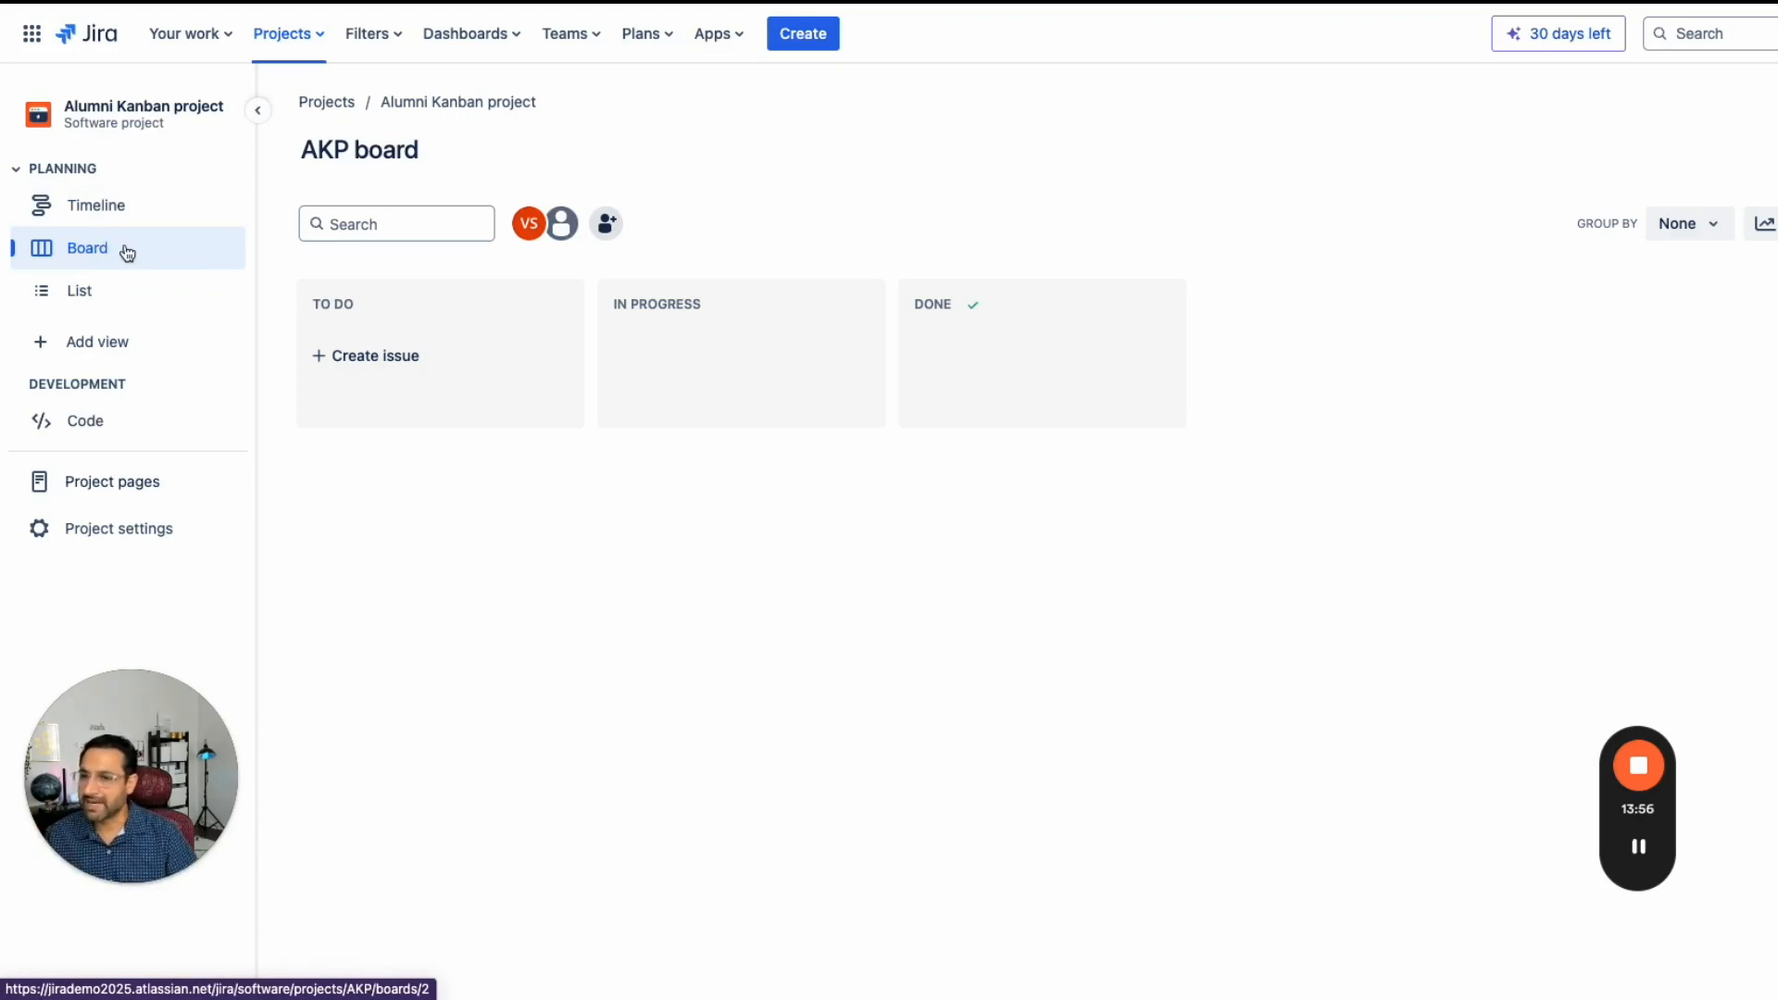
- Open the project's issue type management from the board's create-issue type selector
{"action": "left_click", "coordinate": [119, 295]}
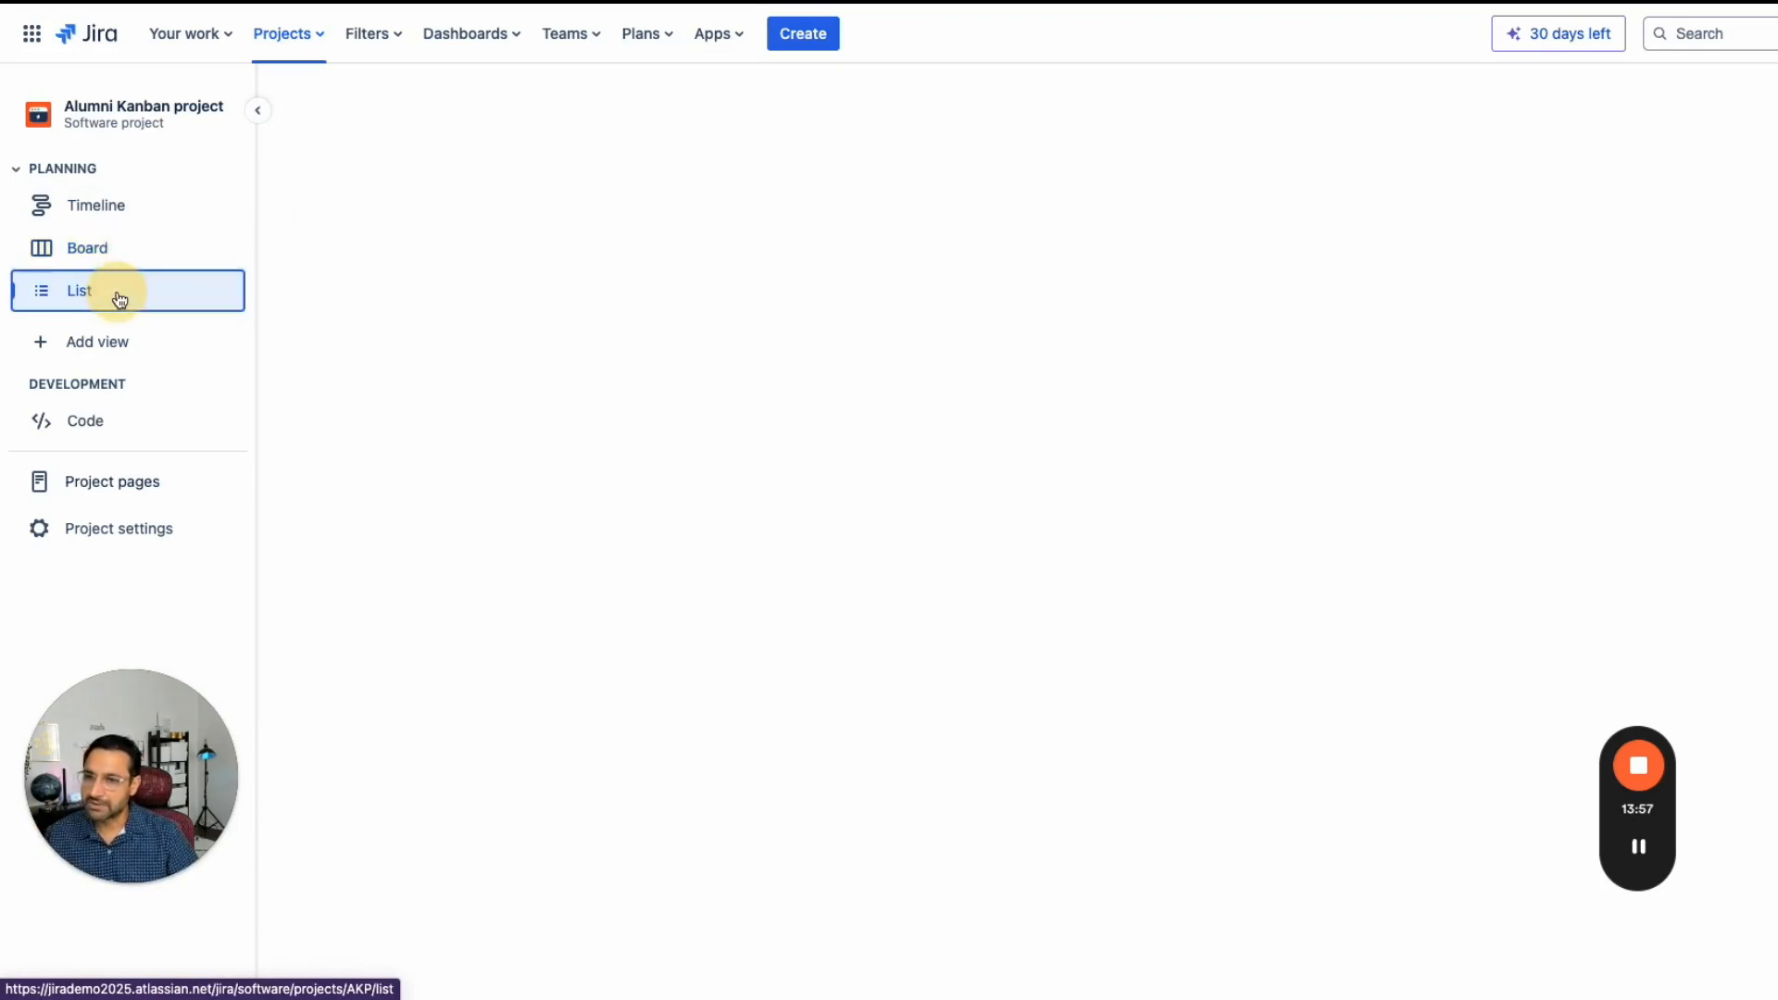
{"action": "left_click", "coordinate": [109, 251]}
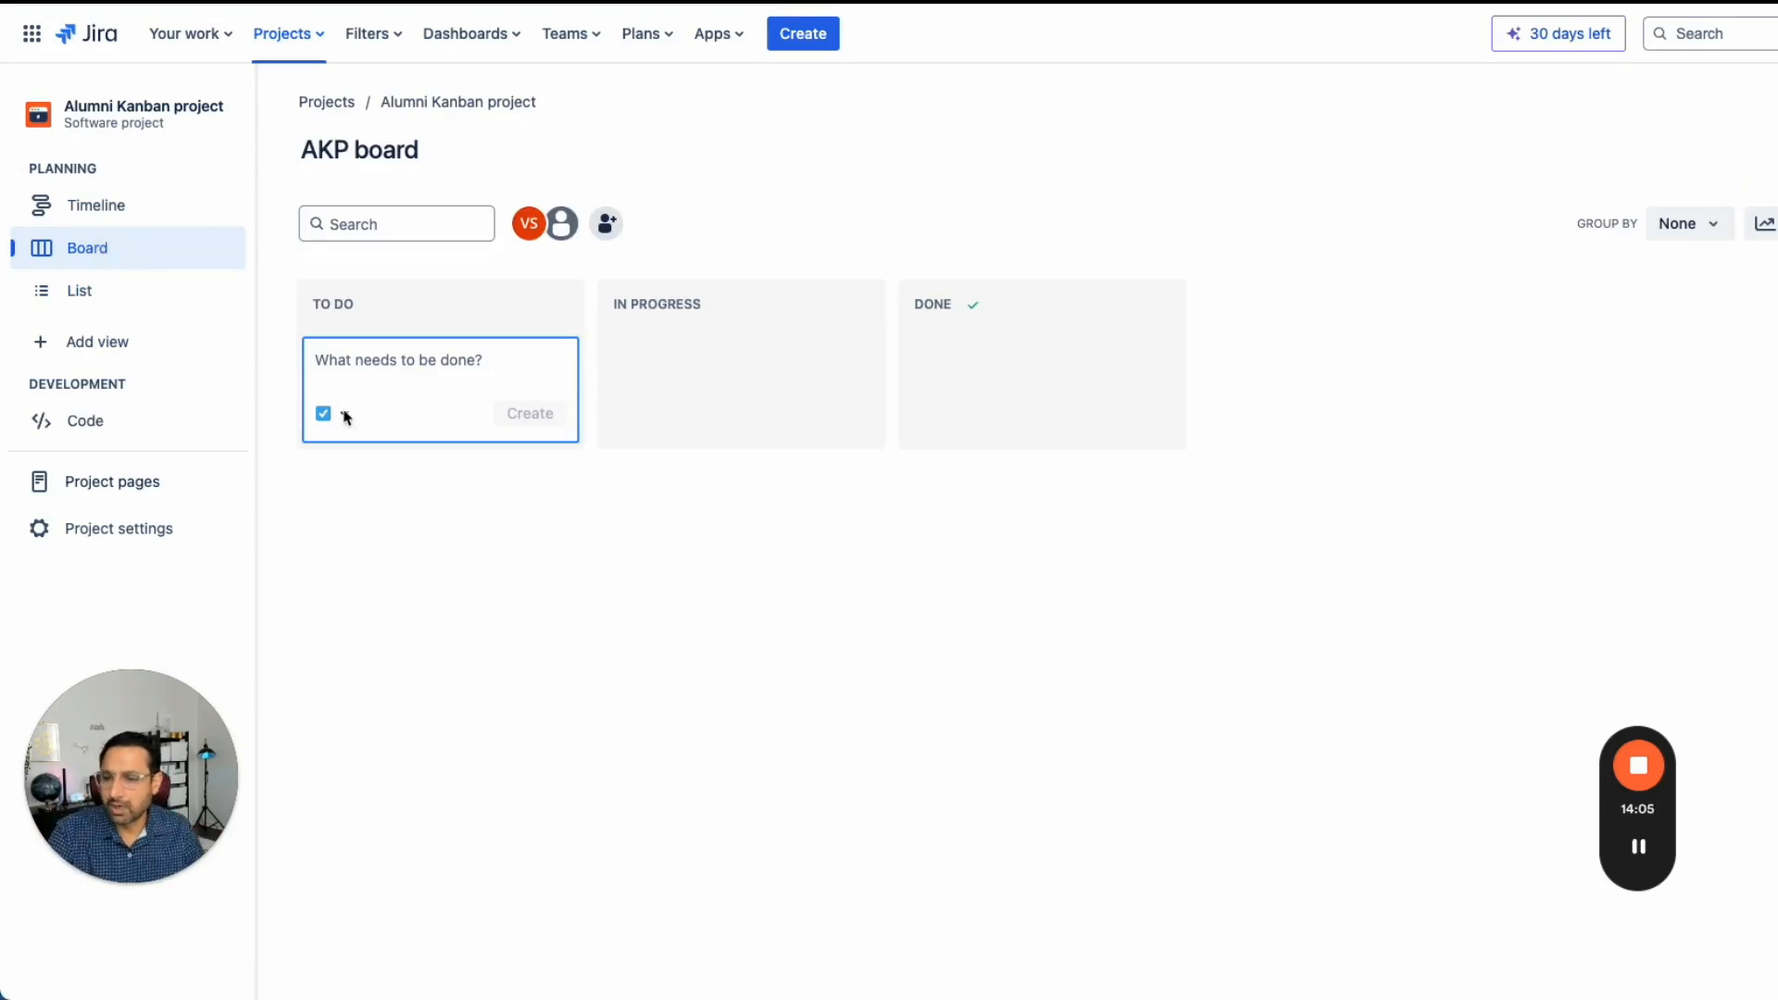
{"action": "left_click", "coordinate": [348, 428]}
{"action": "left_click", "coordinate": [342, 421]}
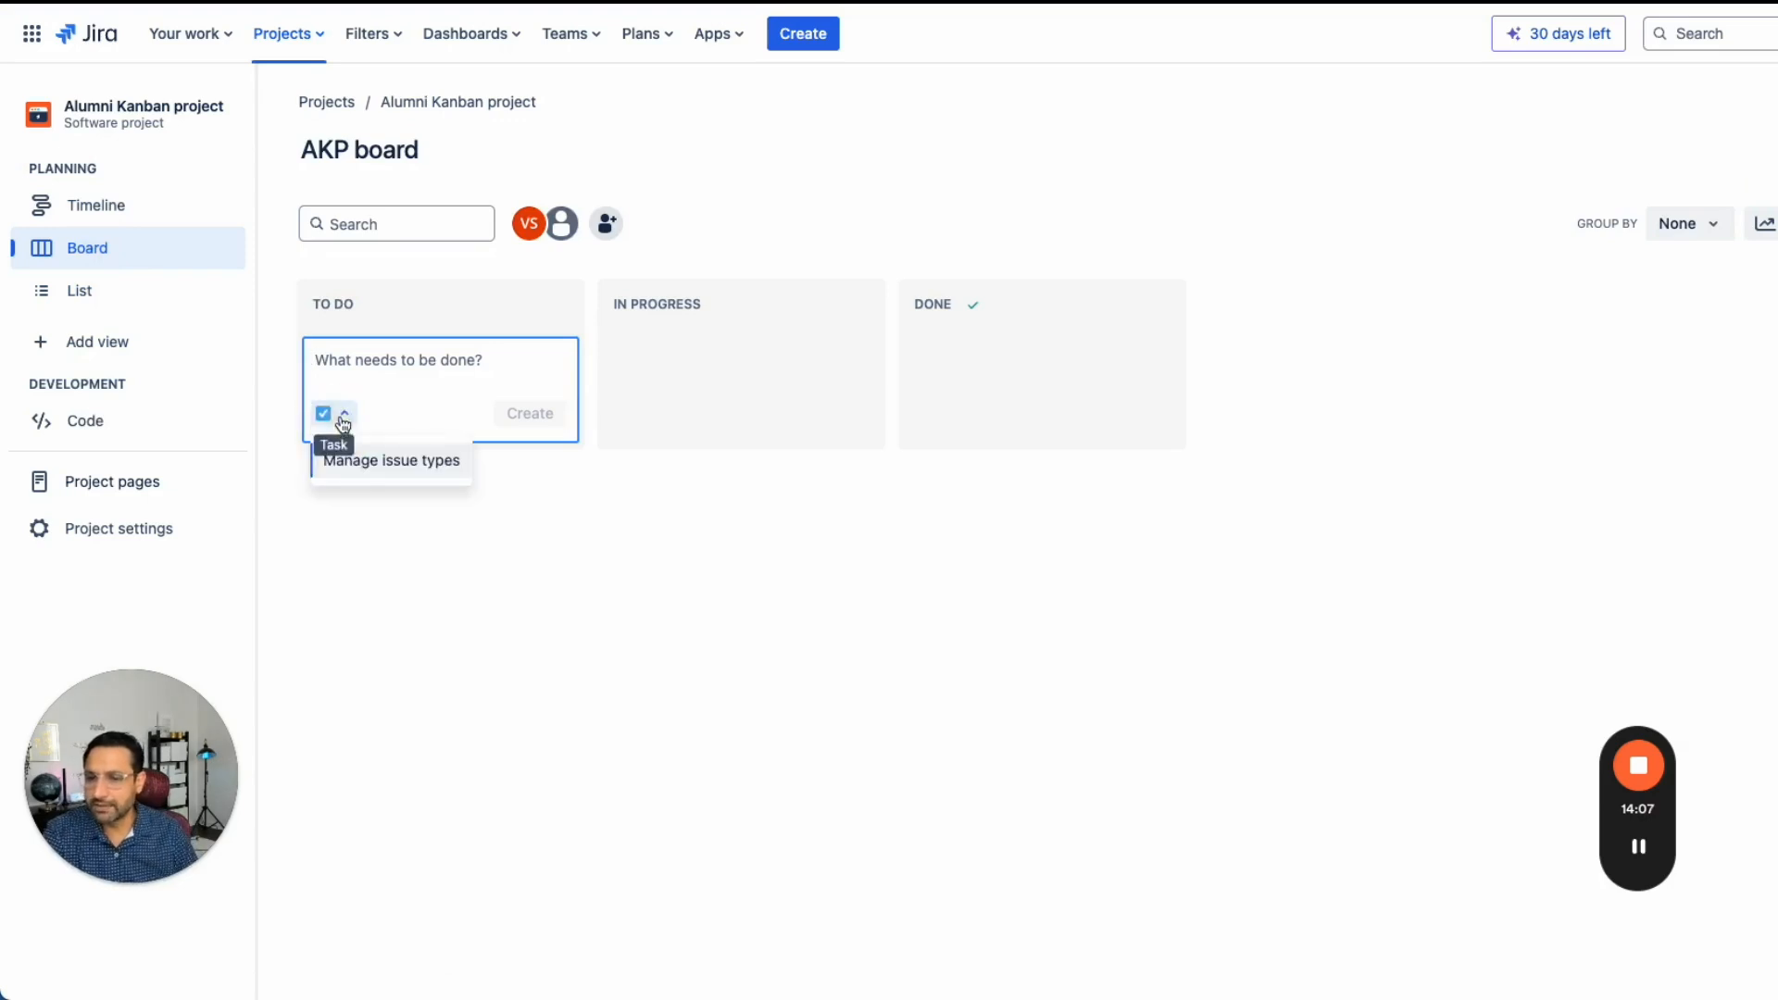
{"action": "left_click", "coordinate": [365, 464]}
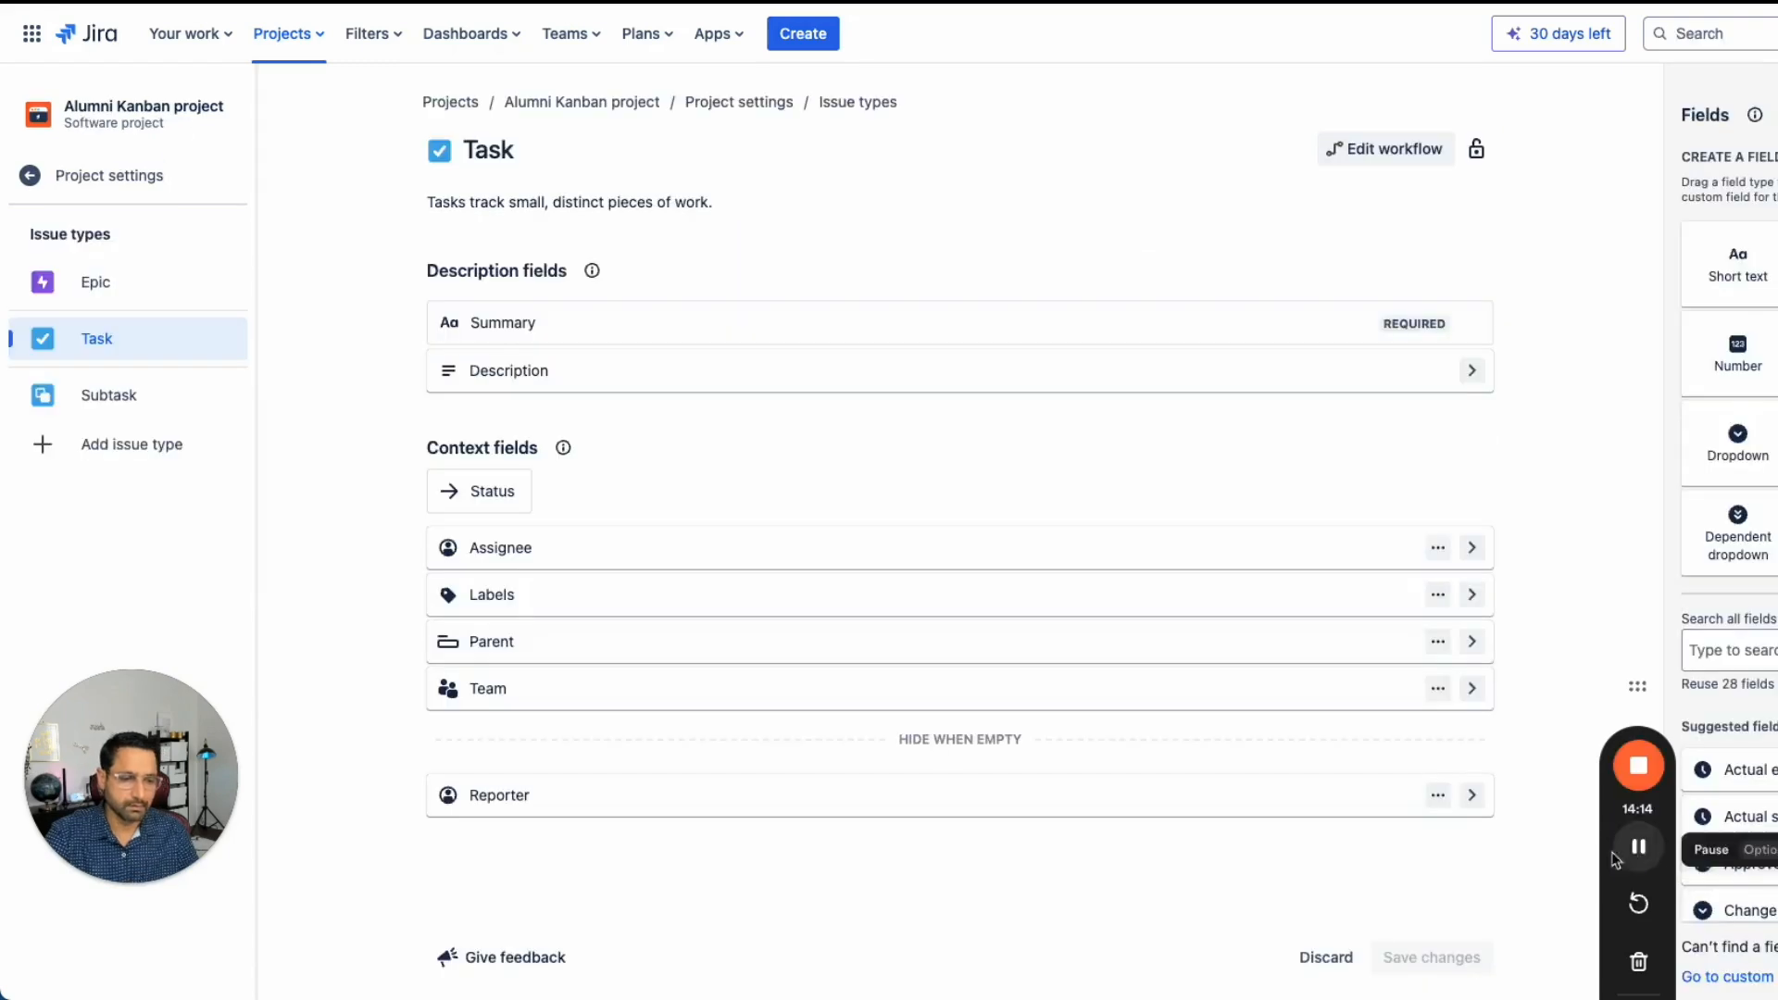
- Add the Story and Bug issue types to the project
{"action": "left_click", "coordinate": [123, 450]}
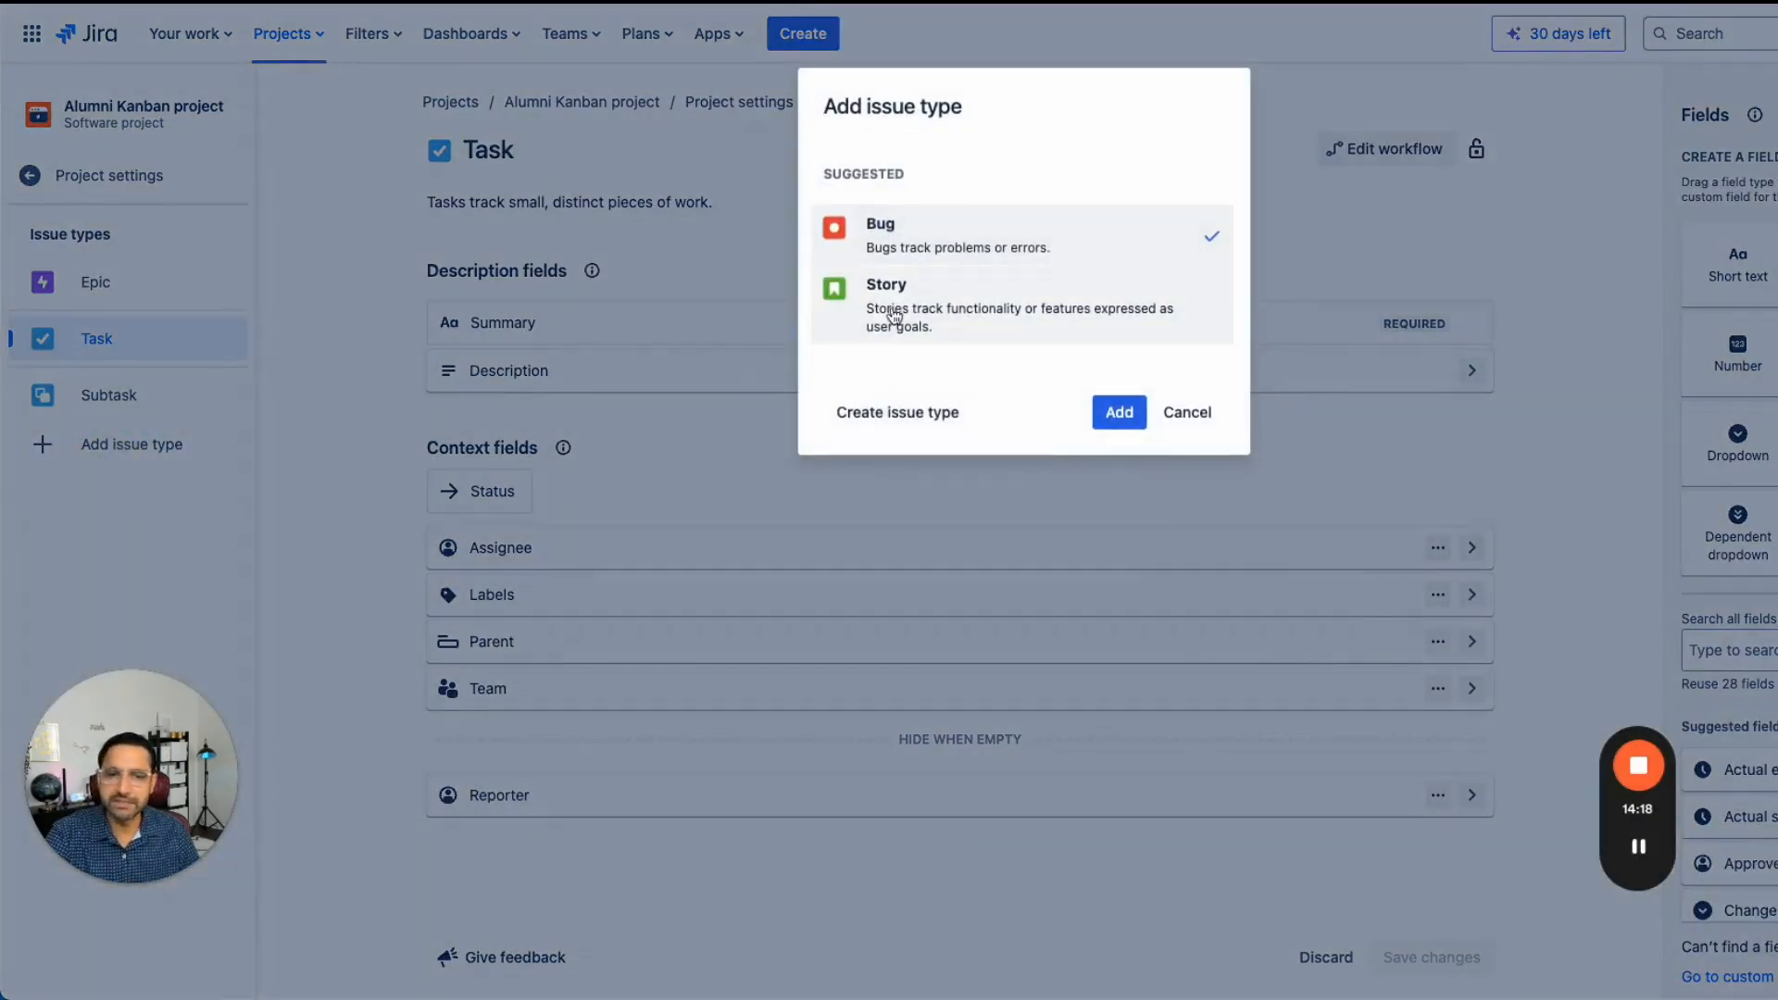
{"action": "left_click", "coordinate": [897, 309]}
{"action": "left_click", "coordinate": [912, 248]}
{"action": "left_click", "coordinate": [912, 305]}
{"action": "left_click", "coordinate": [1098, 427]}
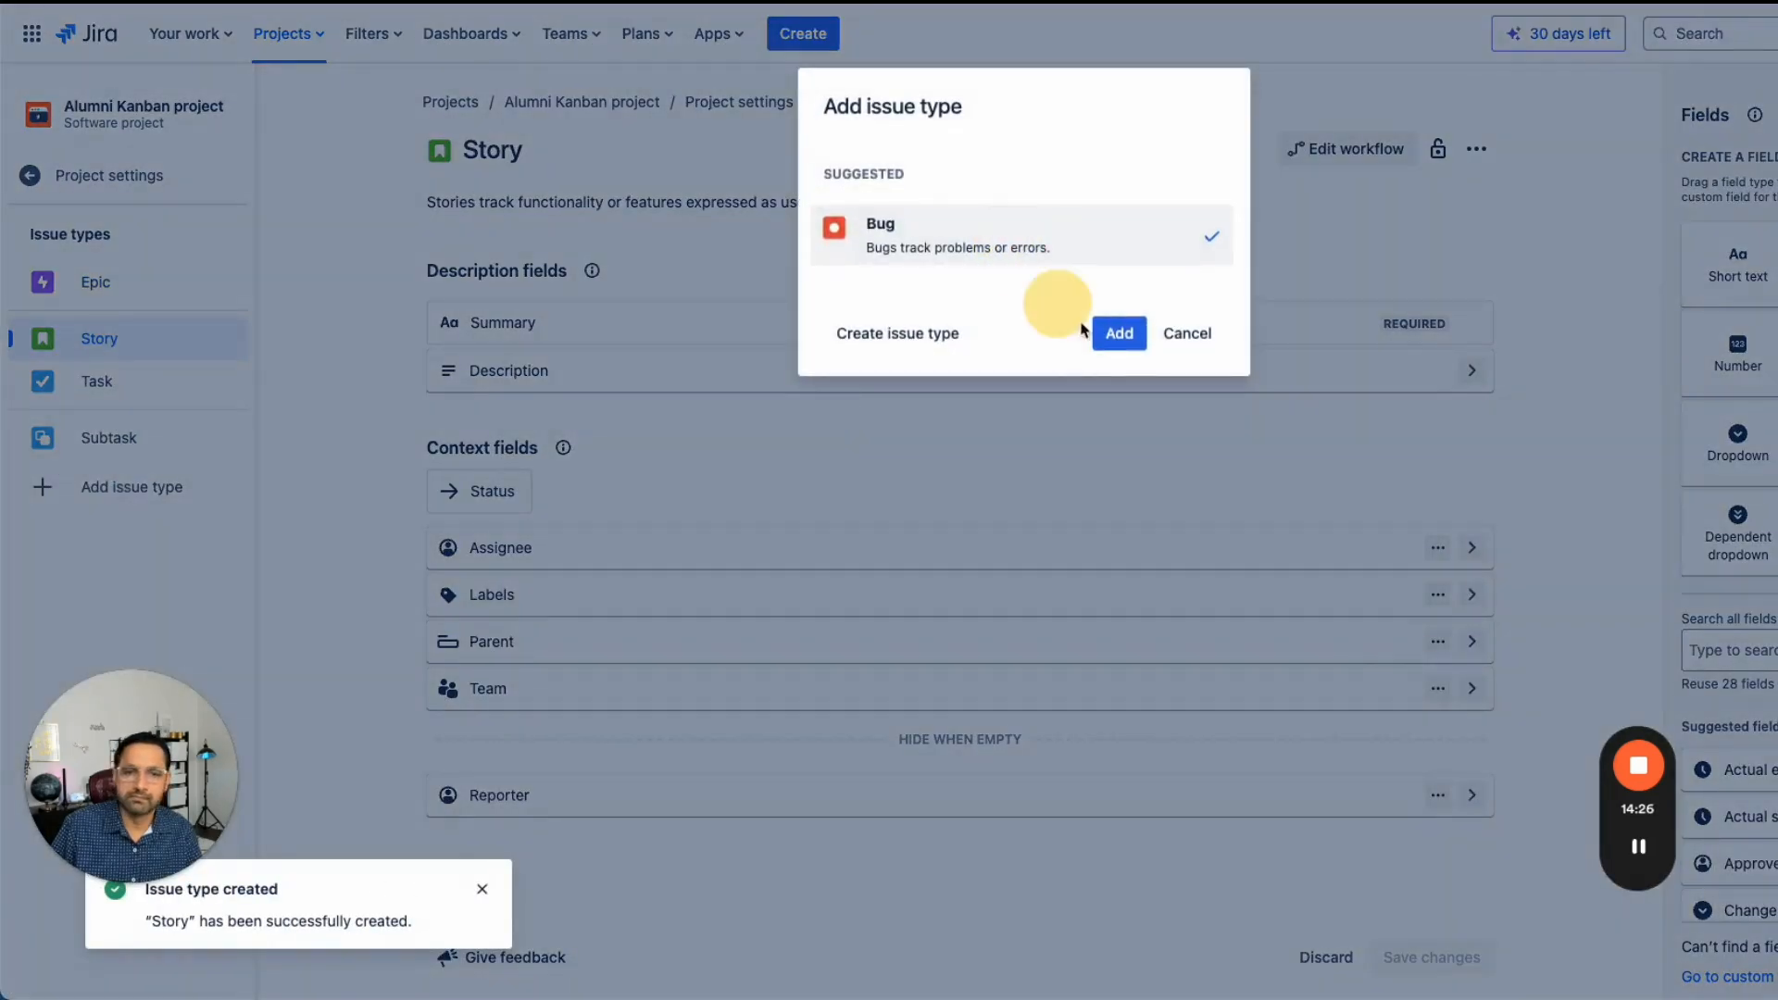
{"action": "left_click", "coordinate": [1116, 334]}
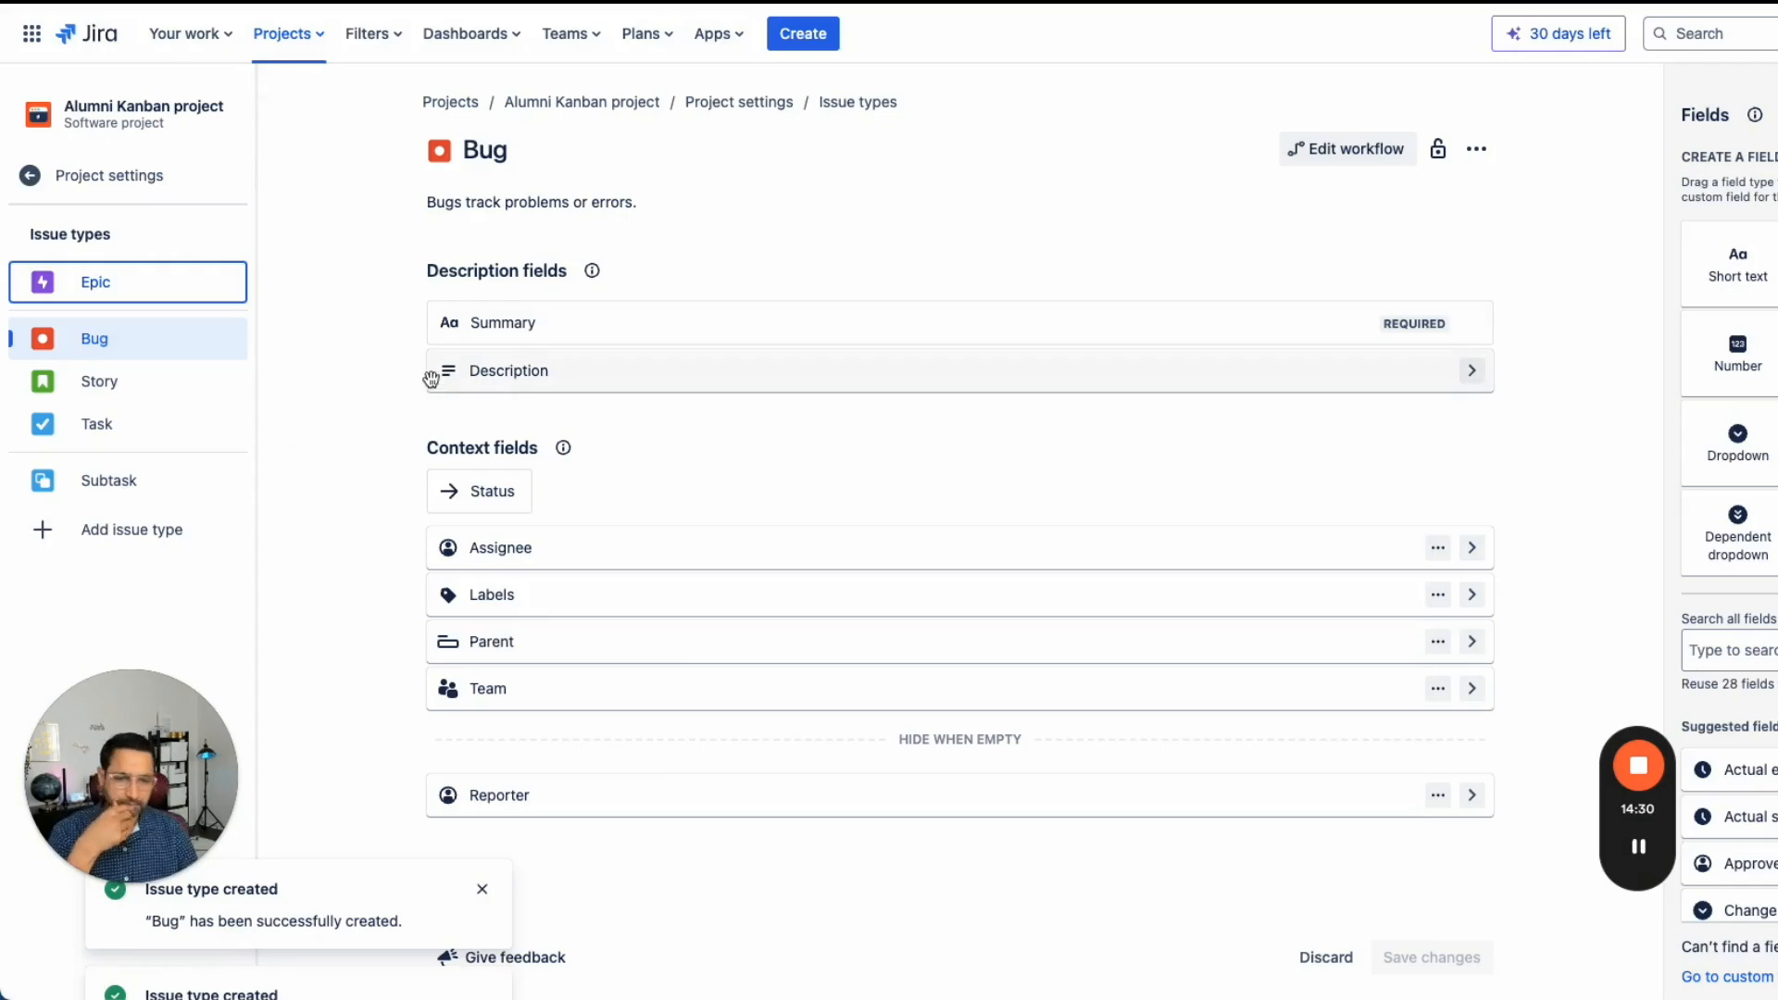
- Enable the Backlog feature in the project settings and return to the project
{"action": "left_click", "coordinate": [31, 176]}
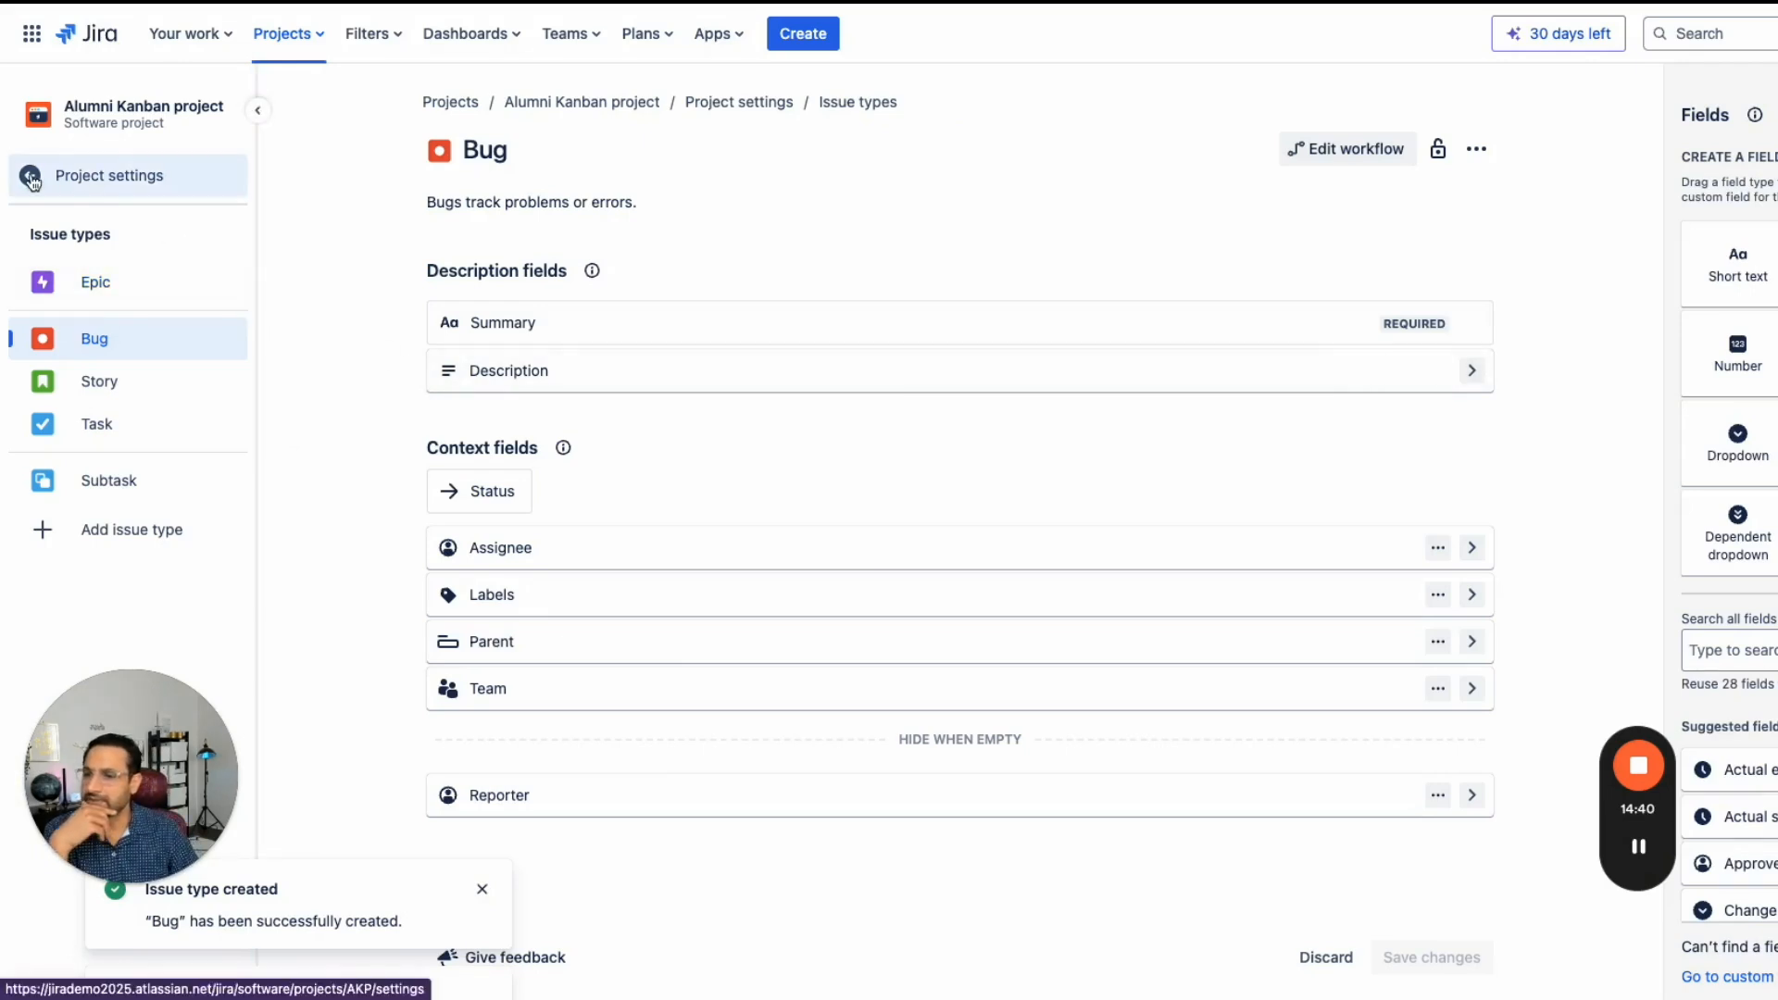
{"action": "left_click", "coordinate": [100, 454]}
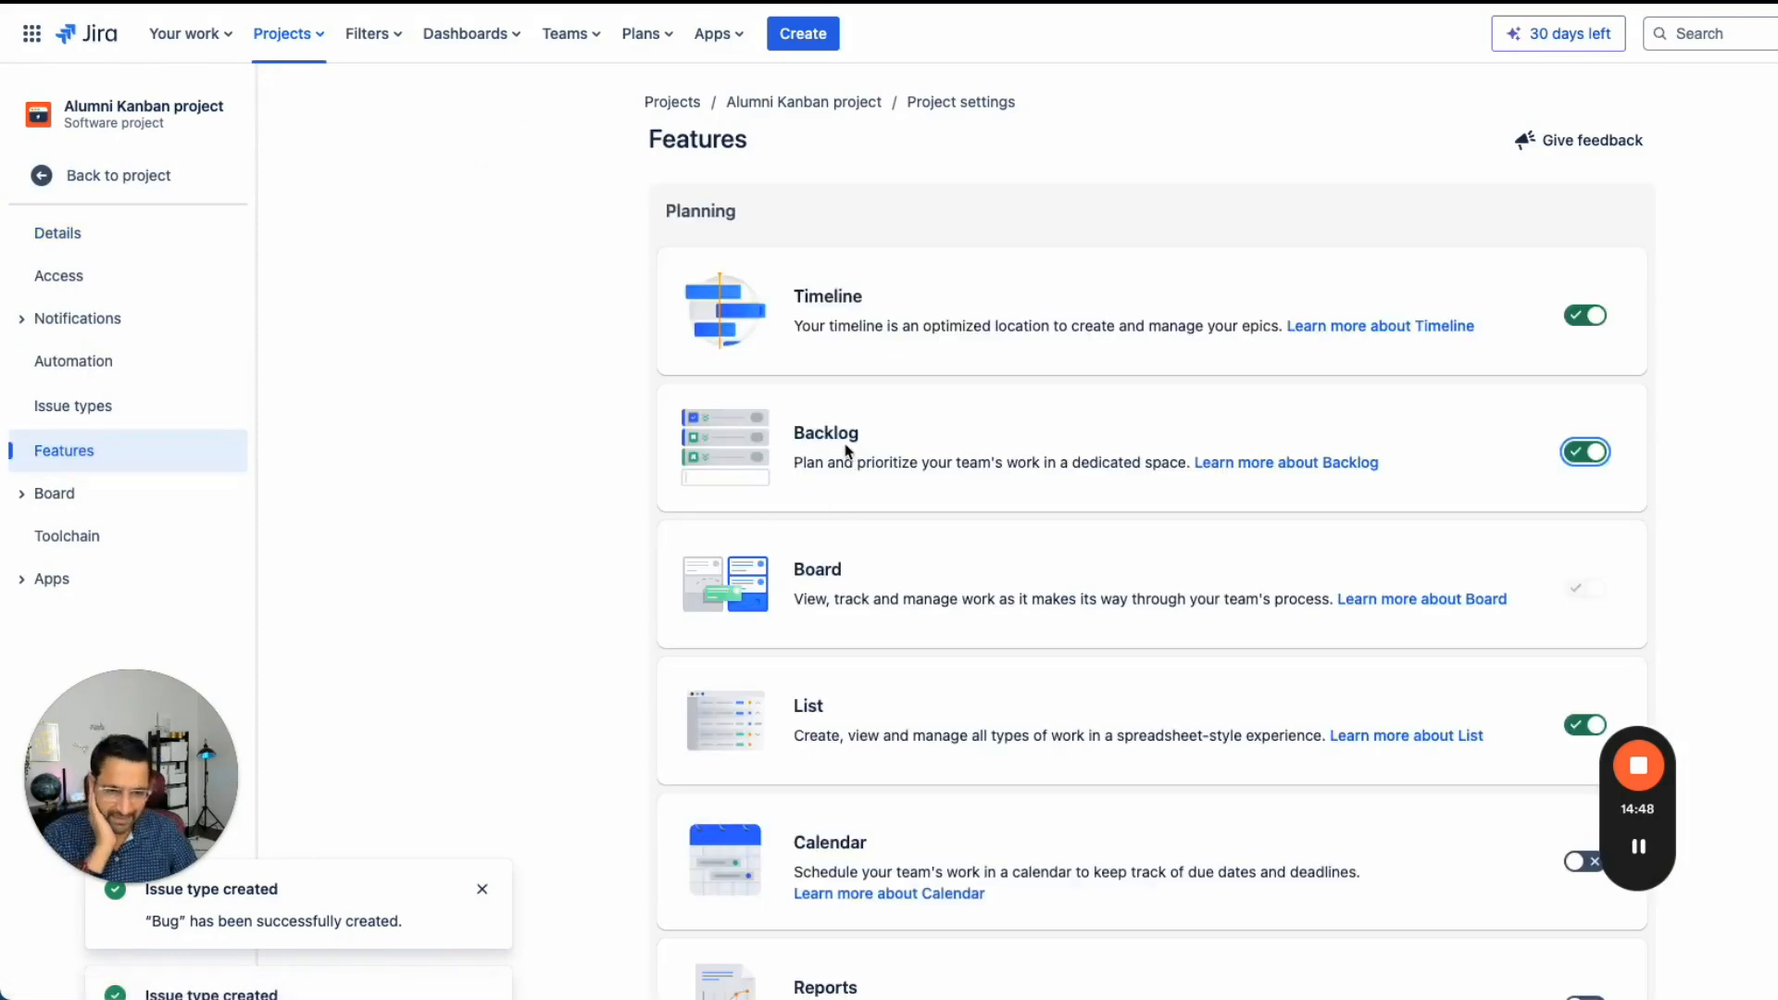
{"action": "scroll", "coordinate": [844, 452], "scroll_direction": "down", "scroll_amount": 5}
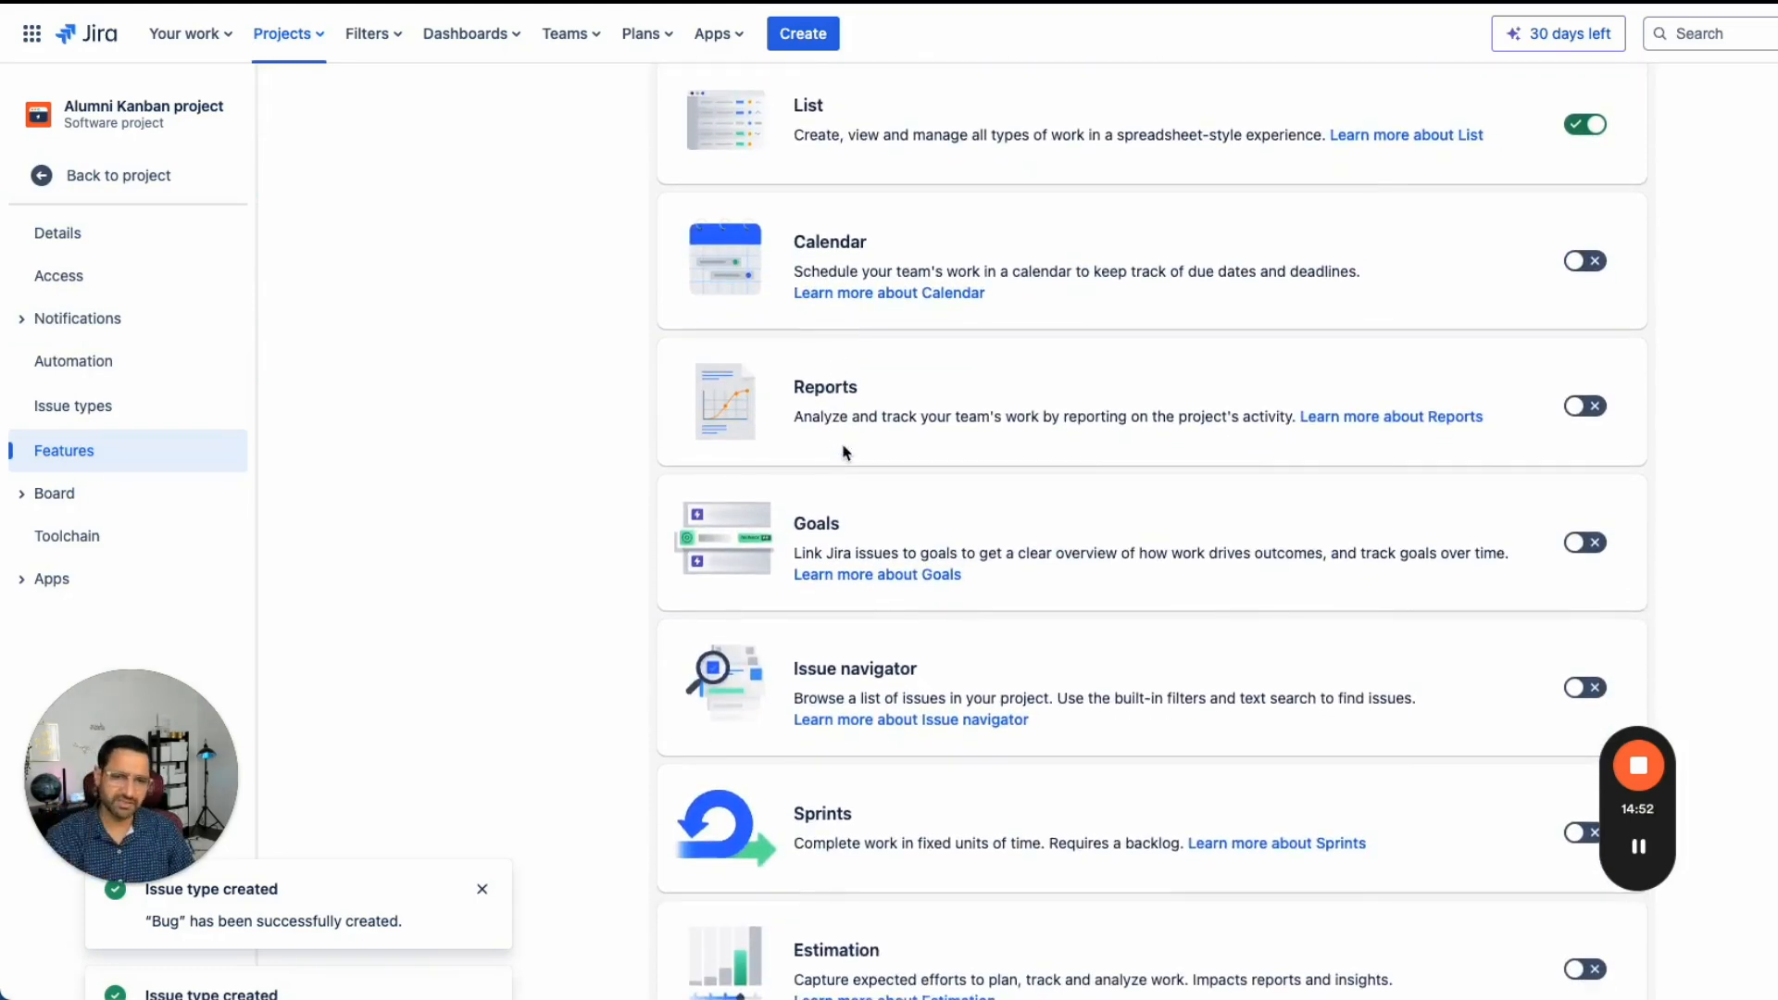
{"action": "scroll", "coordinate": [845, 452], "scroll_direction": "up", "scroll_amount": 2}
{"action": "scroll", "coordinate": [845, 452], "scroll_direction": "up", "scroll_amount": 5}
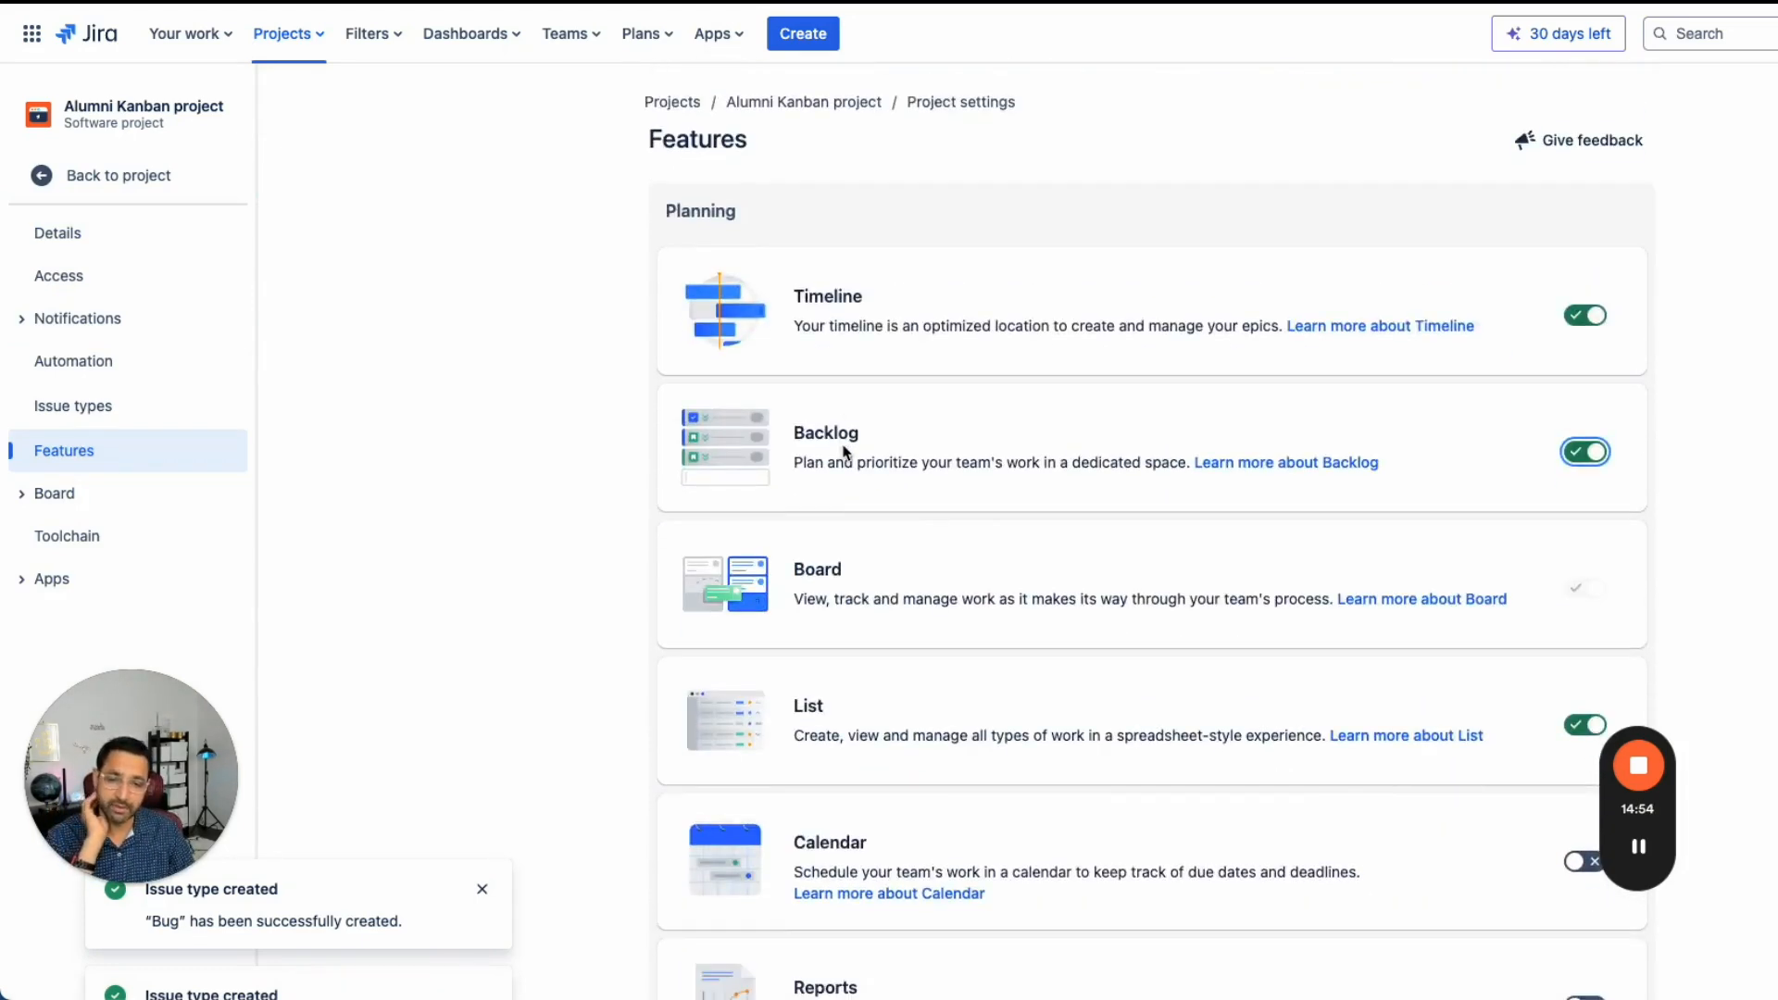
{"action": "scroll", "coordinate": [844, 452], "scroll_direction": "down", "scroll_amount": 8}
{"action": "scroll", "coordinate": [844, 448], "scroll_direction": "up", "scroll_amount": 8}
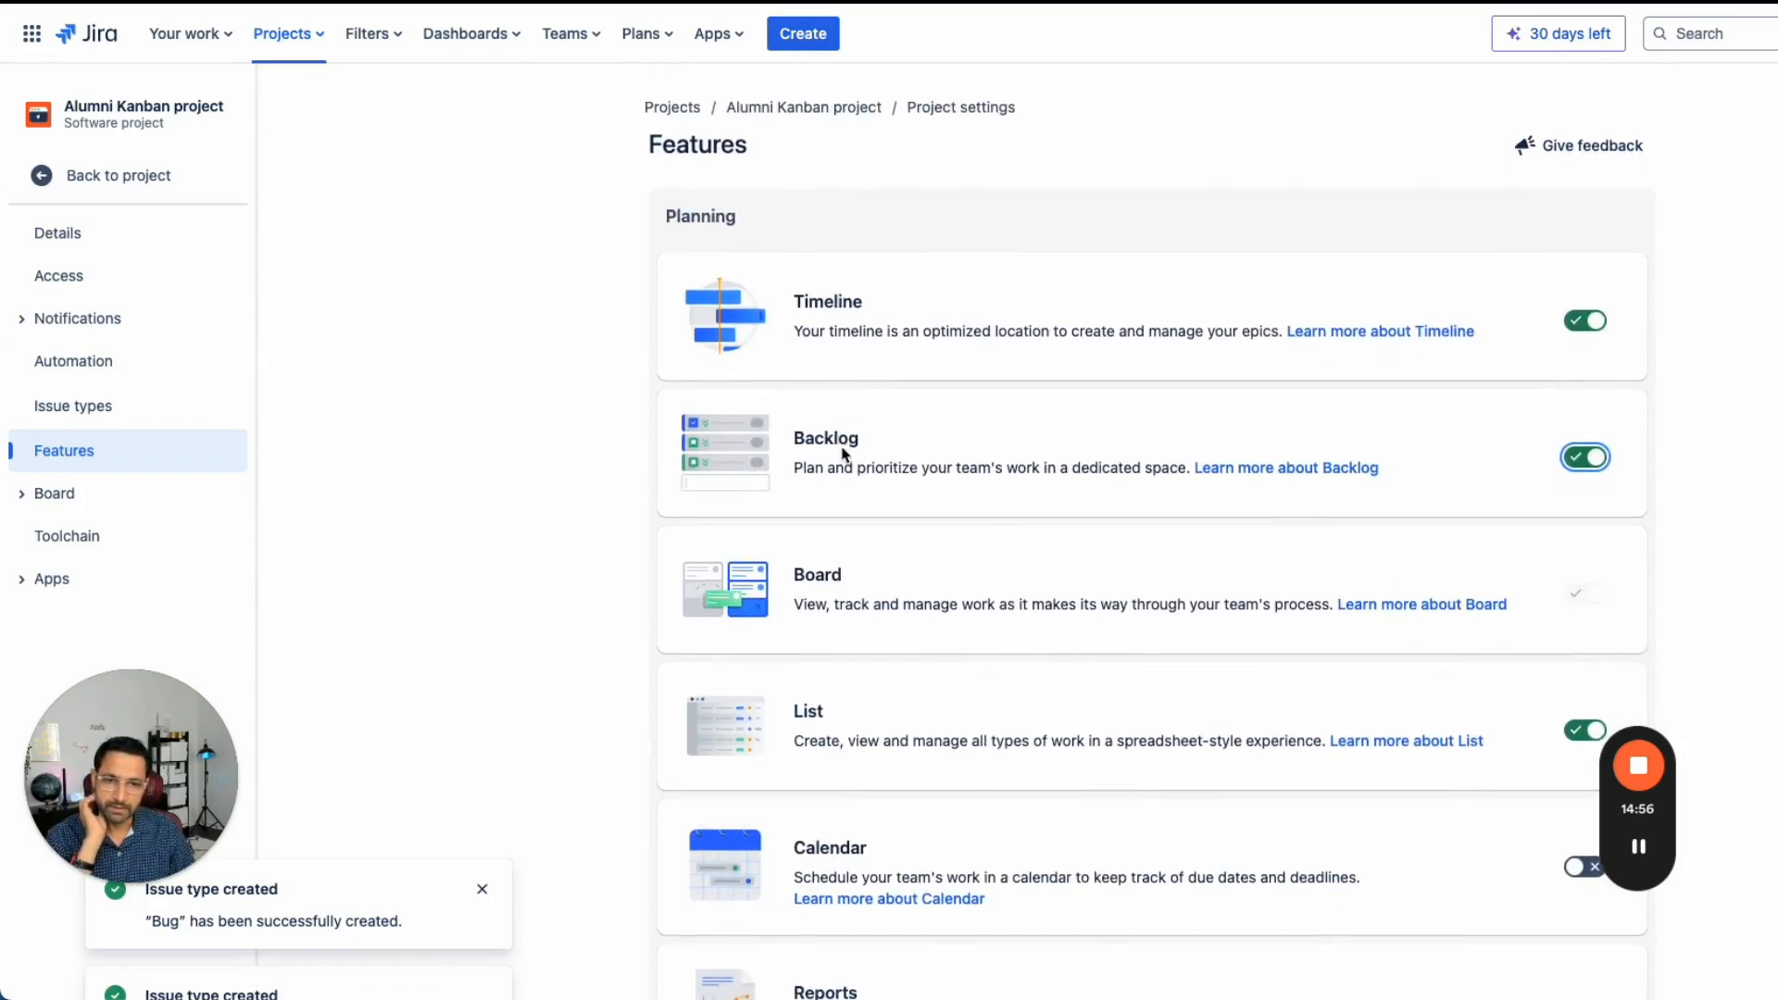
{"action": "left_click", "coordinate": [42, 175]}
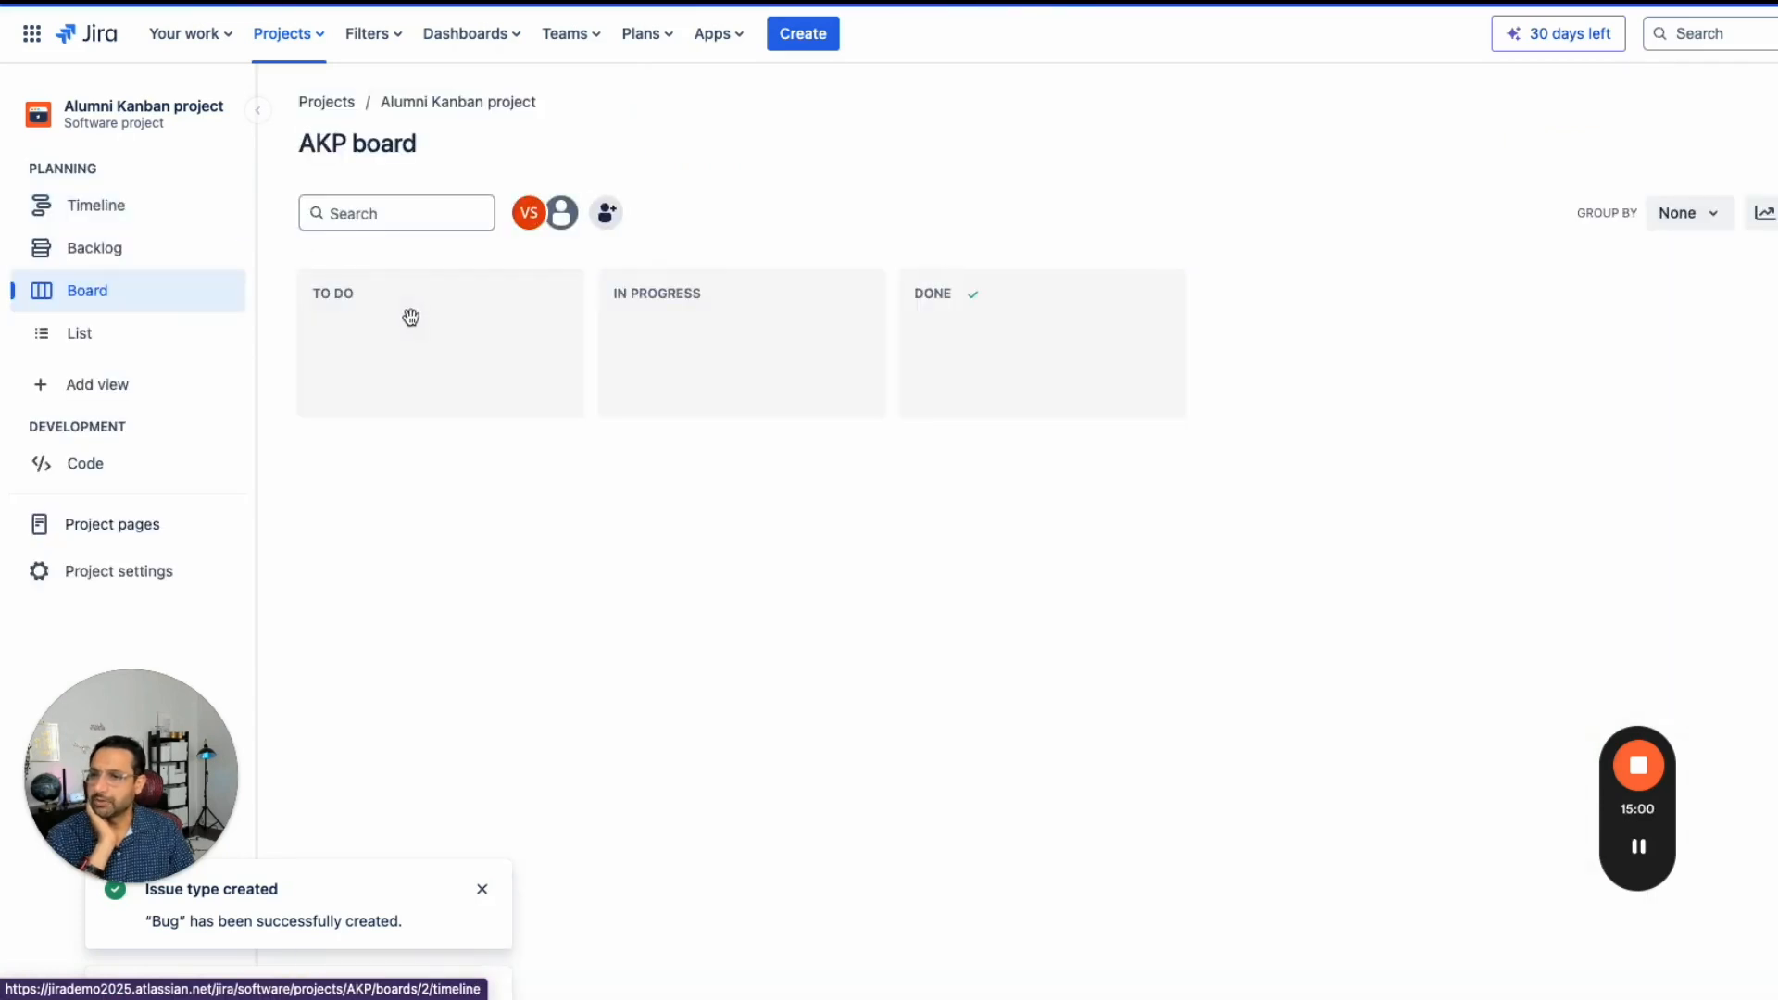
- Create the epics Authentication, Homescreen and Create account and profile on the project timeline
{"action": "left_click", "coordinate": [88, 293]}
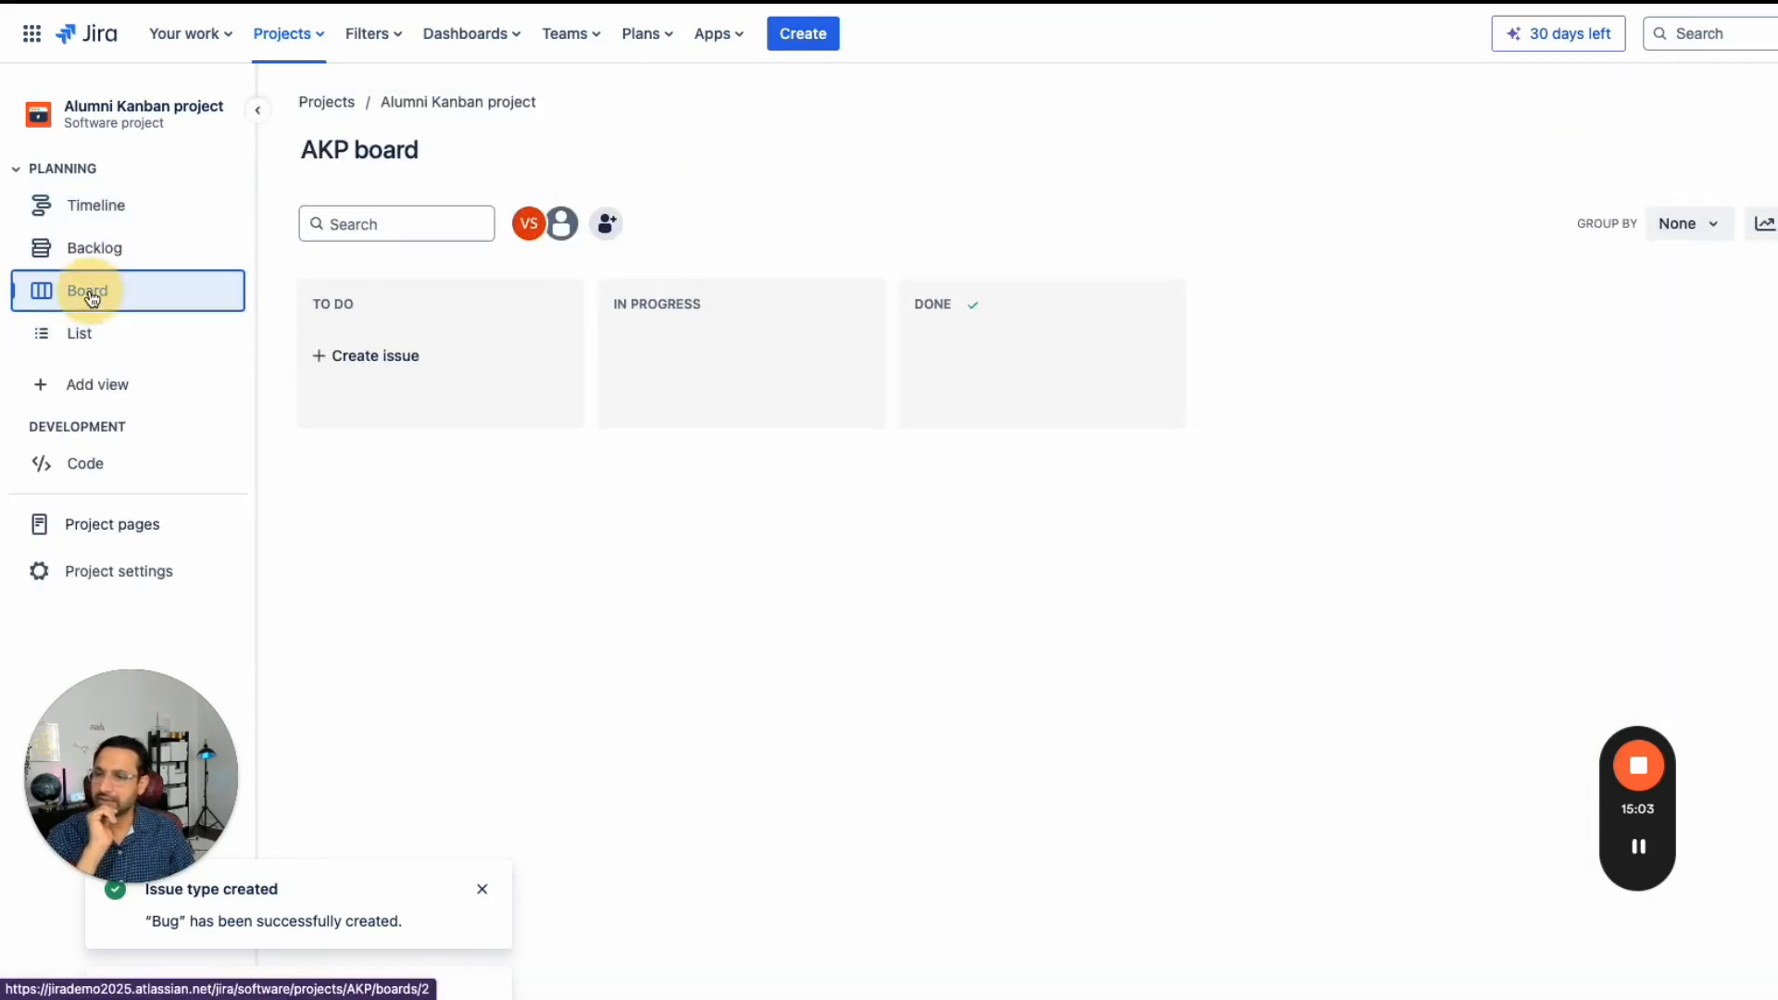
{"action": "left_click", "coordinate": [92, 263]}
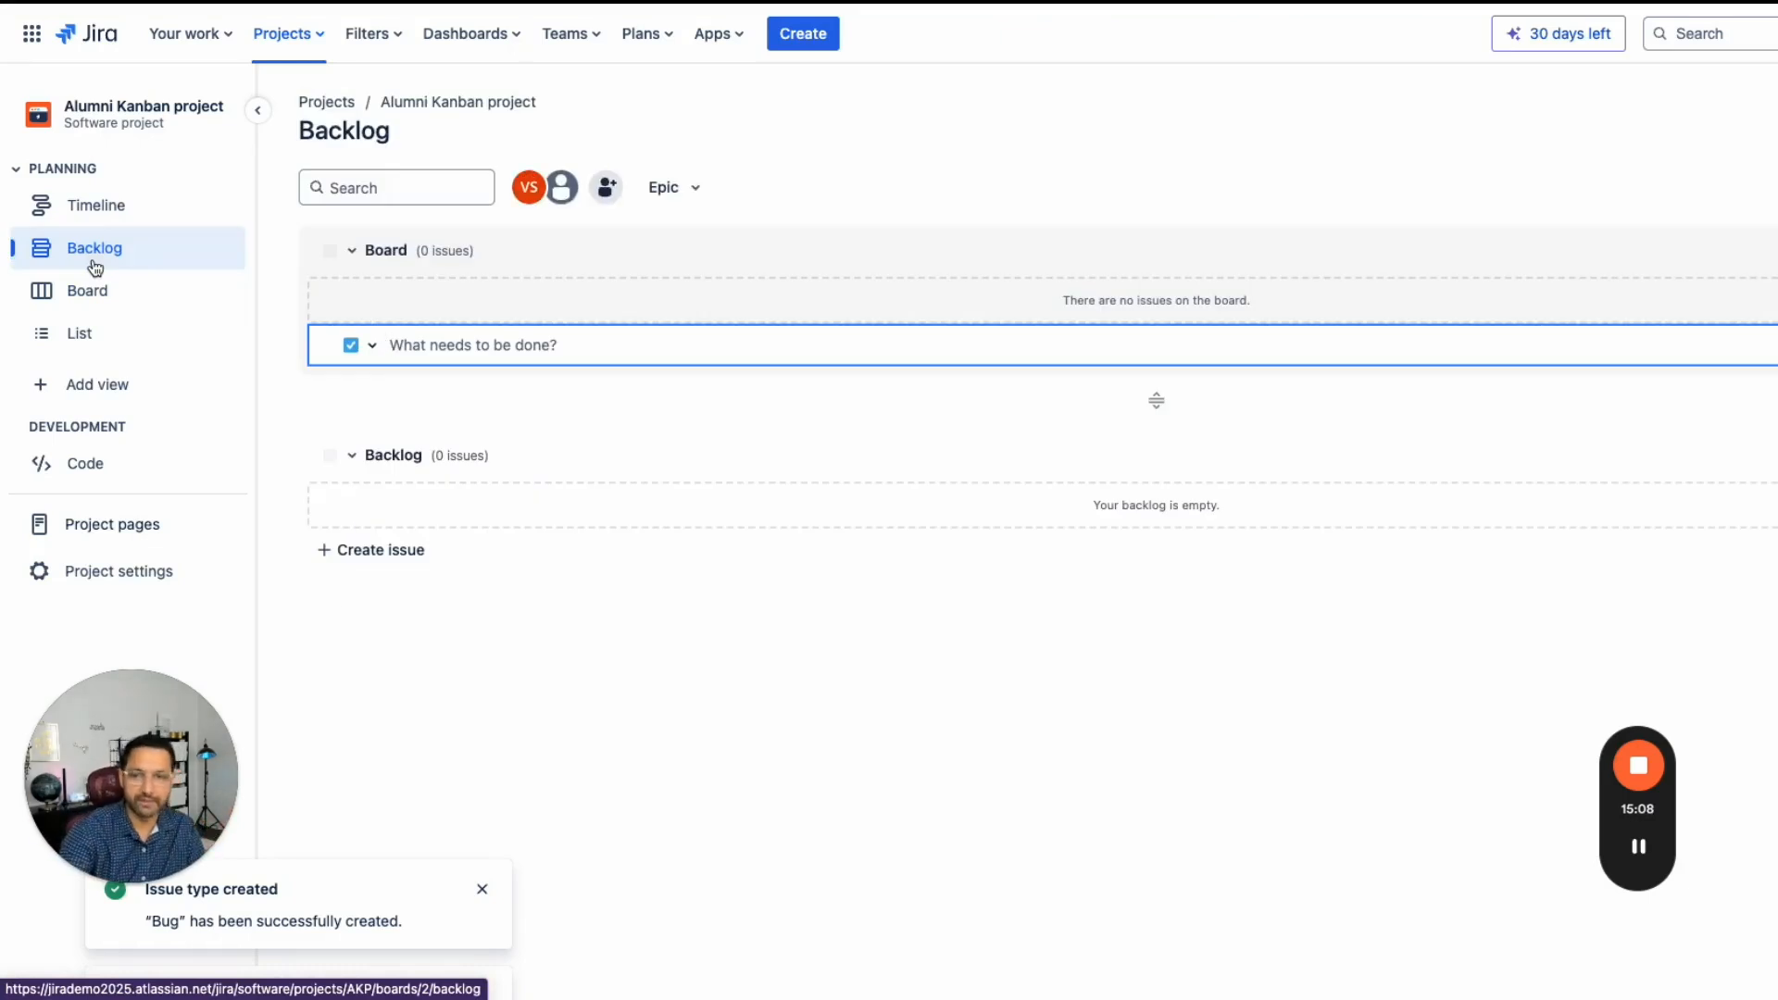
{"action": "left_click", "coordinate": [97, 209]}
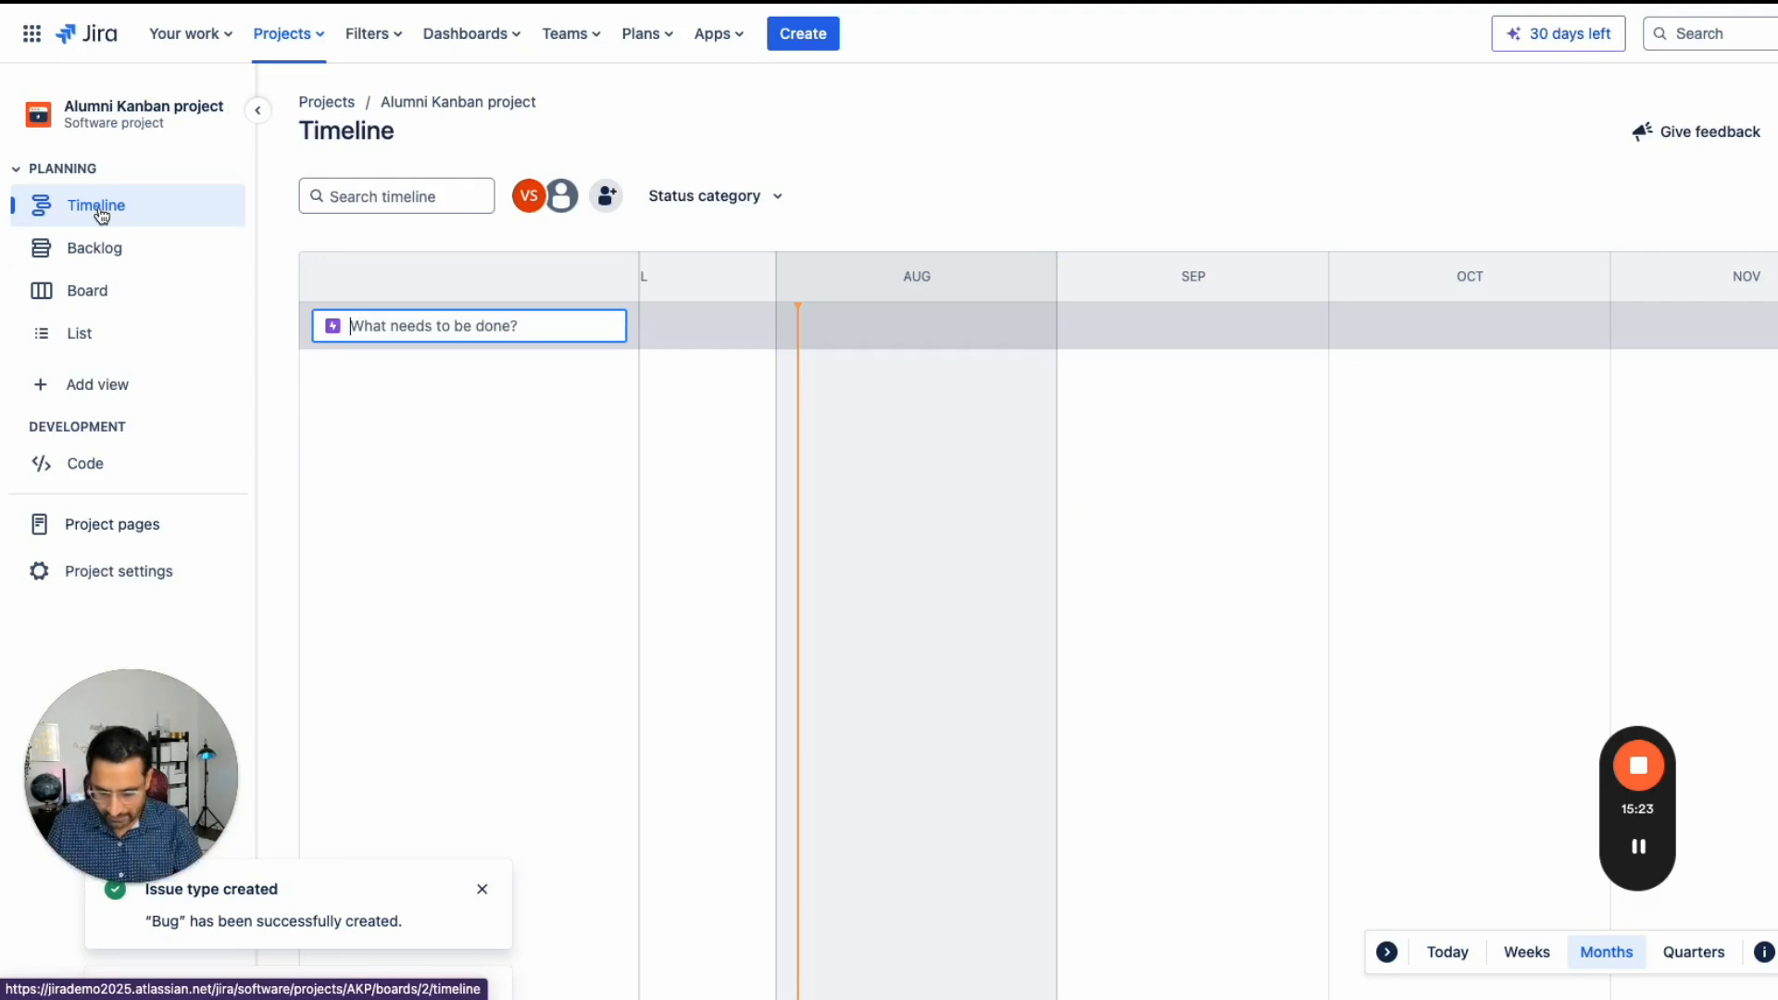
{"action": "type", "text": "Authentication"}
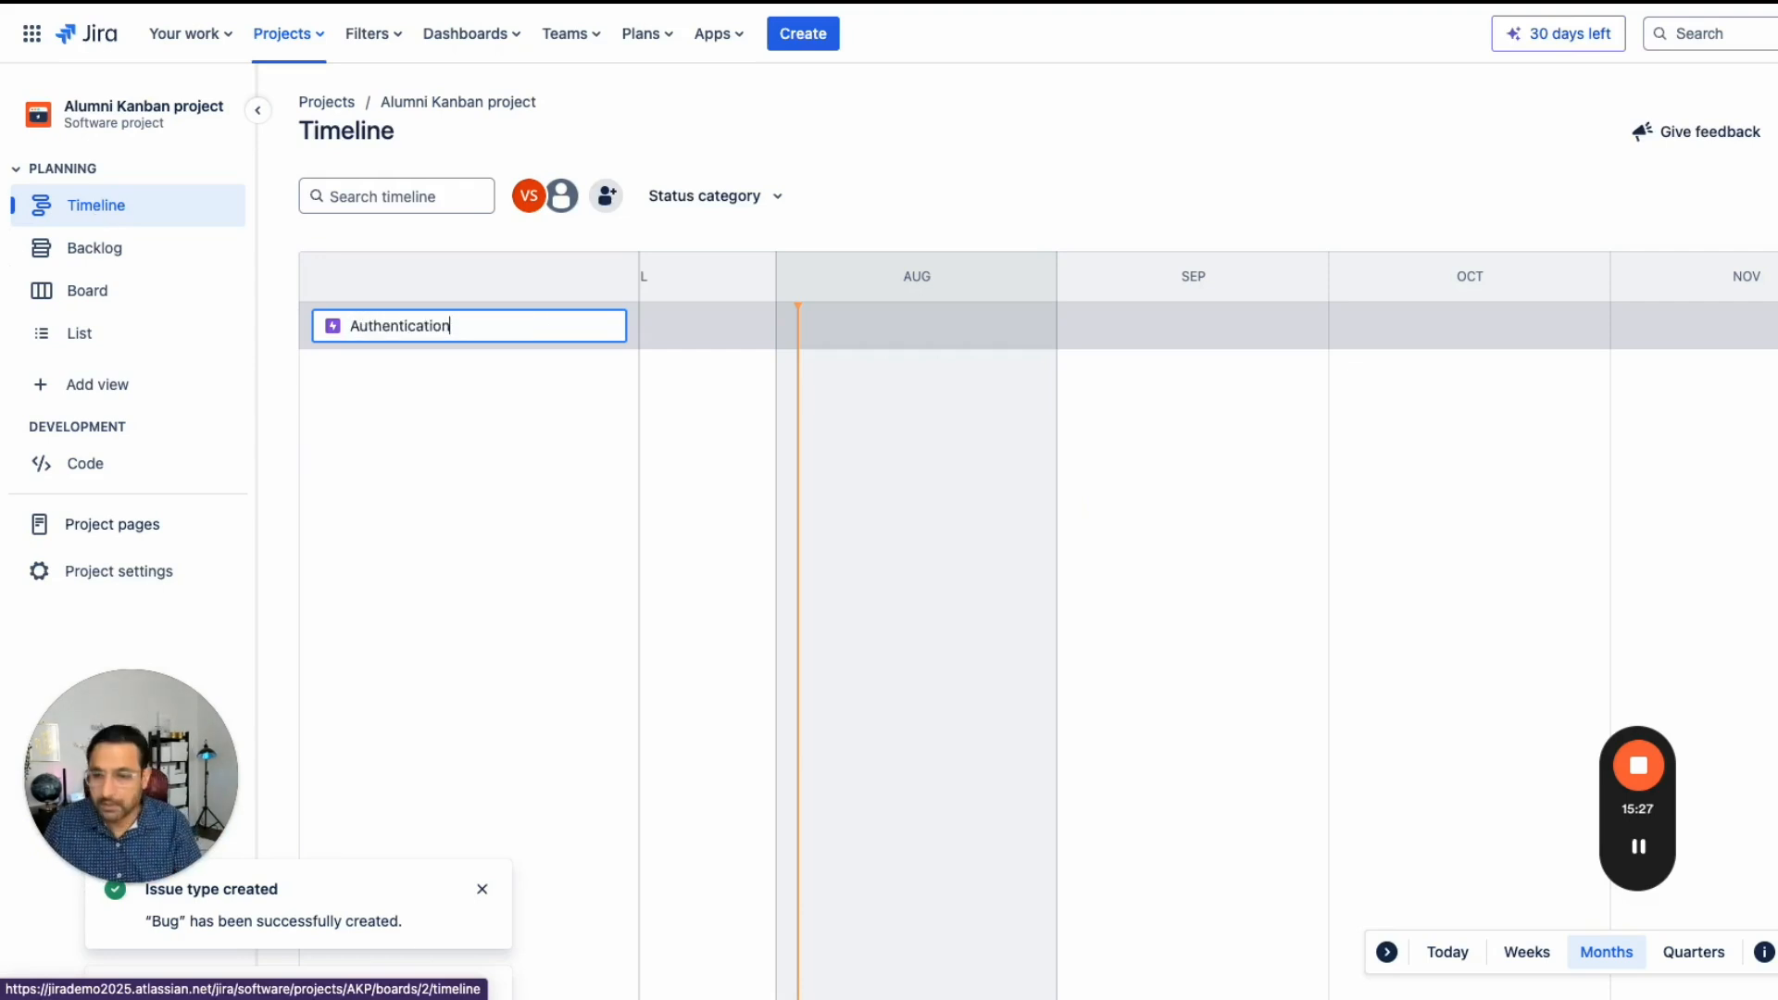
{"action": "key", "text": "Return"}
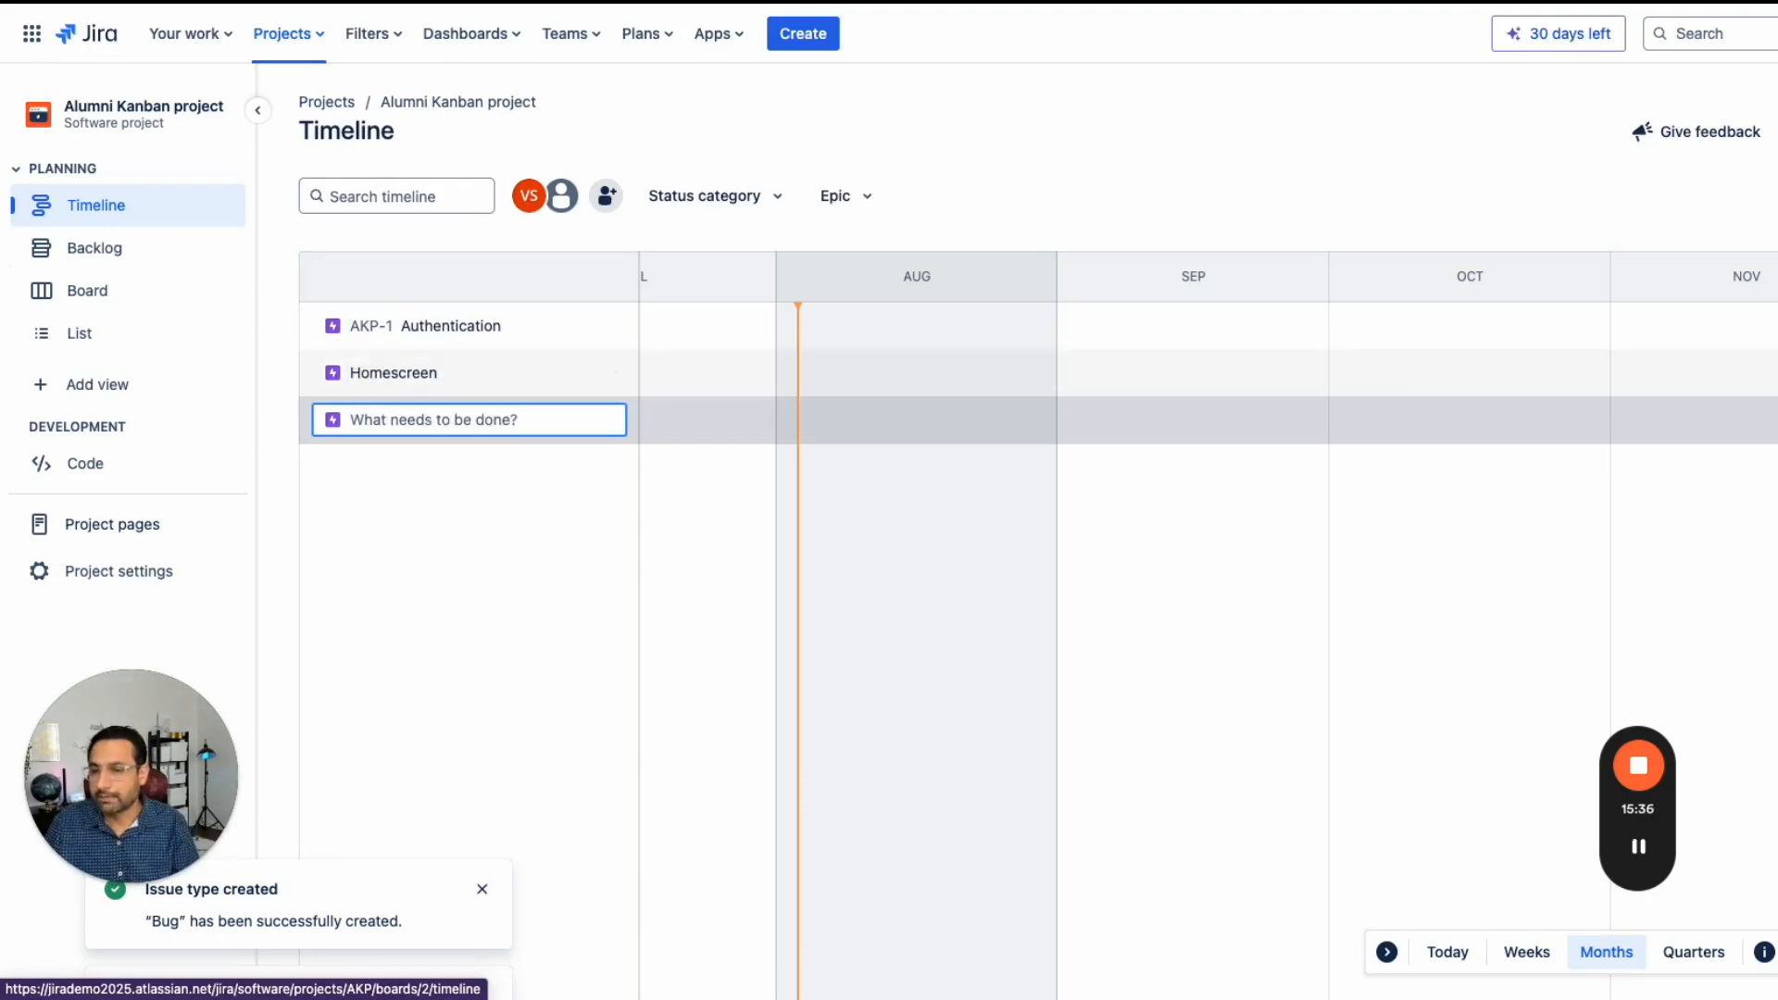
{"action": "type", "text": "Create"}
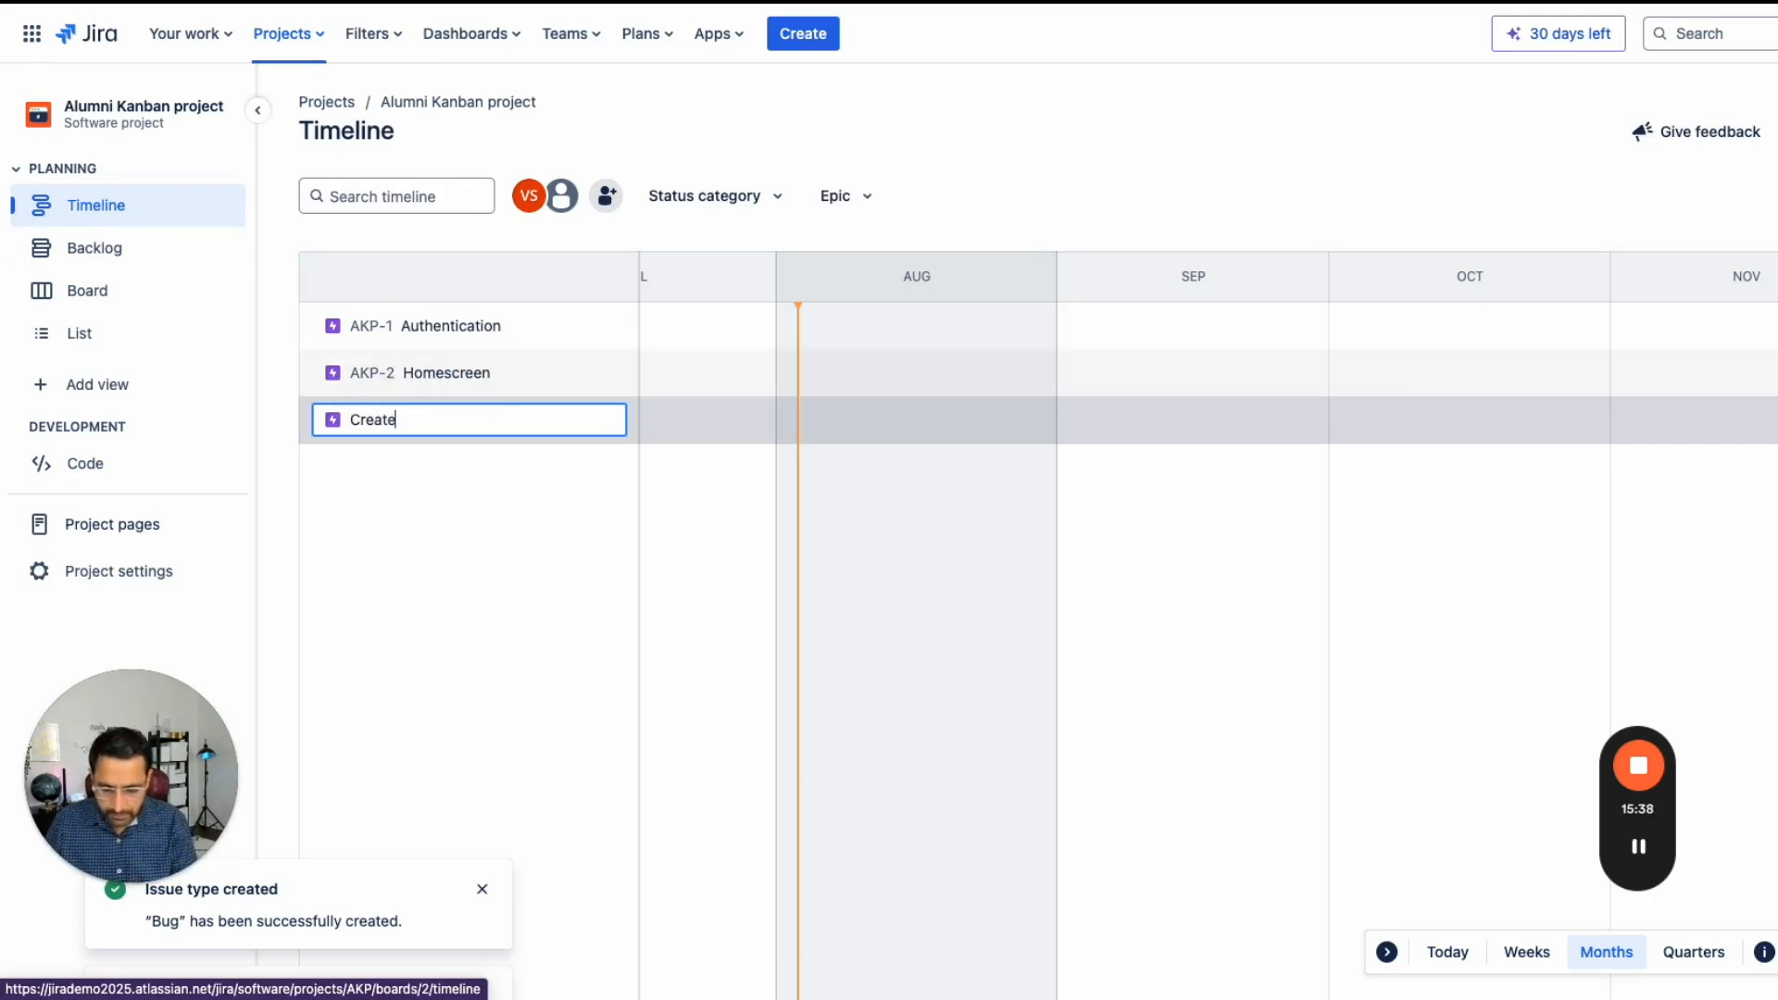
{"action": "type", "text": " college"}
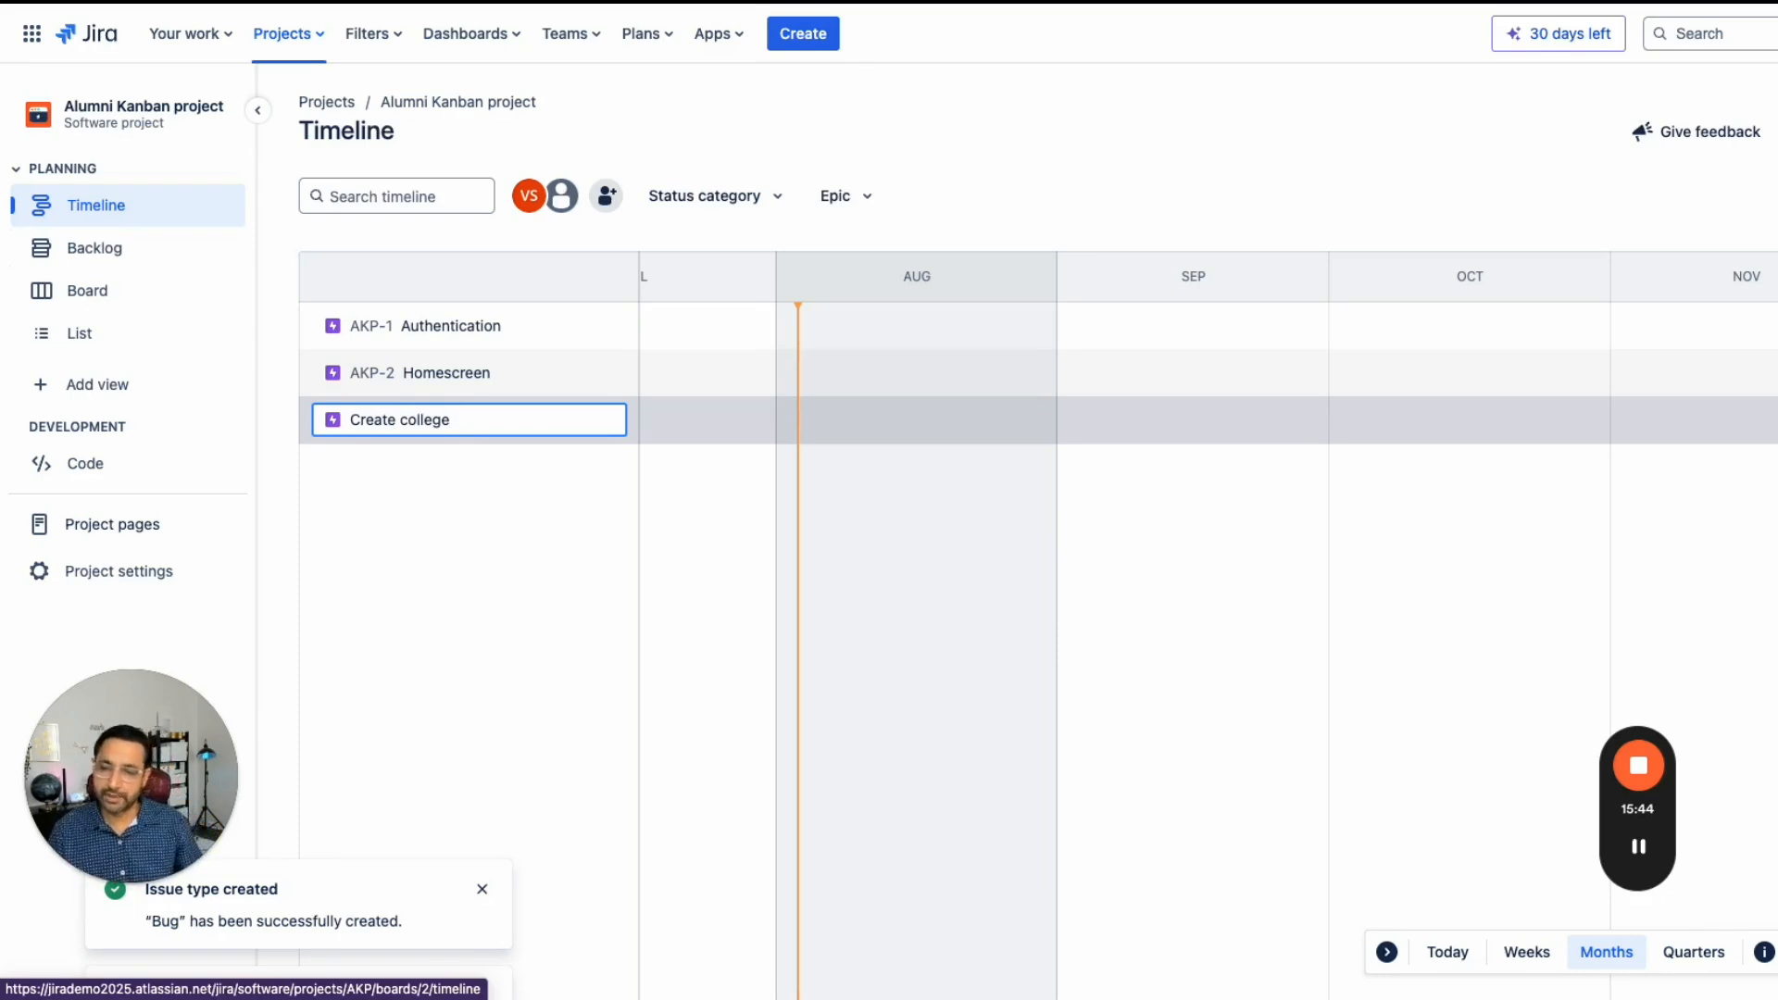
{"action": "key", "text": "BackSpace"}
{"action": "key", "text": "BackSpace"}
{"action": "key", "text": "BackSpace"}
{"action": "key", "text": "BackSpace"}
{"action": "key", "text": "BackSpace"}
{"action": "key", "text": "BackSpace"}
{"action": "key", "text": "BackSpace"}
{"action": "key", "text": "BackSpace"}
{"action": "key", "text": "BackSpace"}
{"action": "key", "text": "BackSpace"}
{"action": "type", "text": "te account and profile"}
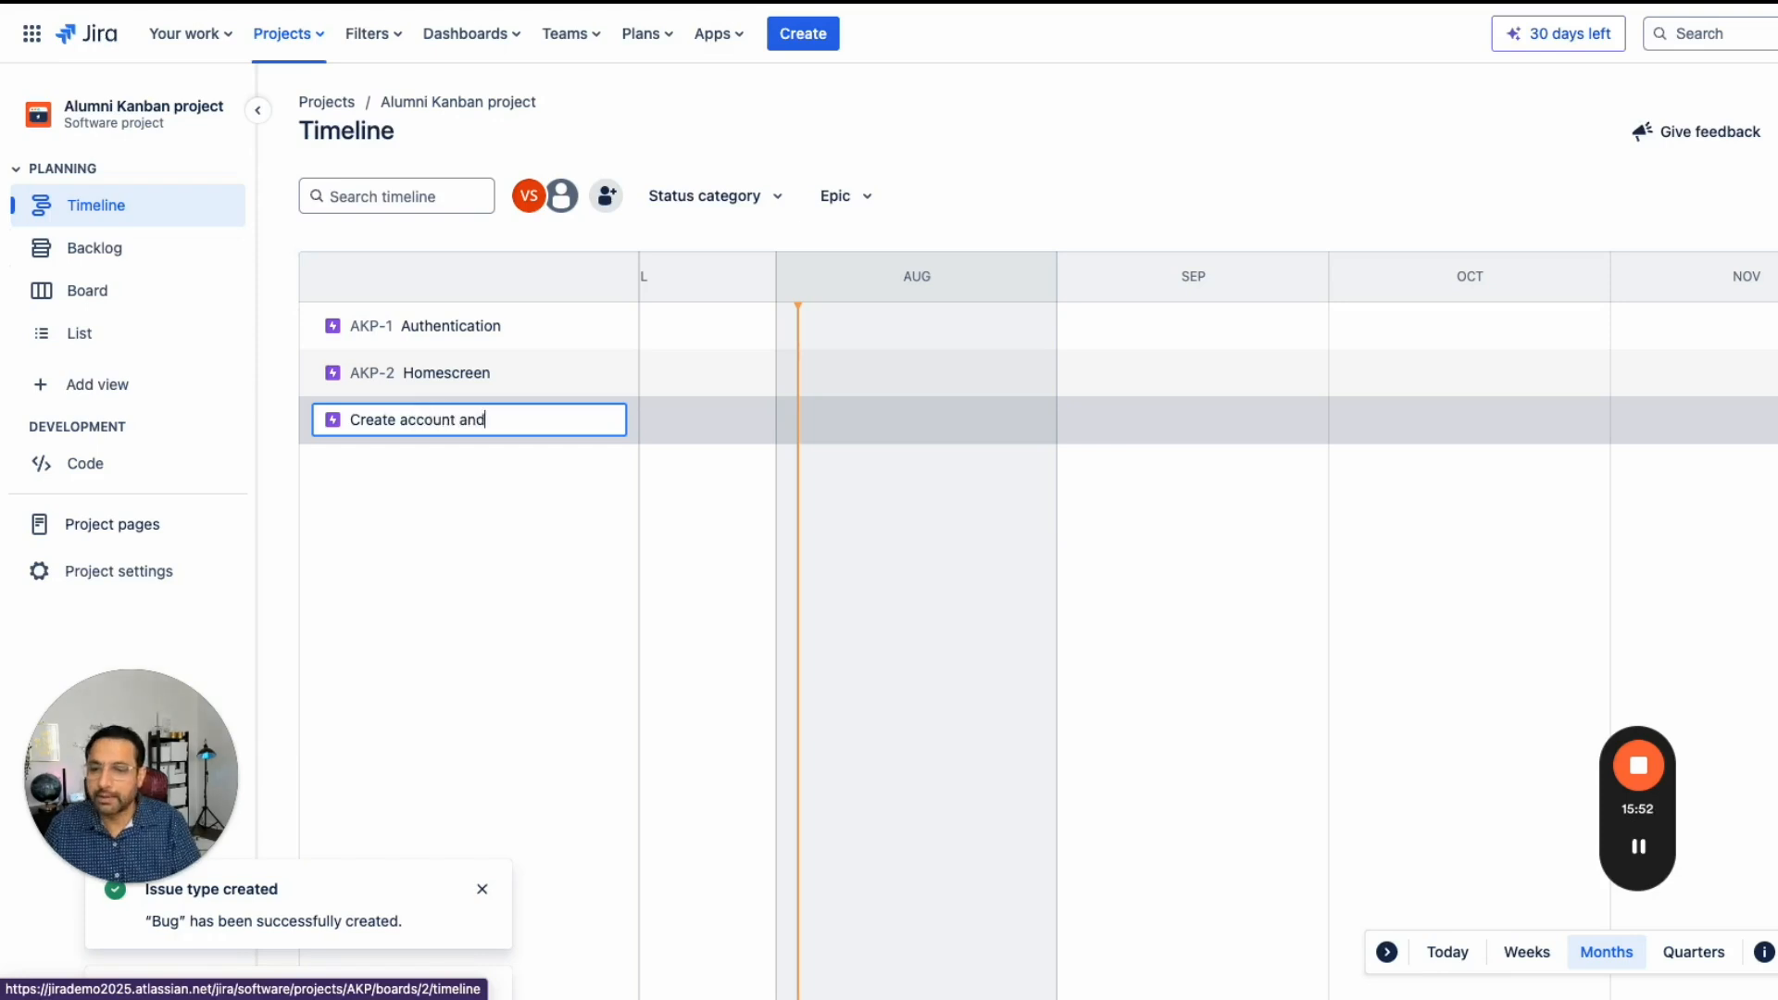
{"action": "key", "text": "Return"}
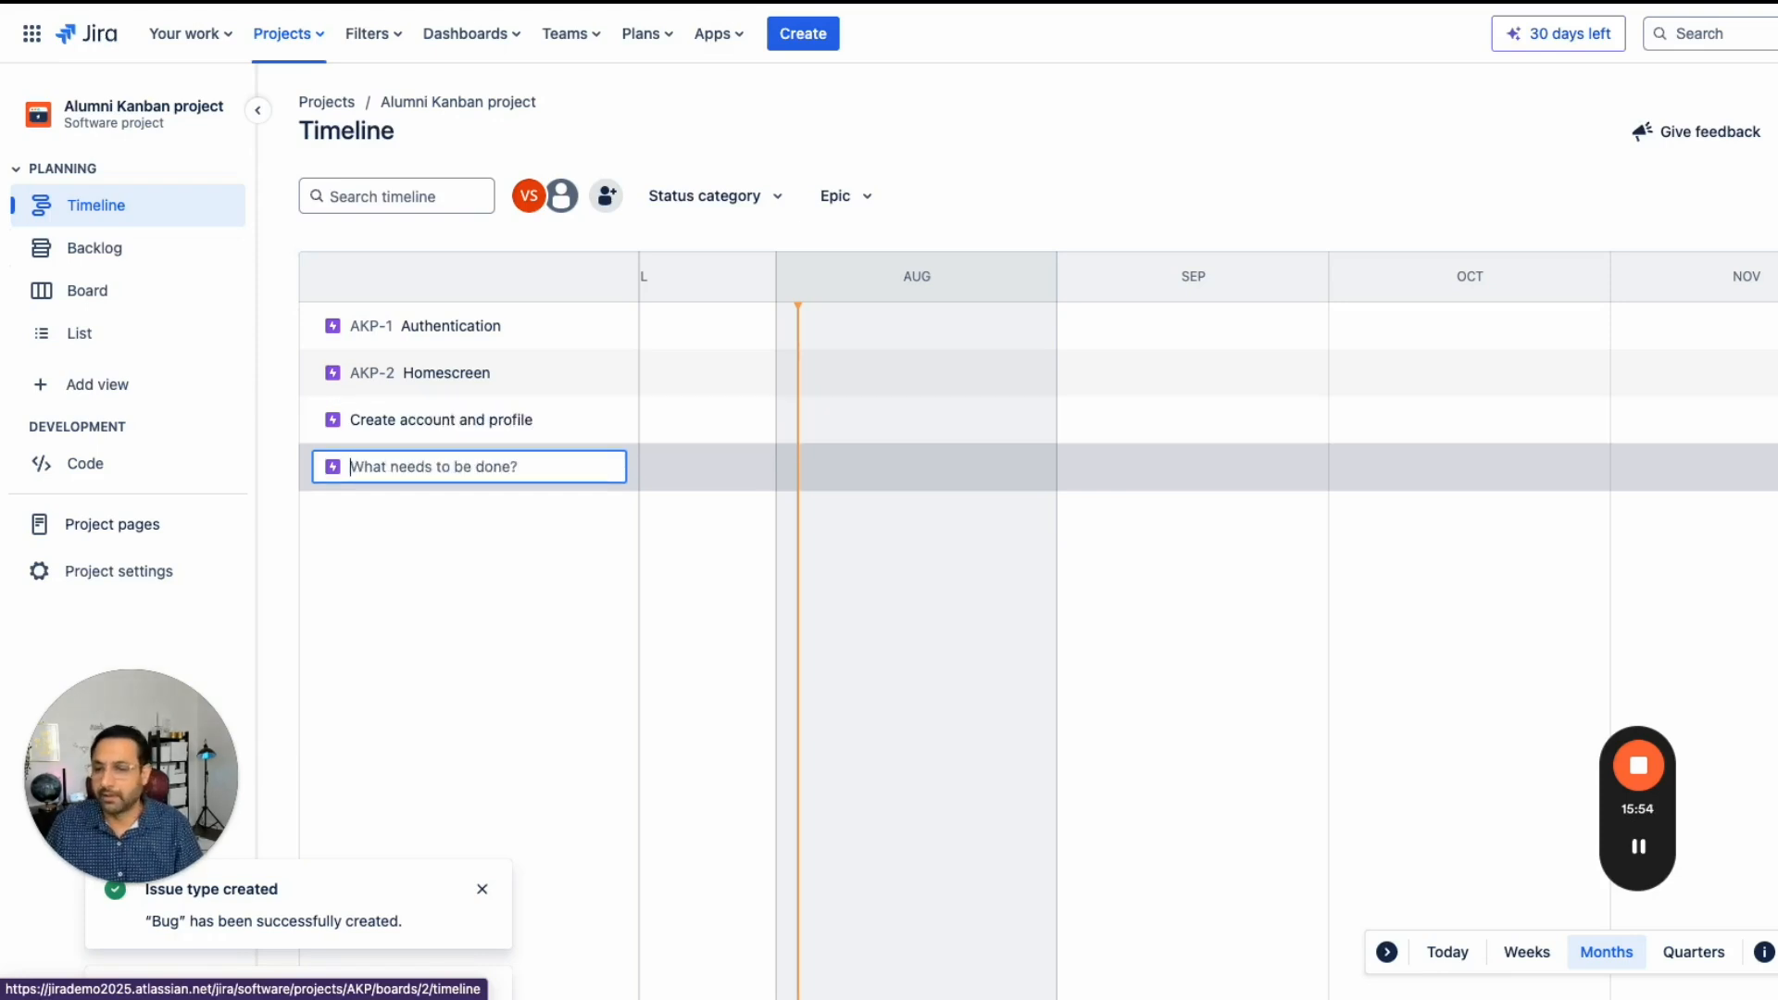
- Add the child issues Login and Forget password under the Authentication epic
{"action": "left_click", "coordinate": [451, 331]}
{"action": "left_click", "coordinate": [619, 327]}
{"action": "left_click", "coordinate": [450, 373]}
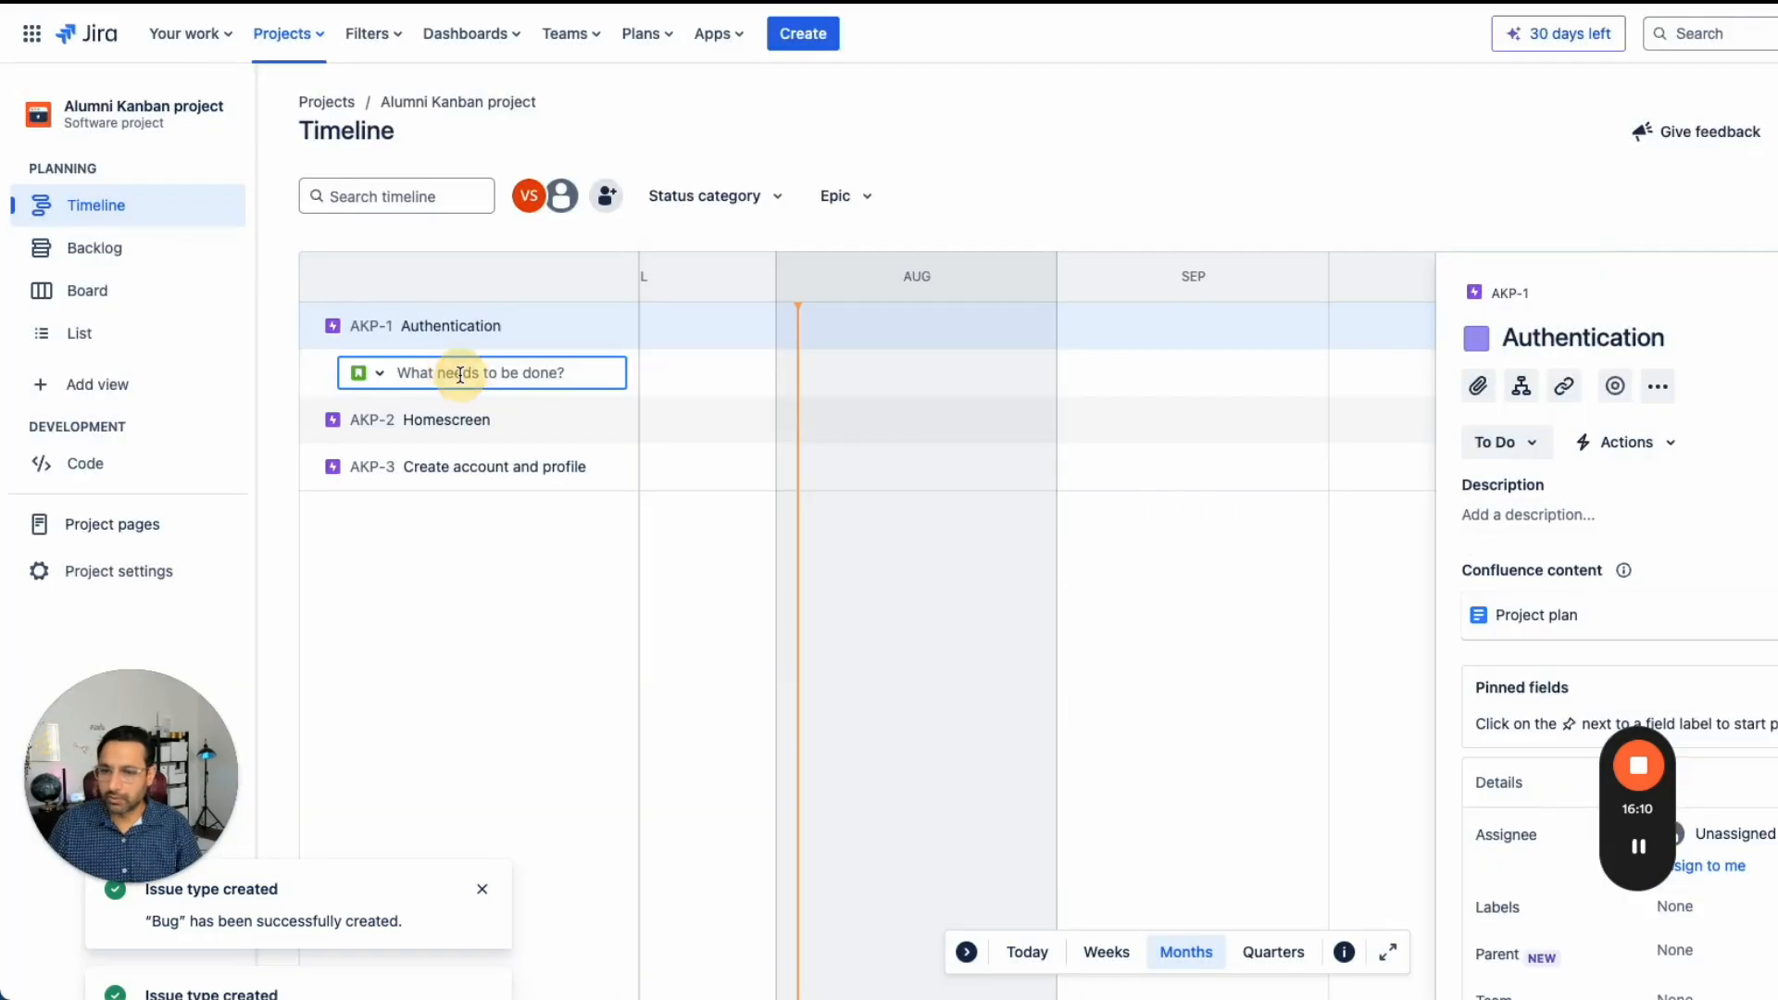
{"action": "type", "text": "Create"}
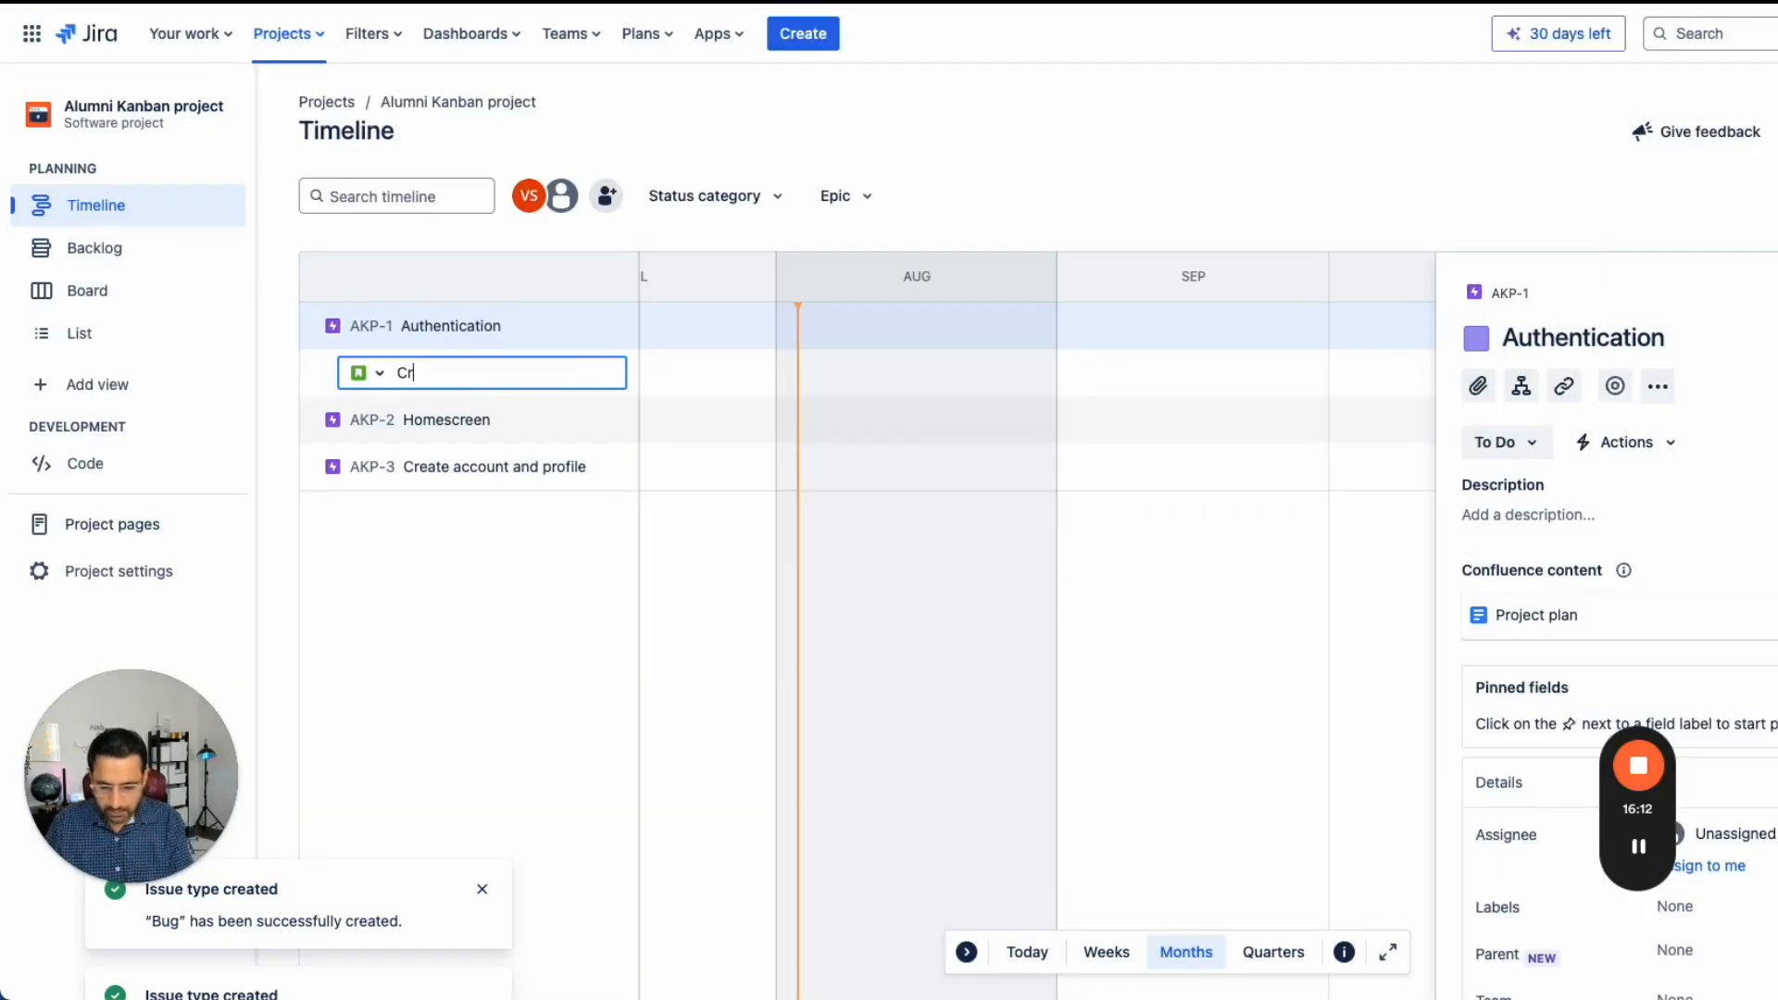
{"action": "key", "text": "ctrl+a"}
{"action": "type", "text": "Login"}
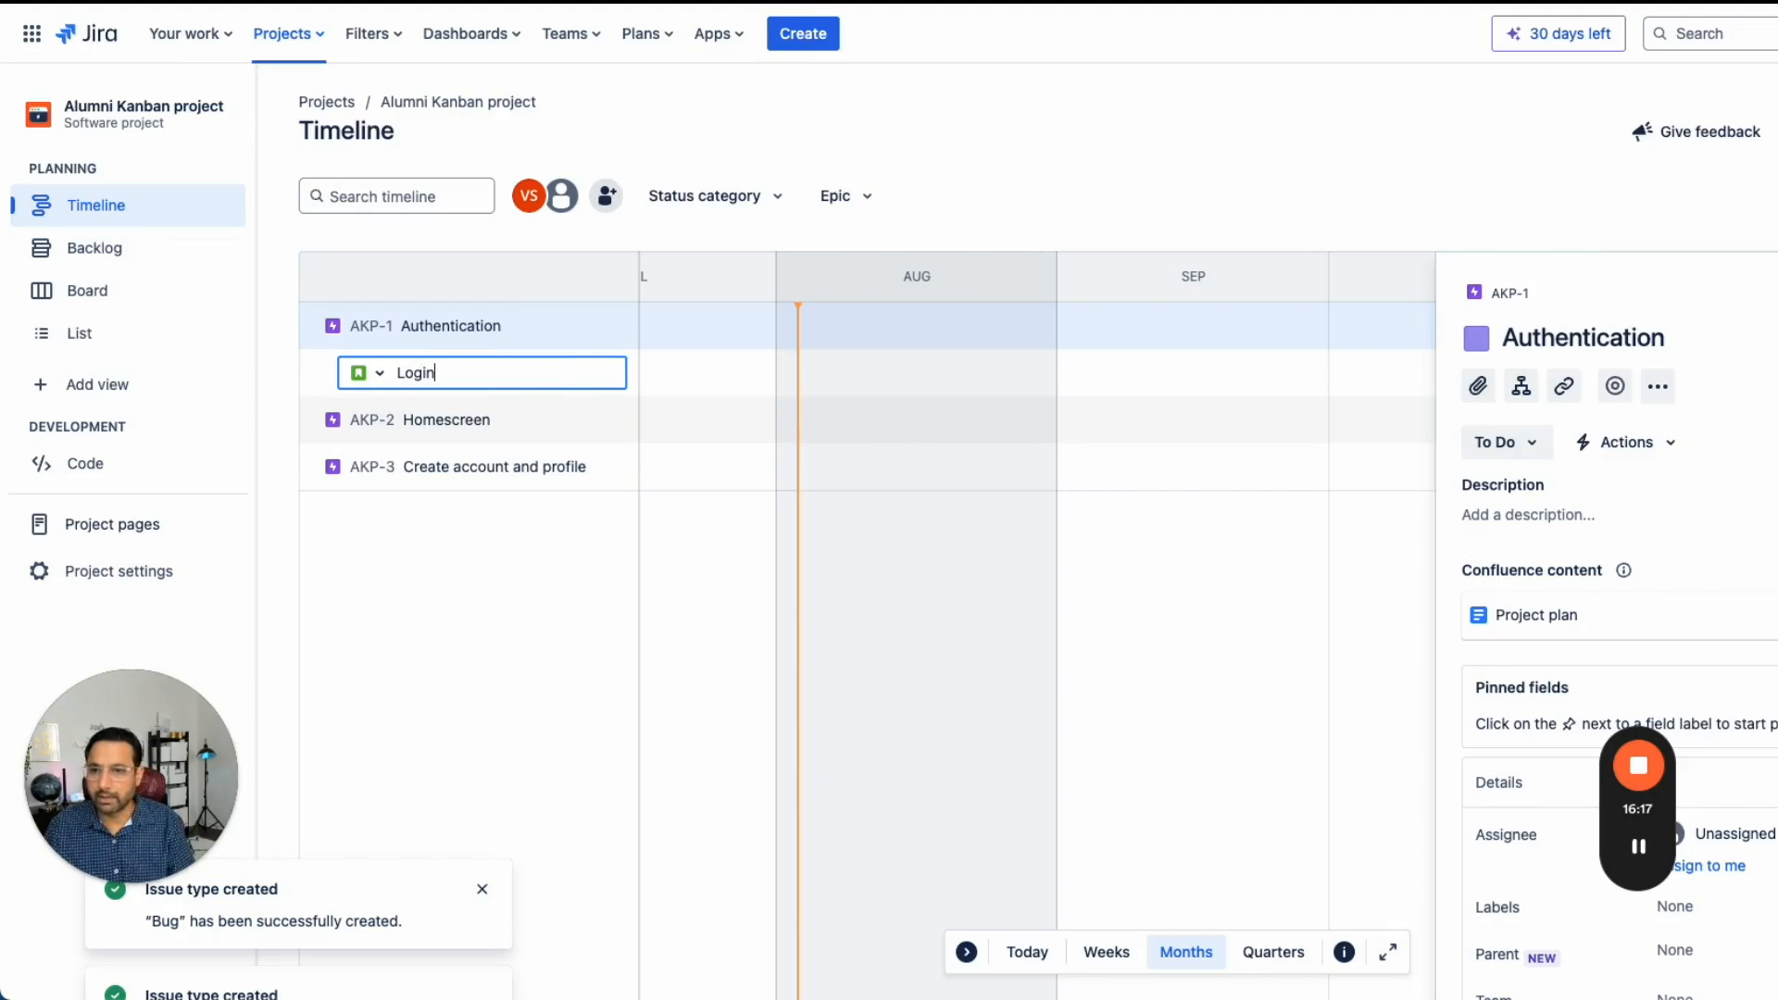
{"action": "key", "text": "Return"}
{"action": "type", "text": "G"}
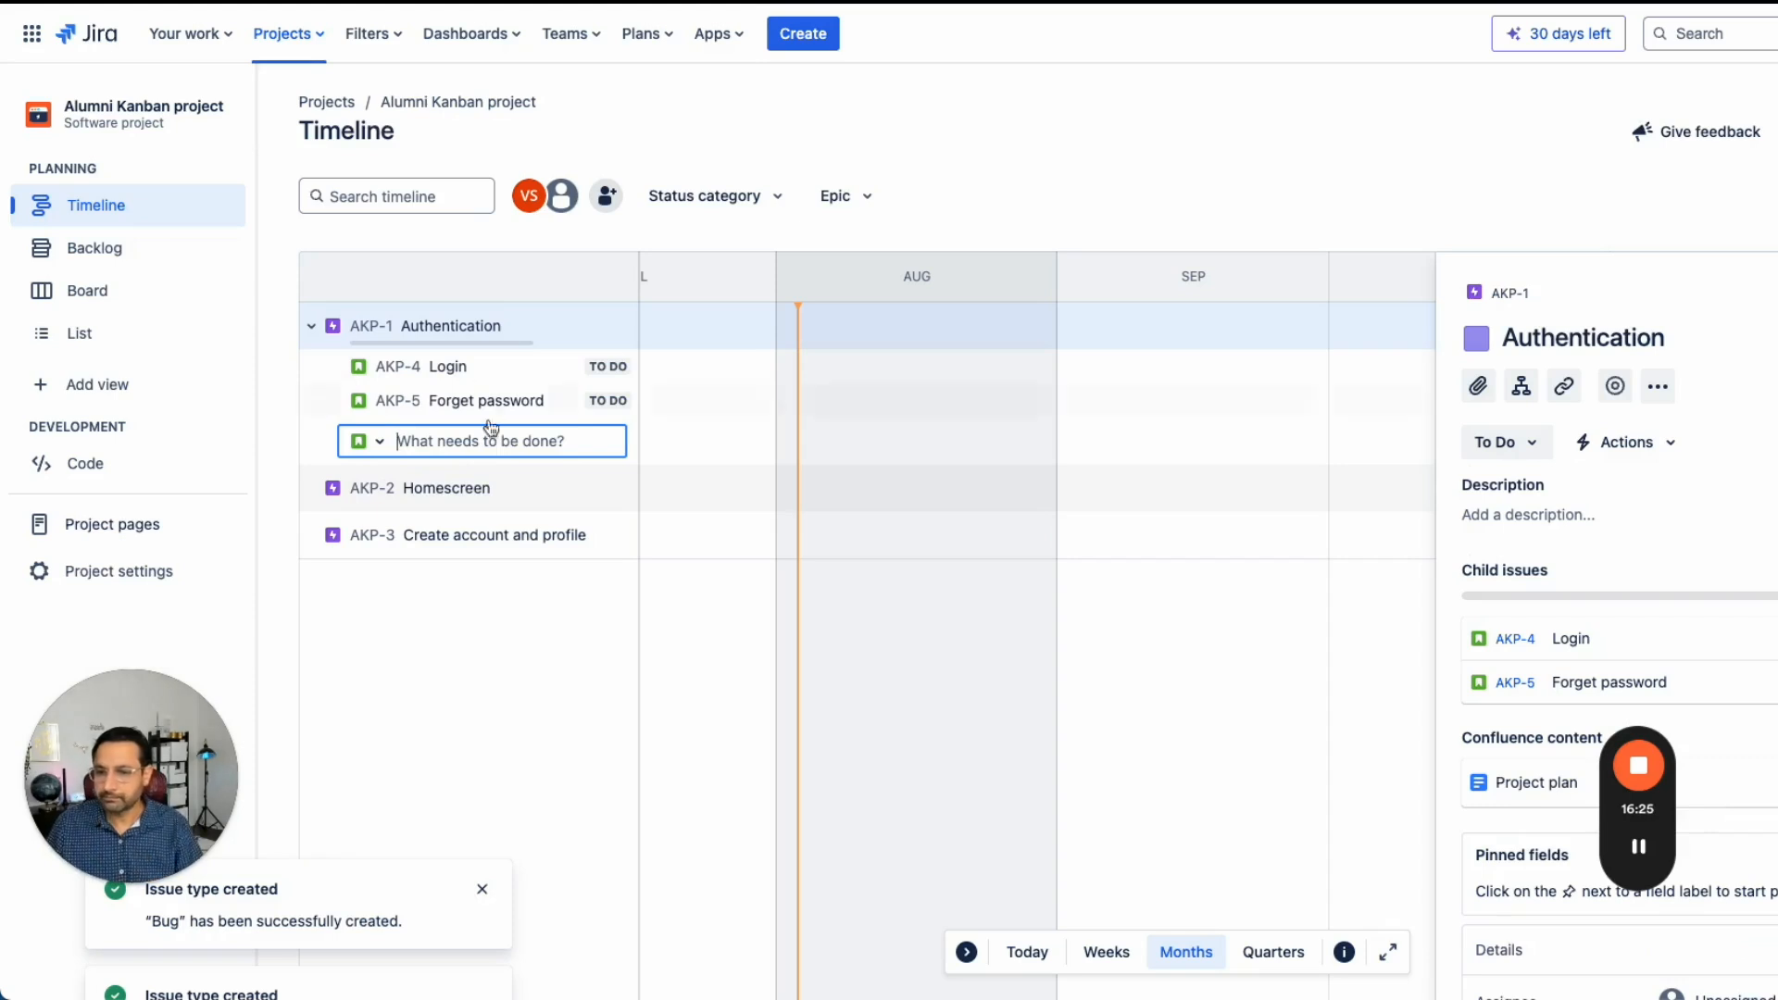
- Add child issues Create account, Update profile, Create college and Create company under the Create account and profile epic
{"action": "left_click", "coordinate": [523, 487]}
{"action": "left_click", "coordinate": [617, 488]}
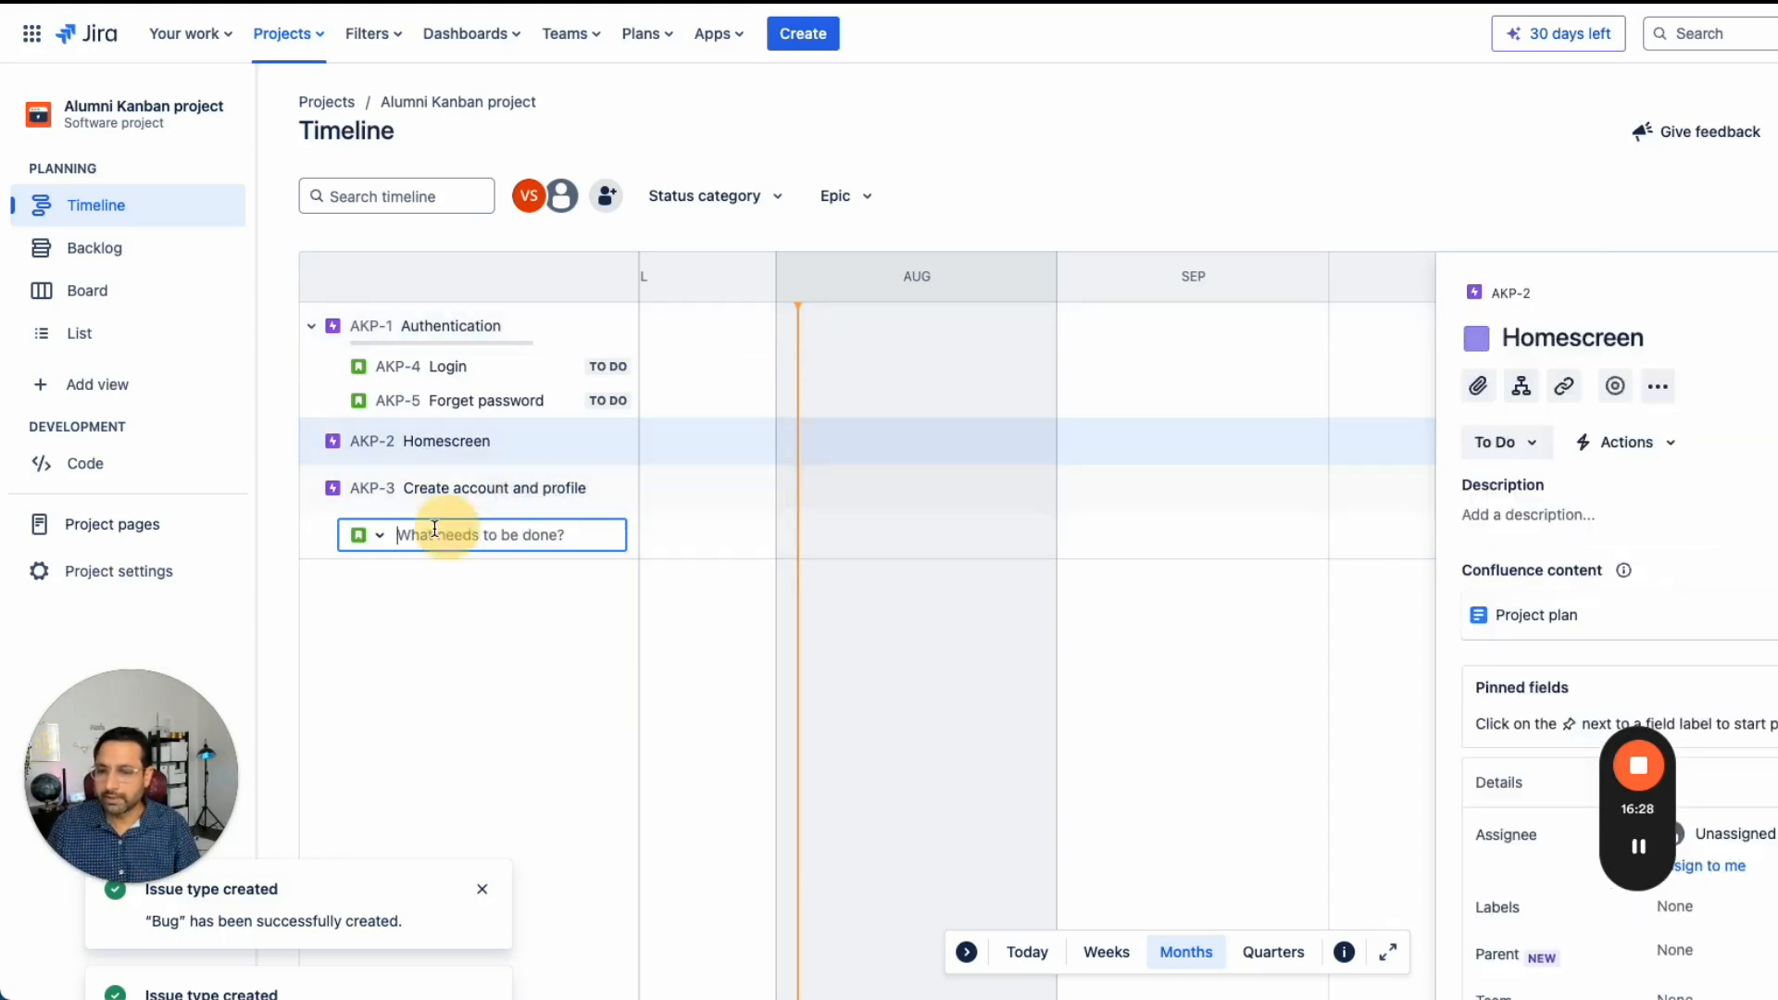
{"action": "type", "text": "Create account"}
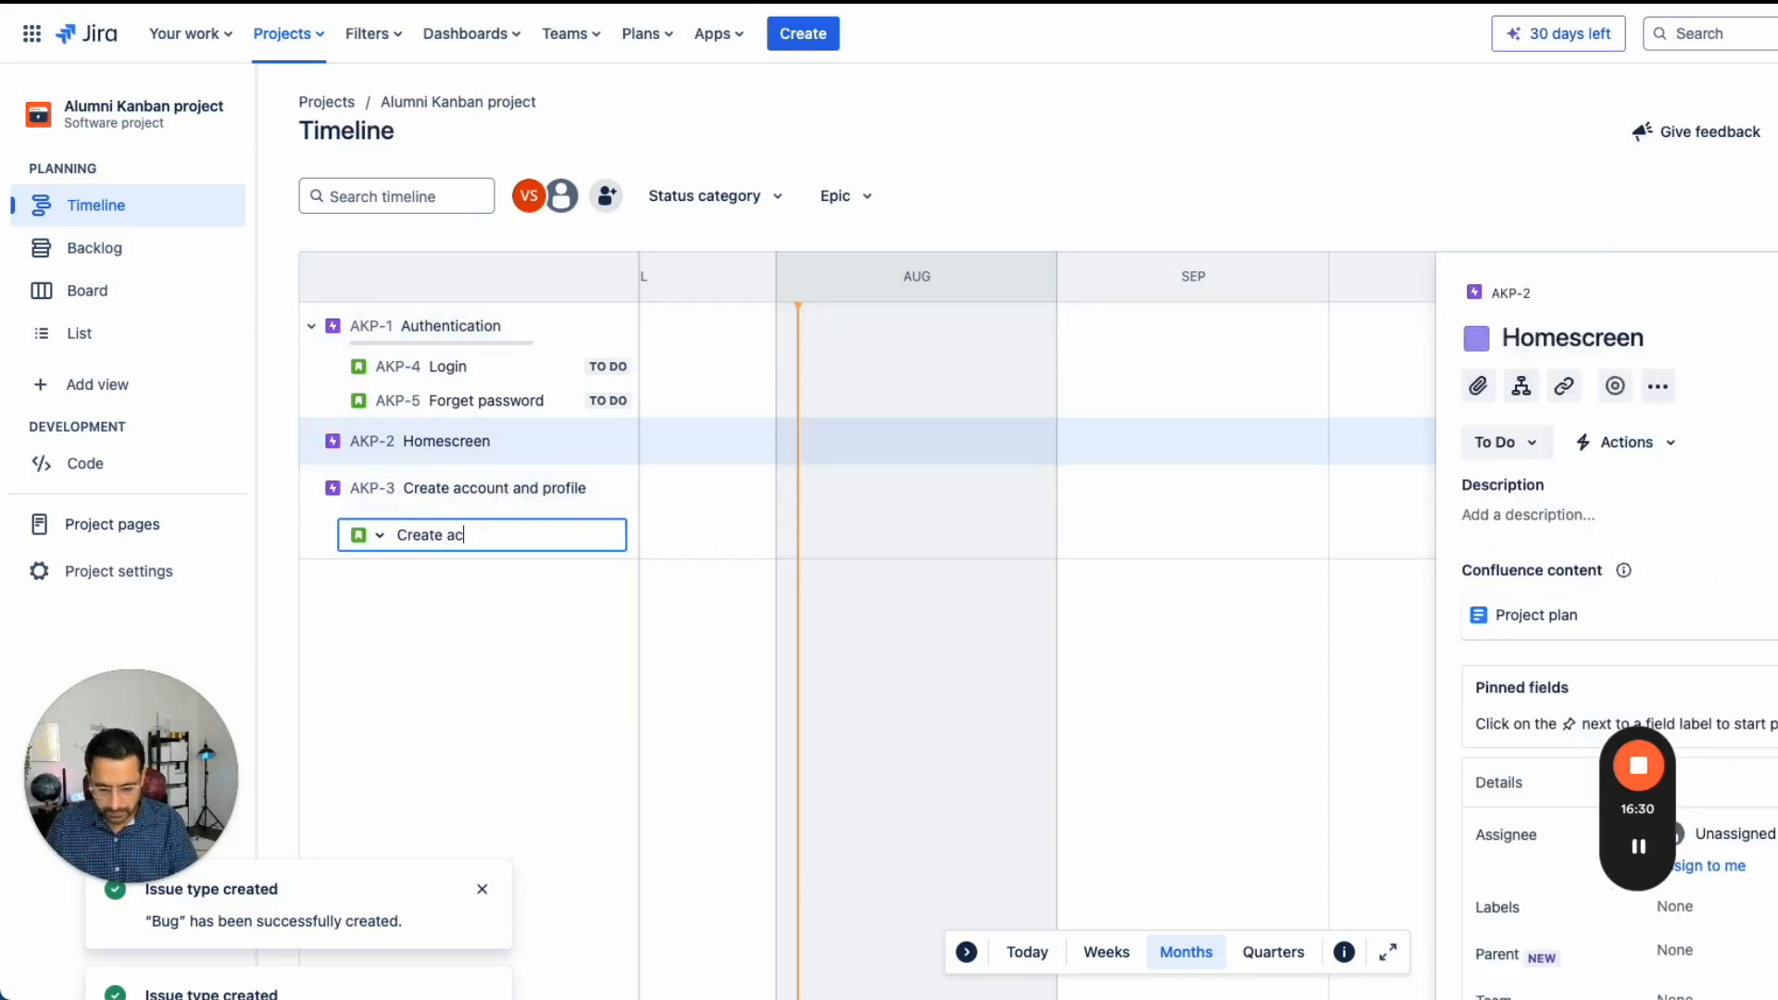
{"action": "key", "text": "Return"}
{"action": "type", "text": "Up"}
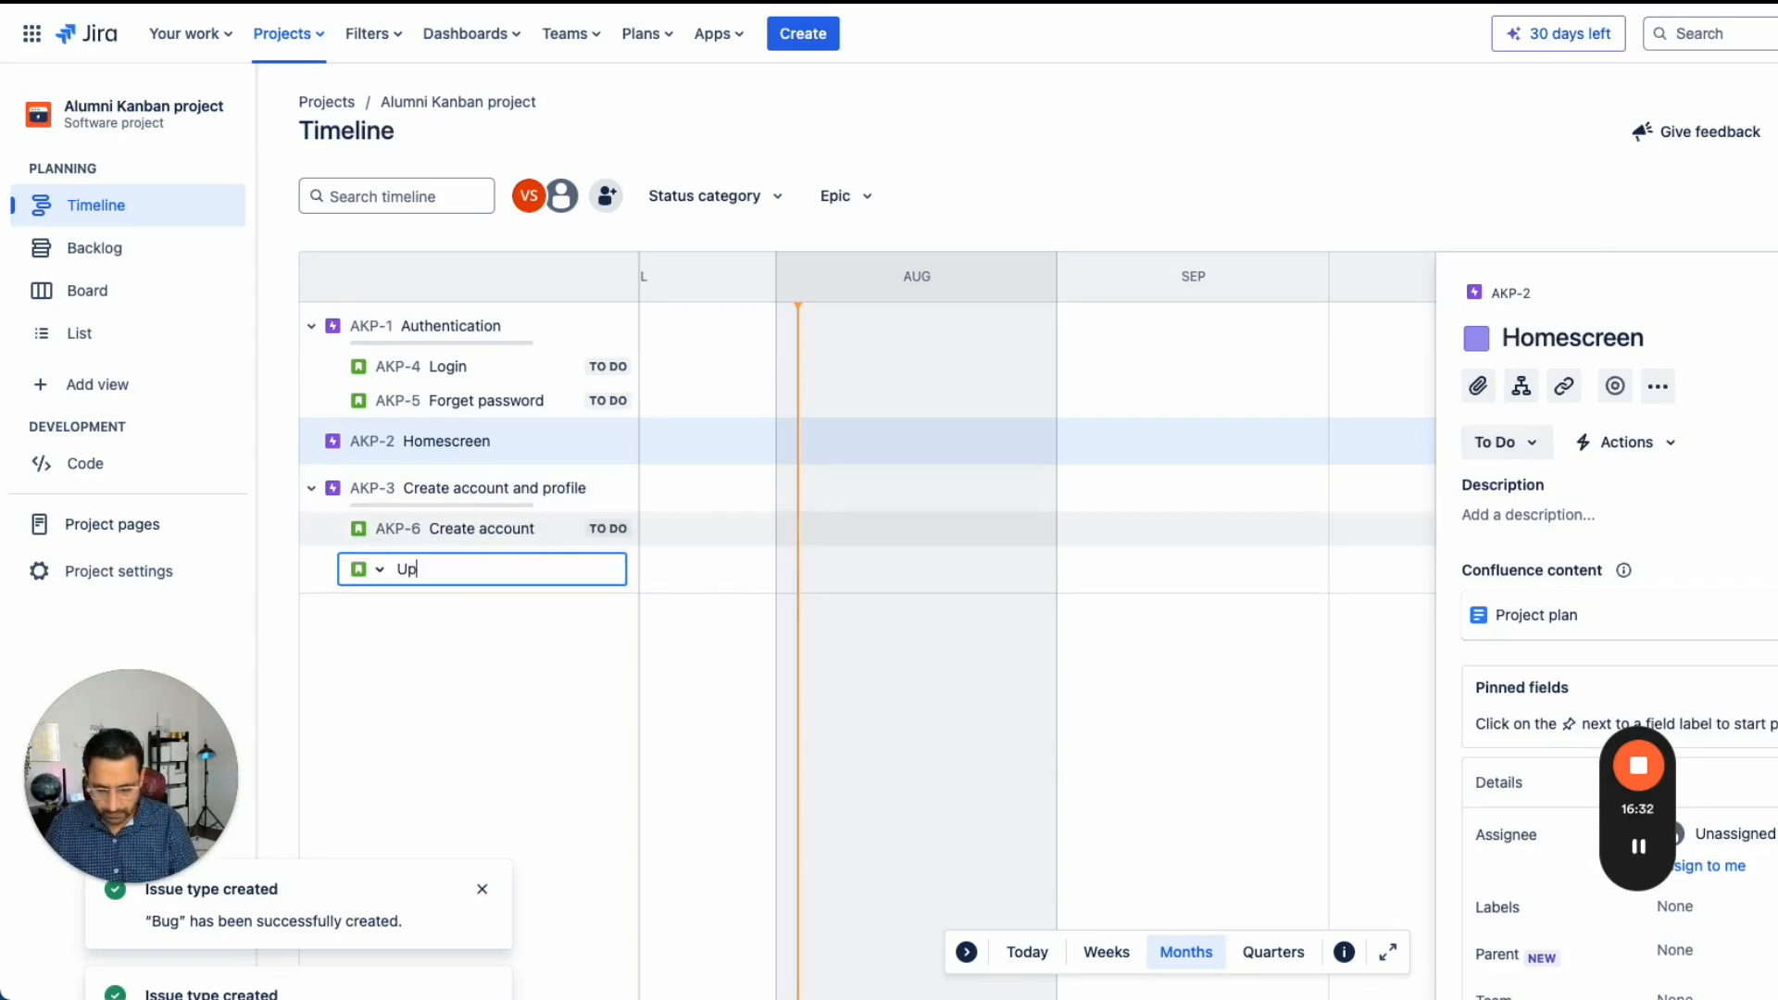
{"action": "type", "text": "date profile"}
{"action": "key", "text": "Return"}
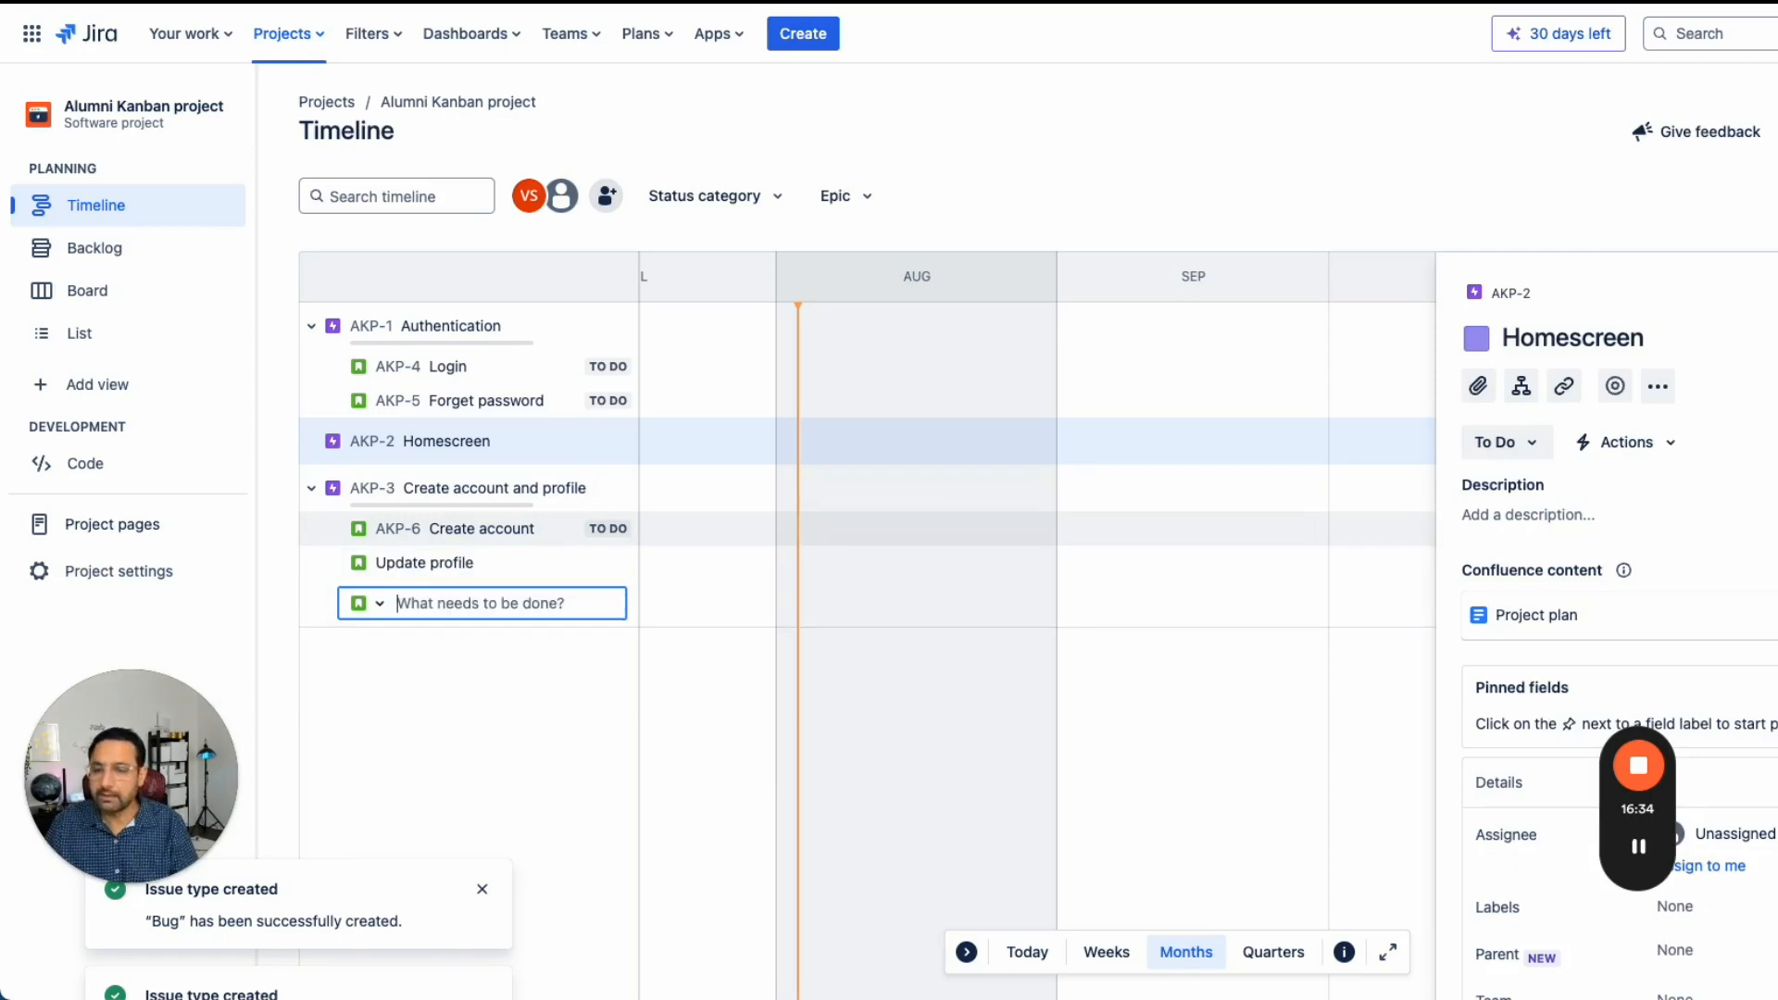
{"action": "type", "text": "Create "}
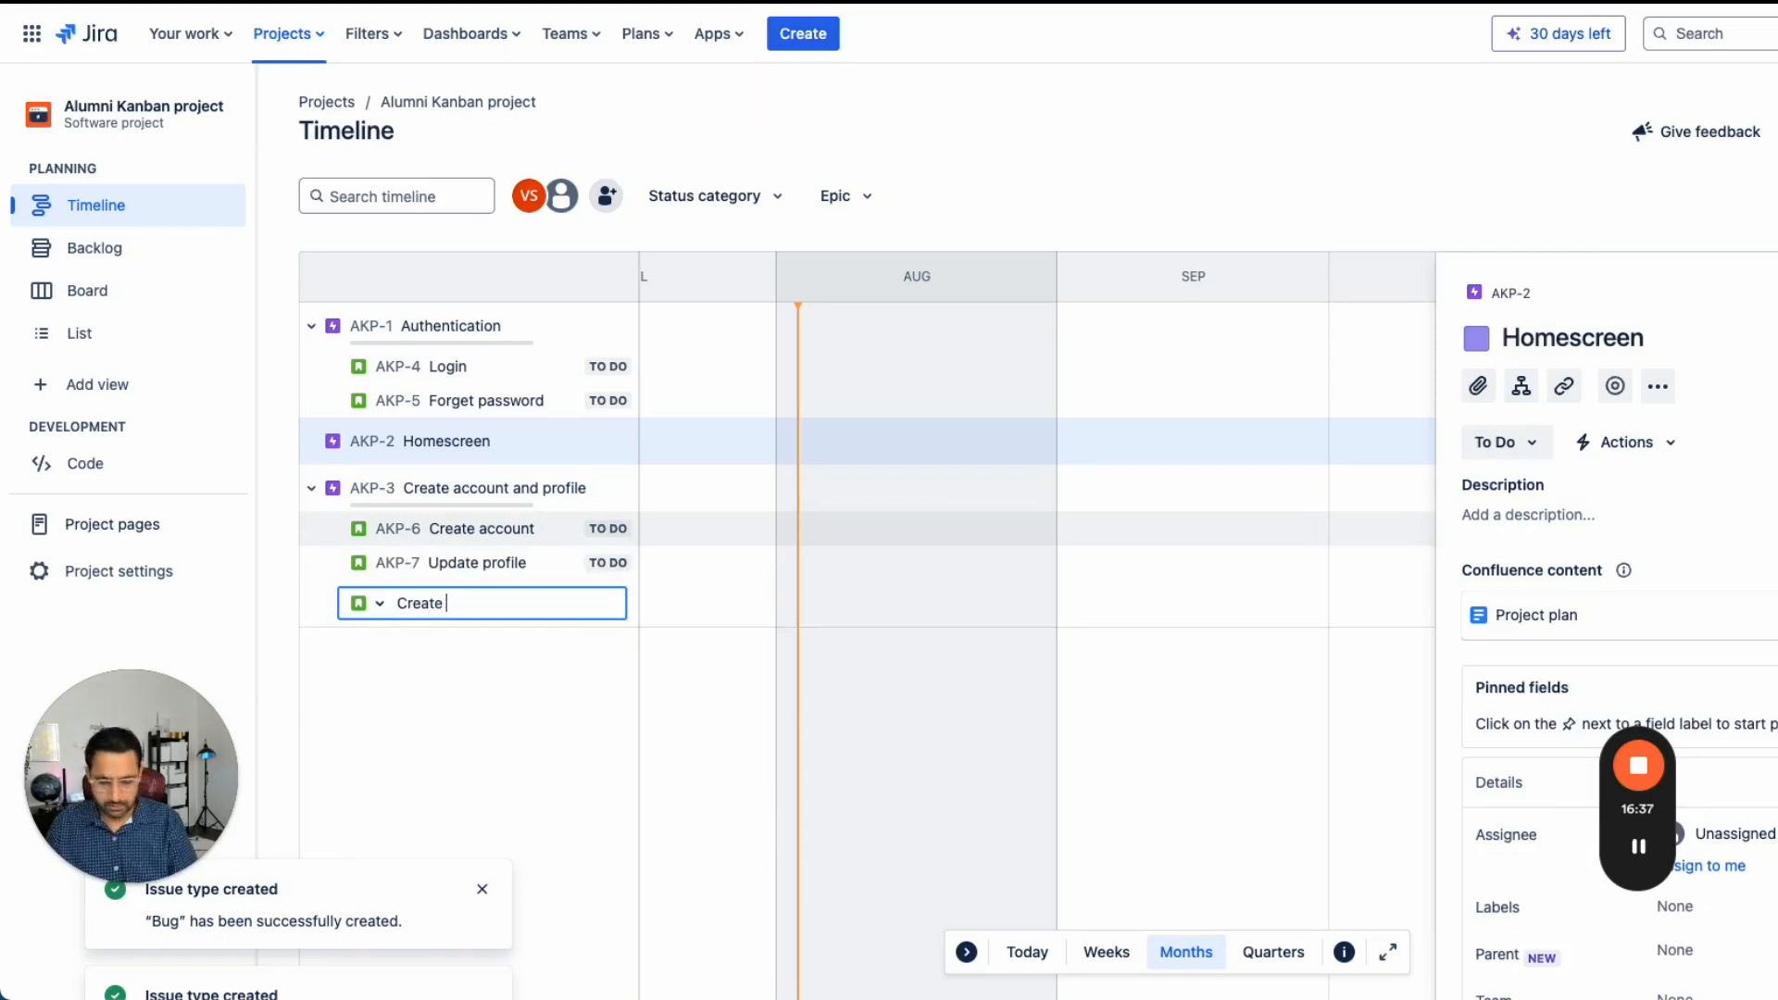
{"action": "type", "text": "college"}
{"action": "key", "text": "Return"}
{"action": "type", "text": "Create education"}
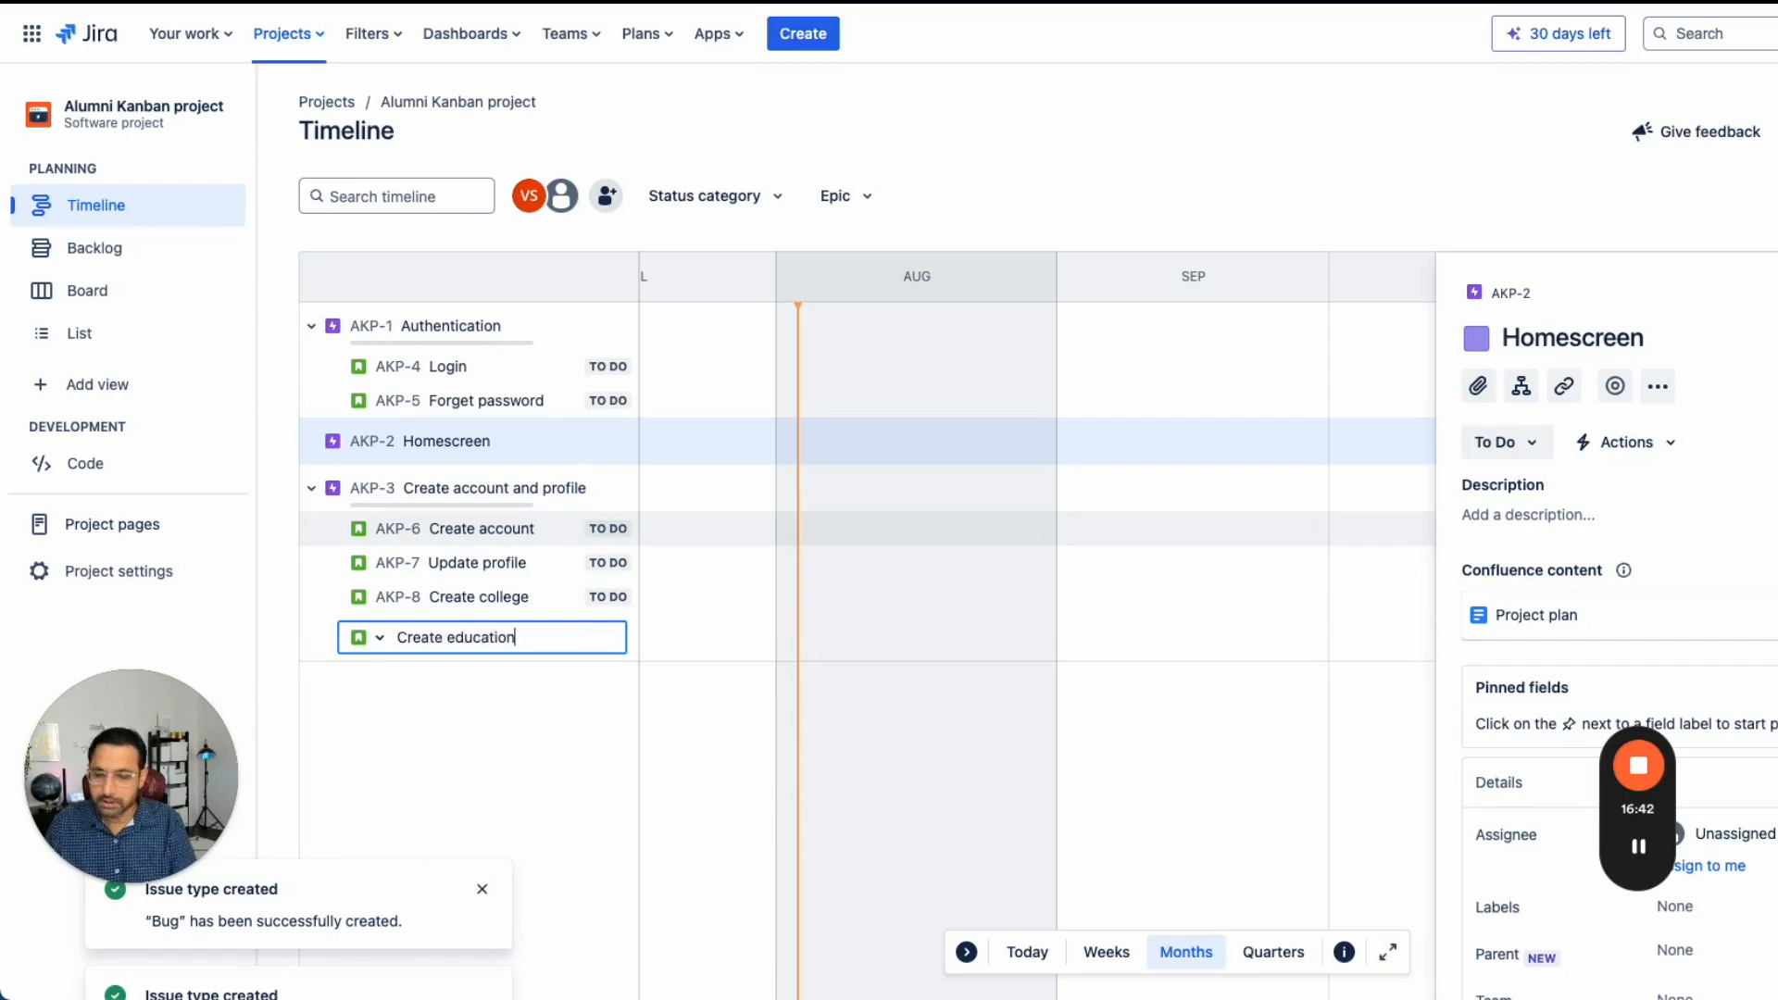
{"action": "key", "text": "BackSpace"}
{"action": "key", "text": "BackSpace"}
{"action": "key", "text": "BackSpace"}
{"action": "key", "text": "BackSpace"}
{"action": "key", "text": "BackSpace"}
{"action": "key", "text": "BackSpace"}
{"action": "key", "text": "BackSpace"}
{"action": "key", "text": "BackSpace"}
{"action": "key", "text": "BackSpace"}
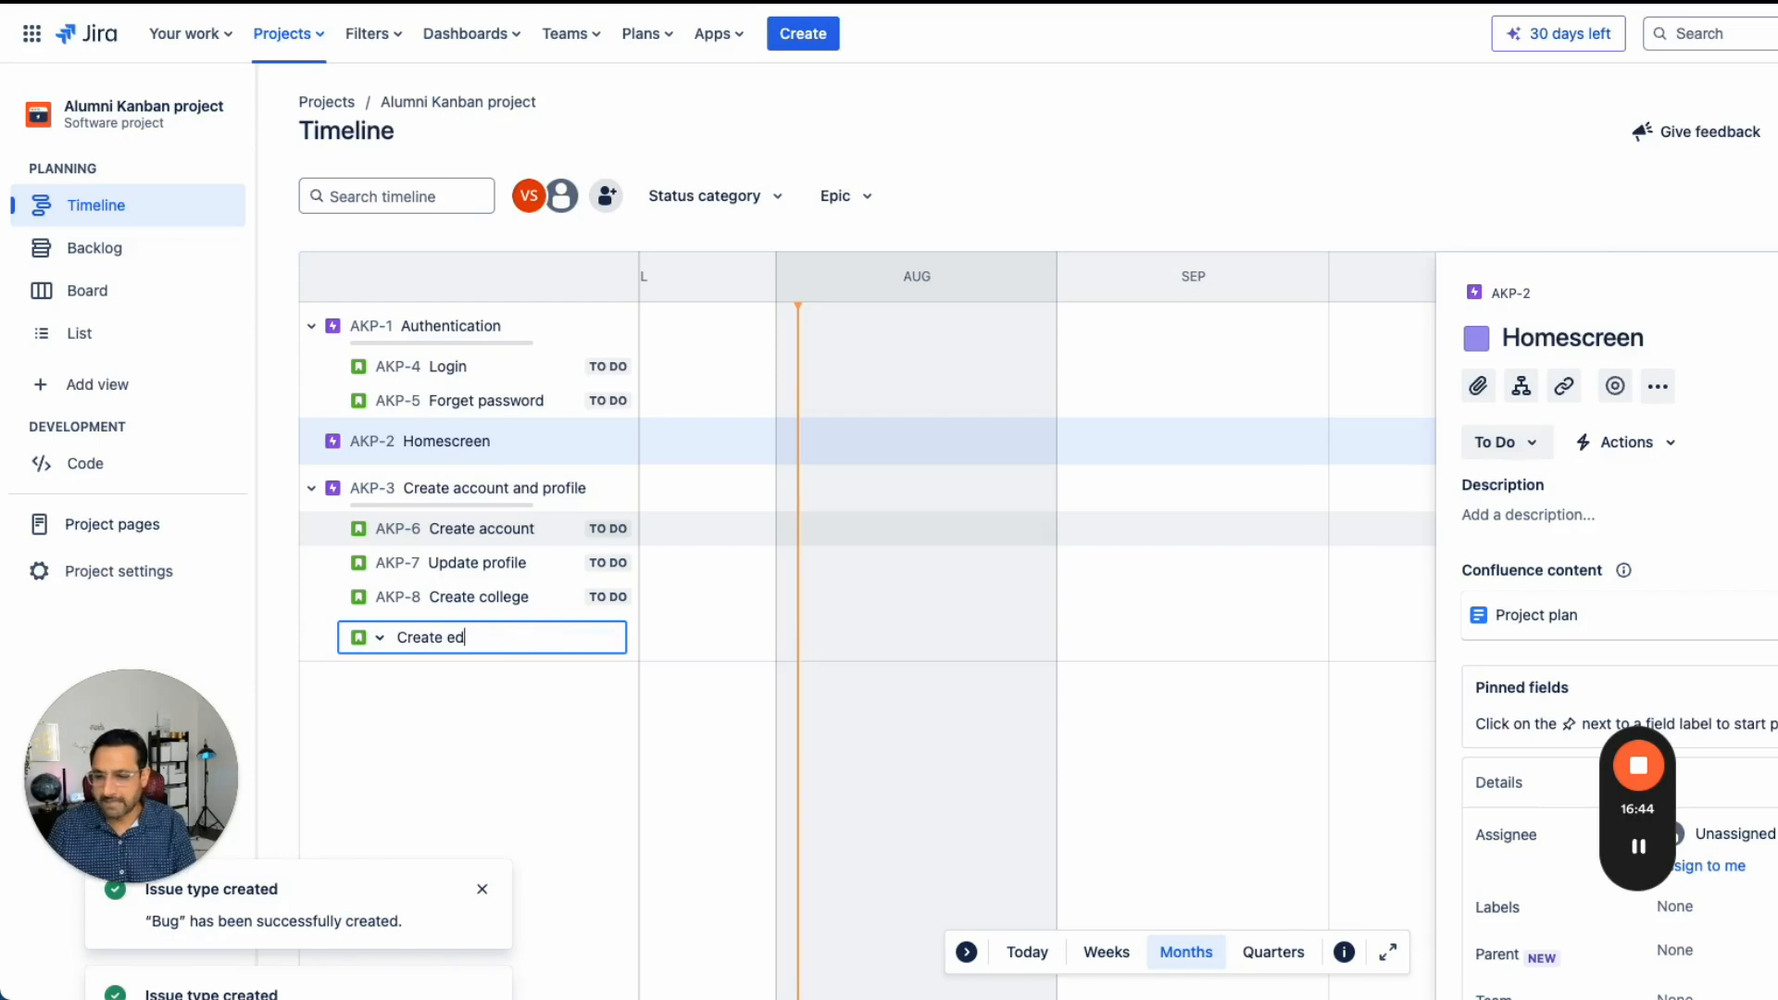
{"action": "type", "text": "company"}
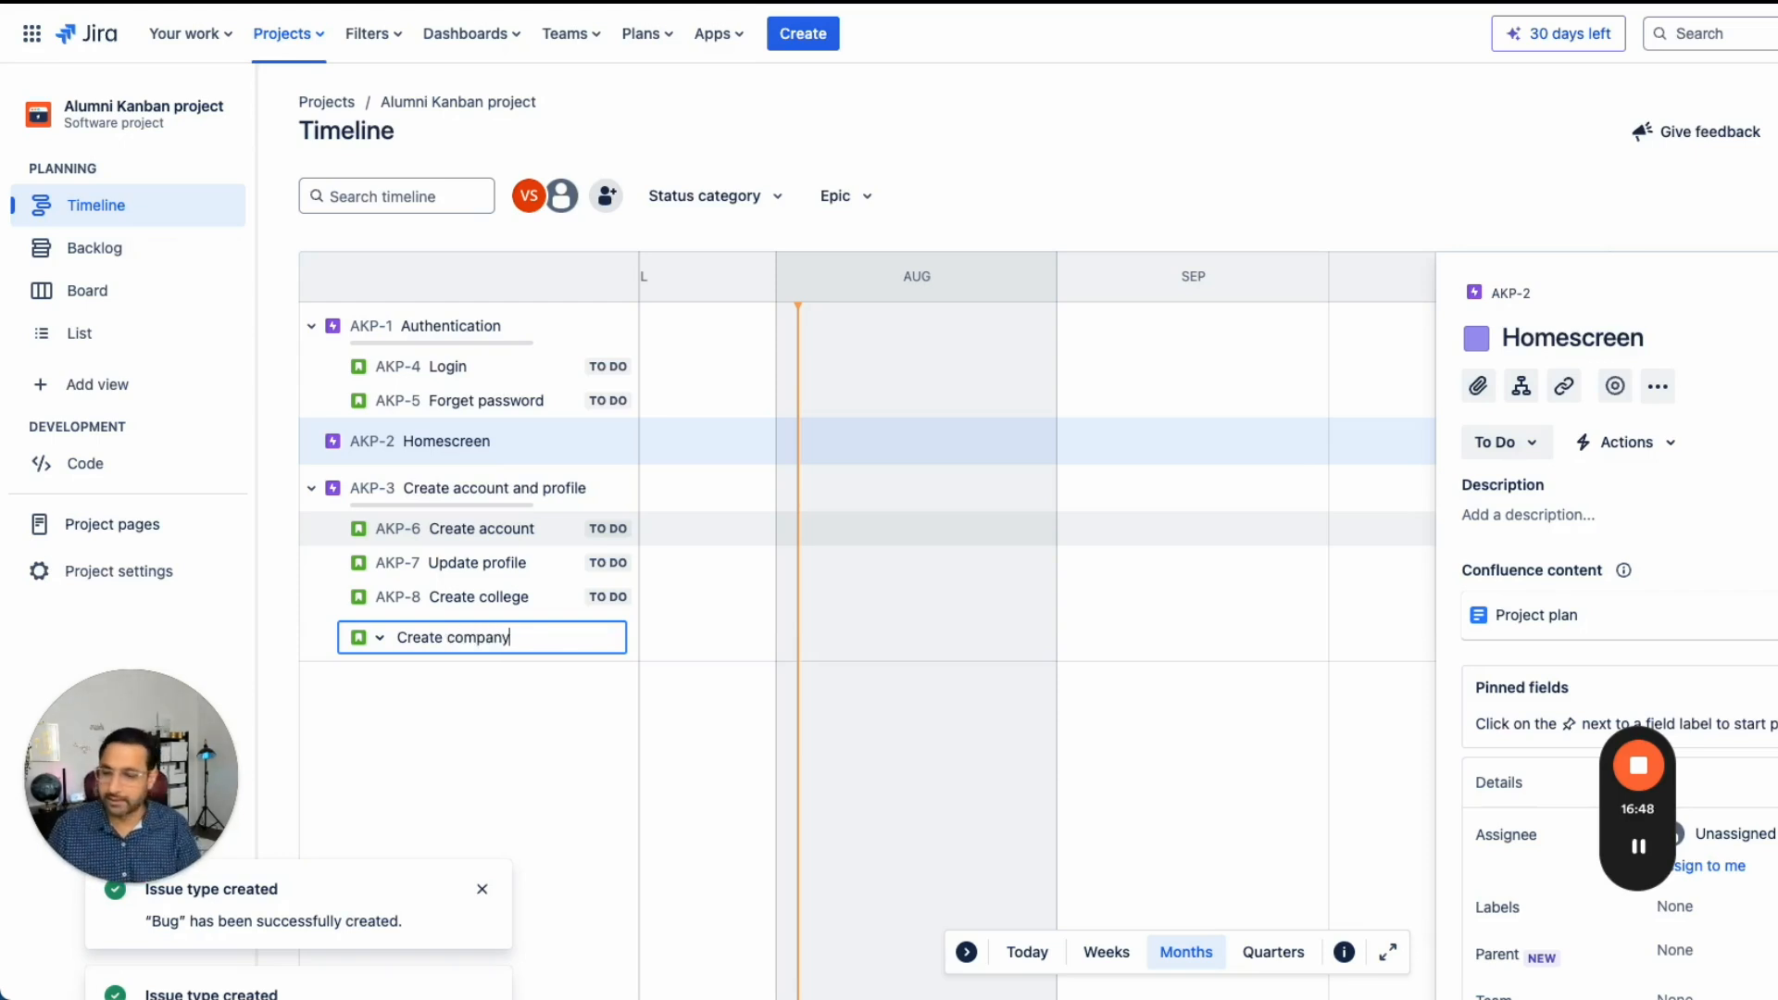
{"action": "key", "text": "Return"}
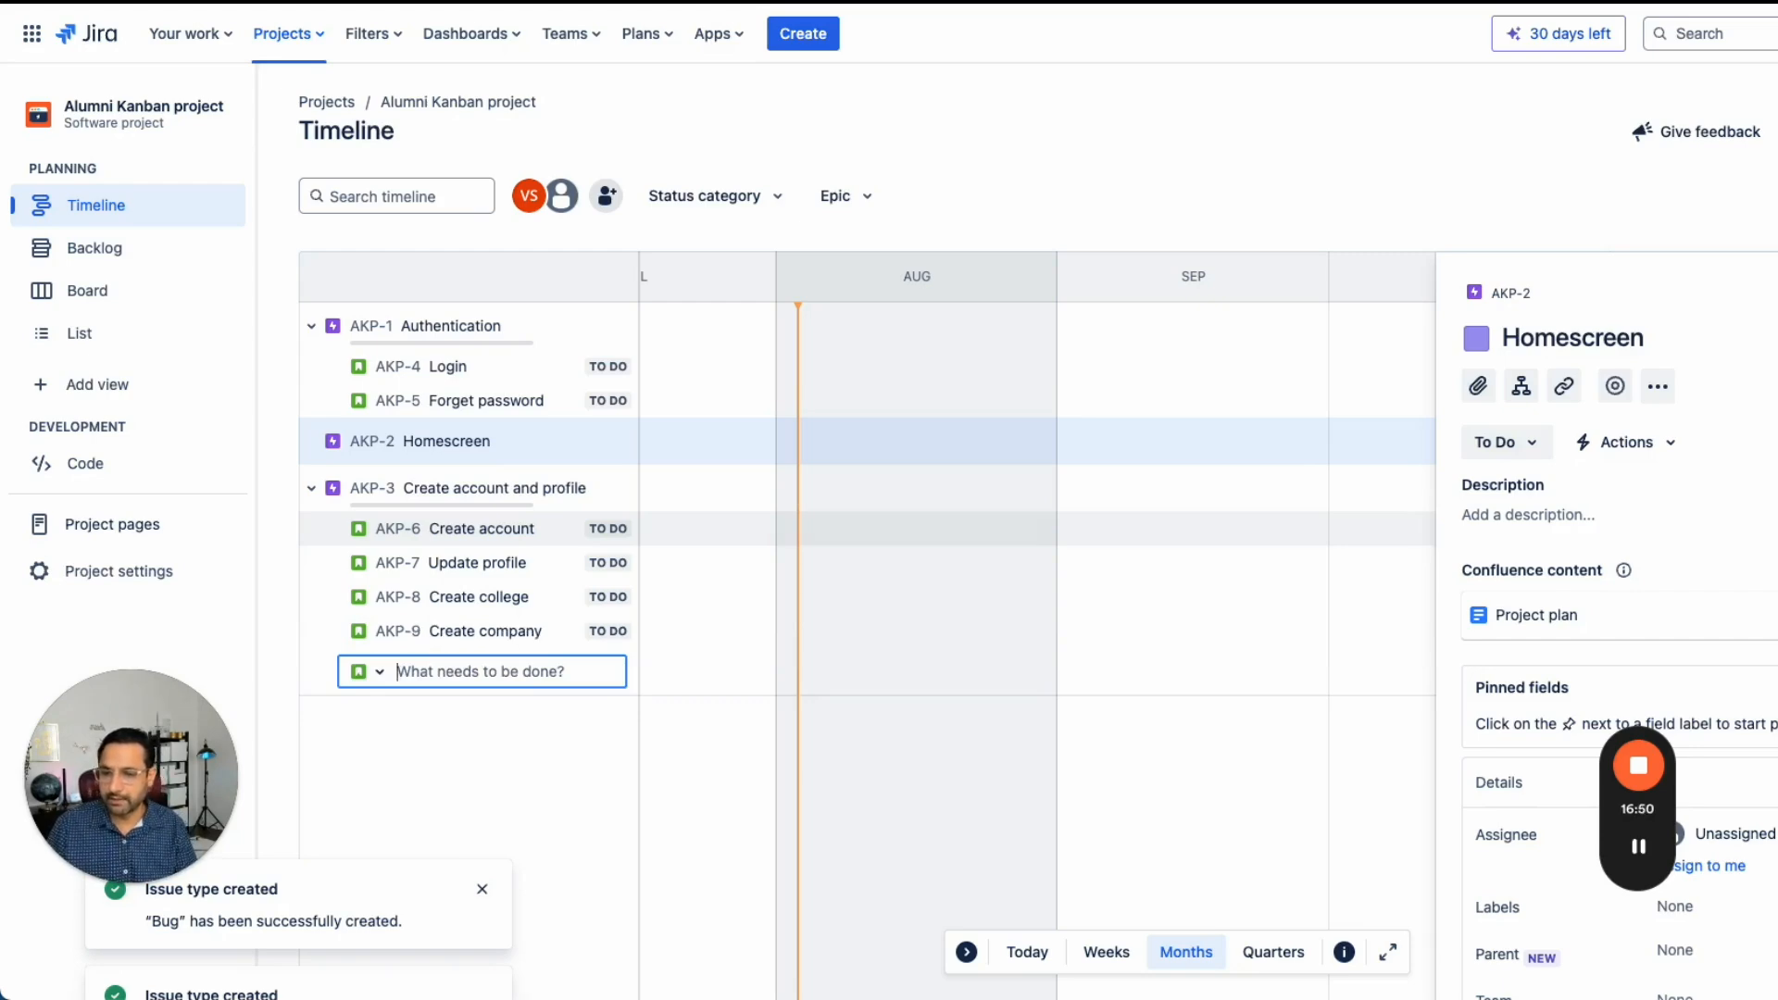
{"action": "left_click", "coordinate": [594, 781]}
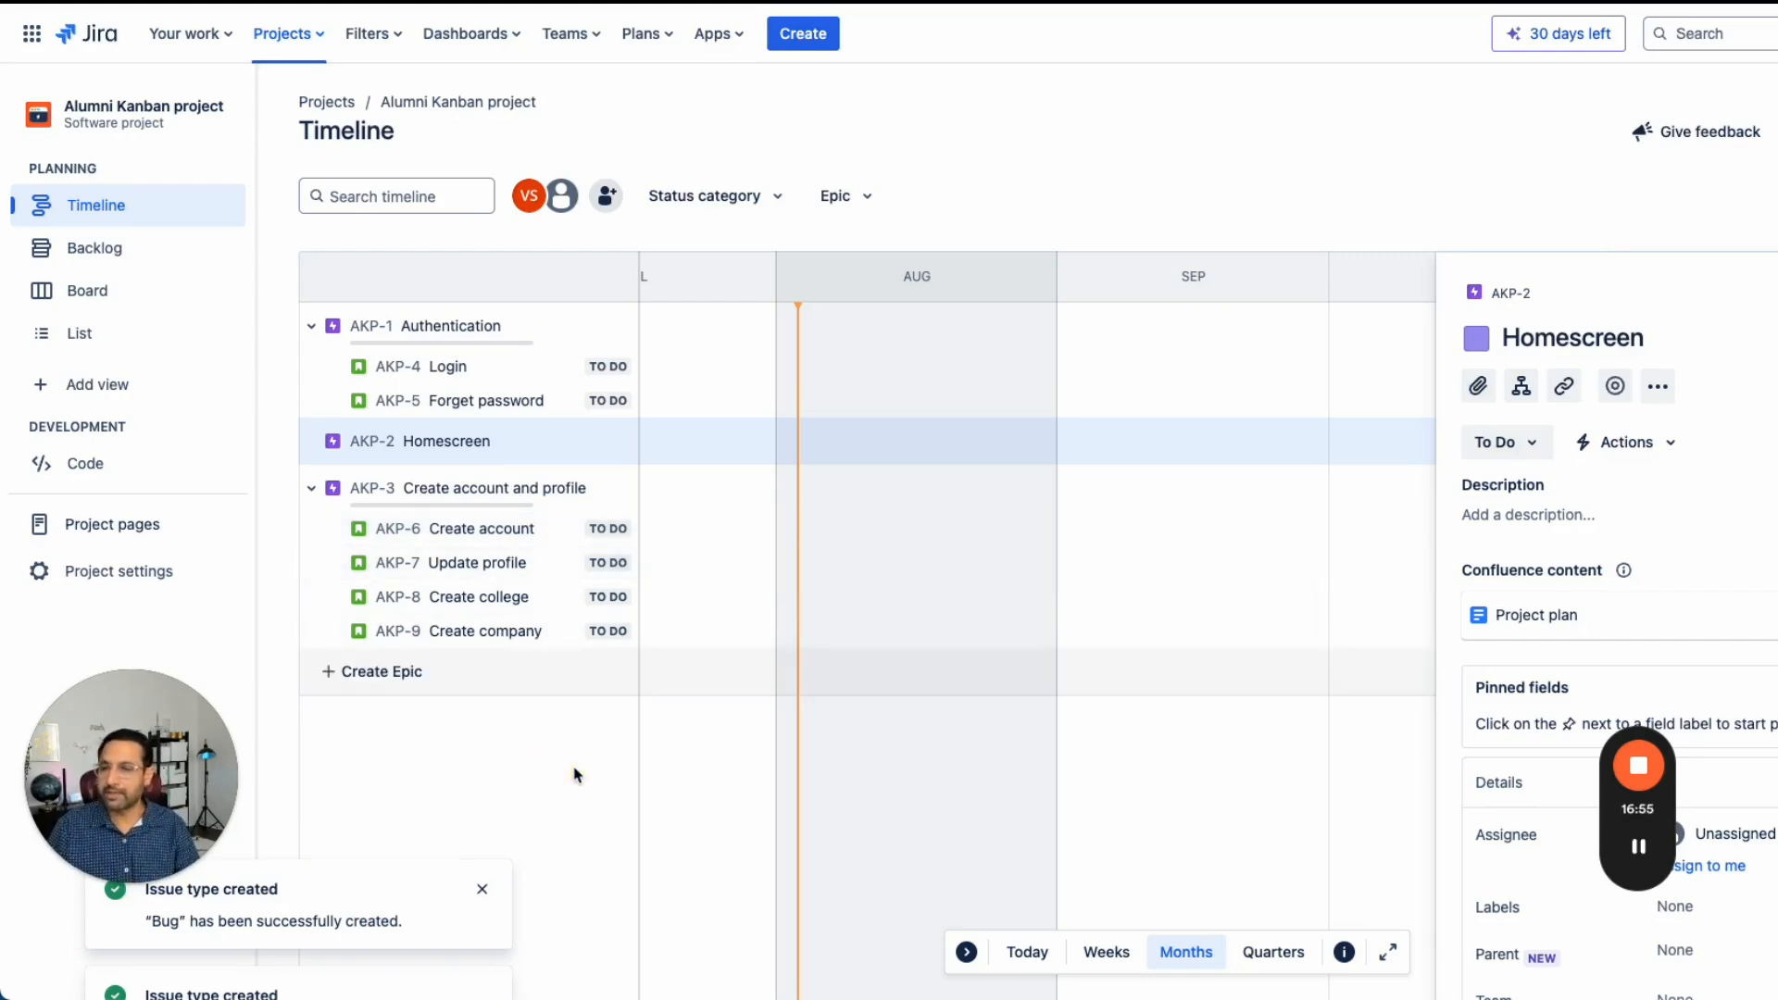
- Open the backlog and inspect the Epic filter options for the project's epics
{"action": "left_click", "coordinate": [142, 265]}
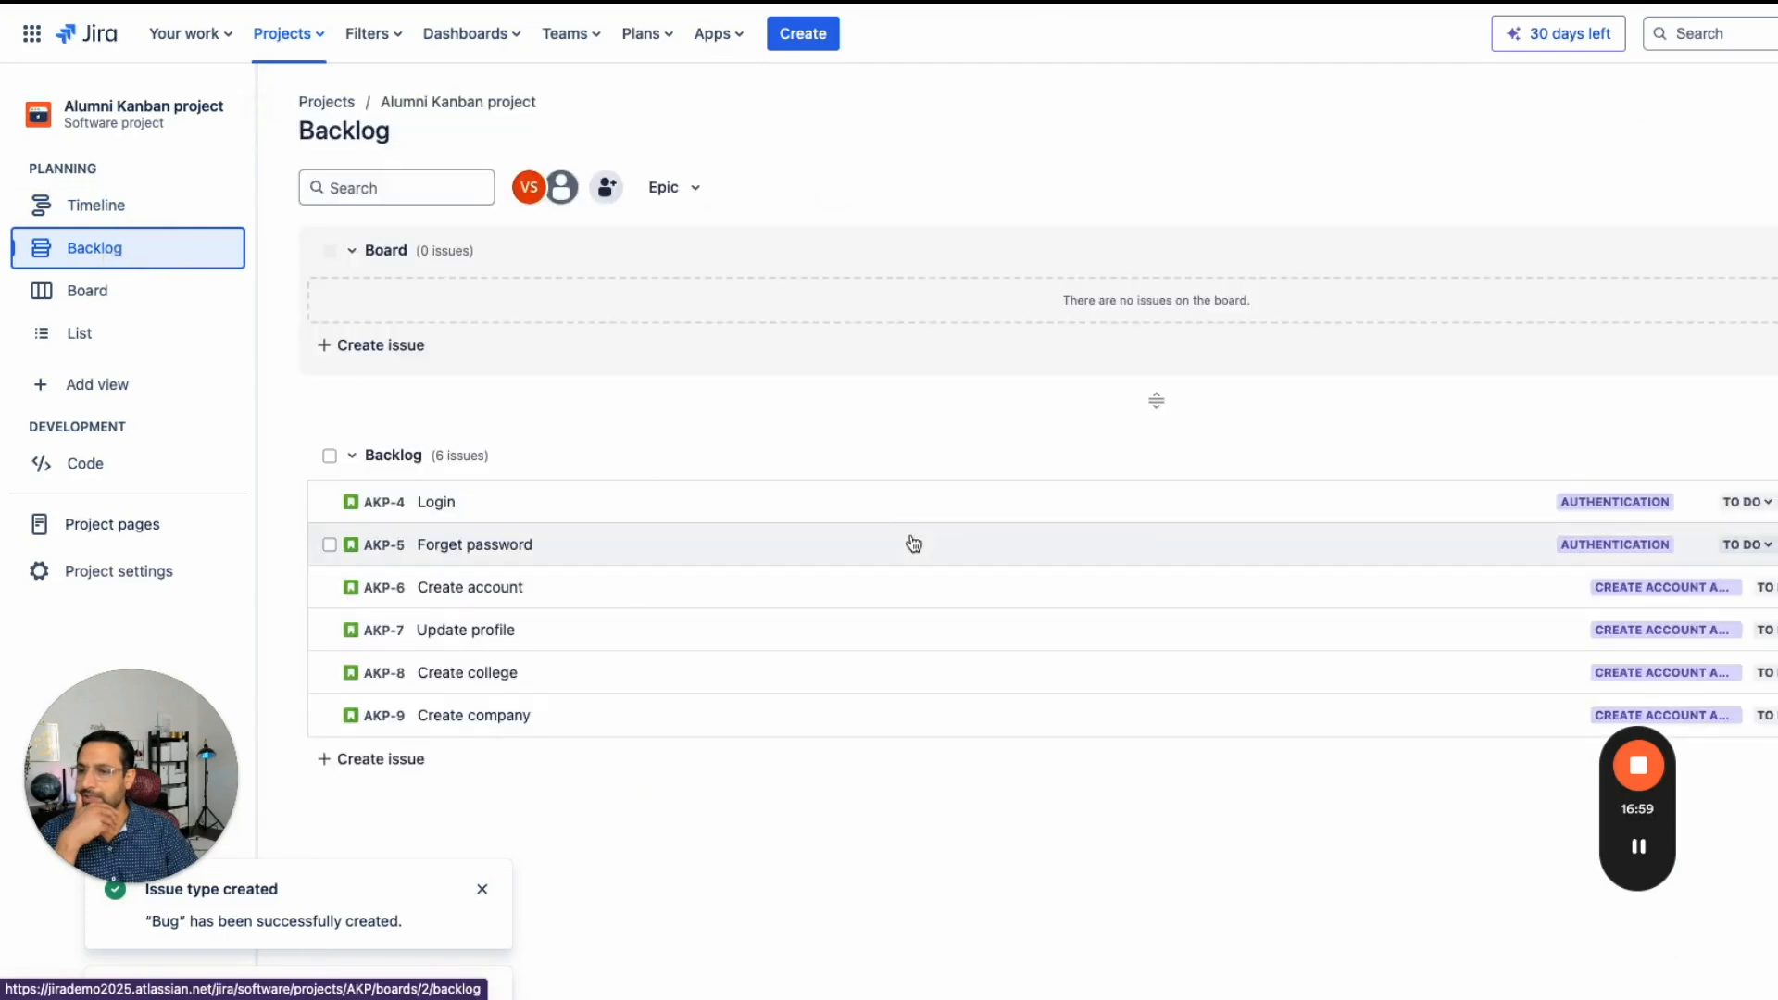
{"action": "left_click", "coordinate": [693, 184]}
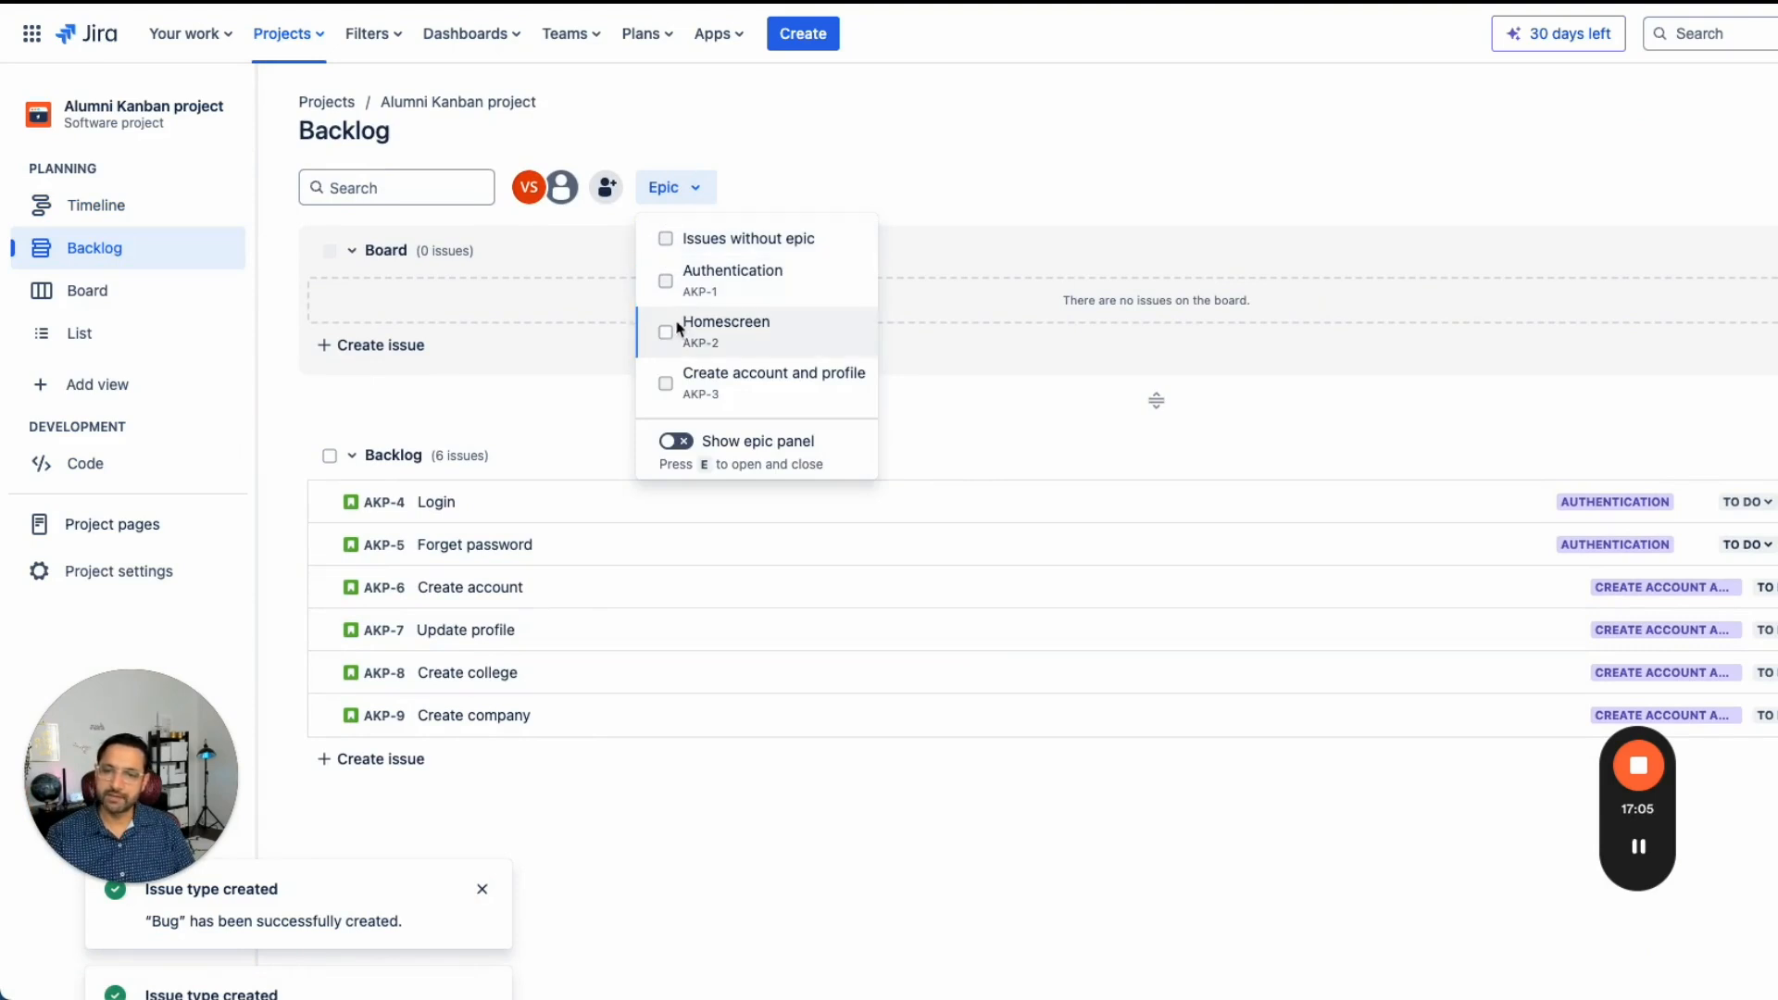
{"action": "left_click", "coordinate": [665, 281]}
{"action": "left_click", "coordinate": [665, 281]}
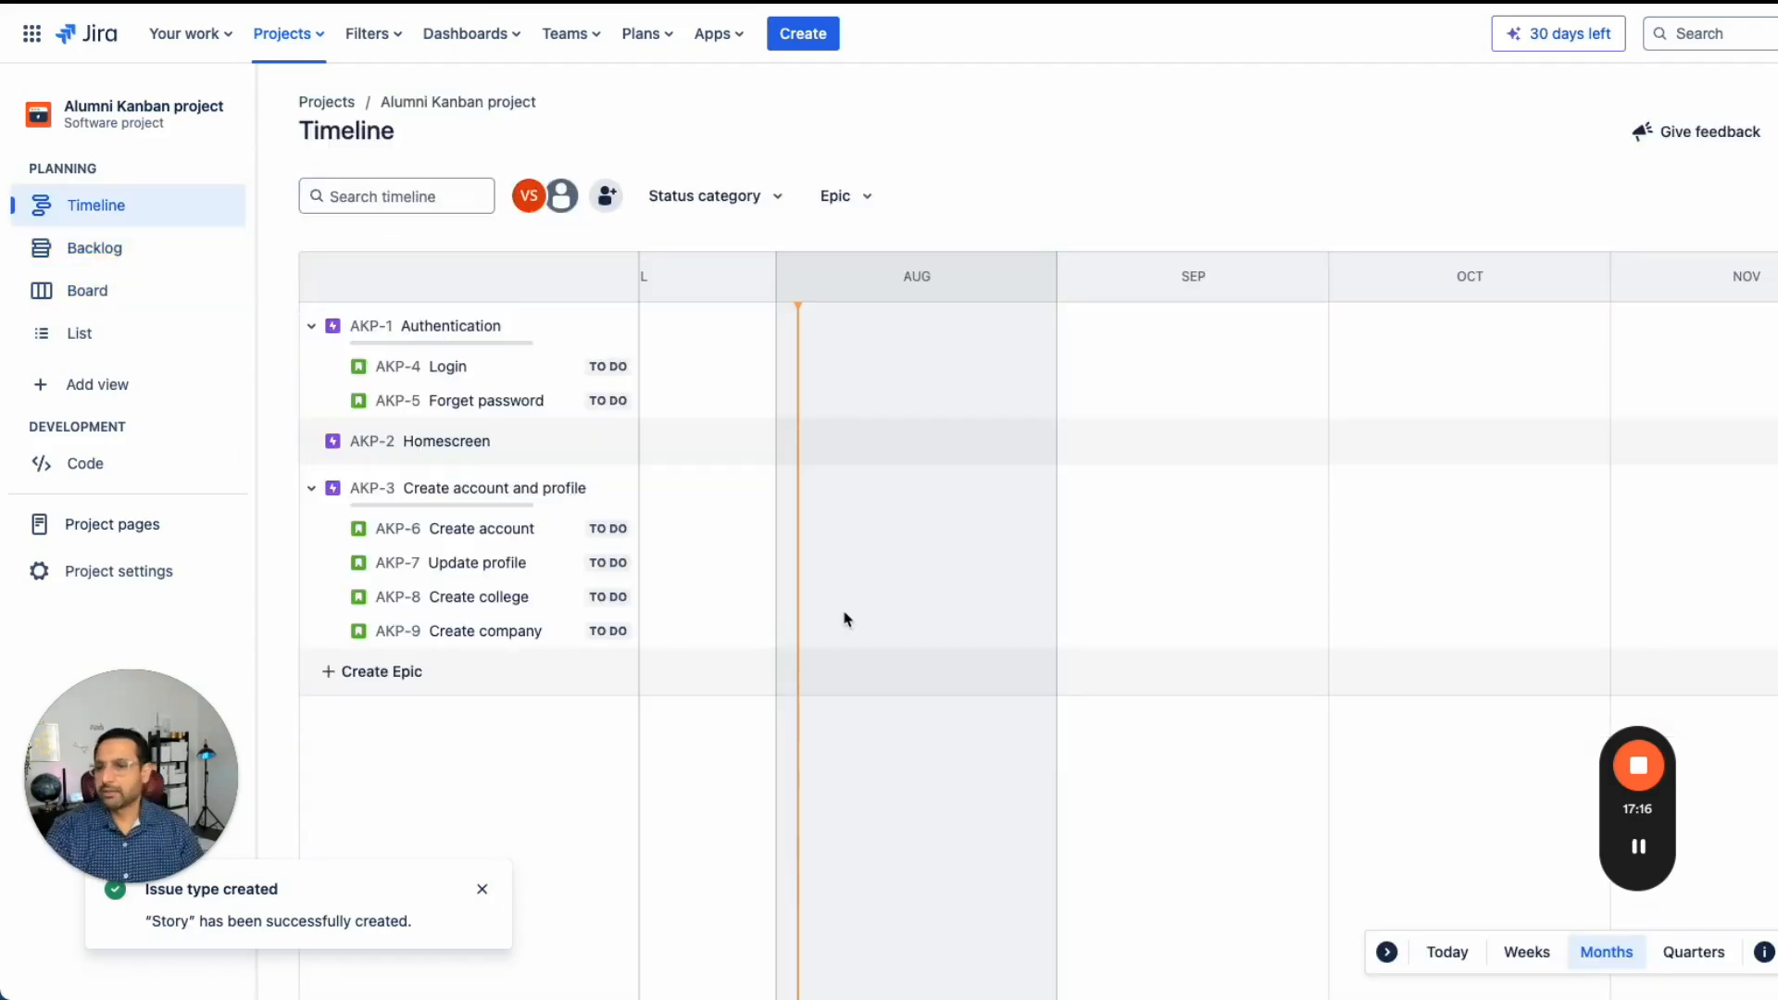
{"action": "left_click", "coordinate": [107, 250]}
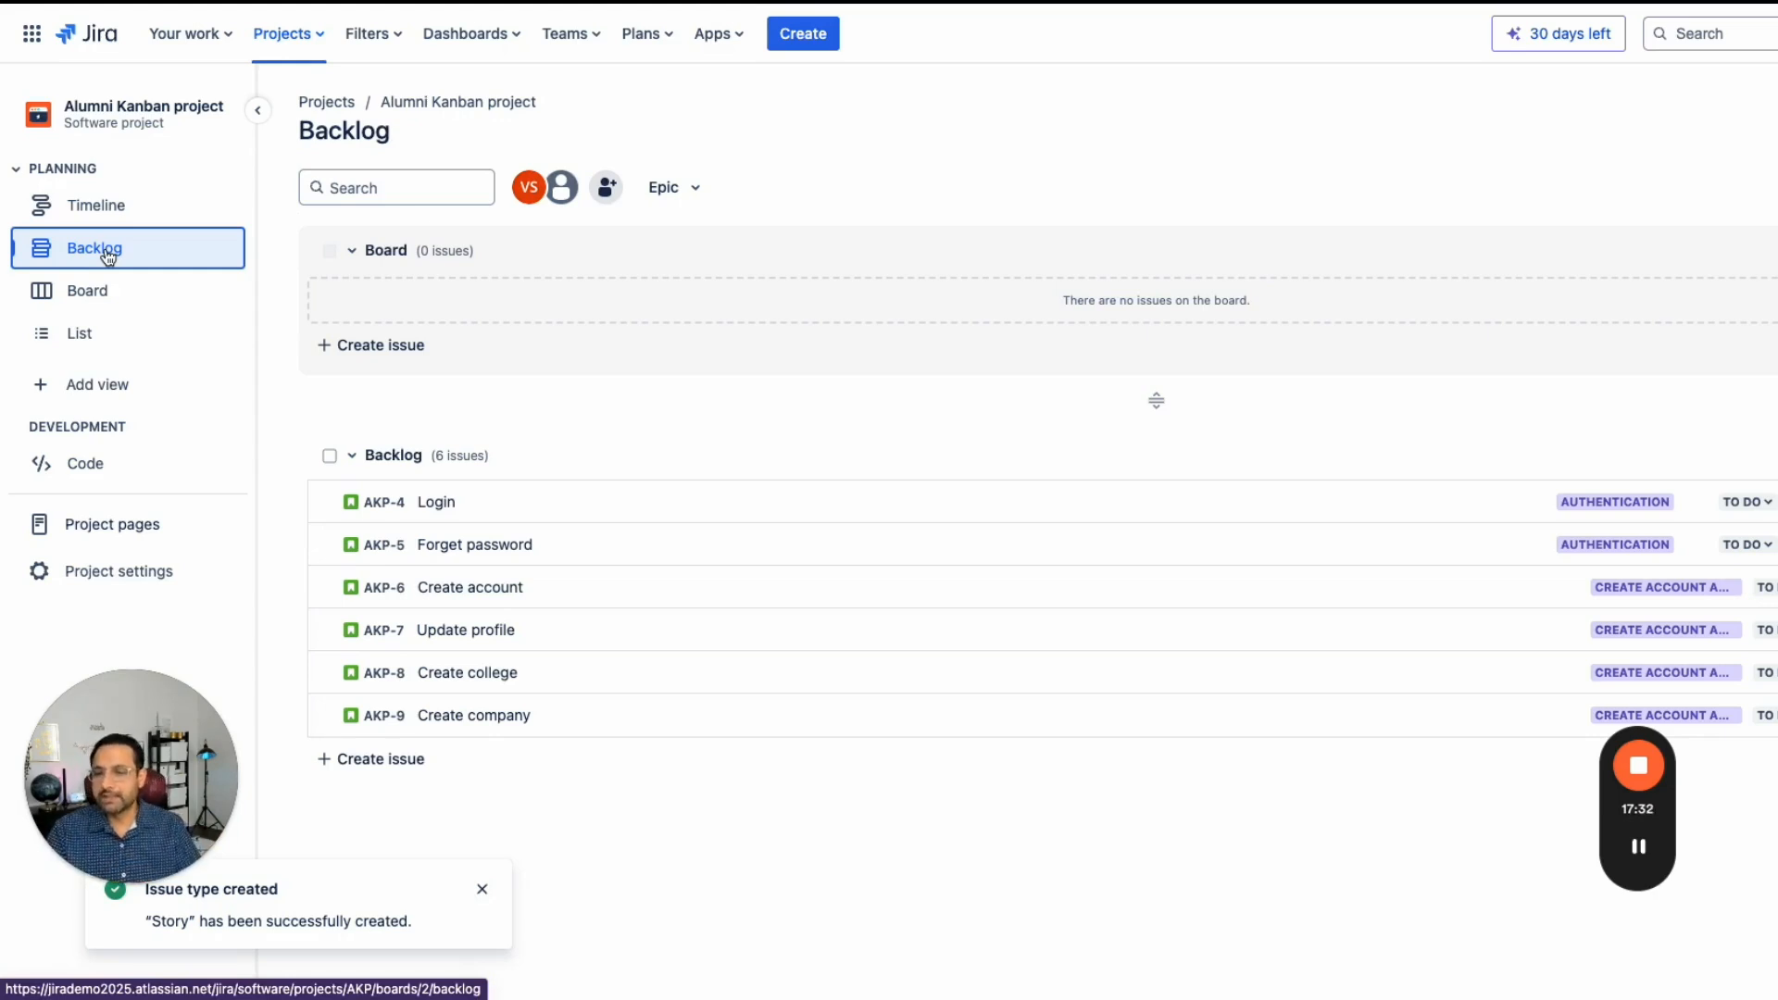
- Move the Login and Create account issues from the backlog onto the board
{"action": "left_click_drag", "start_coordinate": [551, 512], "coordinate": [556, 310]}
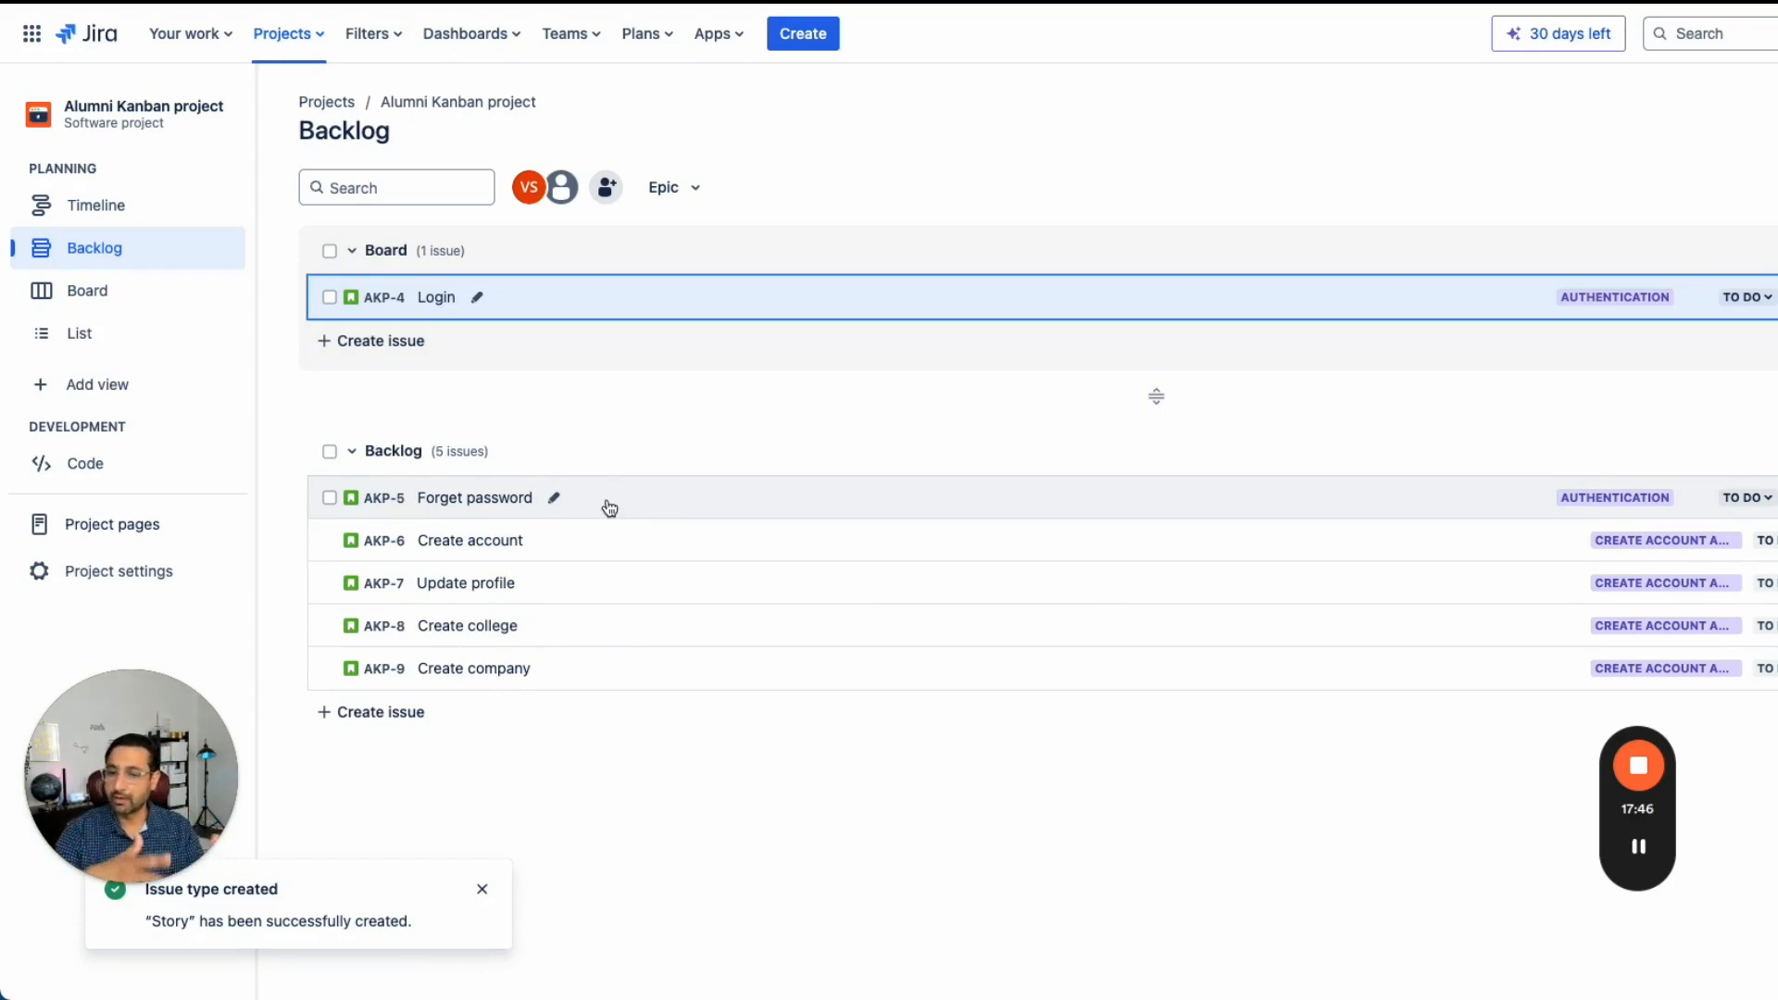
{"action": "left_click_drag", "start_coordinate": [592, 544], "coordinate": [597, 321]}
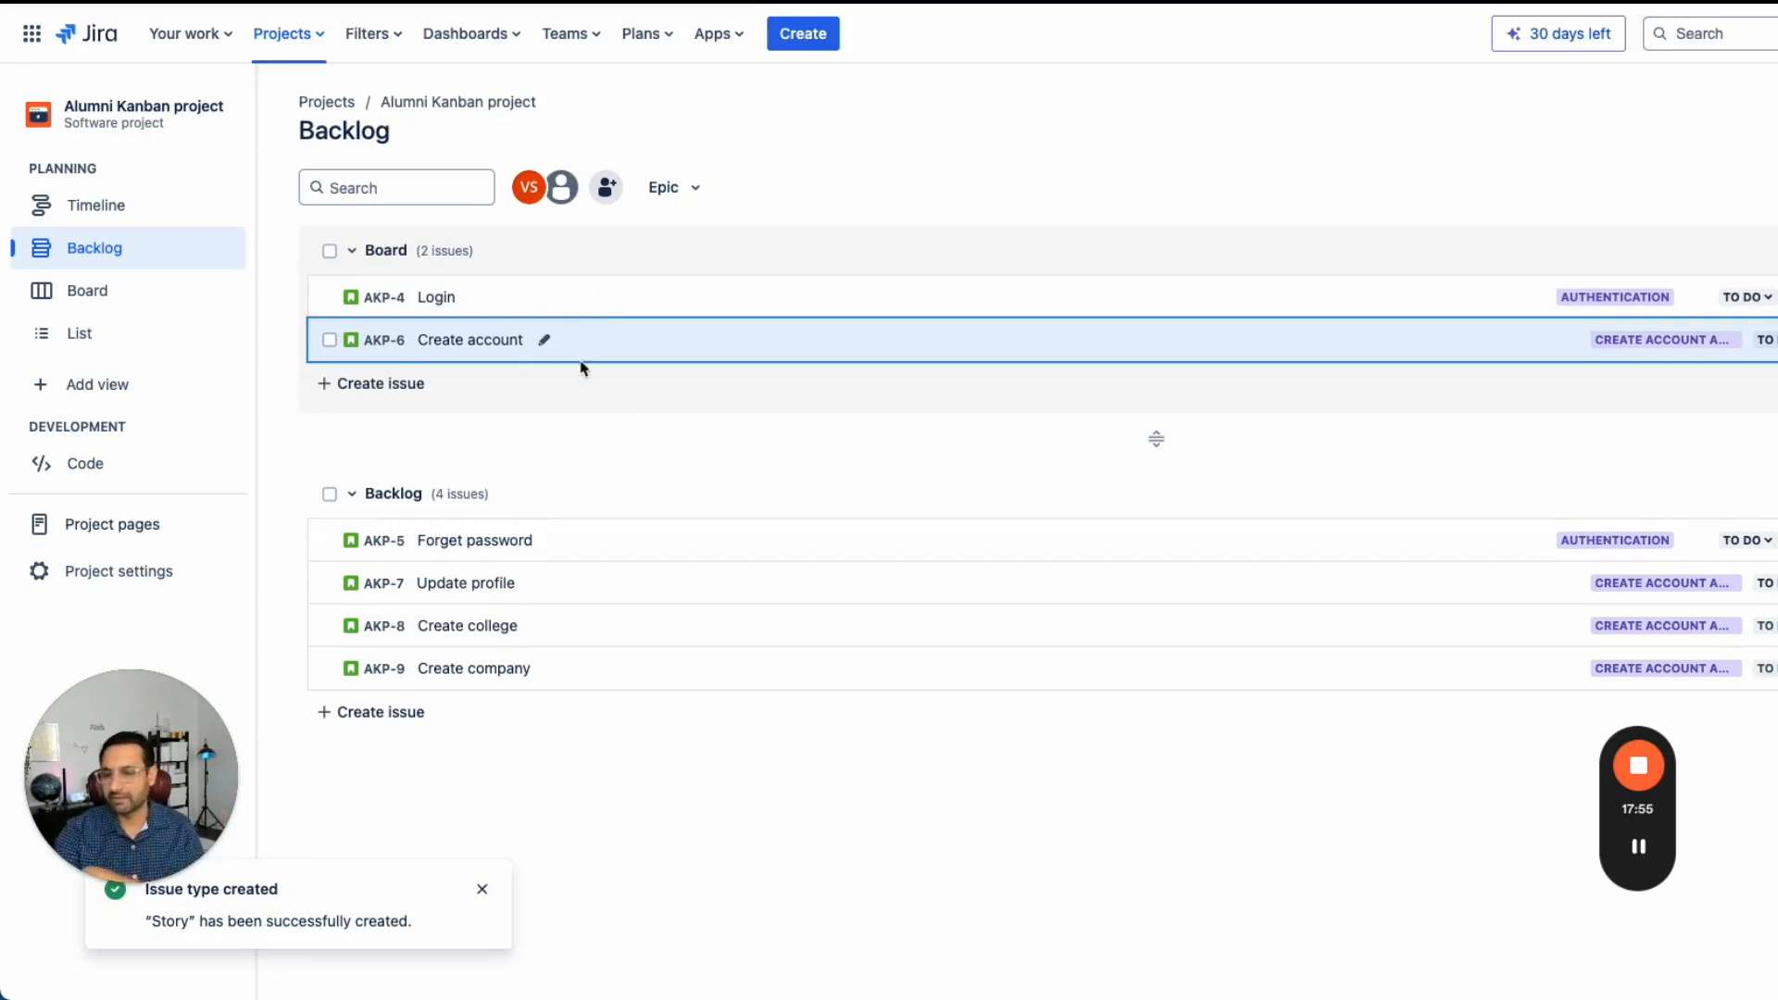
- Try to set a maximum of 2 issues as the To Do column limit on the board
{"action": "mouse_move", "coordinate": [621, 659]}
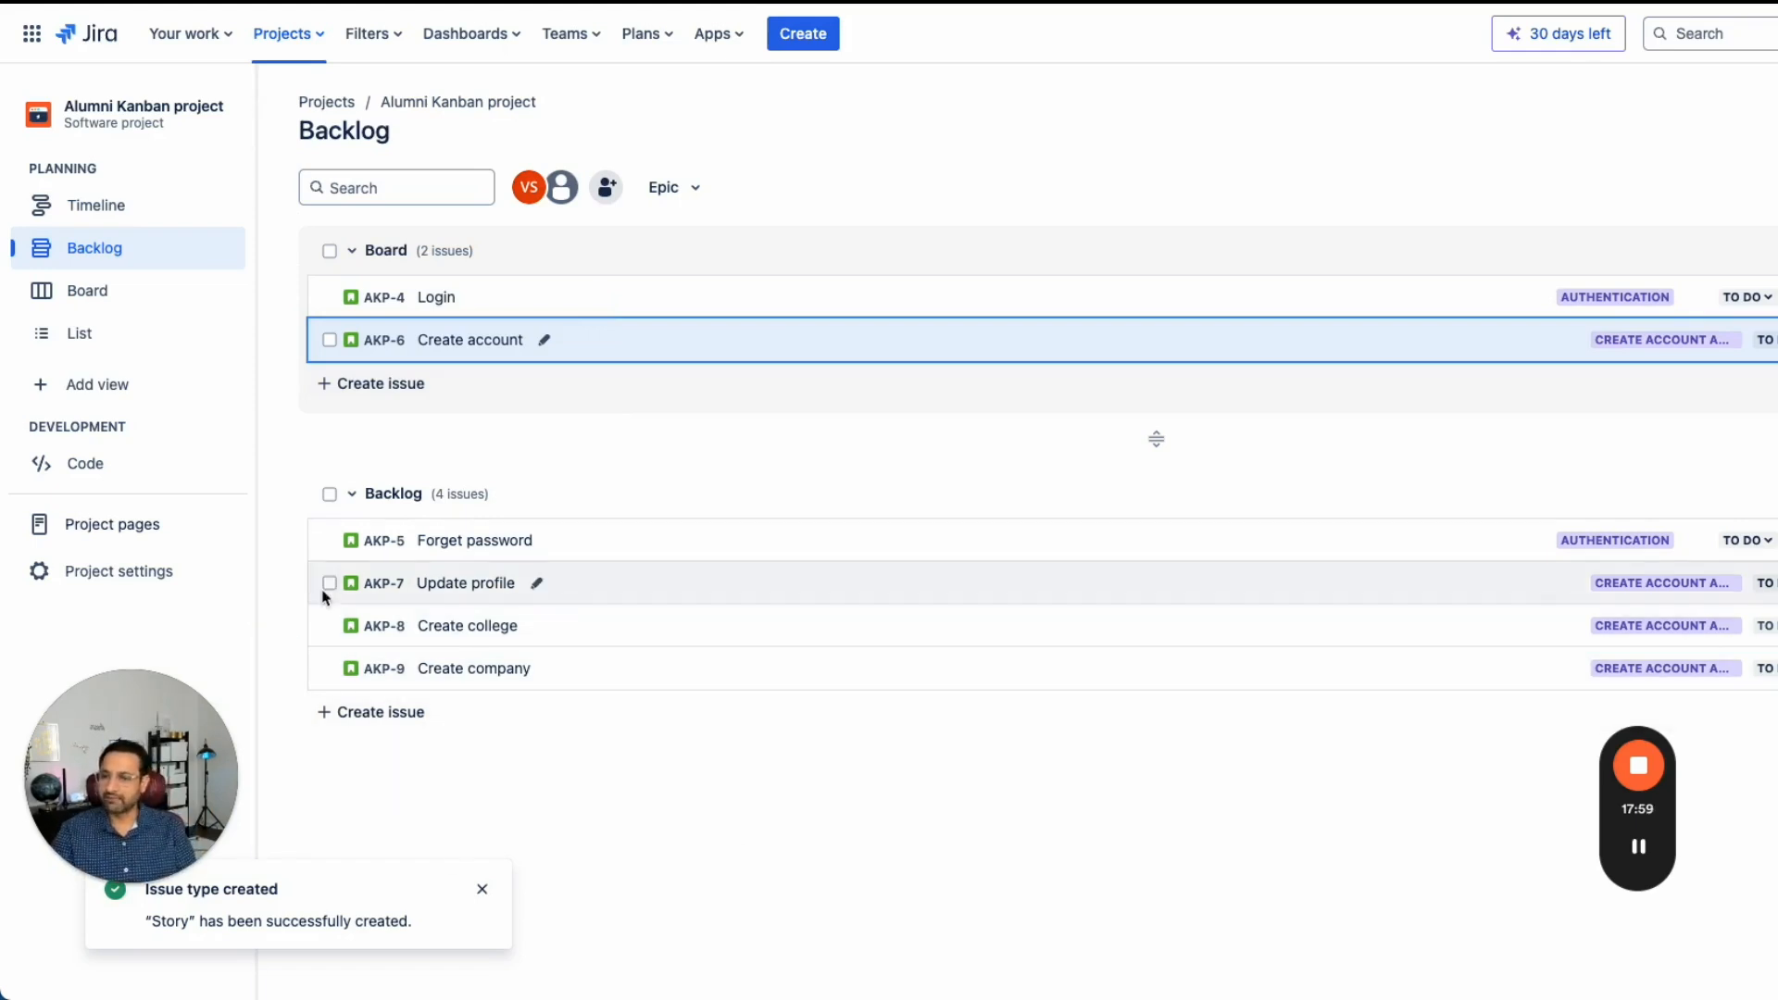
{"action": "left_click", "coordinate": [97, 304]}
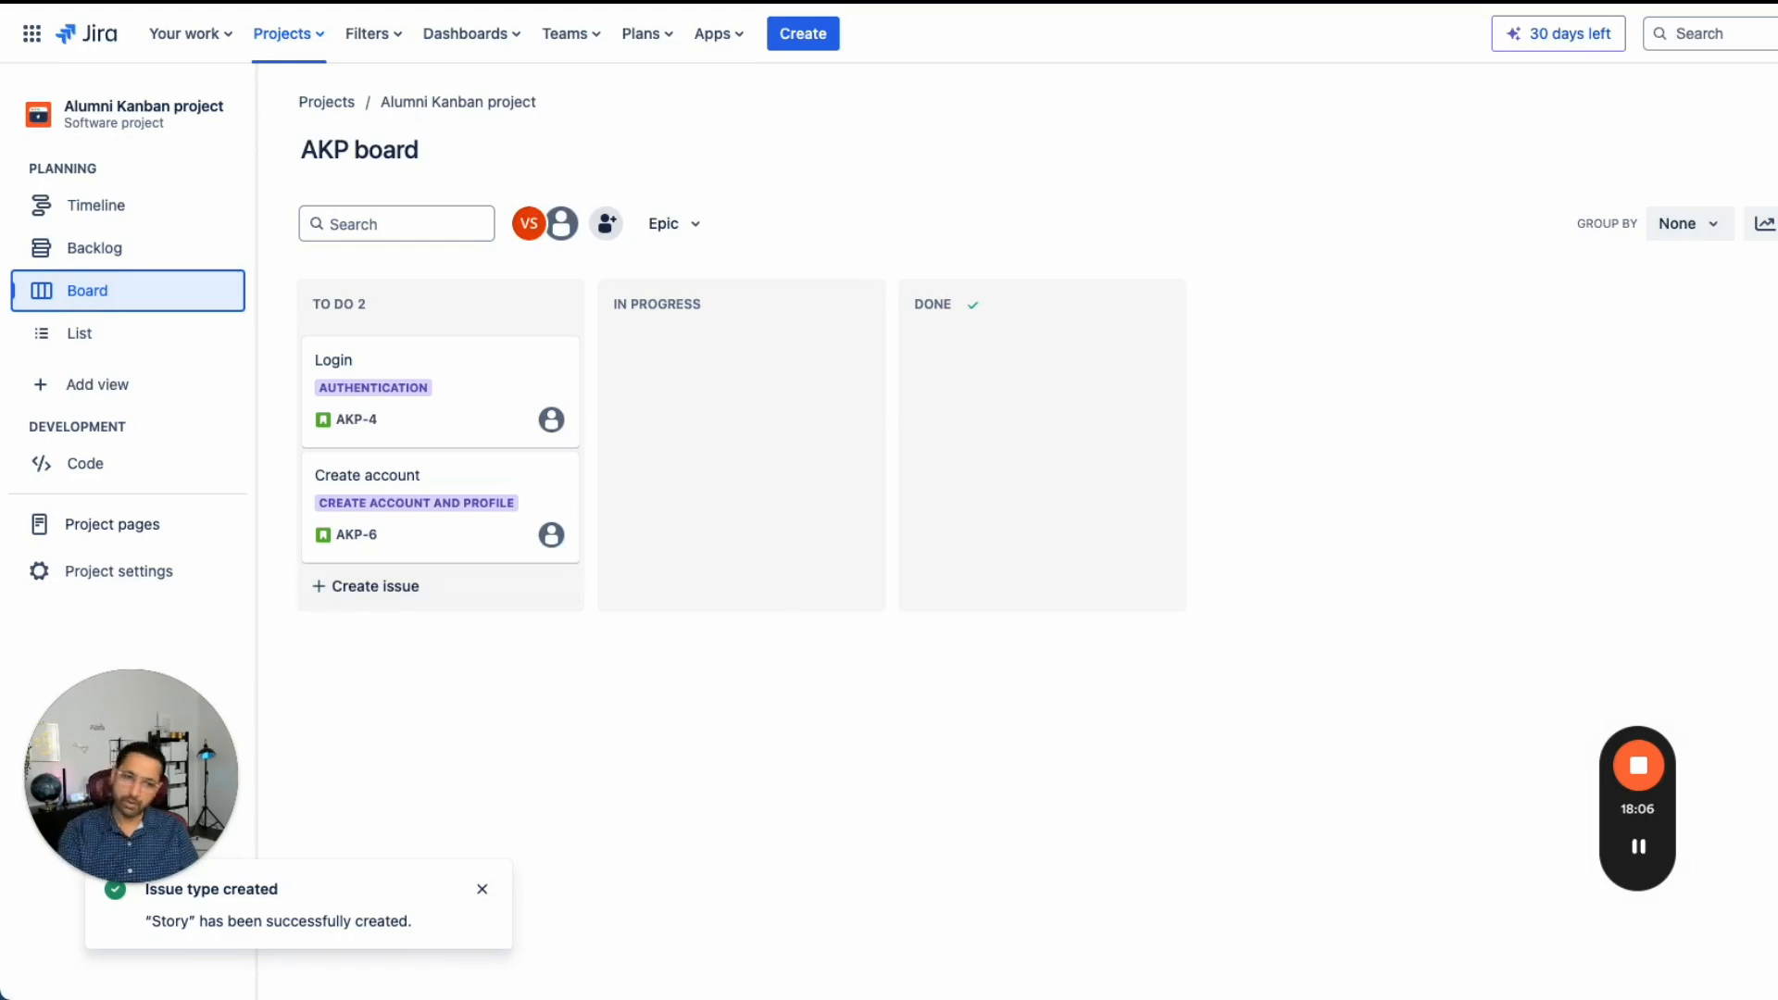
{"action": "mouse_move", "coordinate": [1637, 845]}
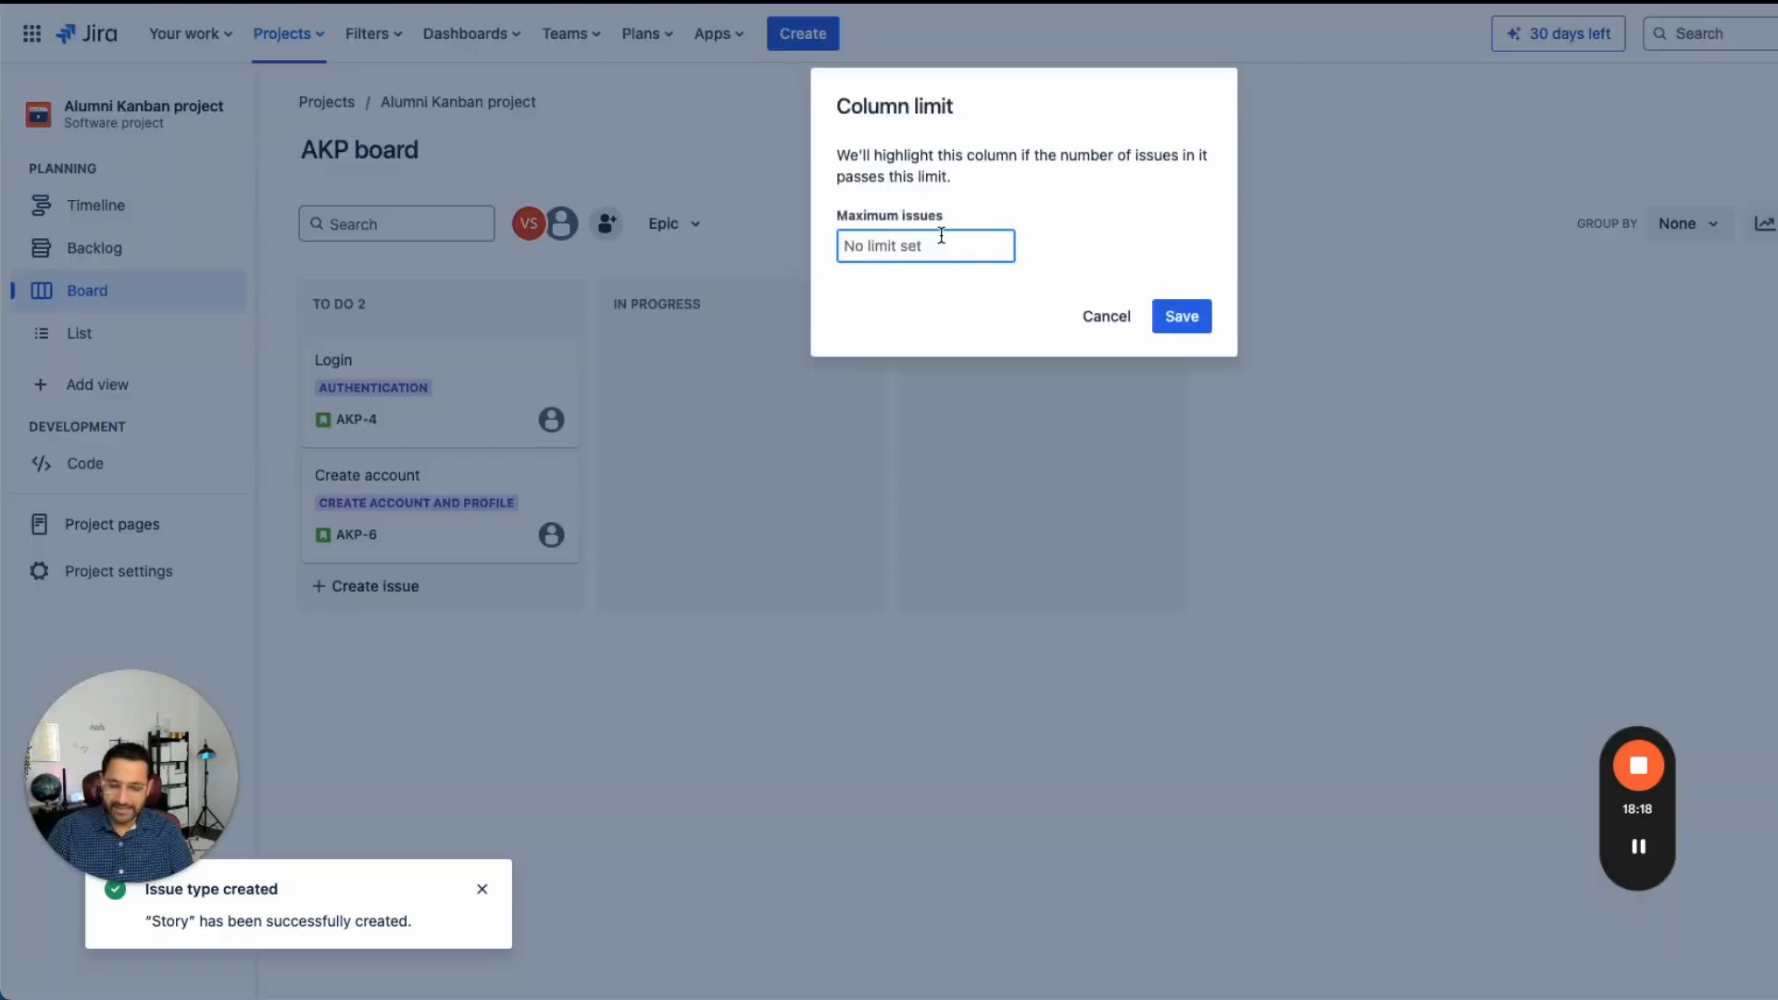
{"action": "type", "text": "2"}
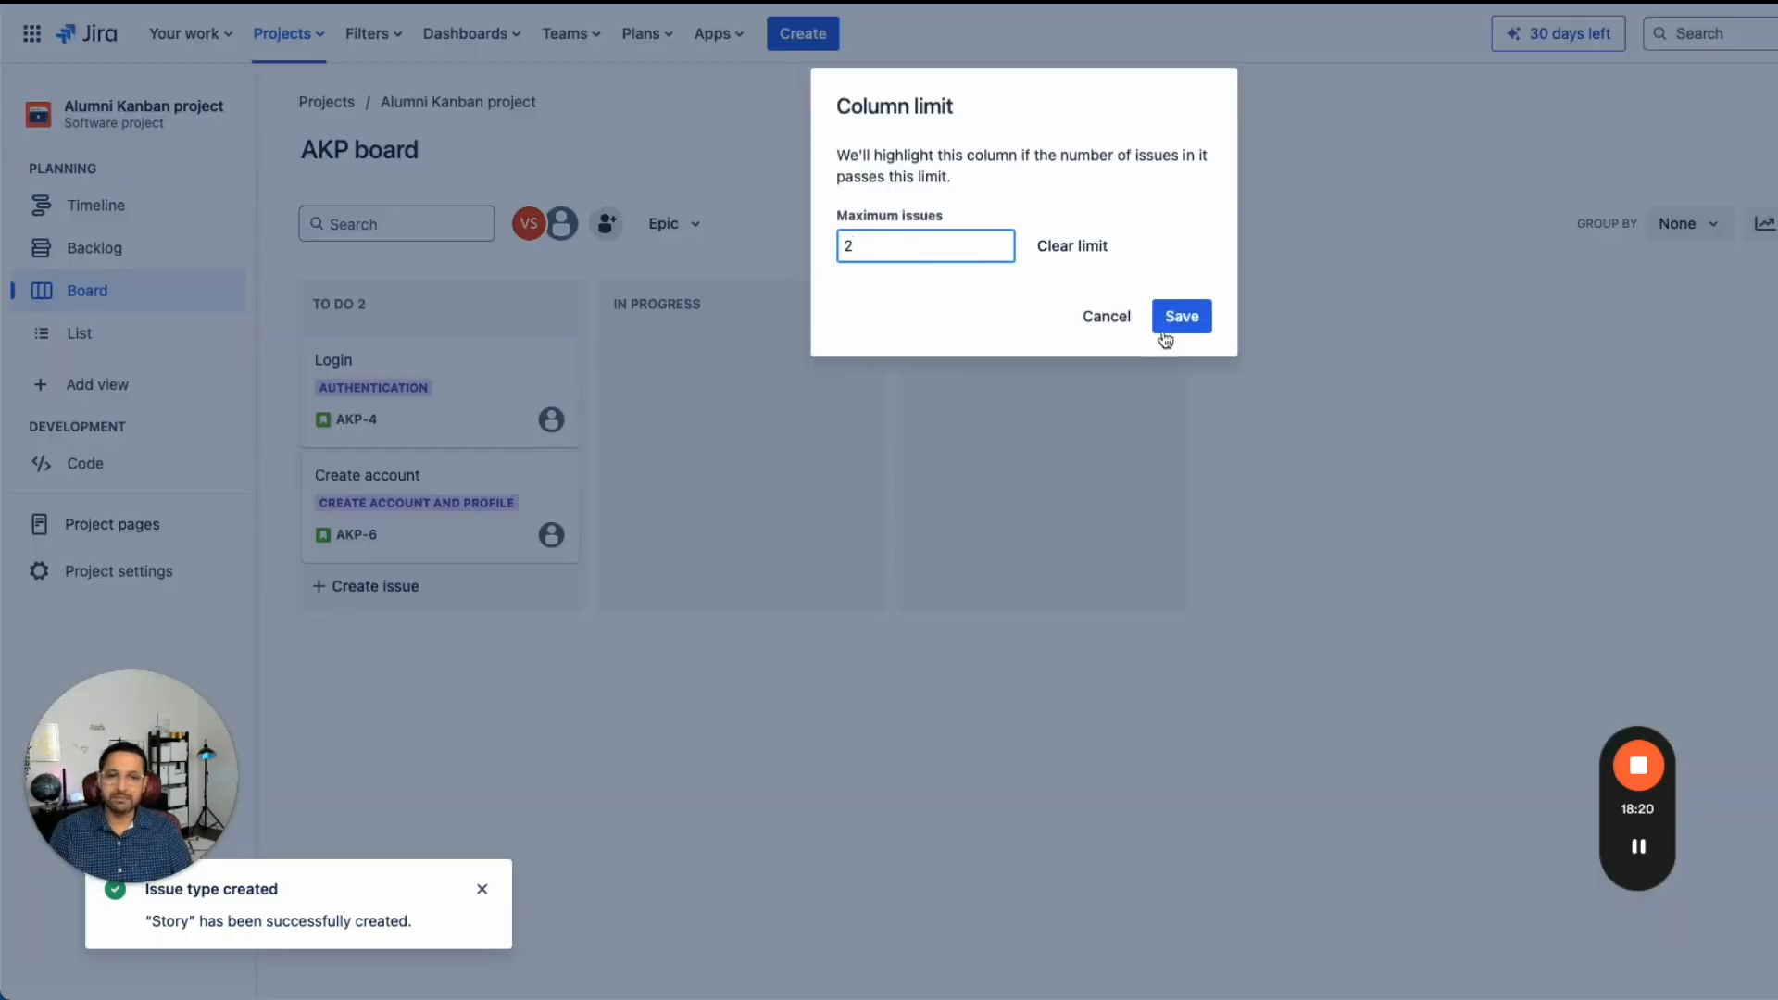
{"action": "left_click", "coordinate": [1106, 317]}
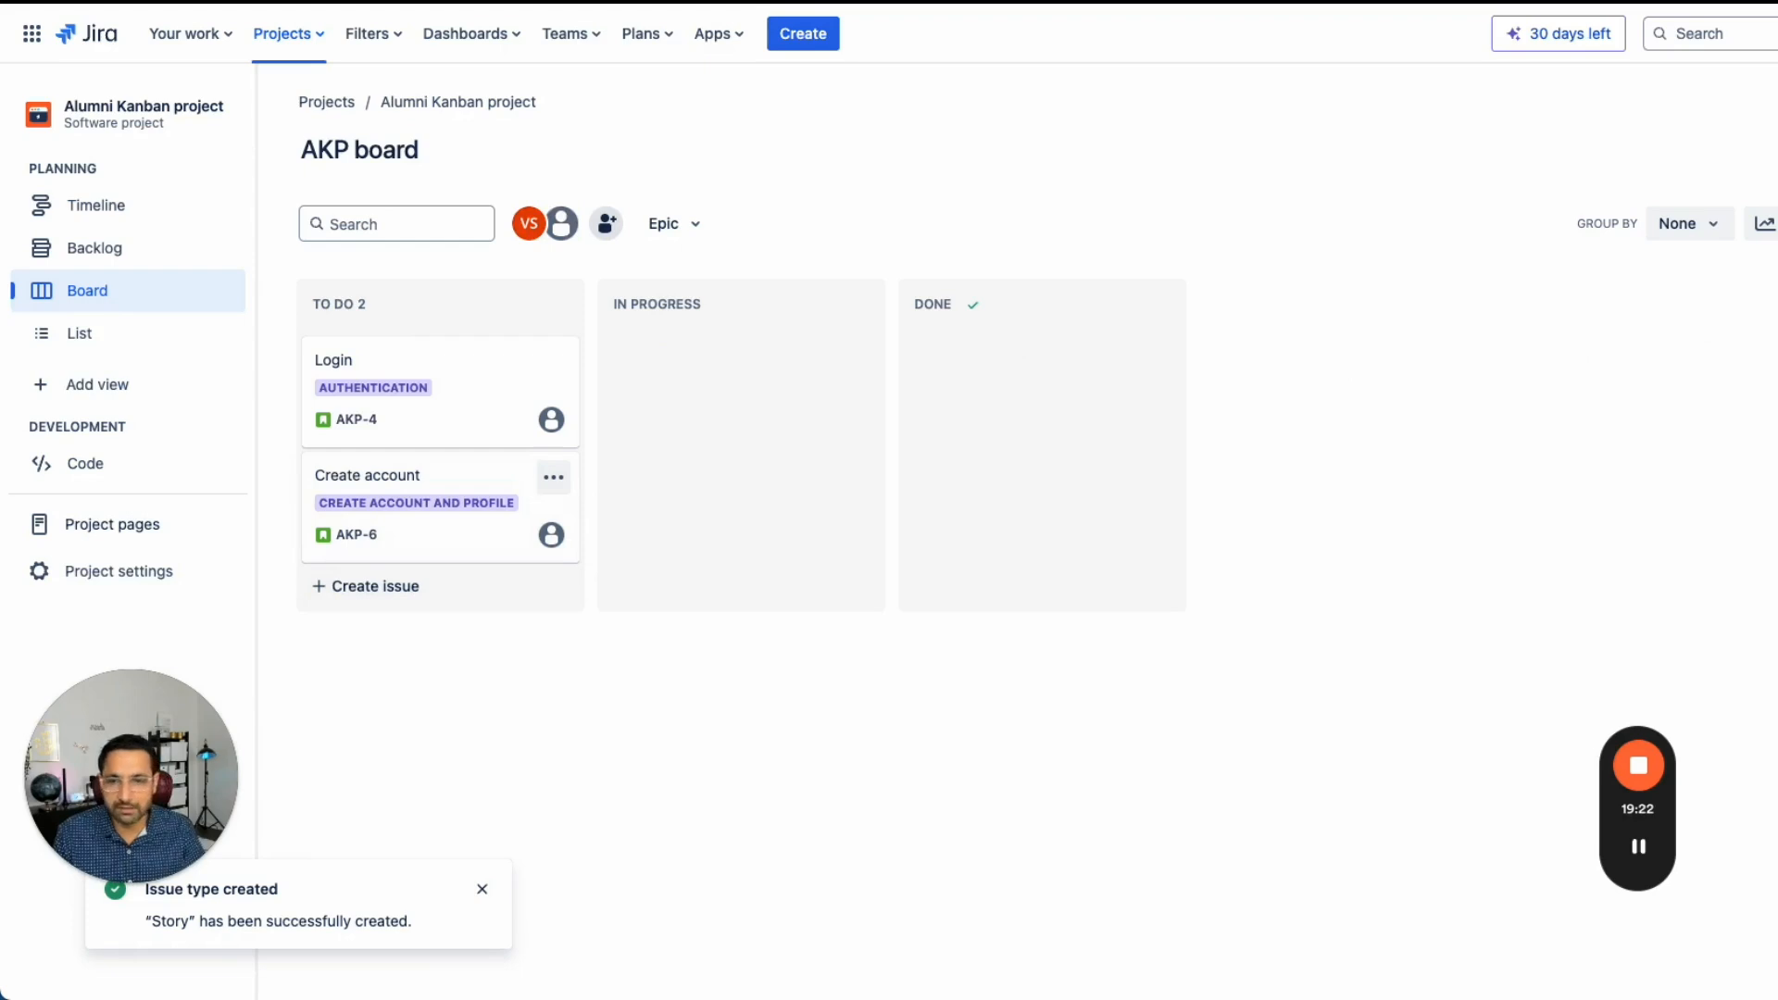
- Add a new board column named Ready for QA
{"action": "left_click", "coordinate": [1759, 304]}
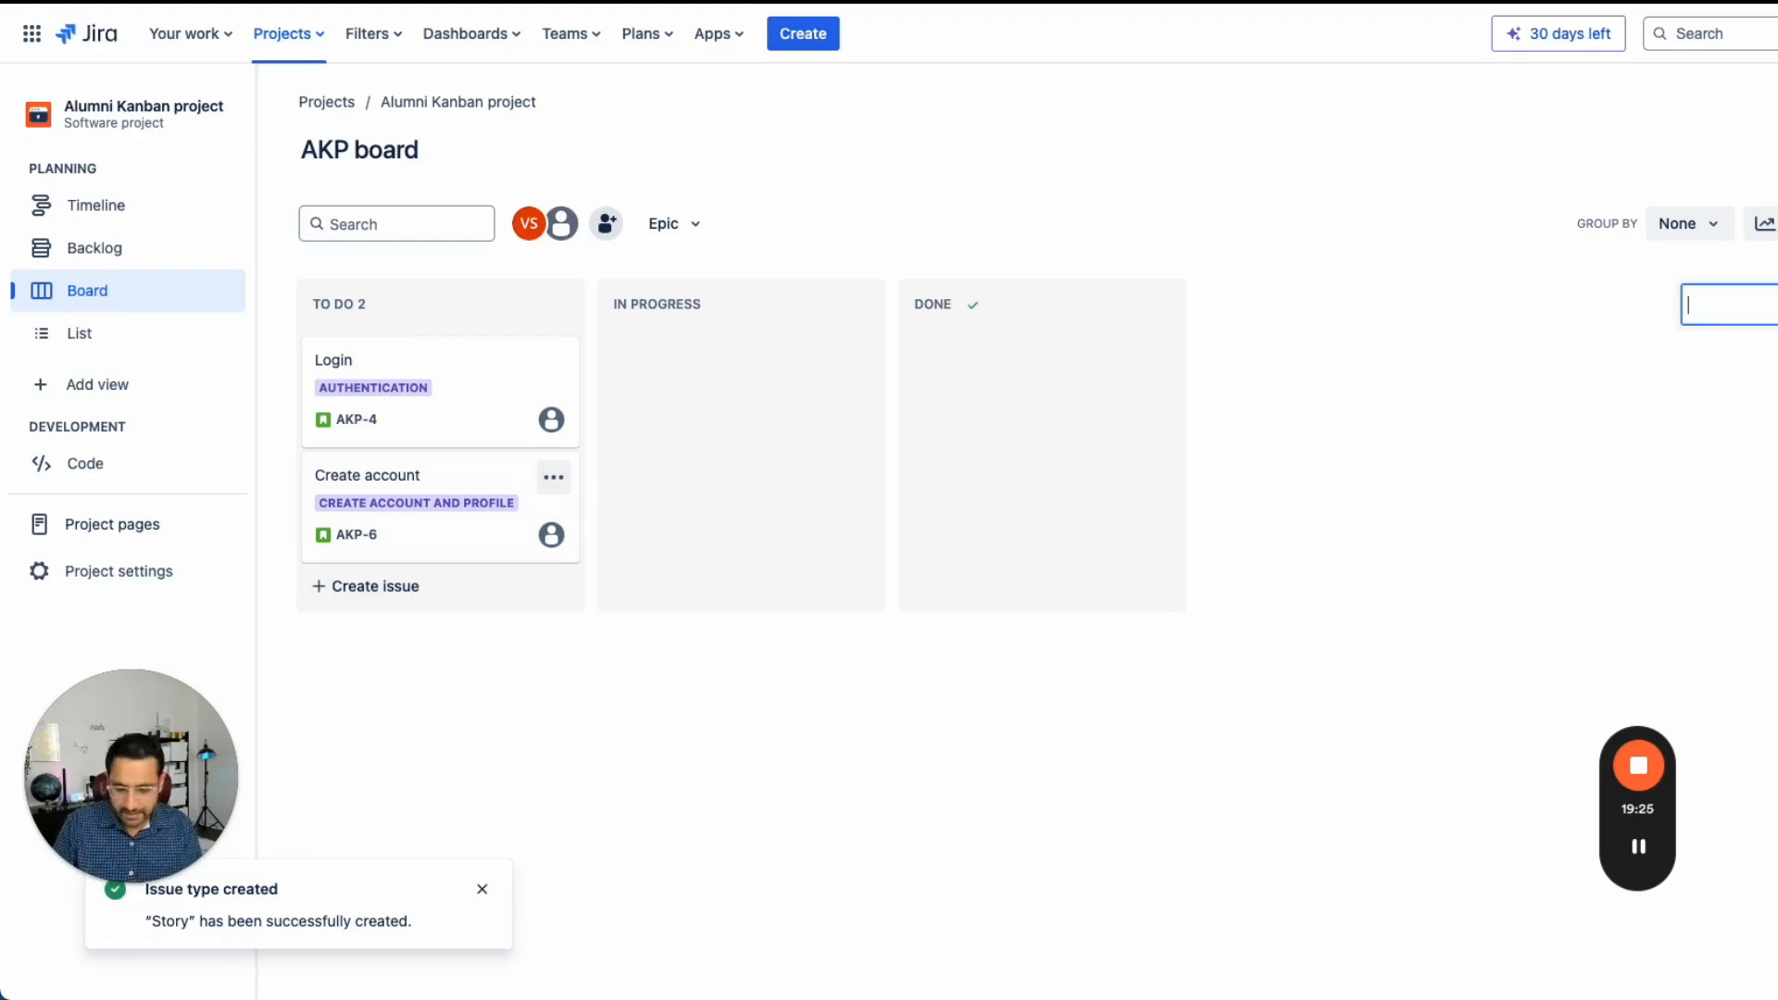
{"action": "type", "text": "Ready for QA"}
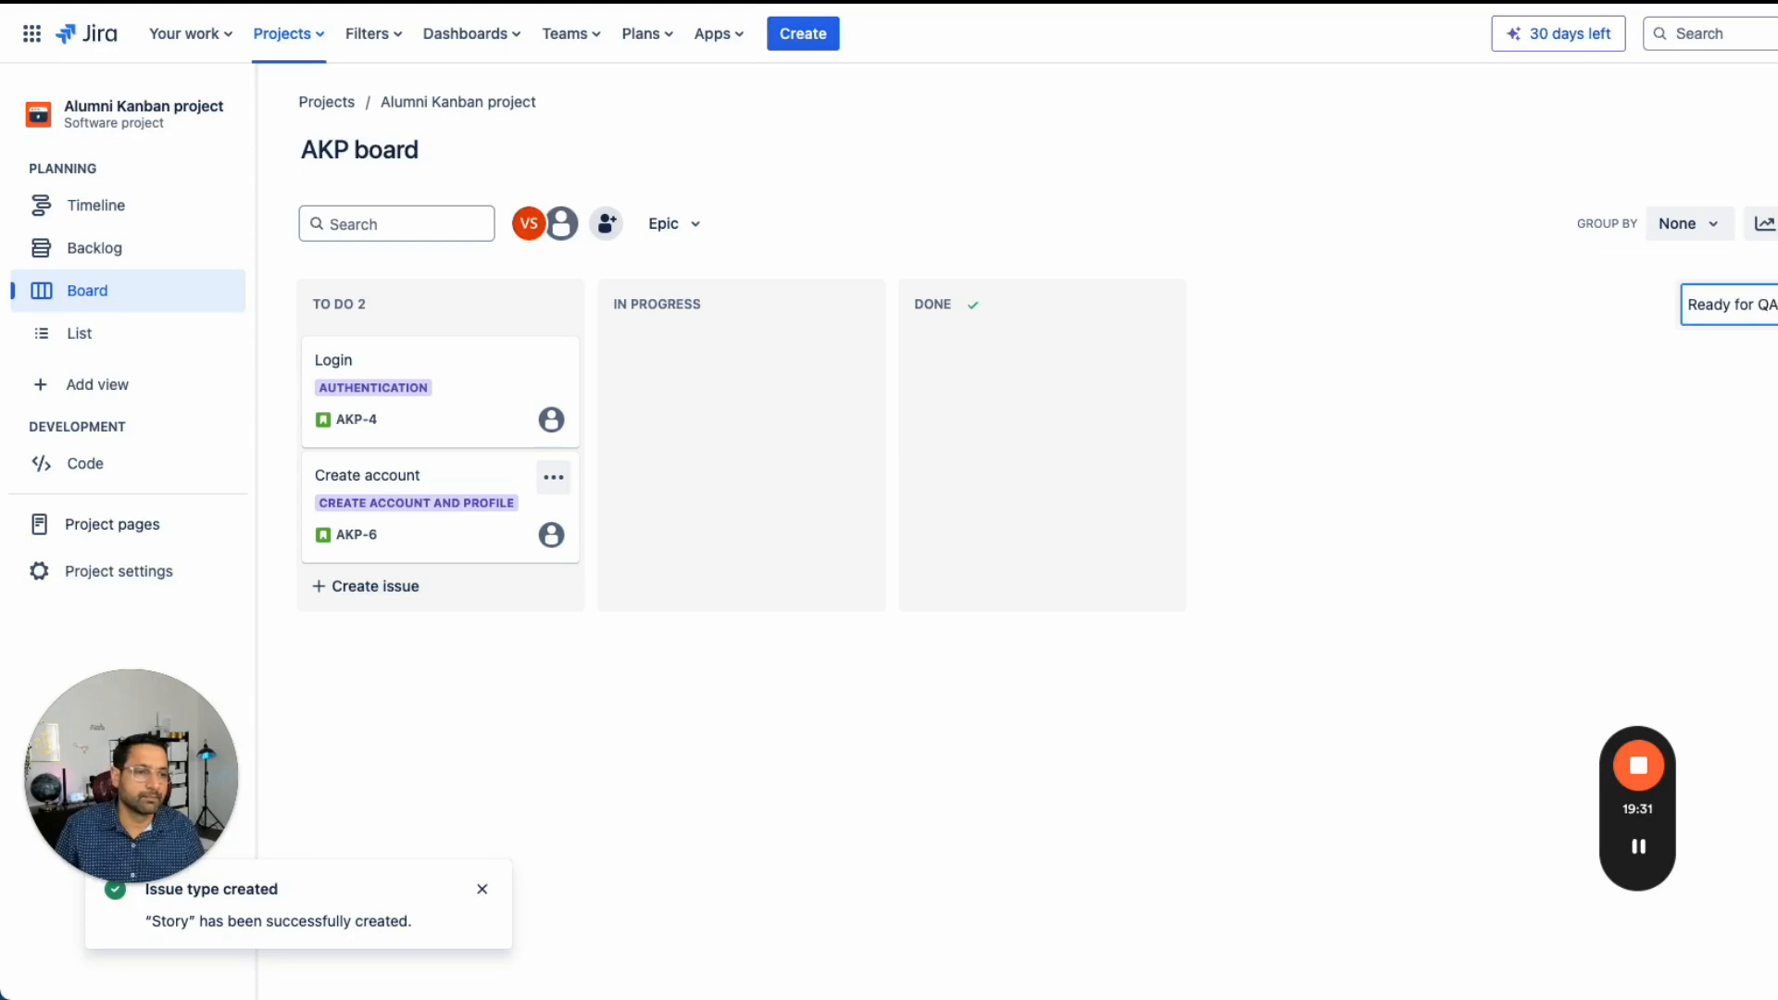
{"action": "key", "text": "Return"}
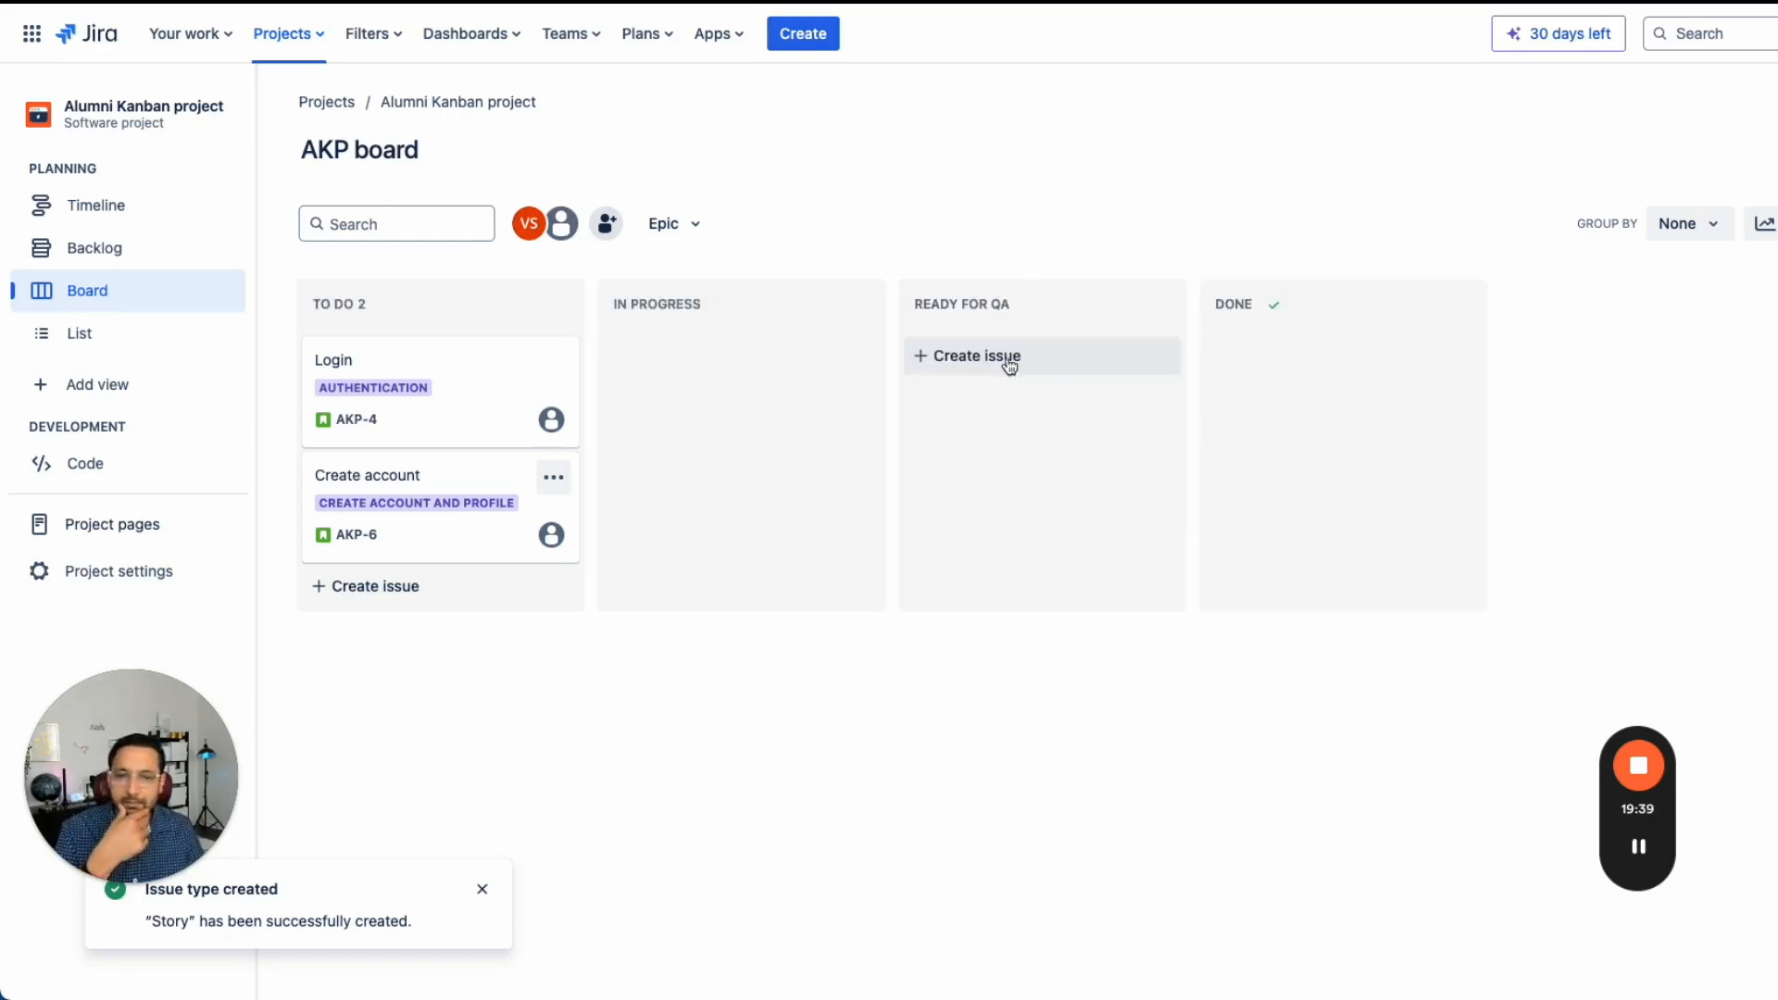
- Move the Login issue through In Progress and Done, then back into the Ready for QA column
{"action": "left_click_drag", "start_coordinate": [473, 385], "coordinate": [673, 391]}
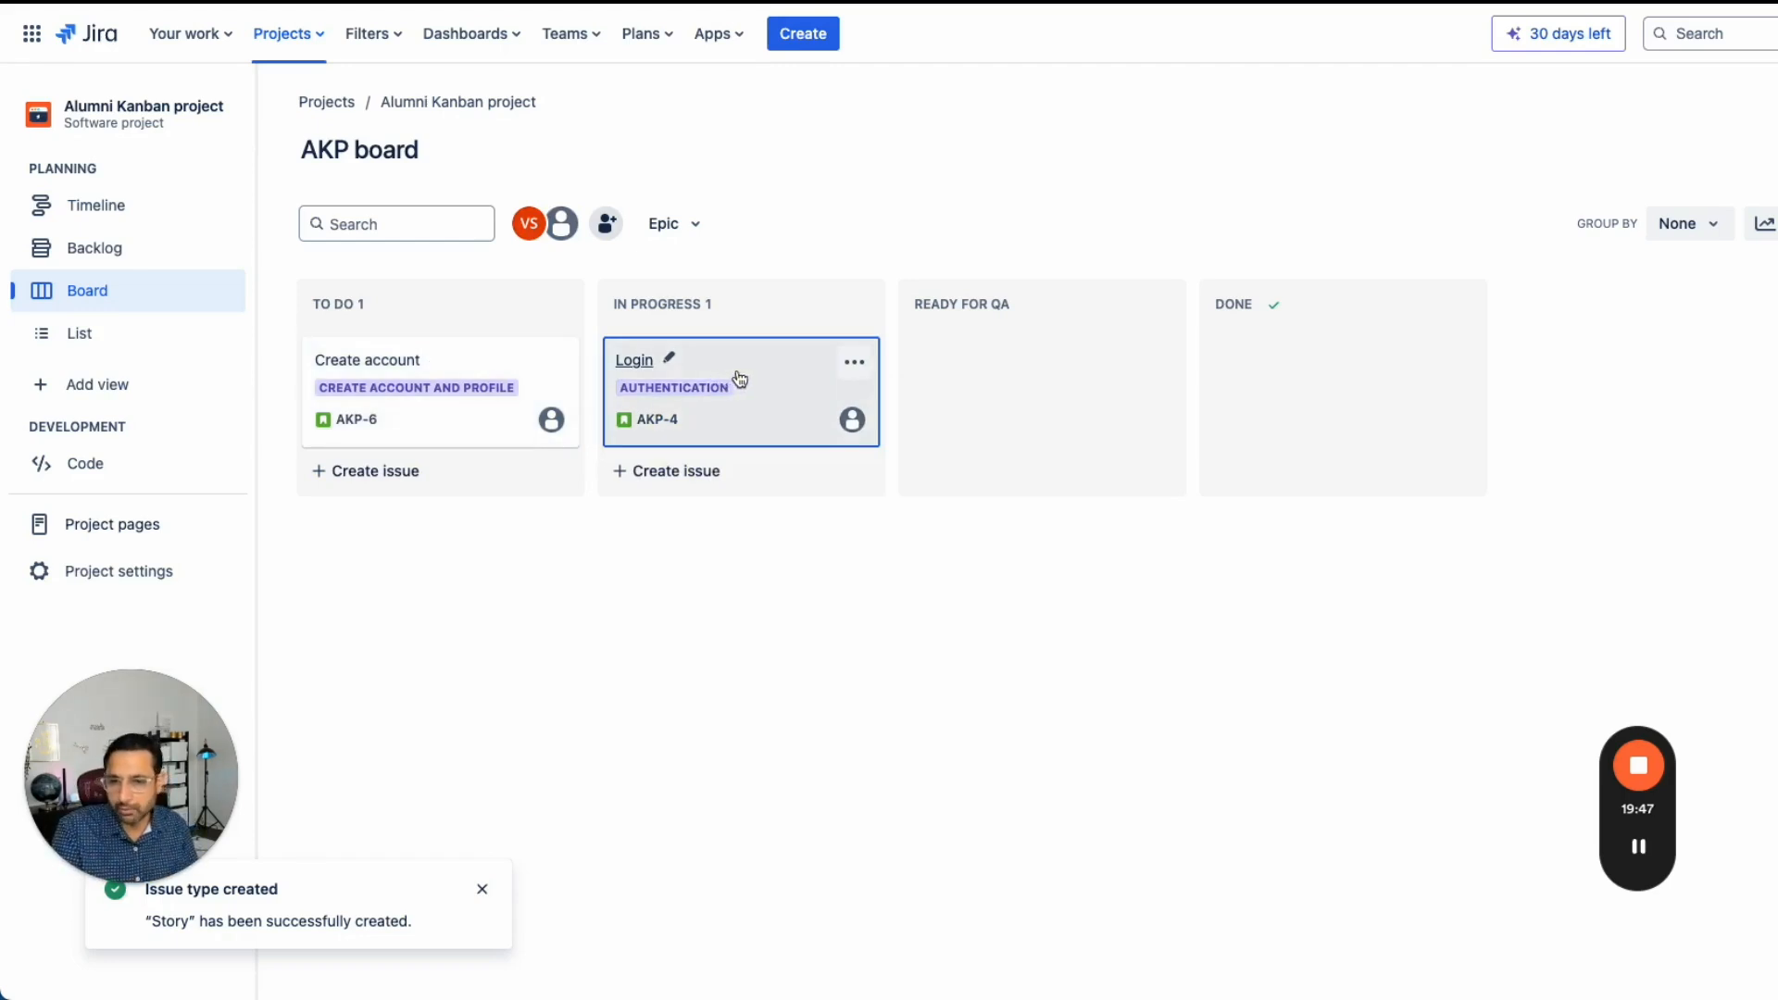
{"action": "left_click_drag", "start_coordinate": [754, 373], "coordinate": [1255, 379]}
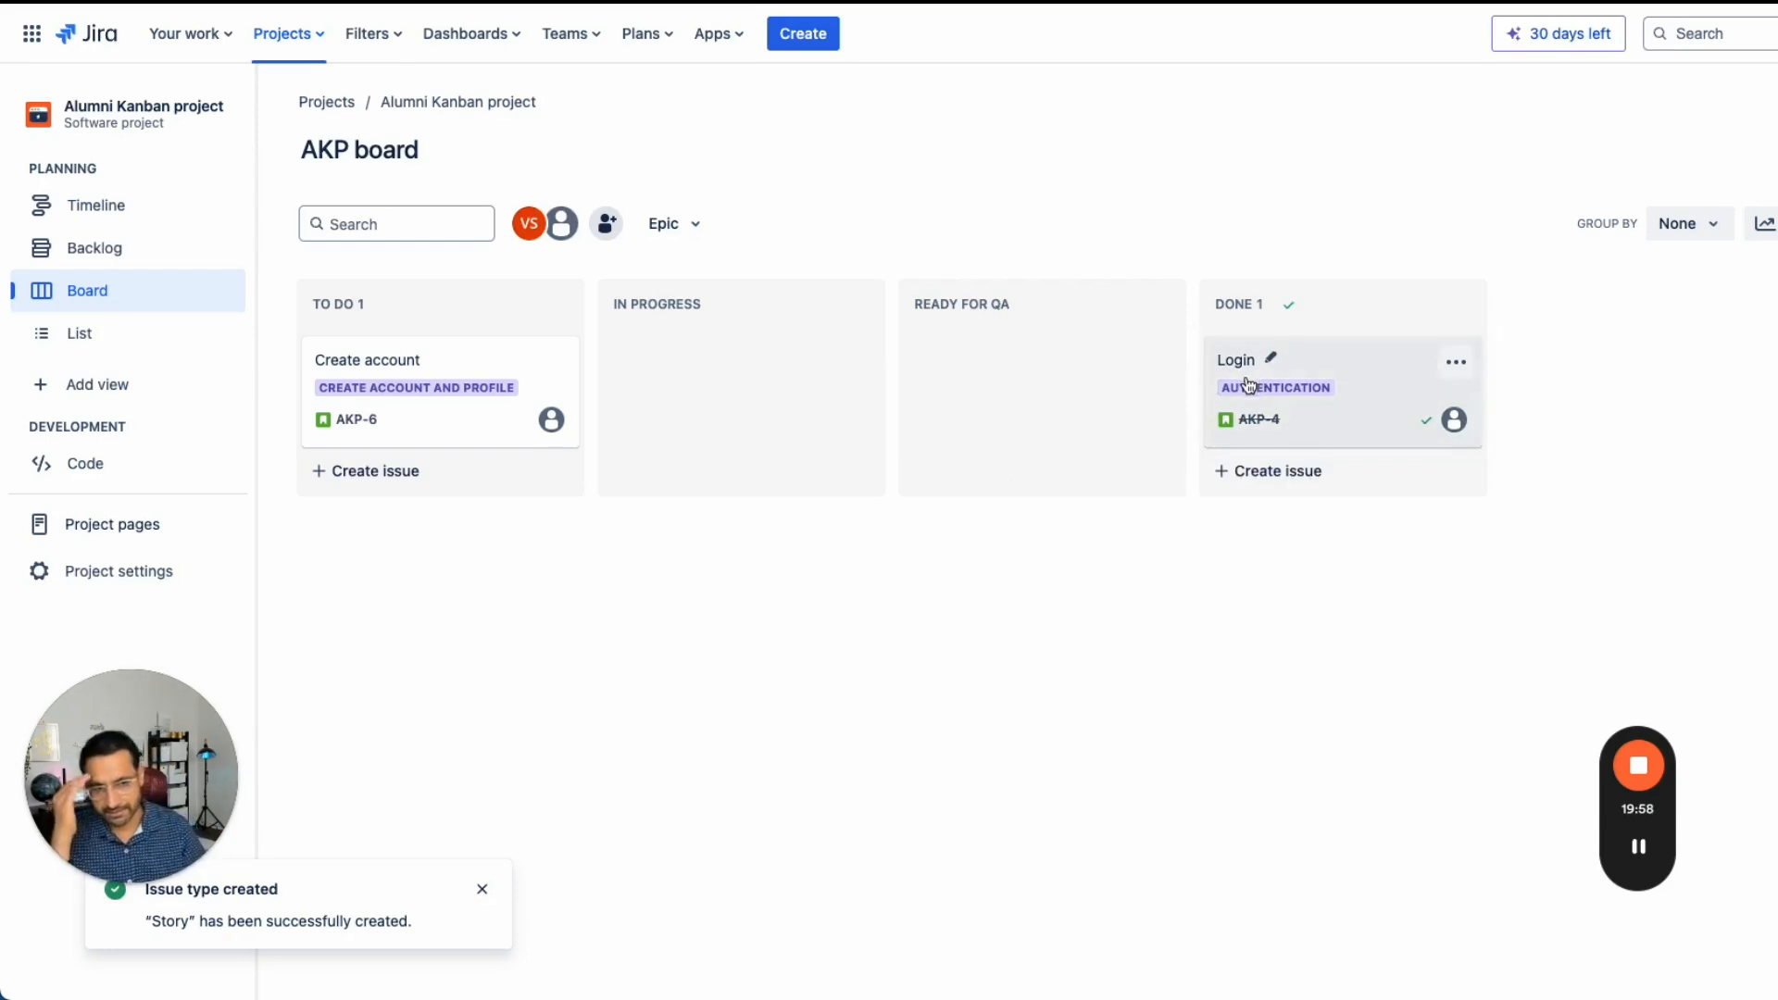
{"action": "left_click_drag", "start_coordinate": [1343, 367], "coordinate": [1064, 361]}
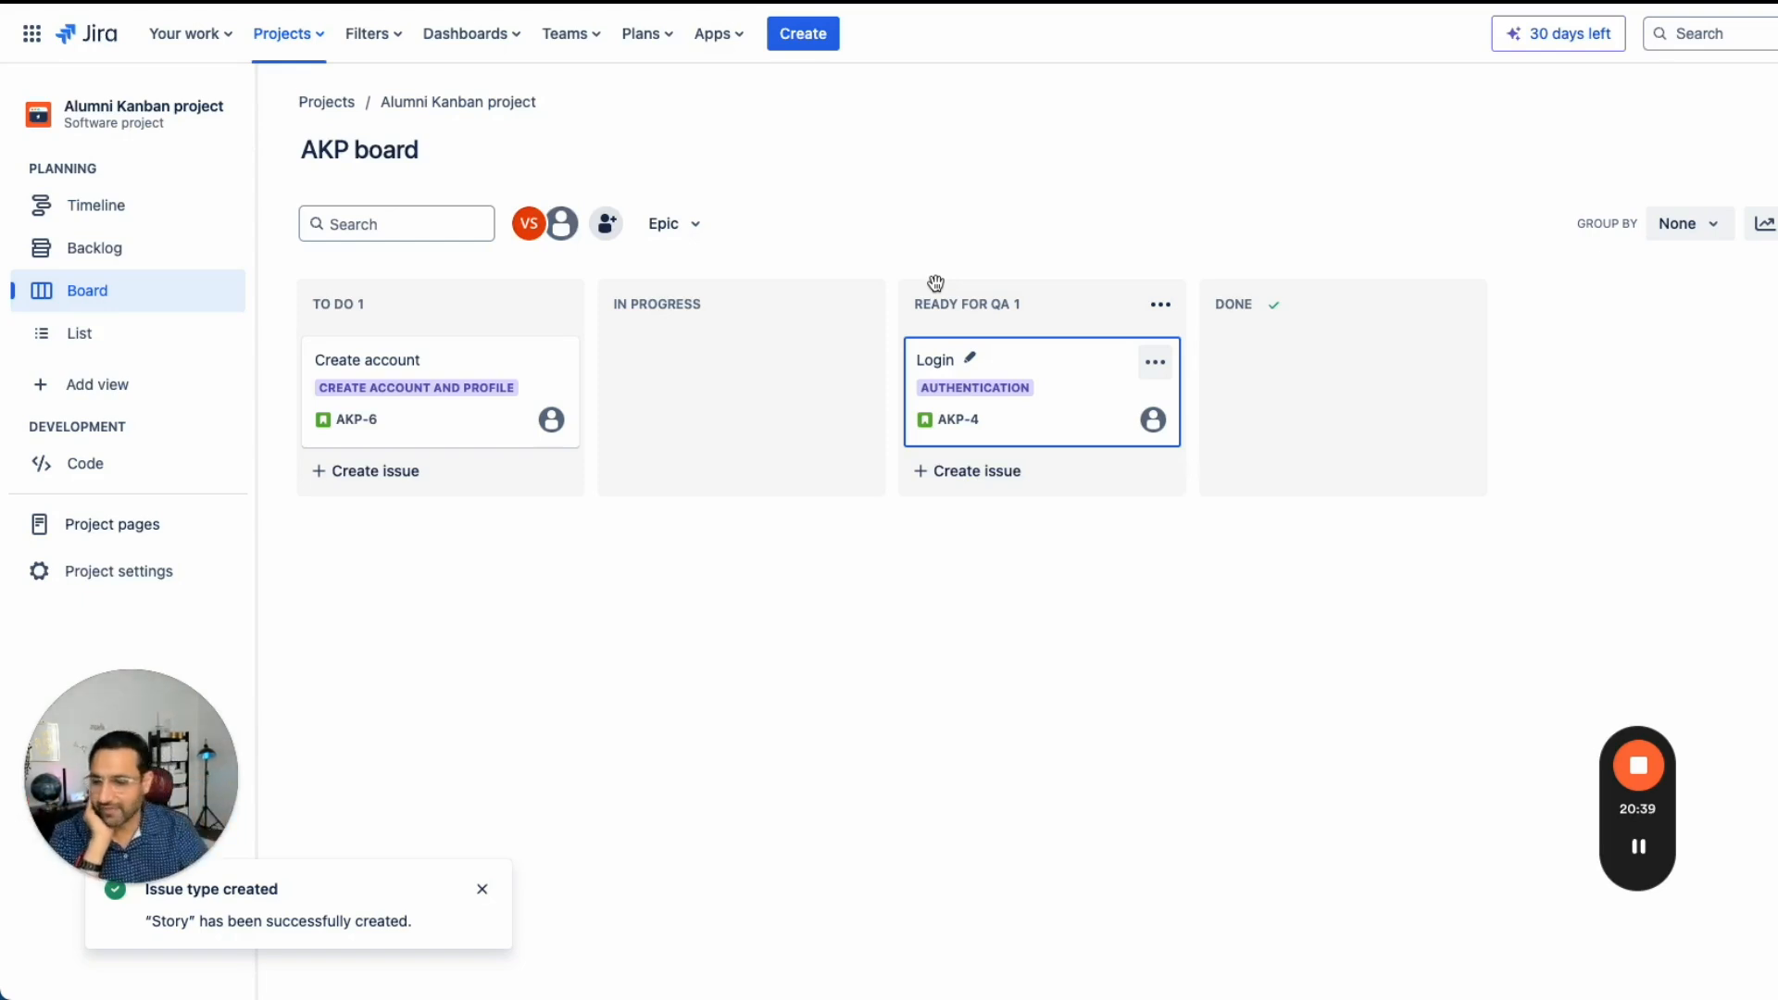
{"action": "left_click", "coordinate": [482, 892]}
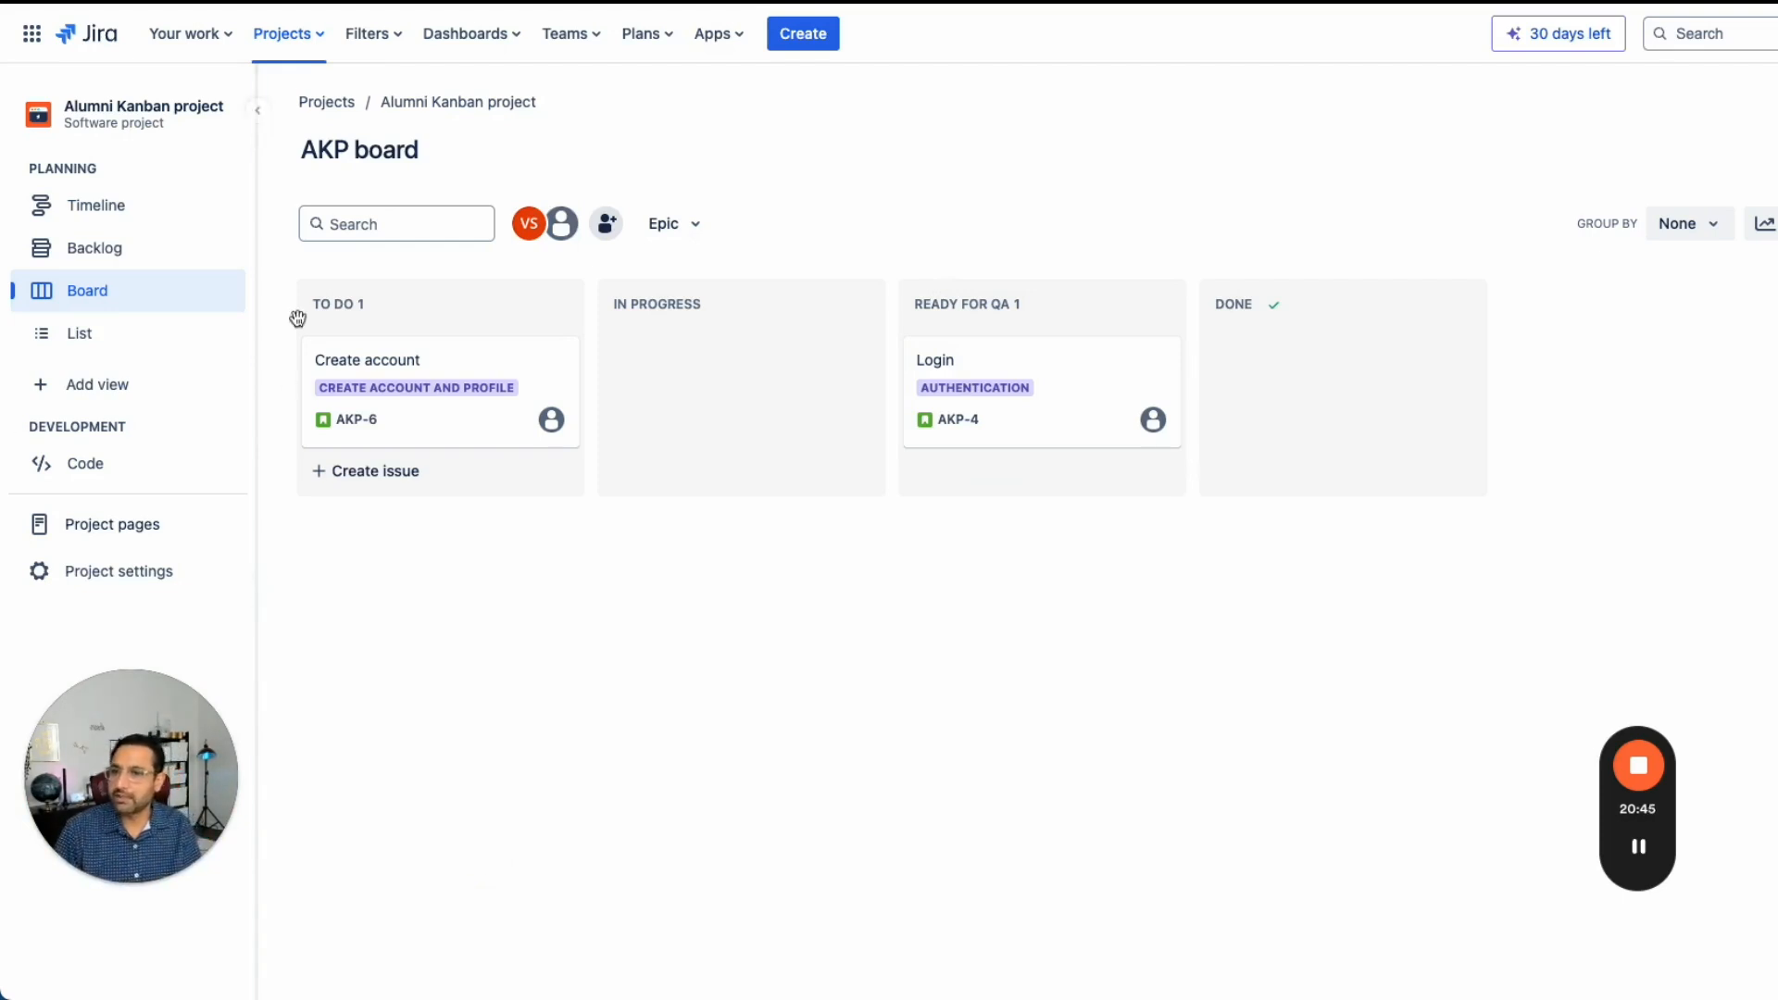
{"action": "left_click", "coordinate": [176, 2]}
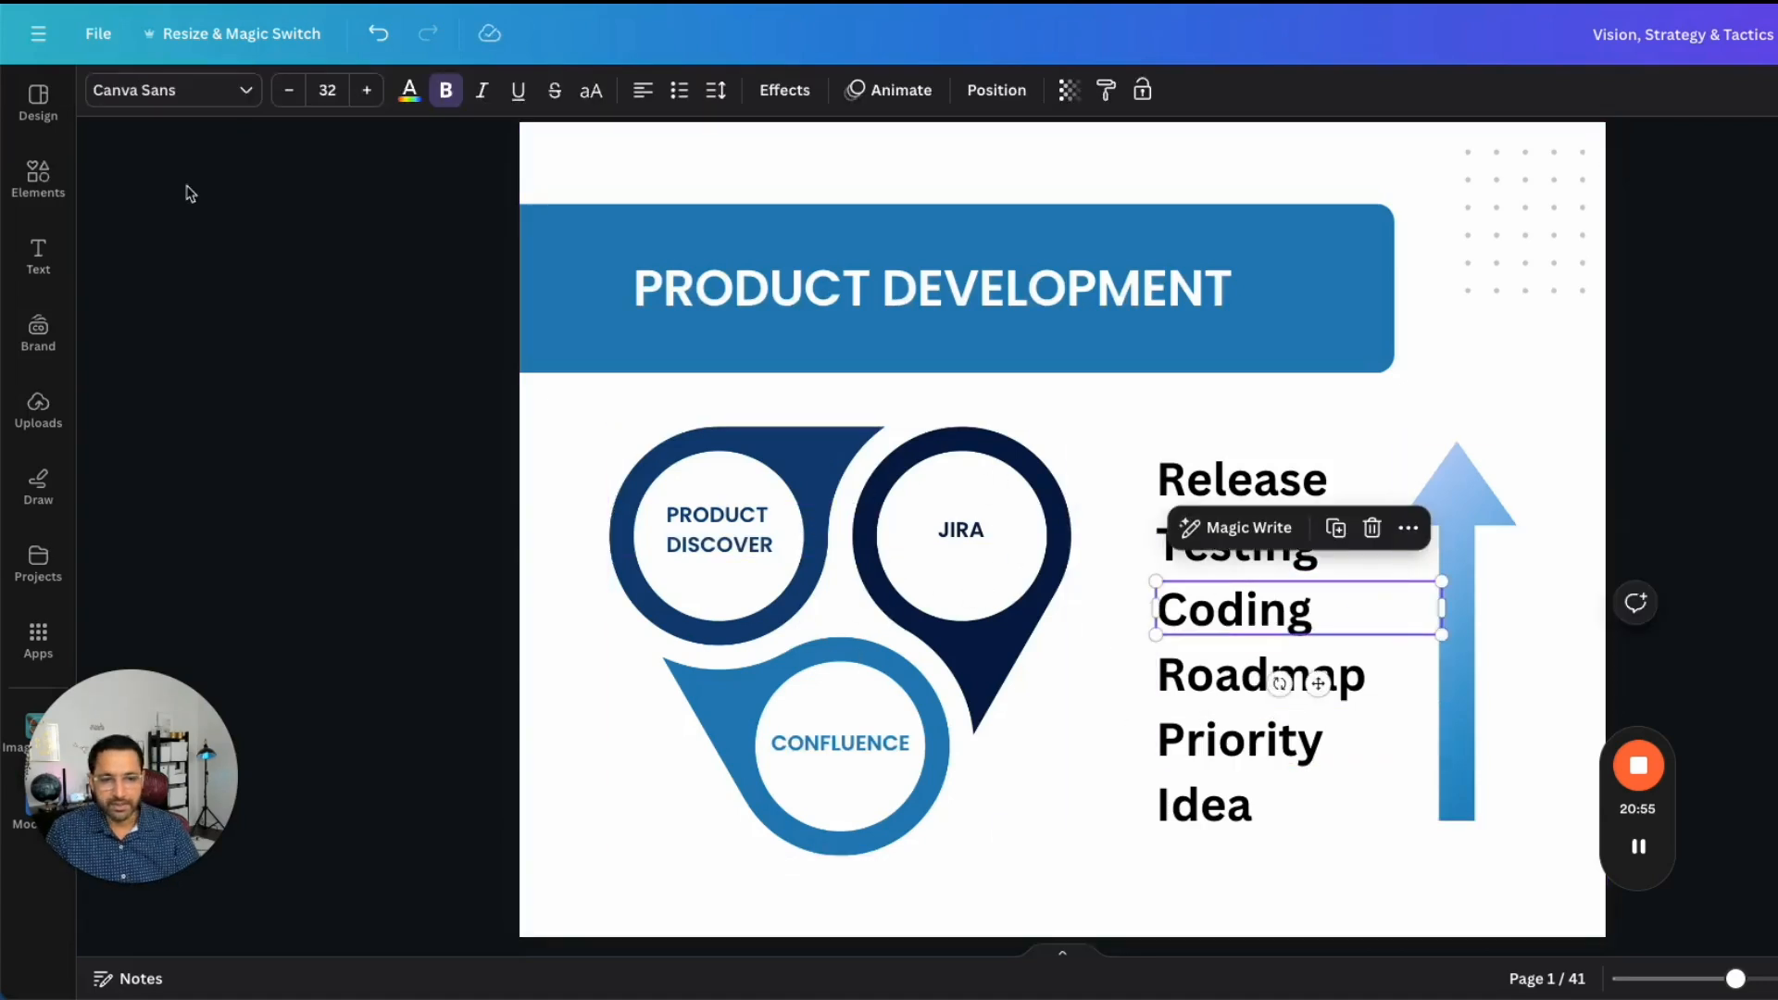
{"action": "left_click", "coordinate": [278, 2]}
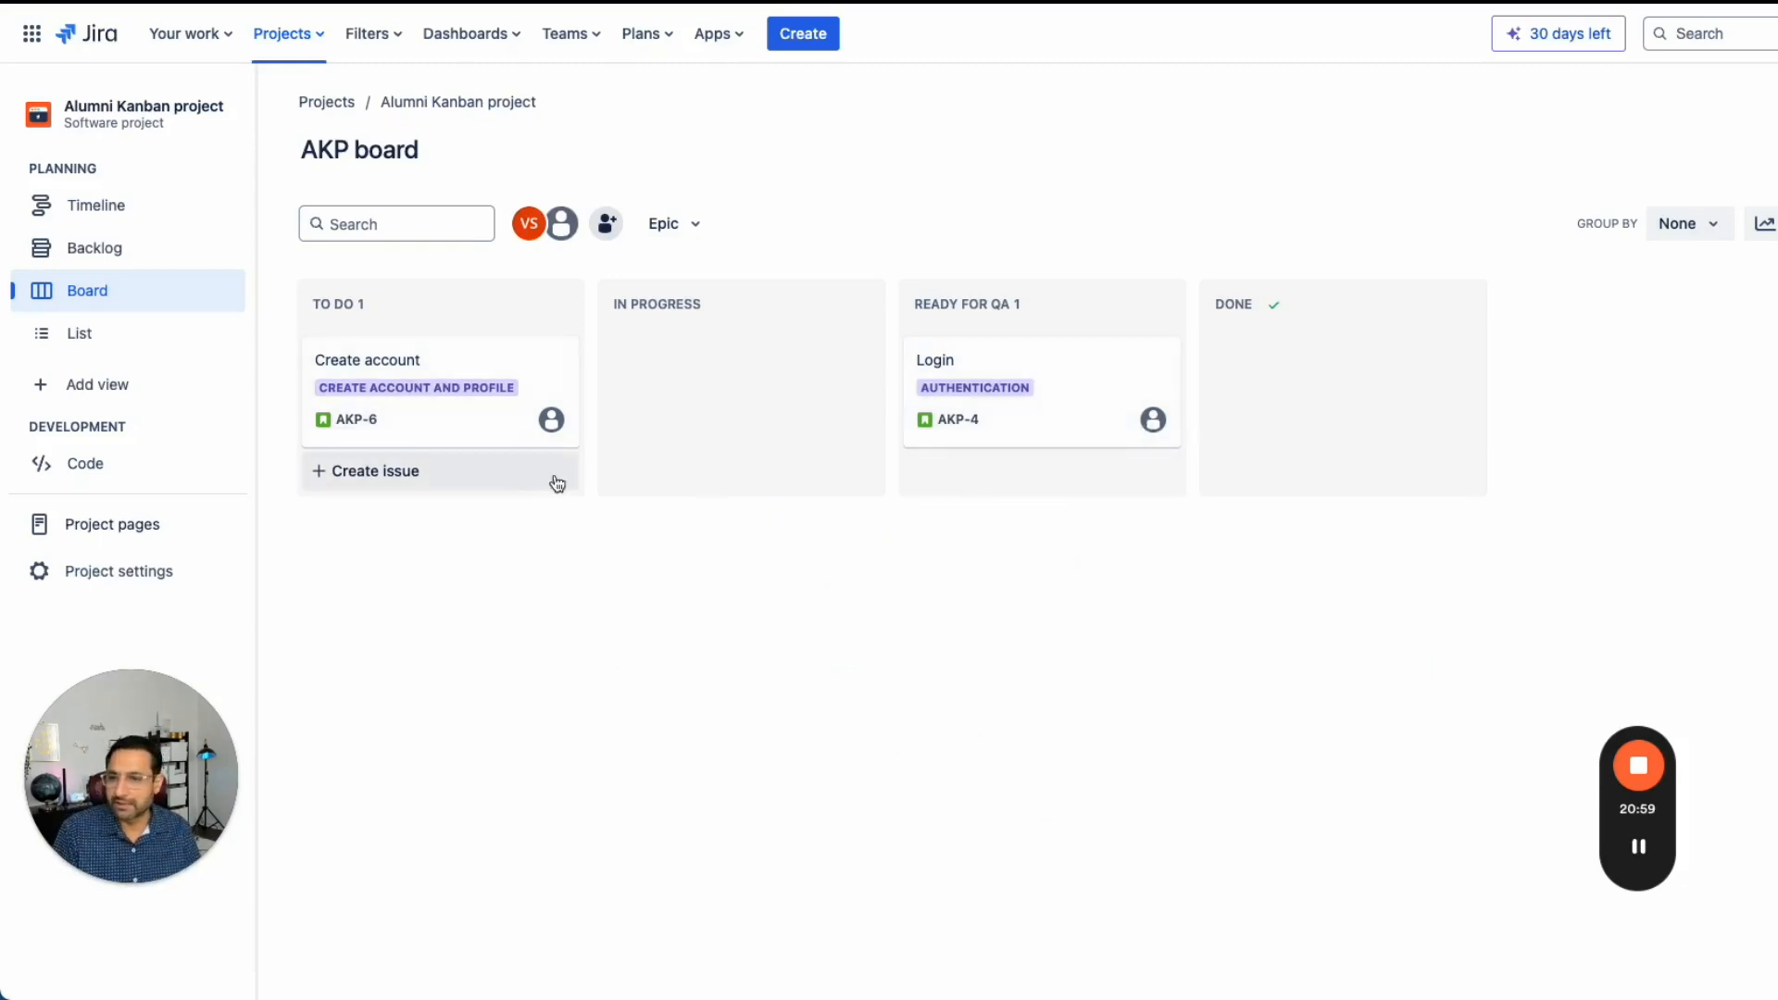
- Open the timeline and expand the Authentication and Create account and profile epics to show their child issues
{"action": "left_click", "coordinate": [112, 202]}
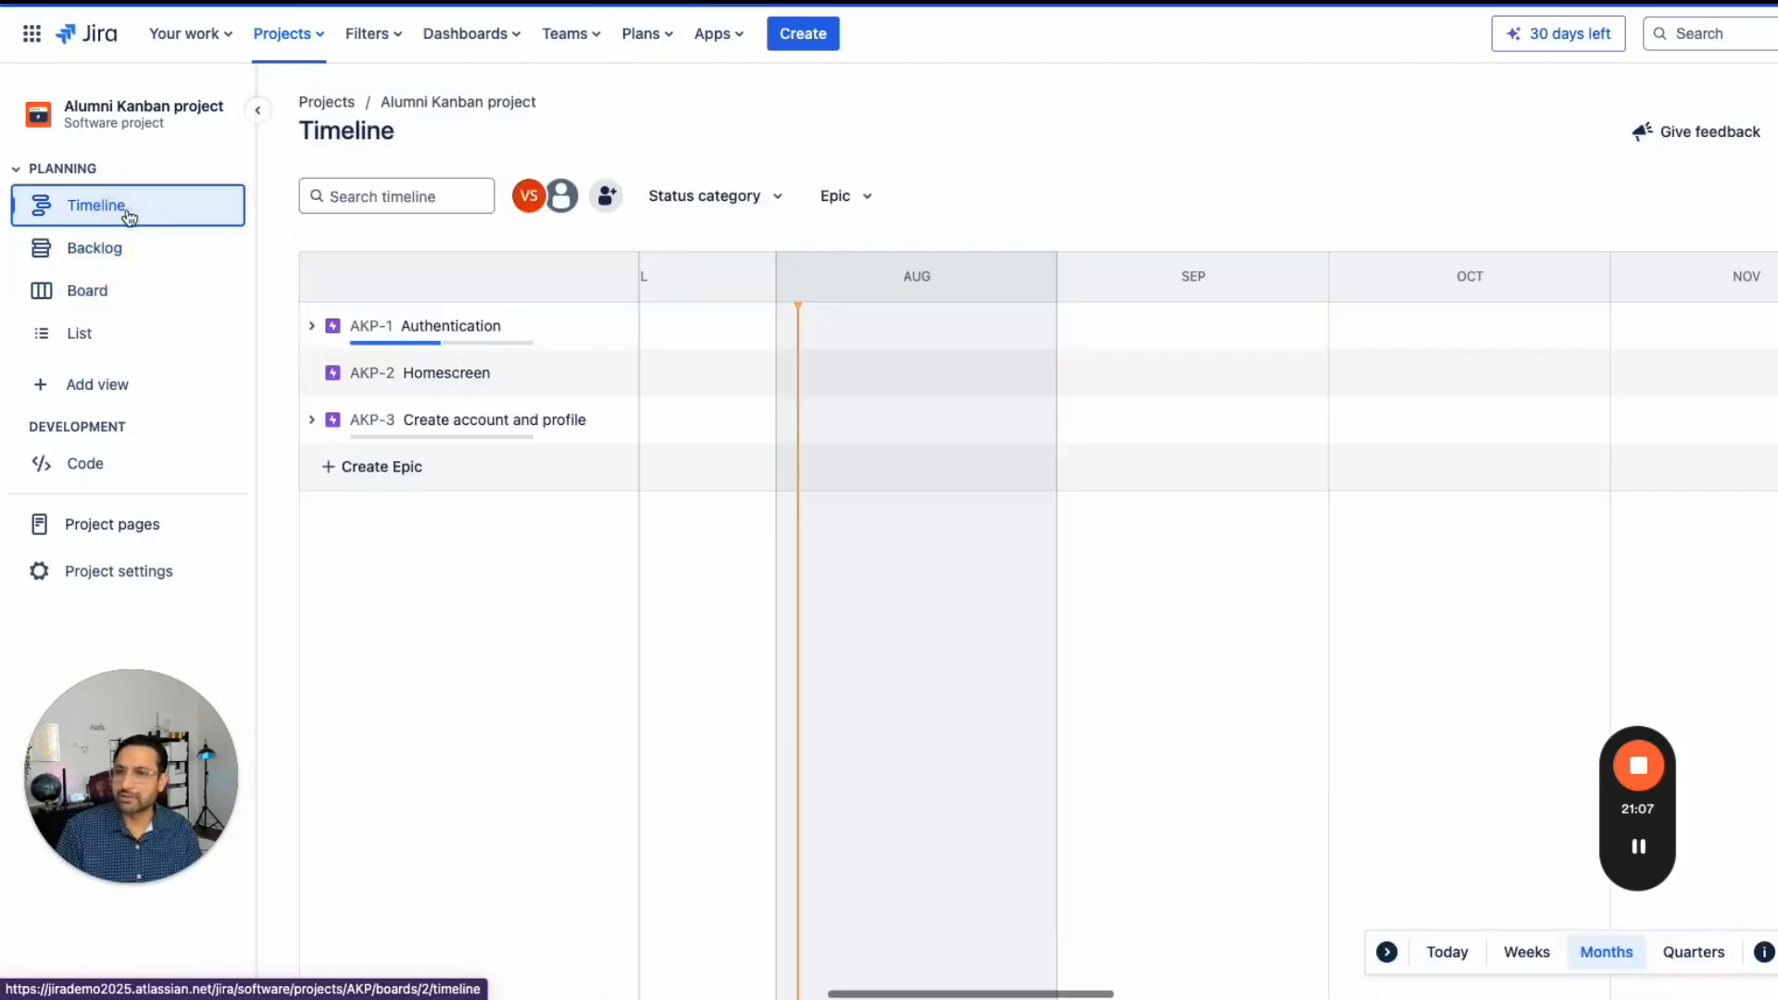
{"action": "left_click", "coordinate": [311, 326]}
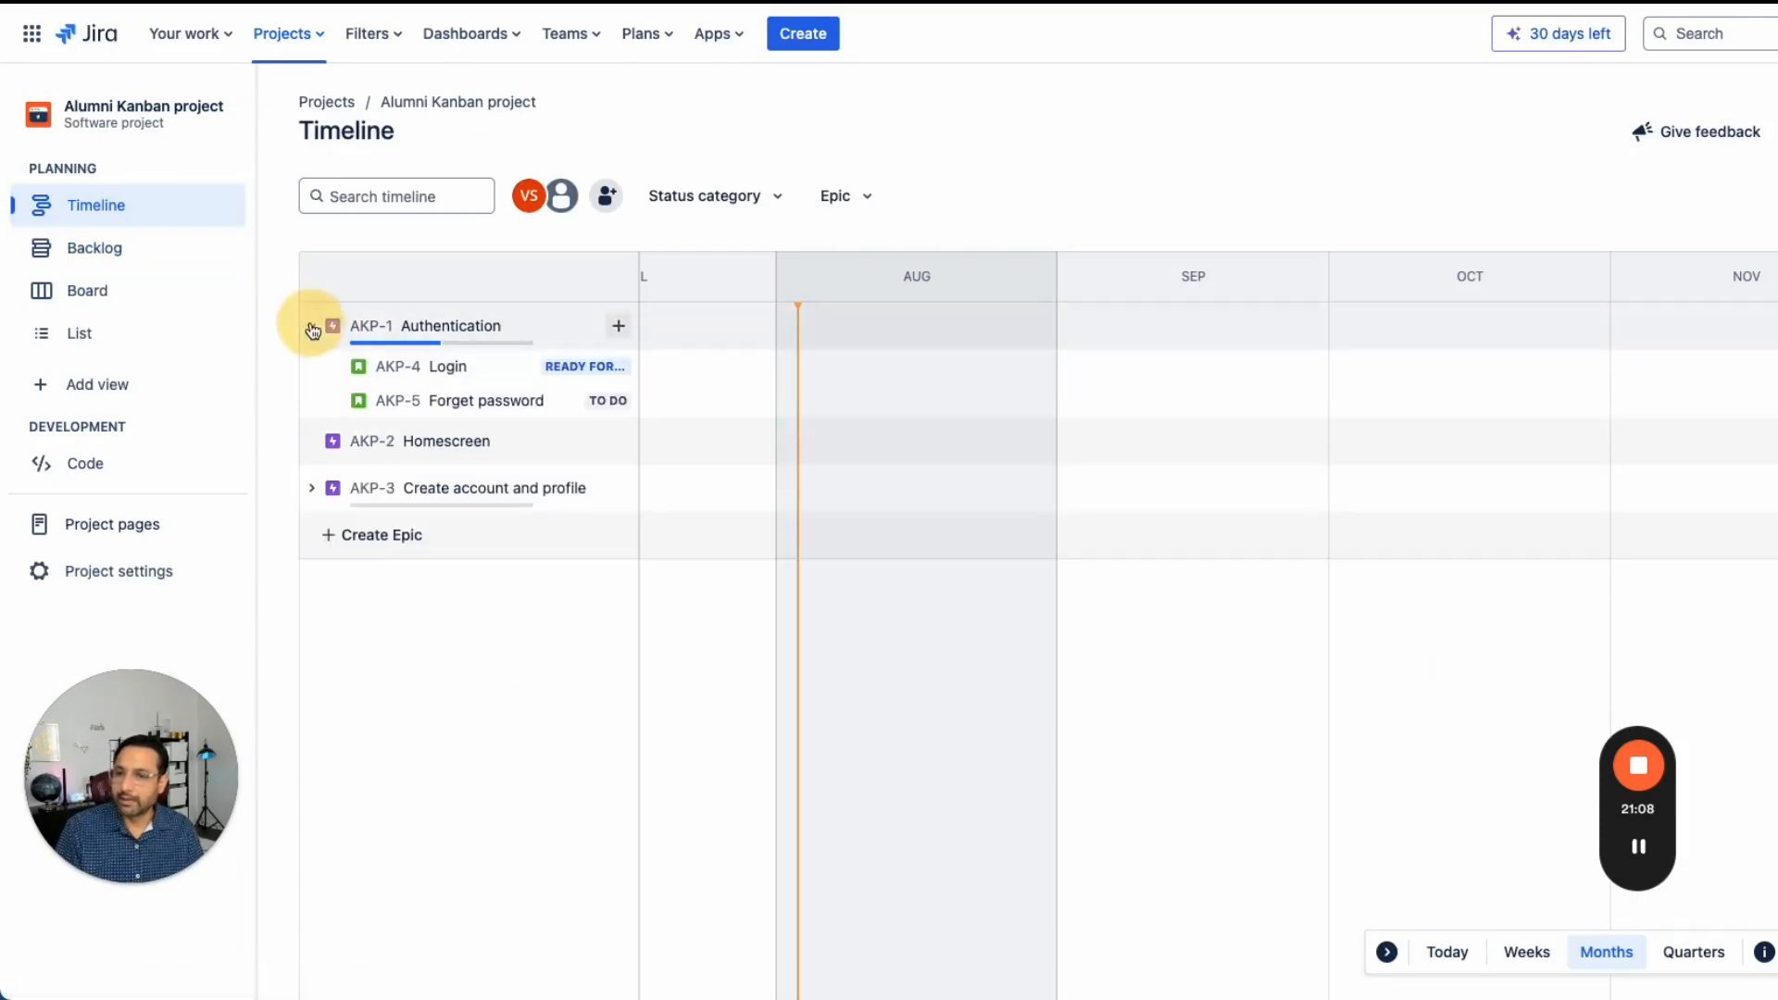
{"action": "left_click", "coordinate": [312, 488]}
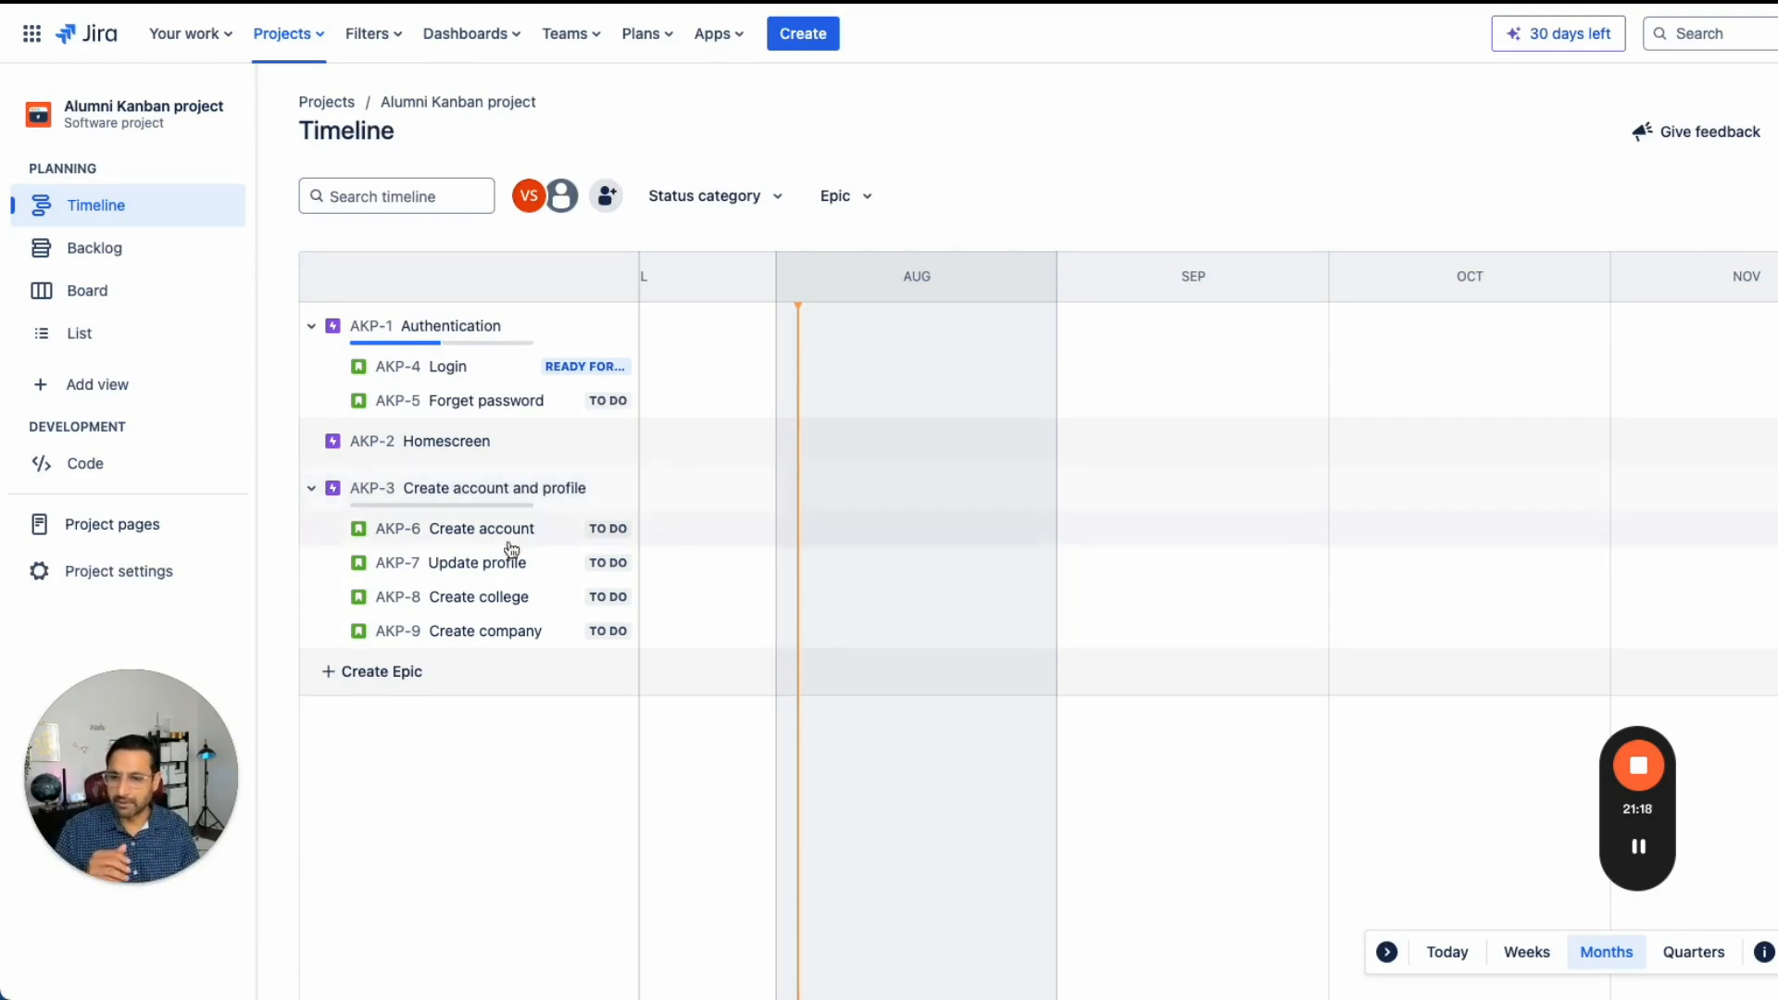
- Open the Login issue on its own page and start writing its description with the Atlassian Intelligence assistant
{"action": "left_click", "coordinate": [442, 374]}
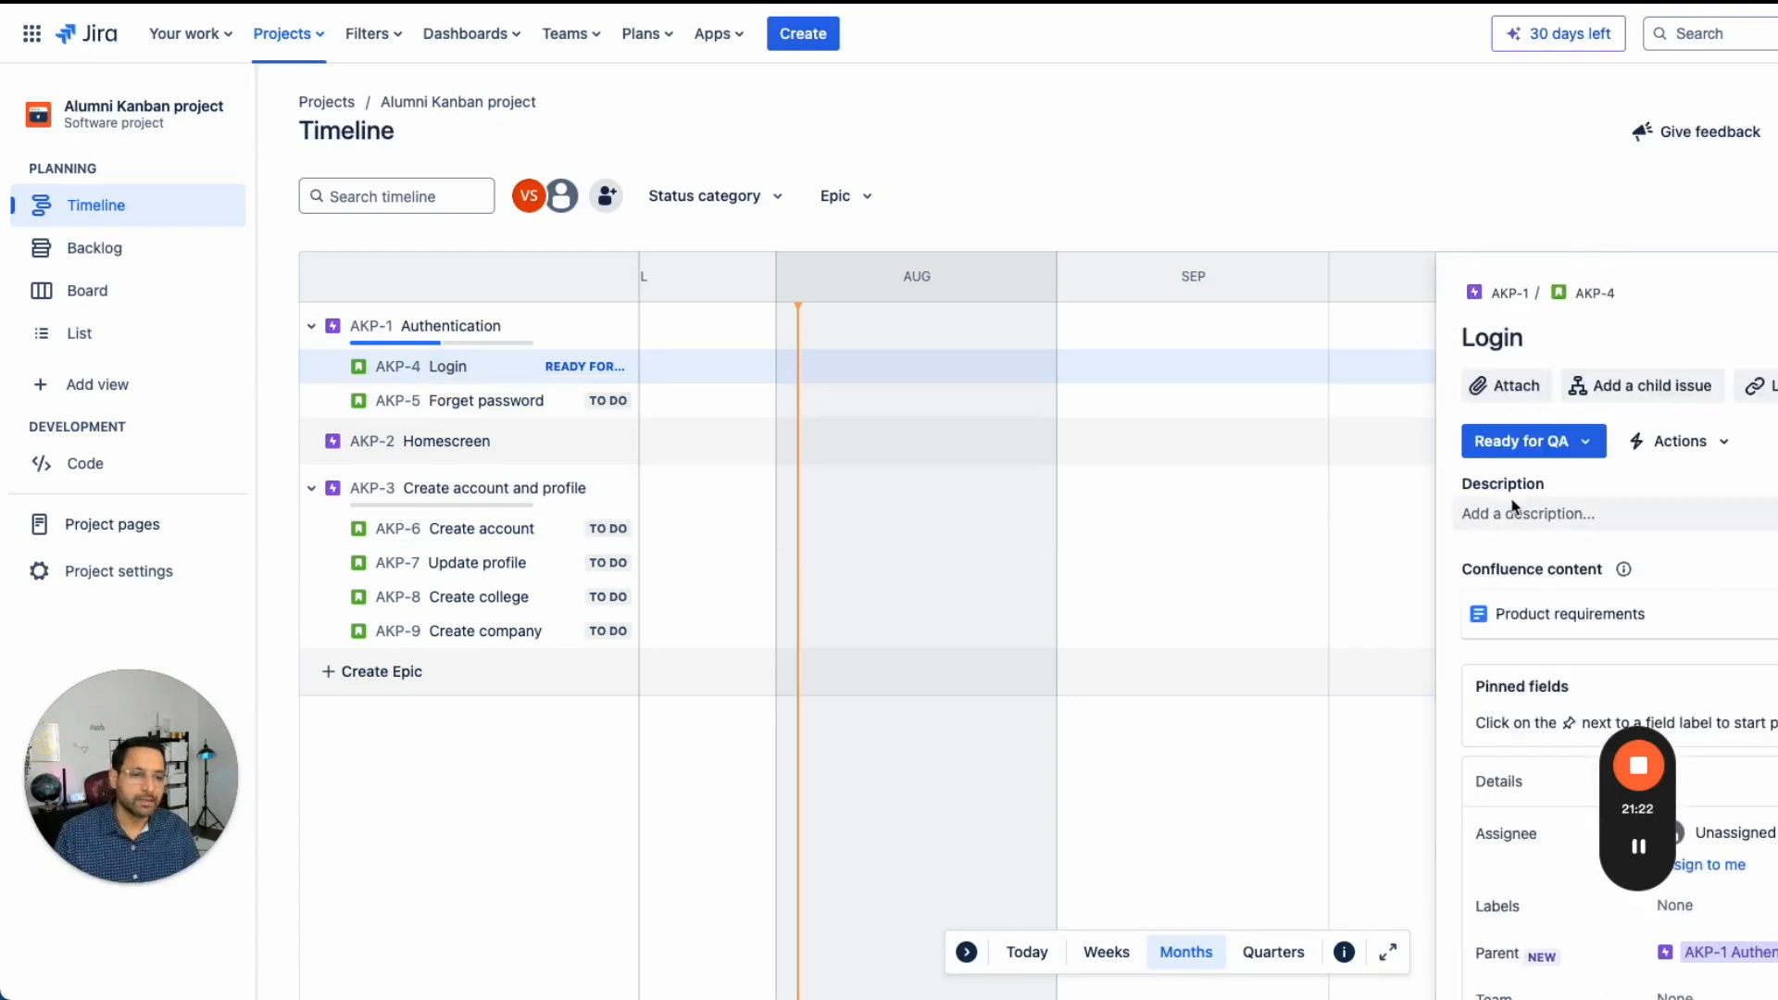
{"action": "left_click", "coordinate": [1507, 508]}
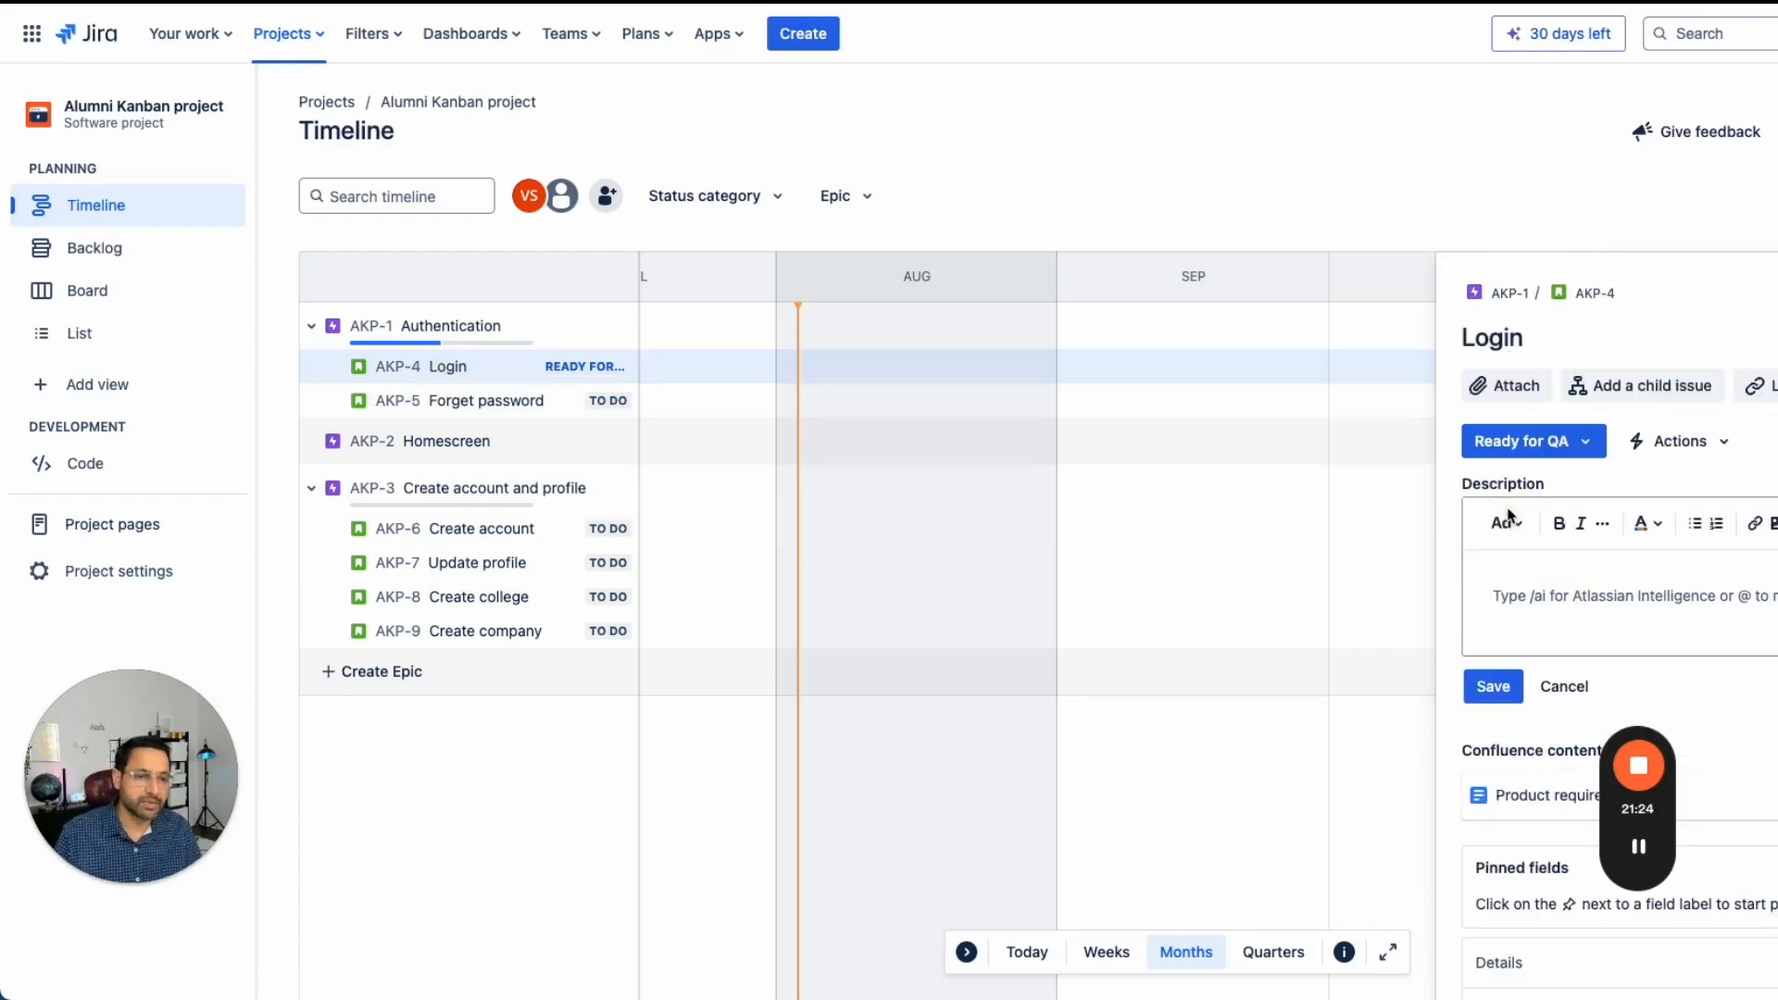
{"action": "left_click", "coordinate": [1593, 293]}
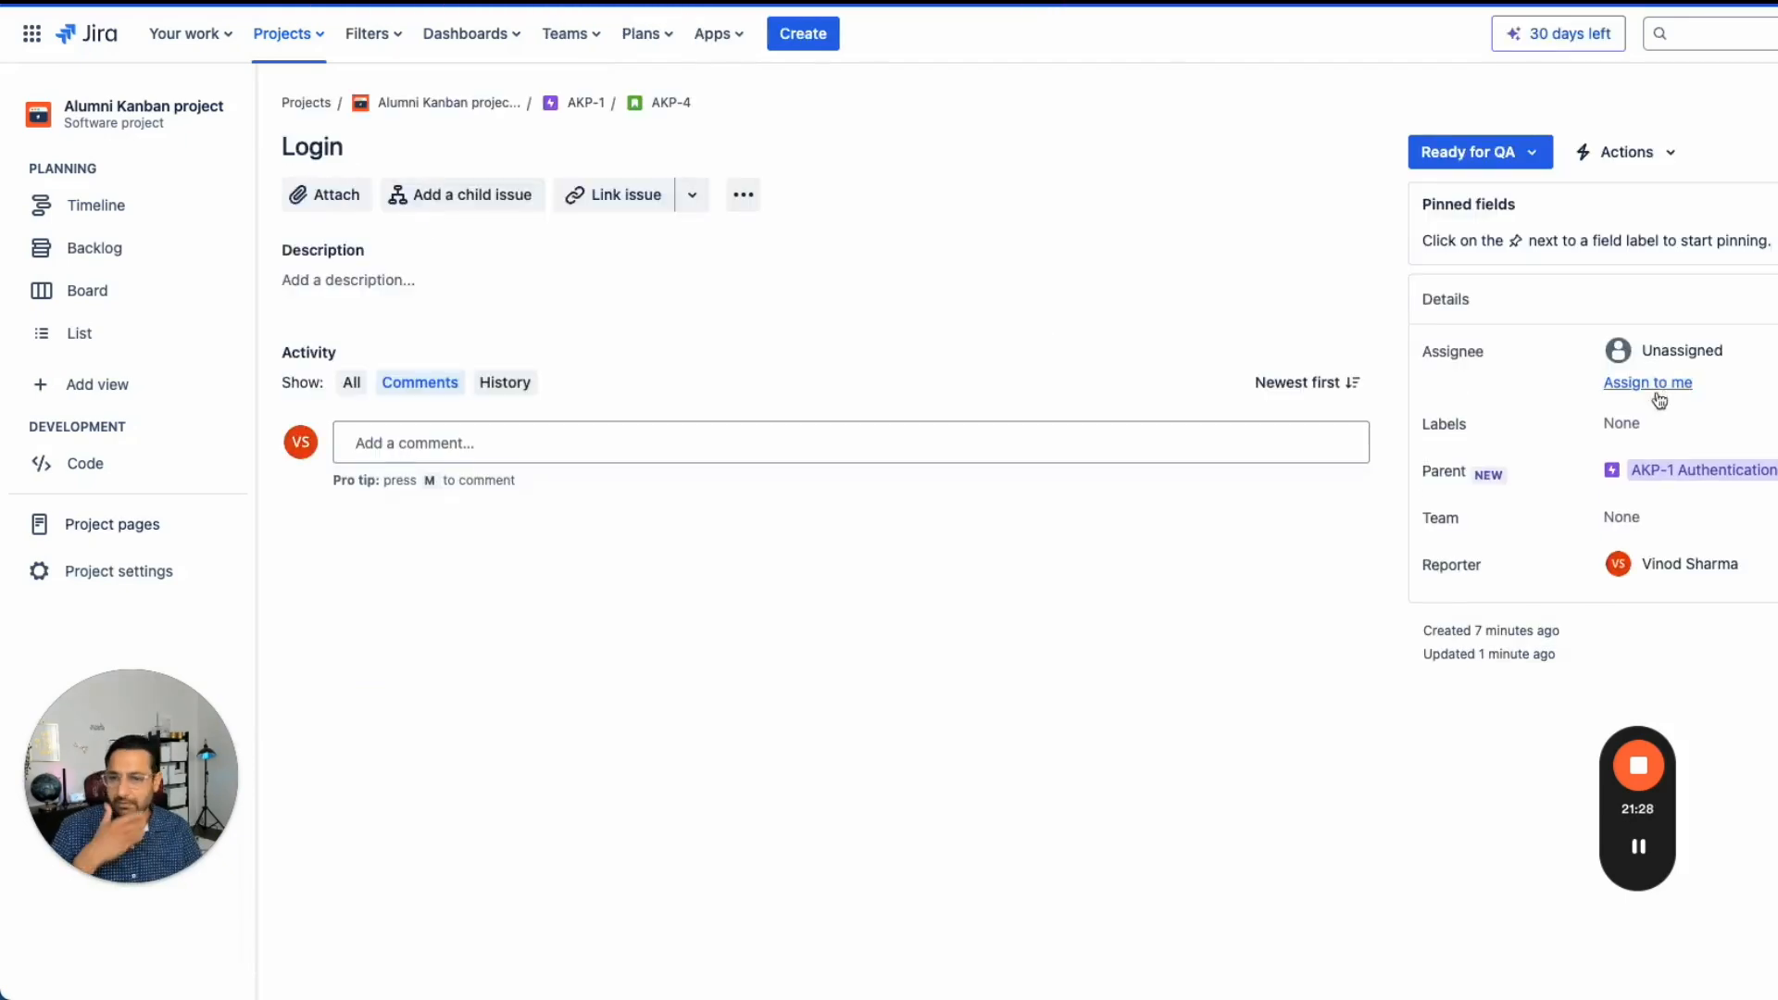
{"action": "left_click", "coordinate": [371, 281]}
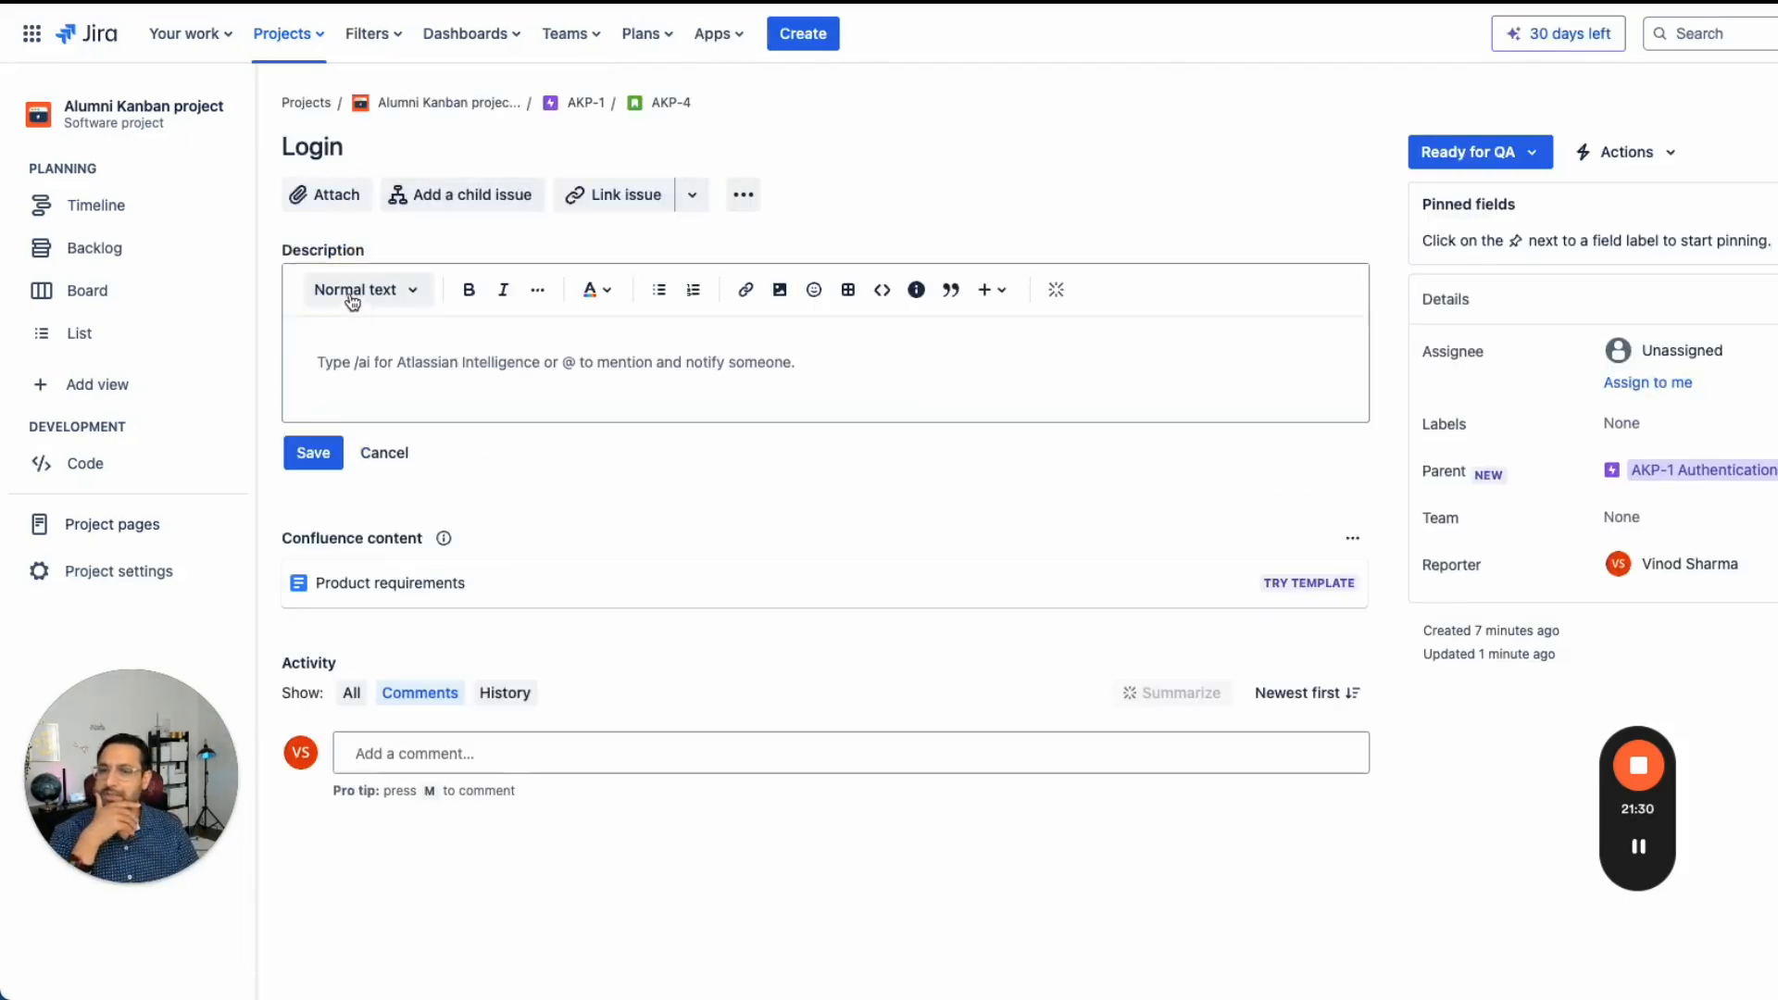
{"action": "left_click", "coordinate": [1056, 291]}
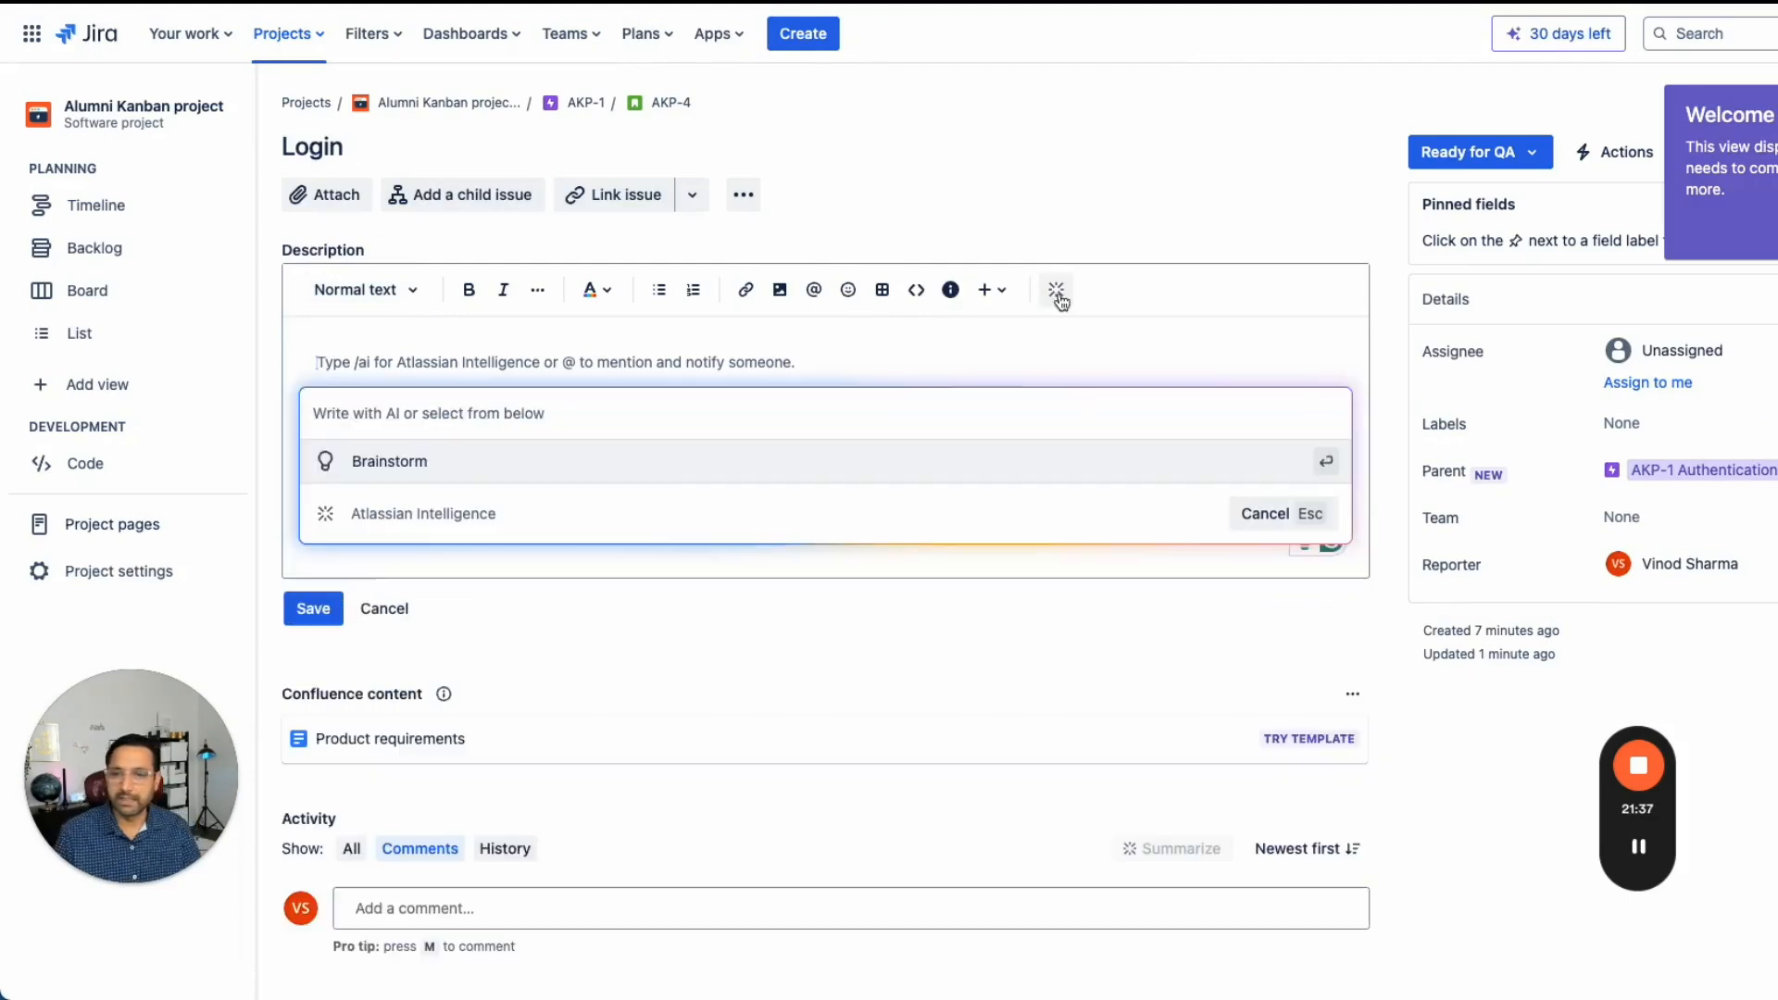